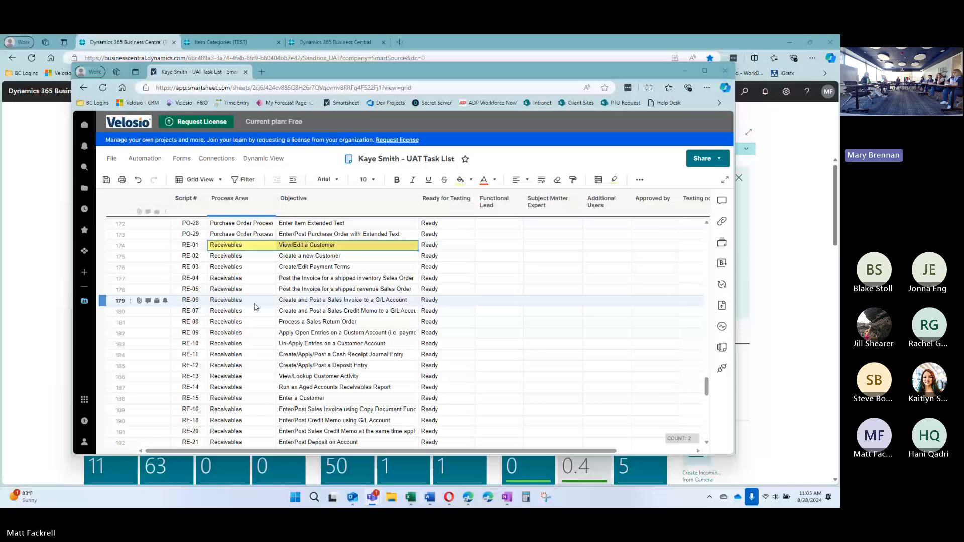
Bring the Business Central role center with Sales This Month and ongoing sales orders to the front
left_click(71, 157)
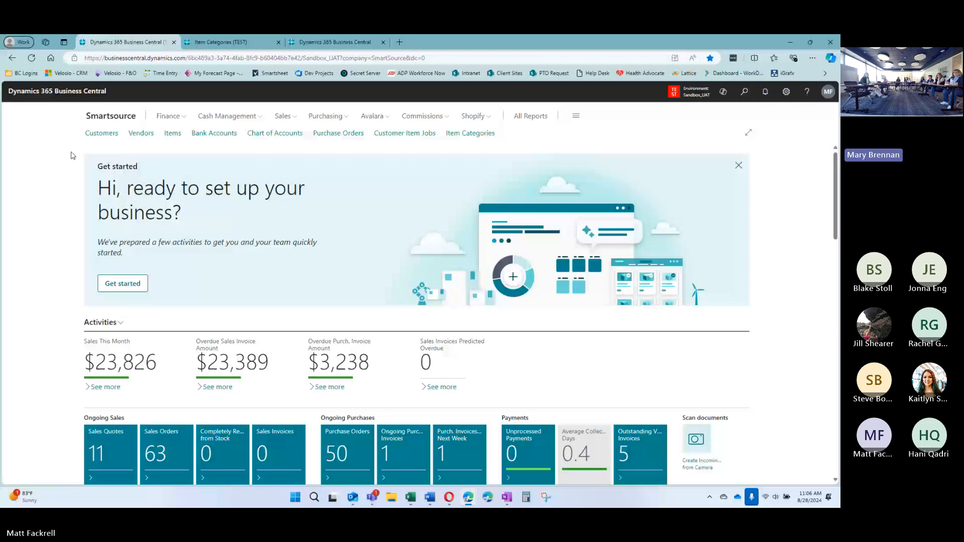
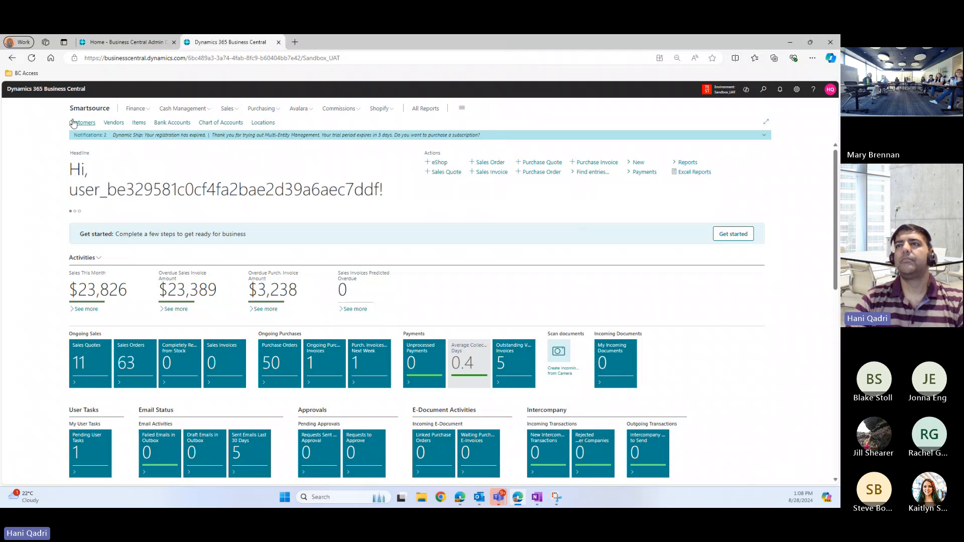
Open the Customers list and scroll down through the customer entries
left_click(82, 122)
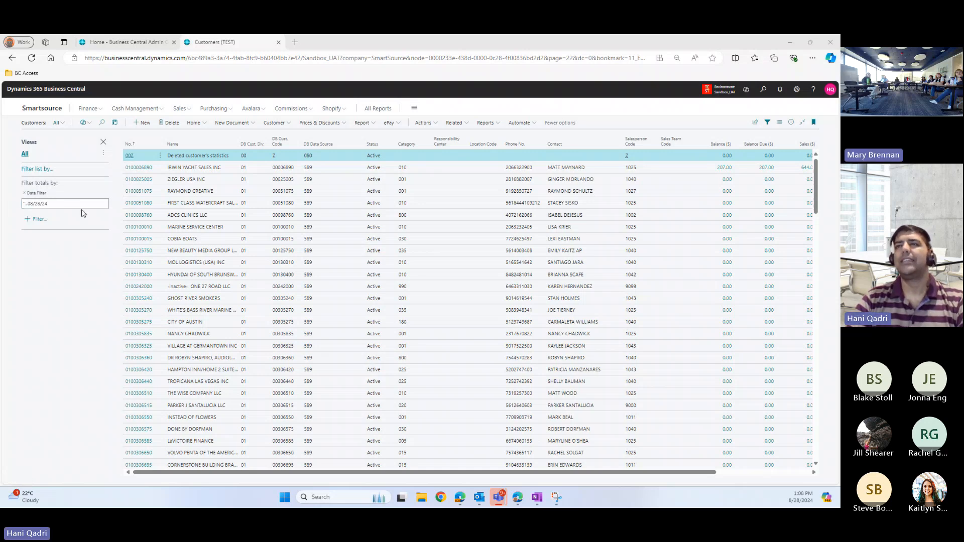
scroll(158, 245, "down", 5)
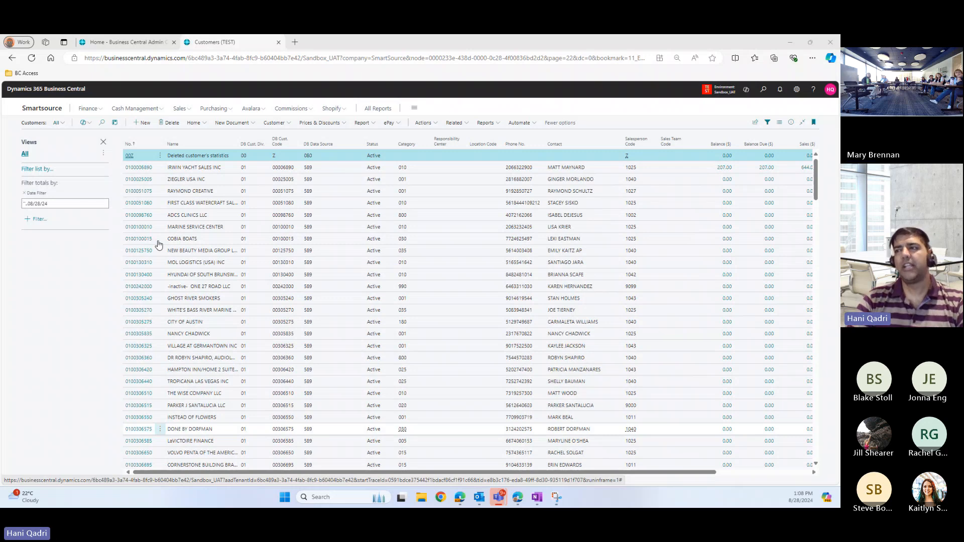
Return to the Smartsource home page and open the Chart of Accounts list
left_click(43, 109)
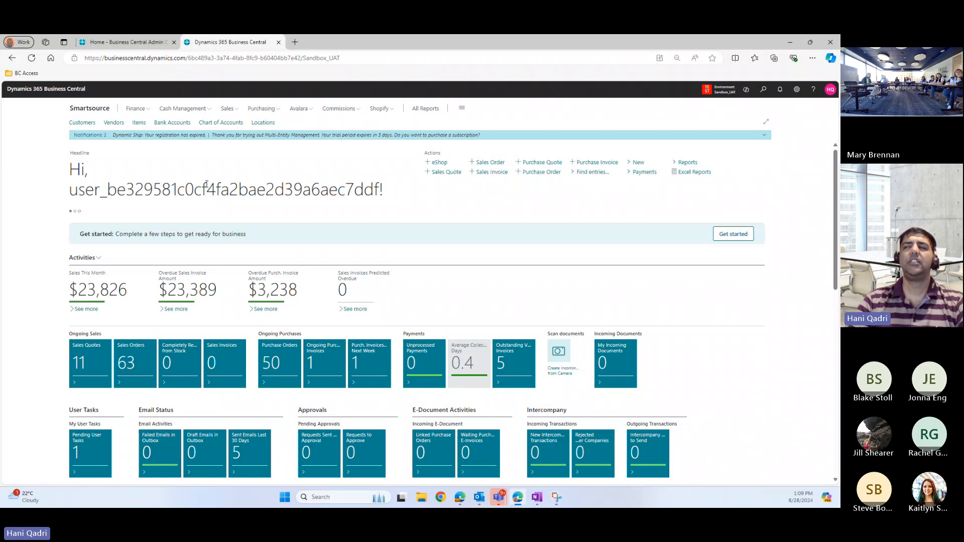
left_click(213, 127)
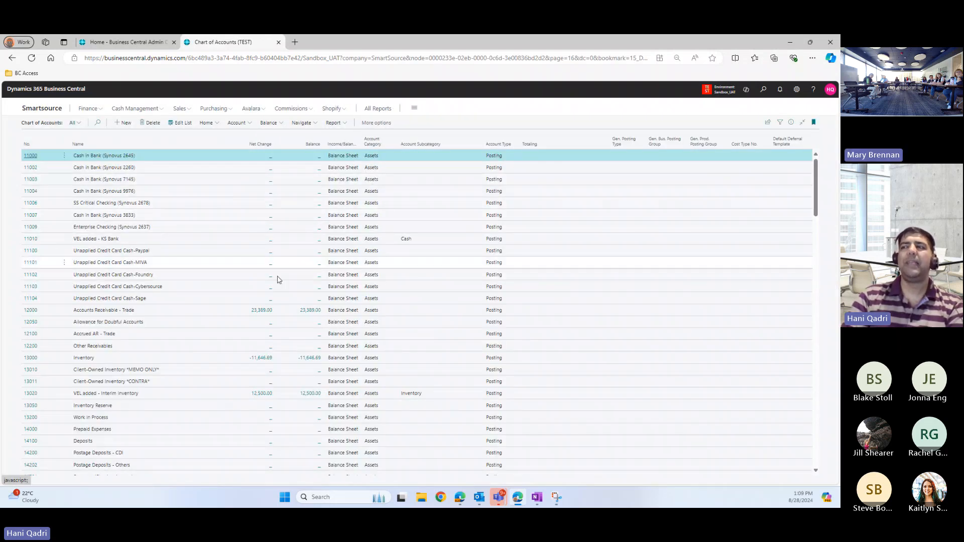
Search Tell Me for 'gen led ent' and open General Ledger Entries
left_click(763, 90)
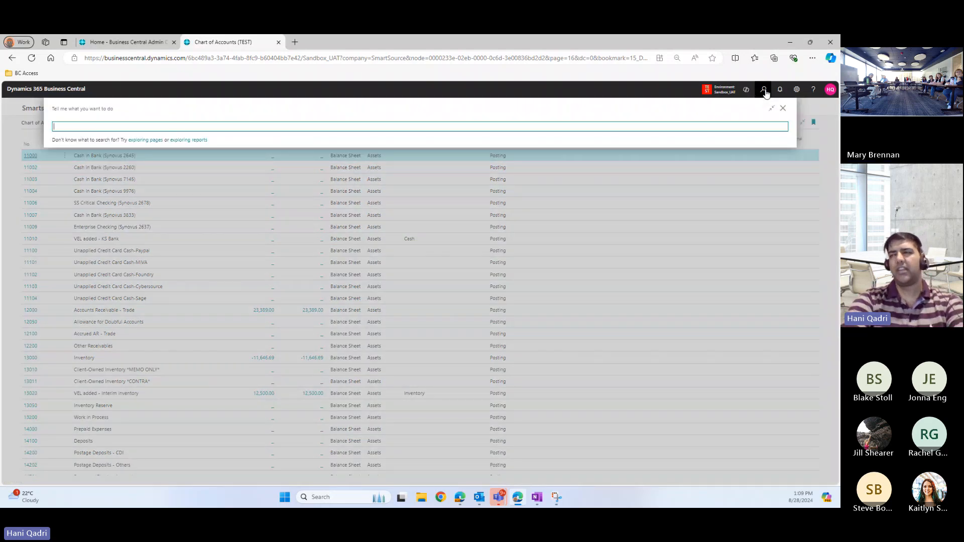
type("gen")
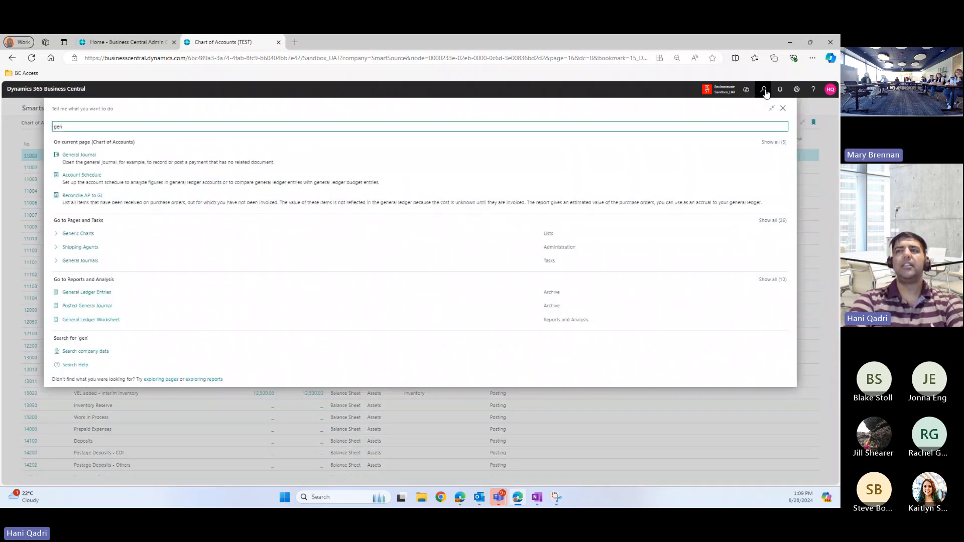
type(" led e")
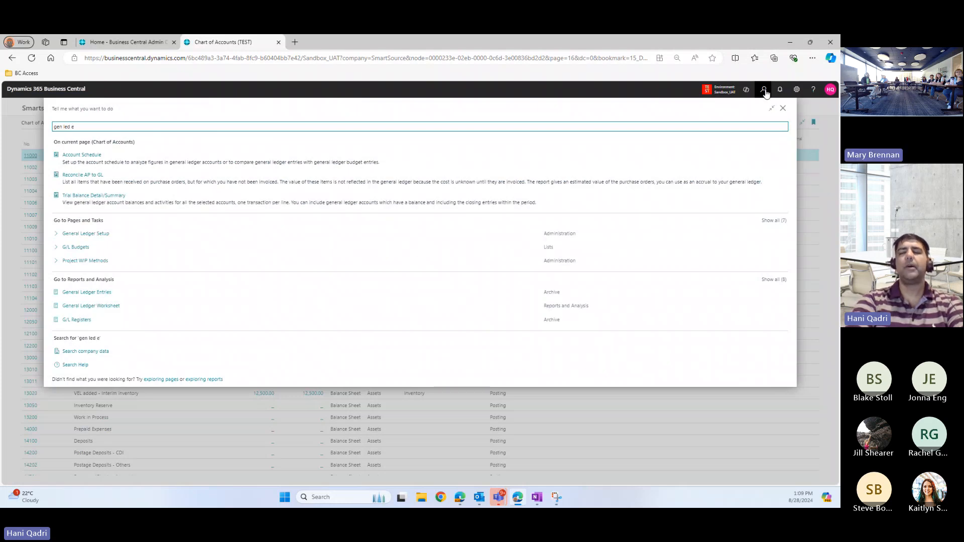
type("n")
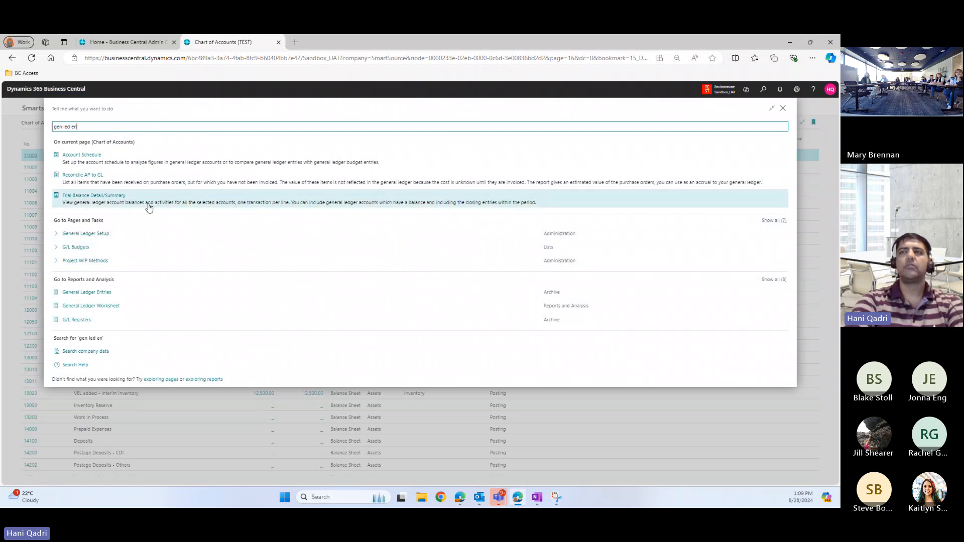
type("tri")
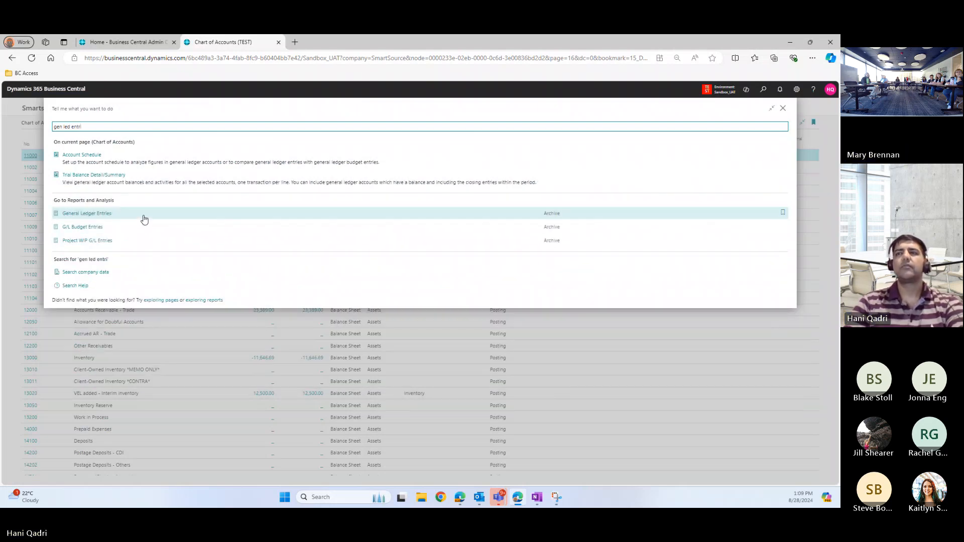
left_click(143, 216)
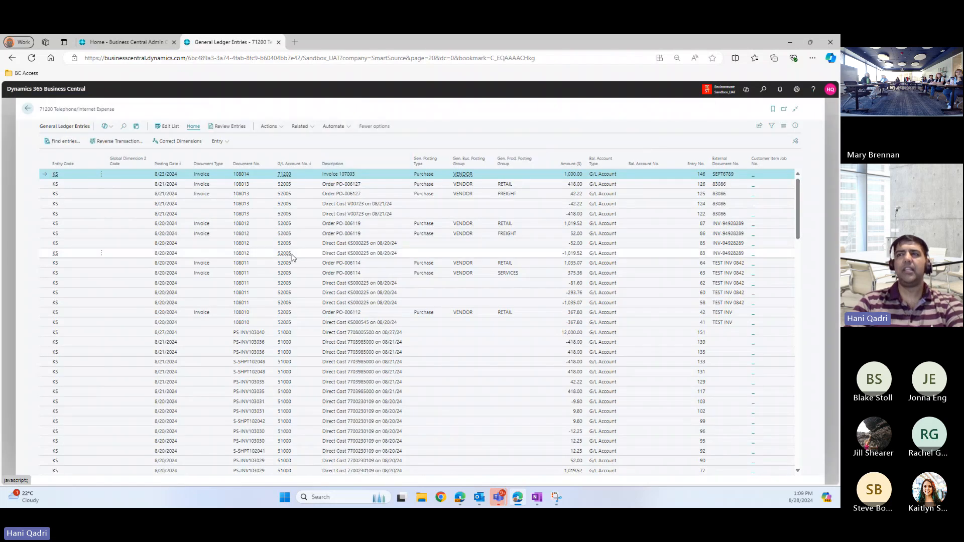
Scroll the ledger entries and show, then dismiss, the available companies list
scroll(75, 230, "down", 5)
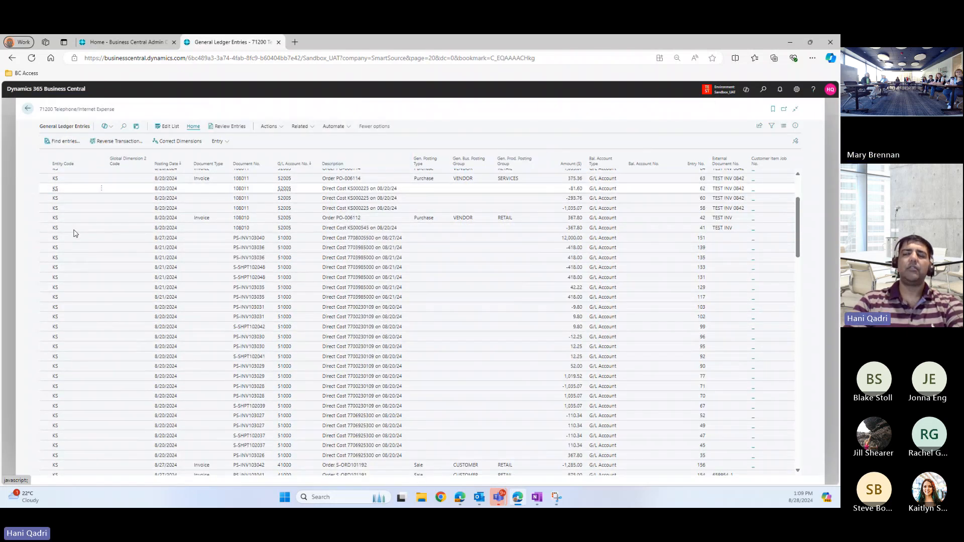
scroll(393, 193, "up", 4)
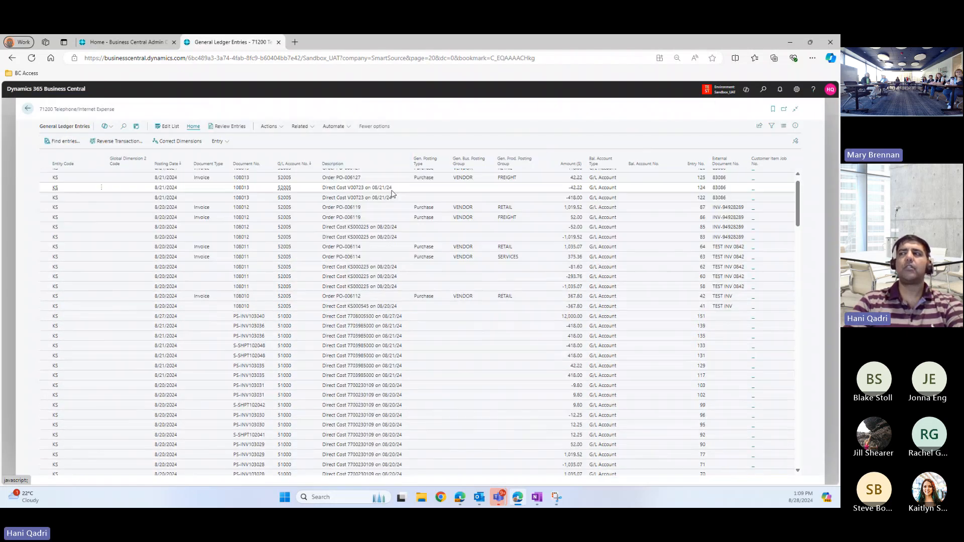
left_click(712, 94)
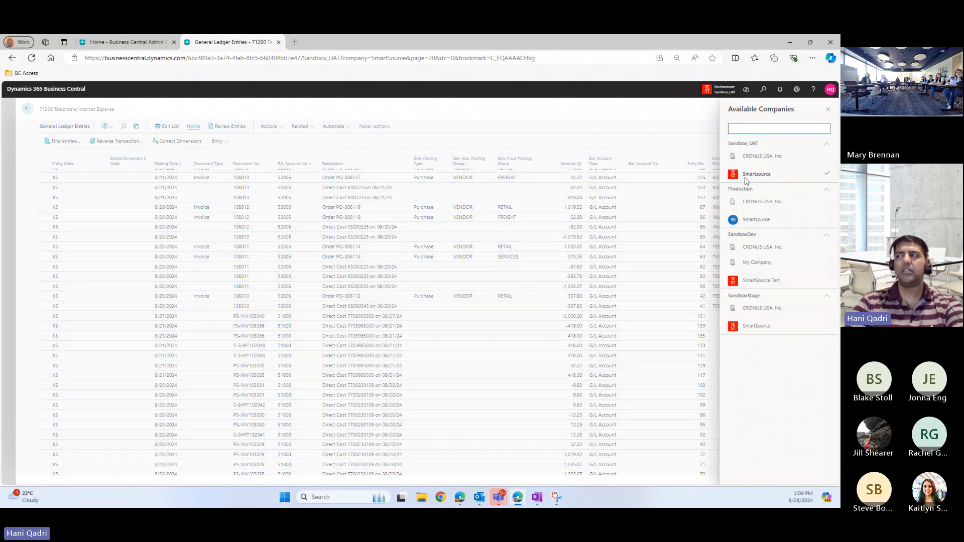
left_click(348, 239)
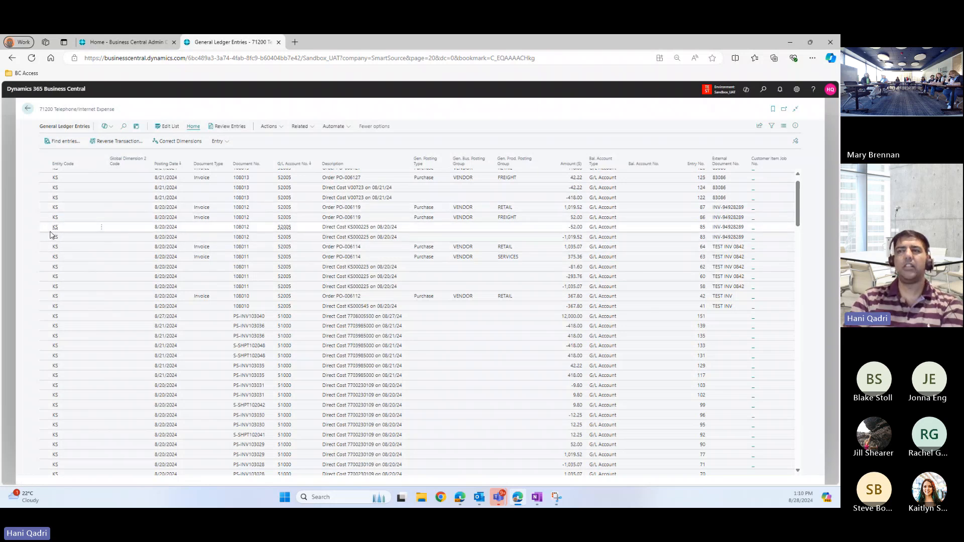
Scroll further through the entries and show the filter pane for the list
scroll(125, 245, "down", 10)
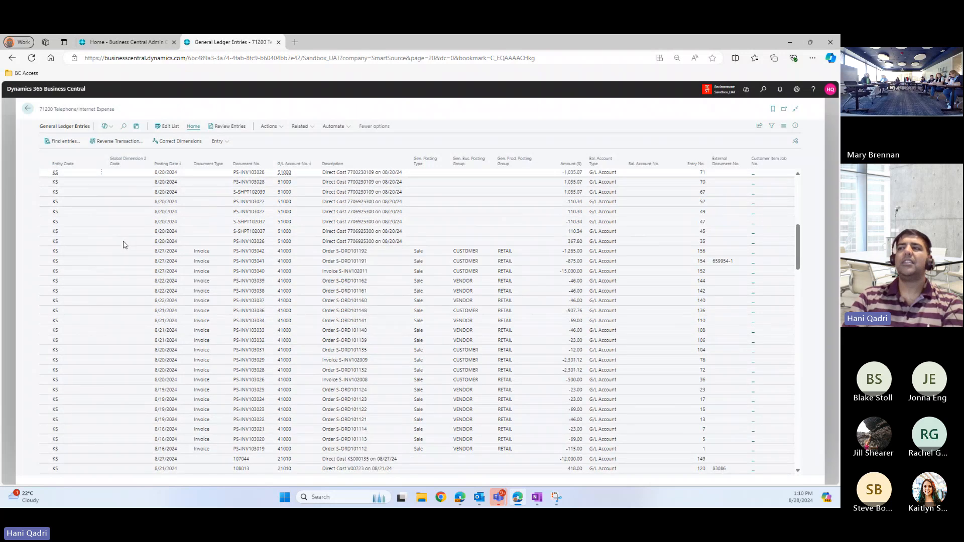
scroll(124, 244, "down", 10)
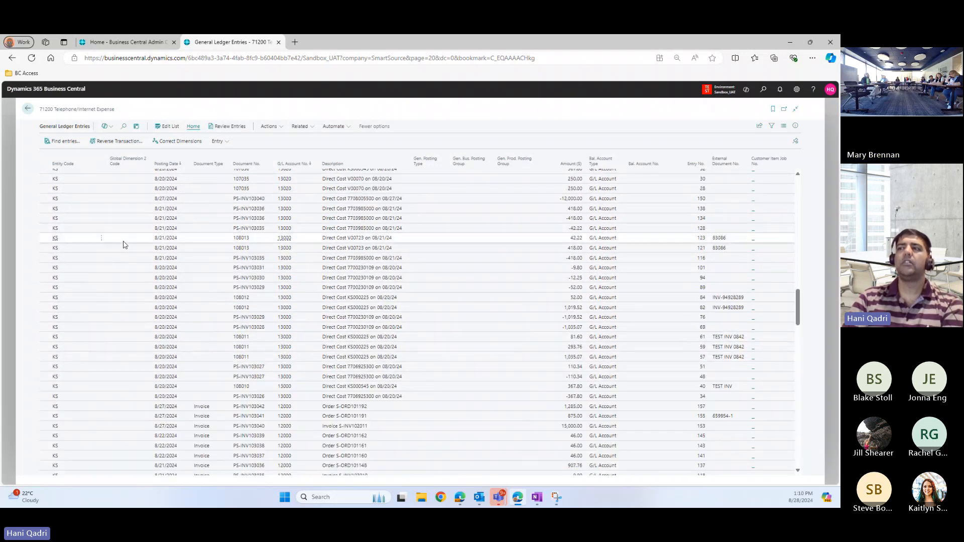
scroll(124, 244, "down", 1)
scroll(125, 244, "up", 5)
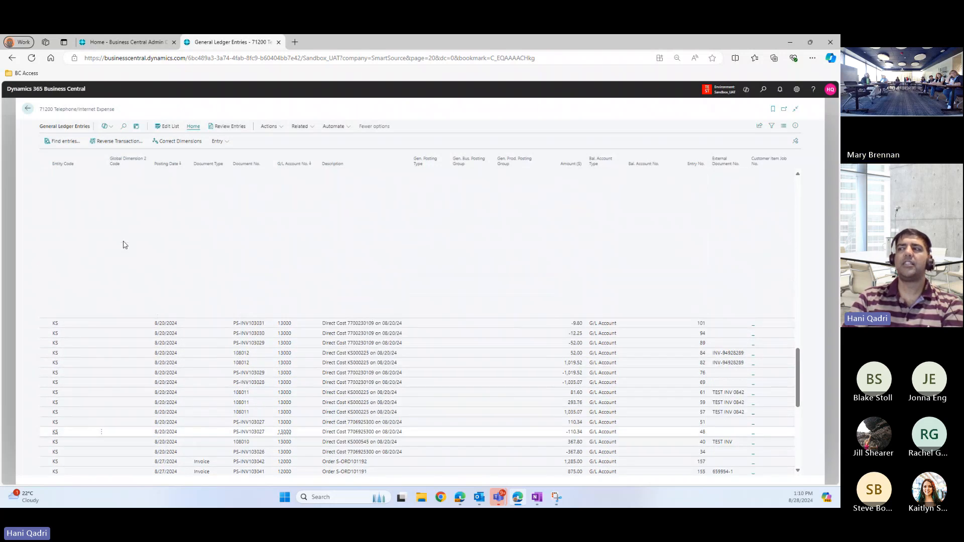
scroll(124, 245, "down", 3)
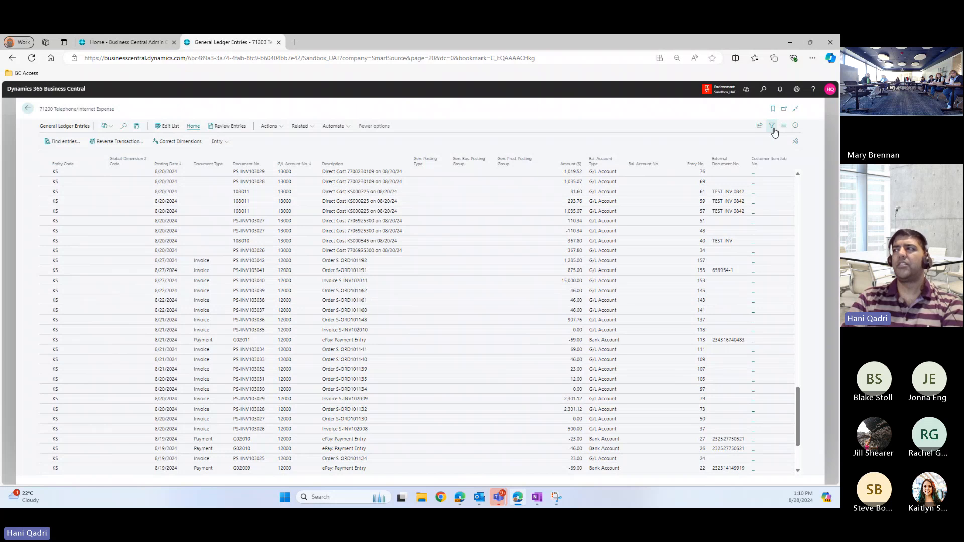
left_click(772, 126)
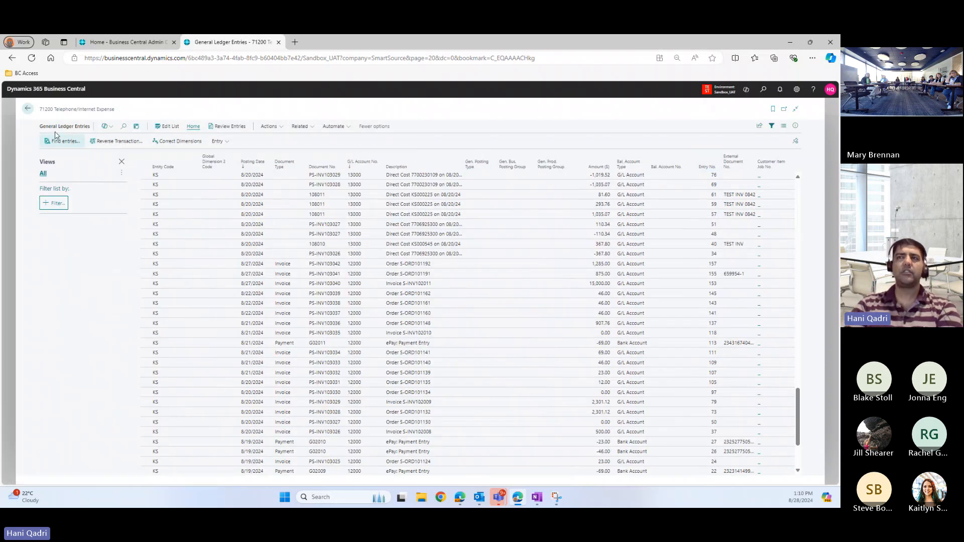
Go back to the Smartsource role center and expand the Sales navigation menu
left_click(29, 110)
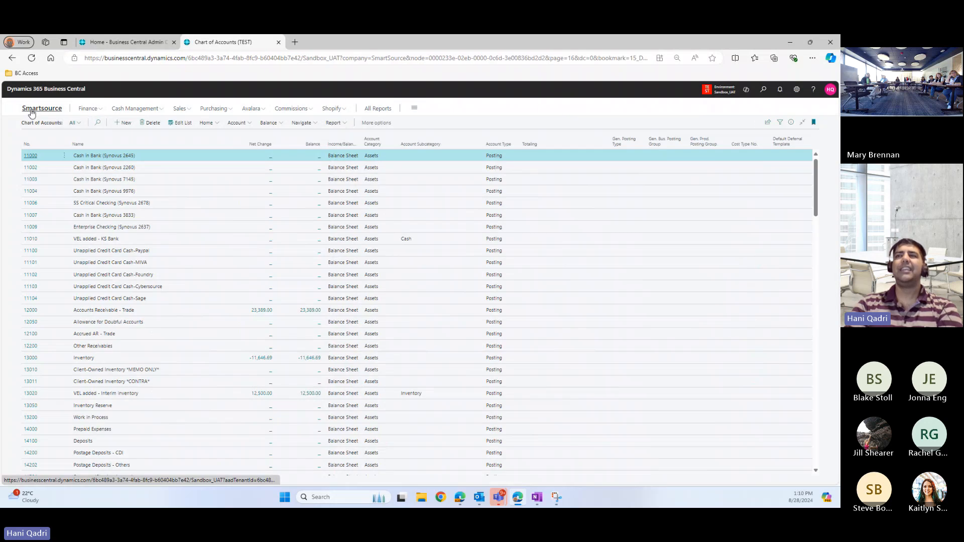
left_click(31, 112)
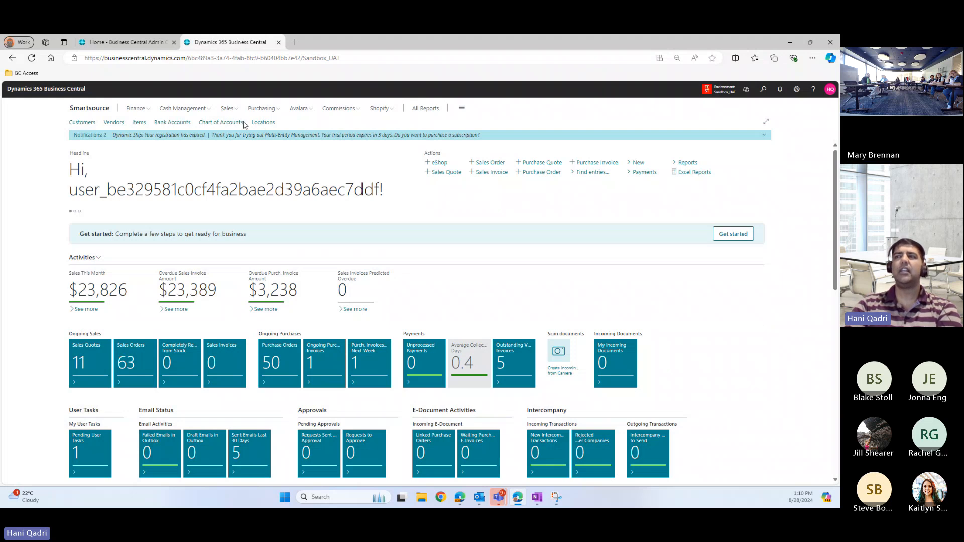
left_click(229, 109)
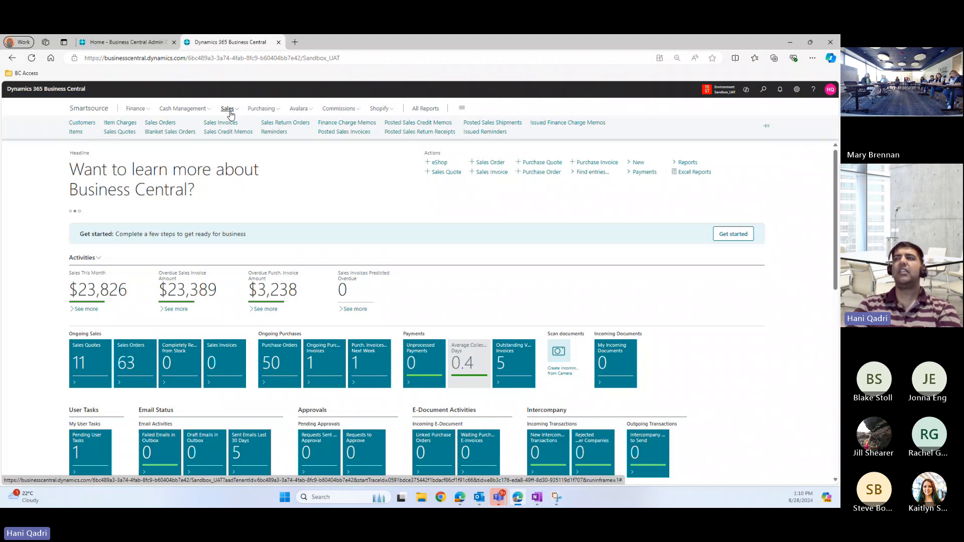
Open Posted Sales Invoices, select the McMenamins 2,301.12 invoice, and show its Home actions
left_click(345, 132)
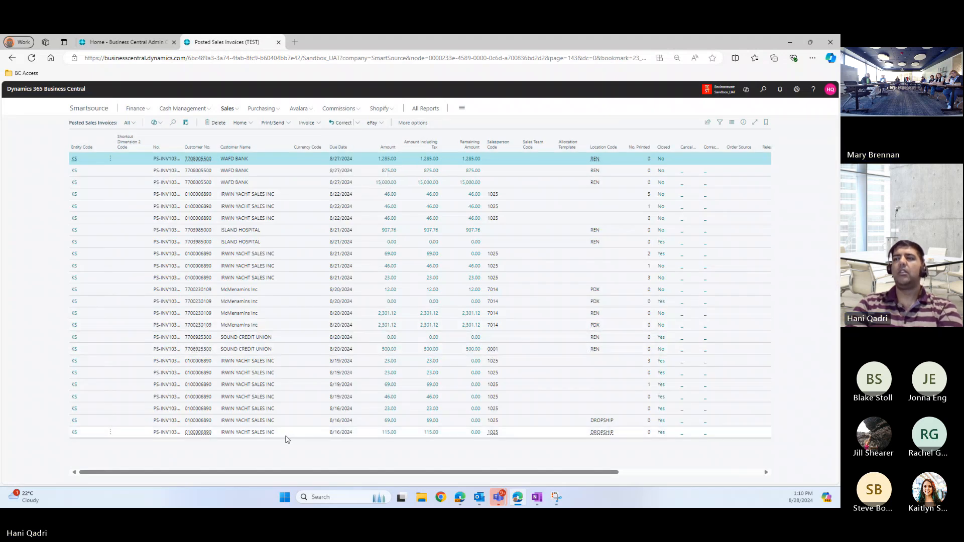
left_click(273, 314)
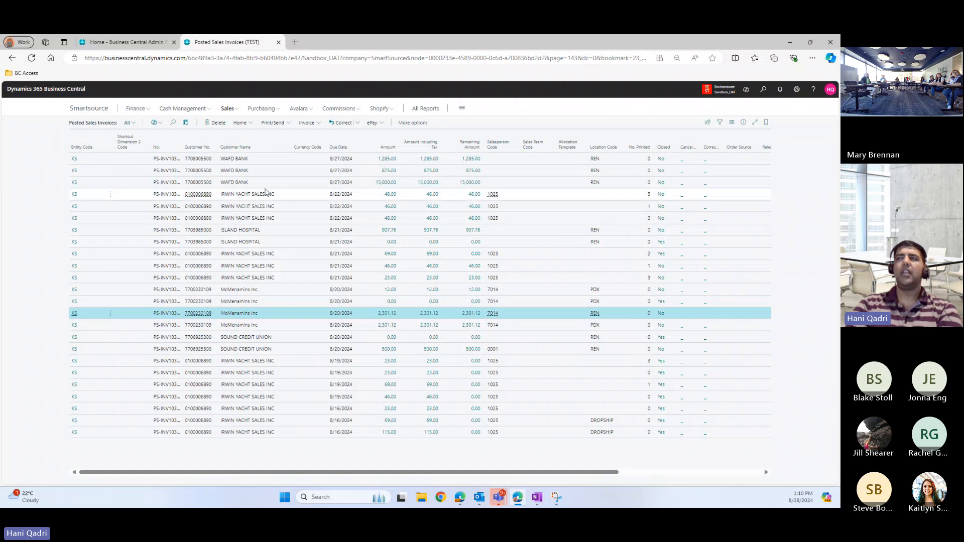
left_click(246, 123)
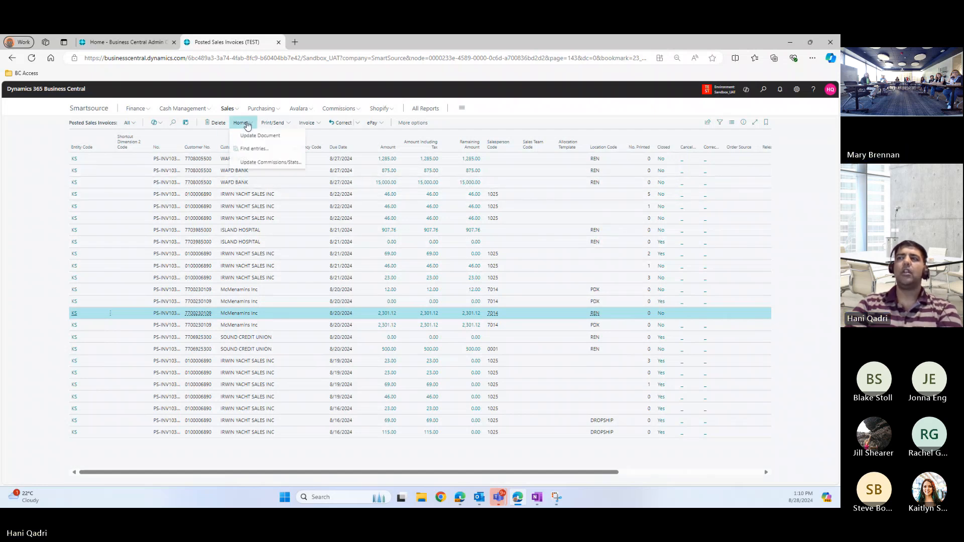
Run Find entries for PS-INV103029 and select the 103029 part of the document number
left_click(250, 150)
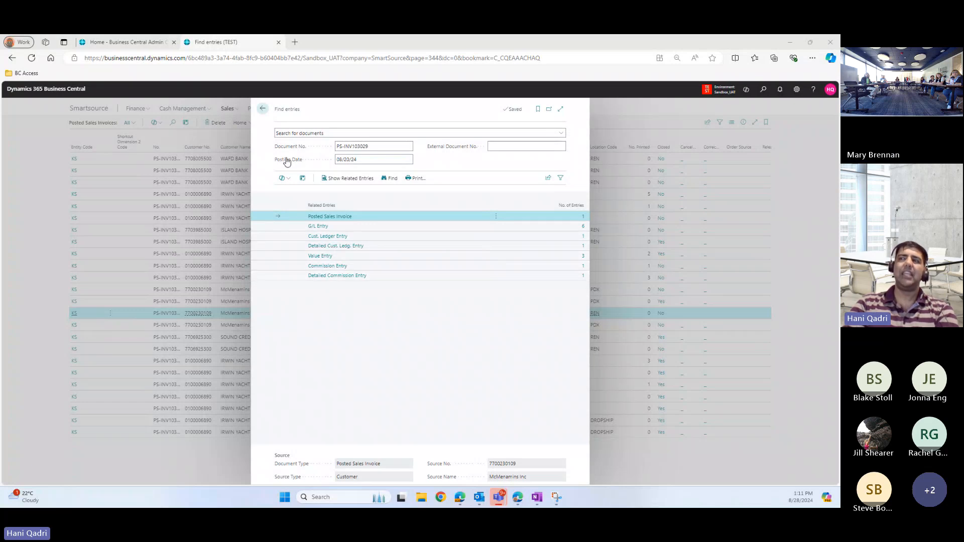
left_click(376, 145)
left_click(376, 145)
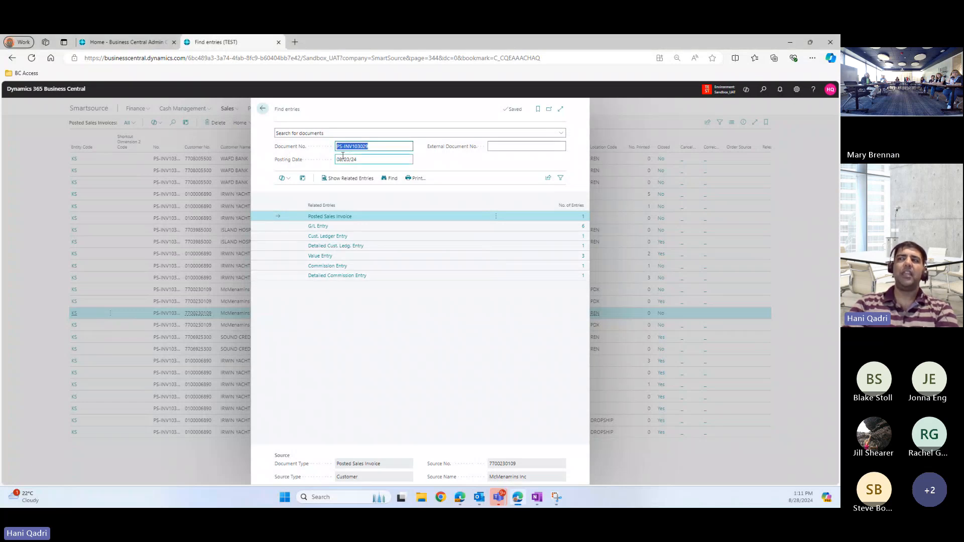
left_click(354, 148)
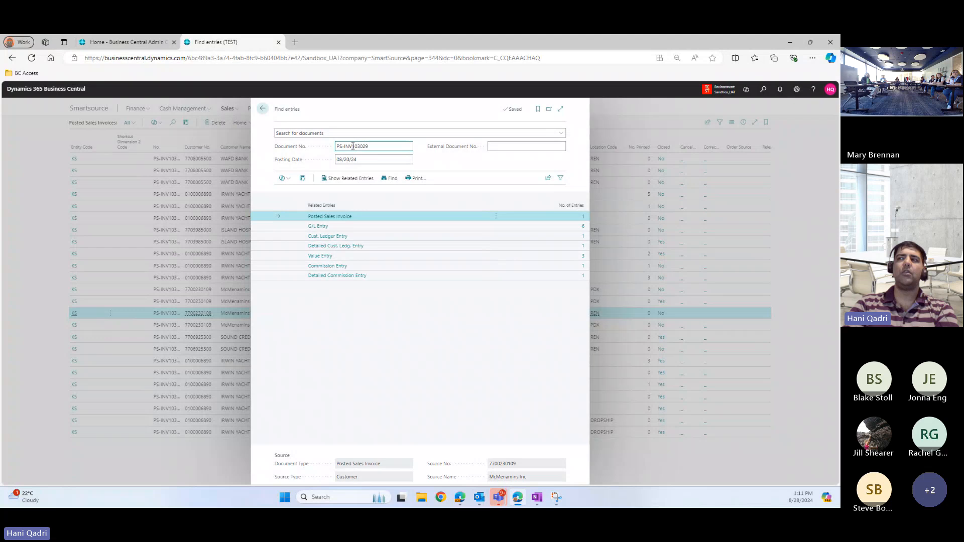
left_click_drag(353, 146, 370, 146)
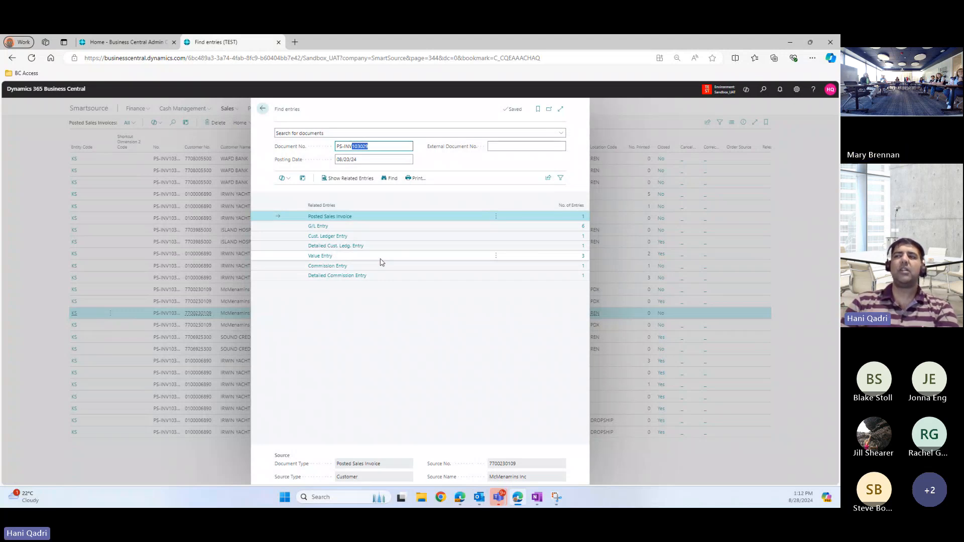
Select the Cust. Ledger Entry, G/L Entry and Value Entry rows of related entries
left_click(380, 236)
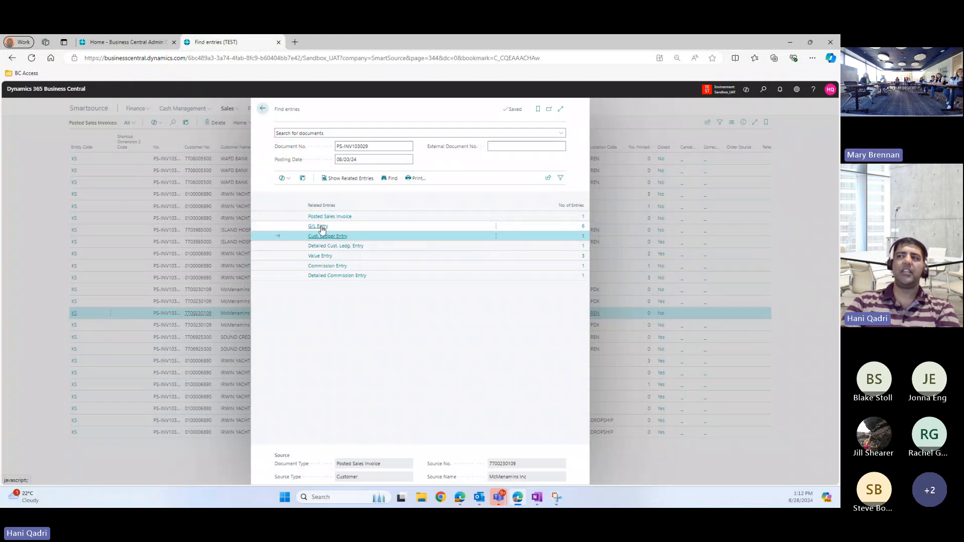
left_click(572, 229)
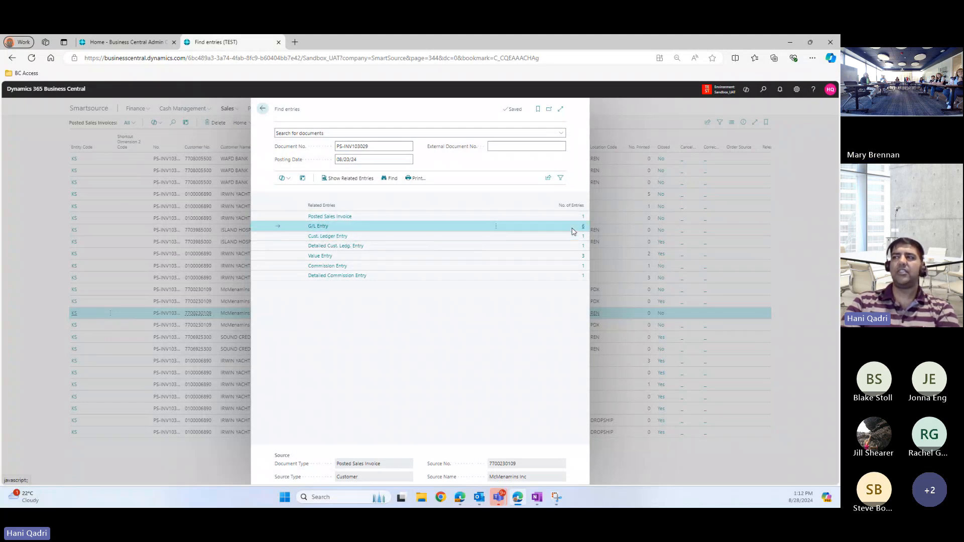
left_click(327, 257)
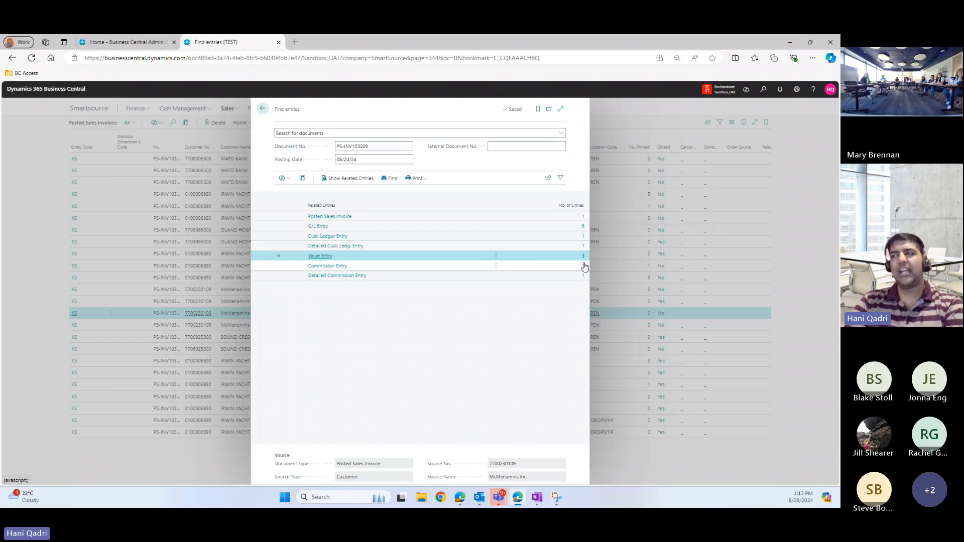
Review the Commission and Detailed Commission Entry rows, then return to Posted Sales Invoices
left_click(379, 271)
left_click(379, 268)
left_click(377, 276)
left_click(379, 268)
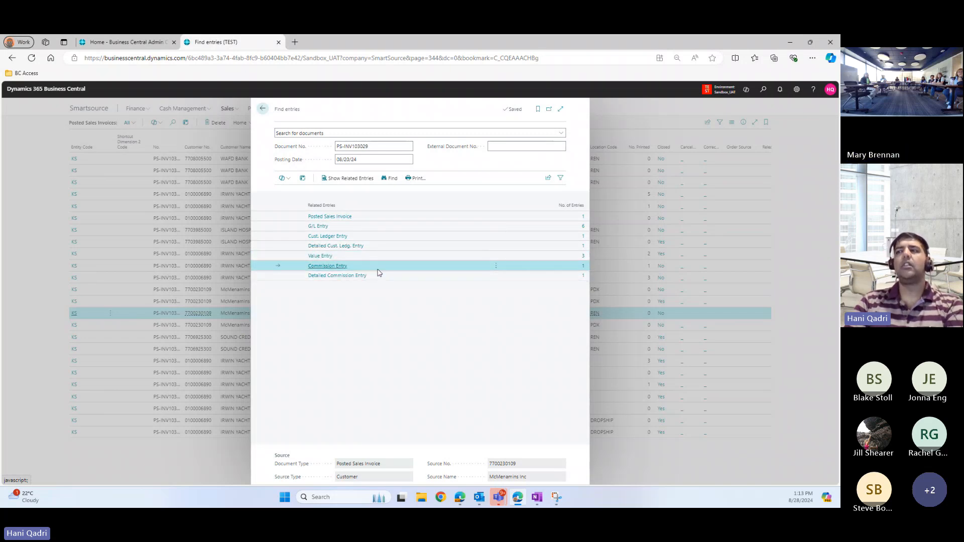
left_click(374, 275)
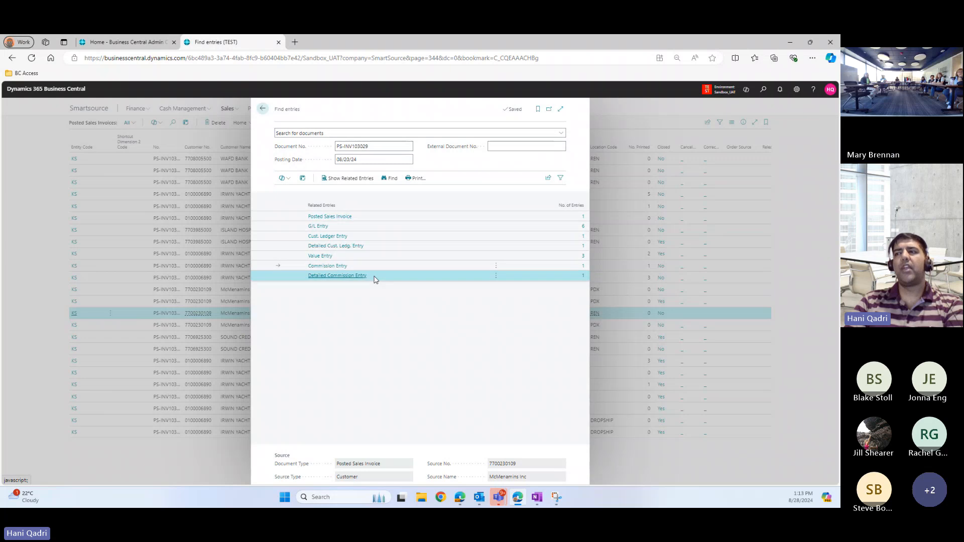
left_click(374, 268)
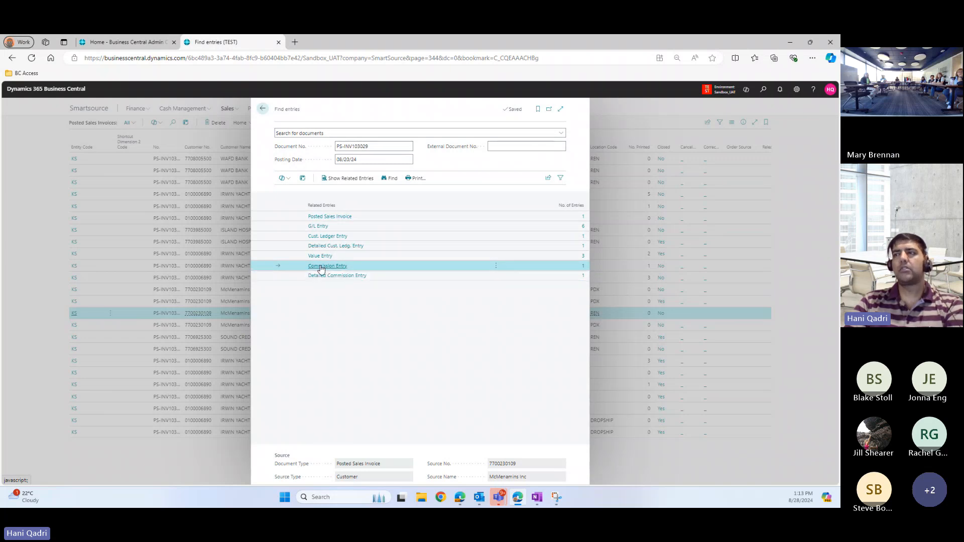
left_click(262, 109)
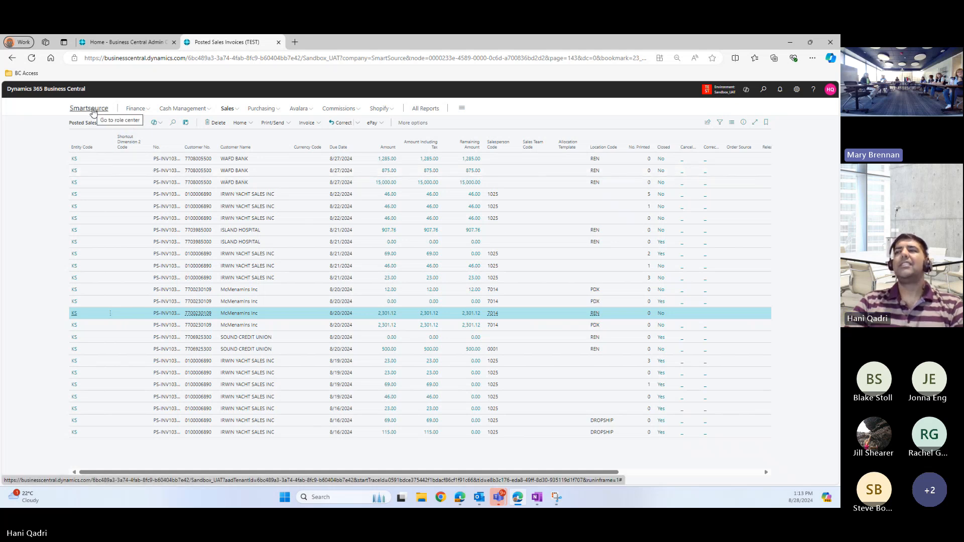
Open the Smartsource role center and expand its Sales links menu
left_click(93, 109)
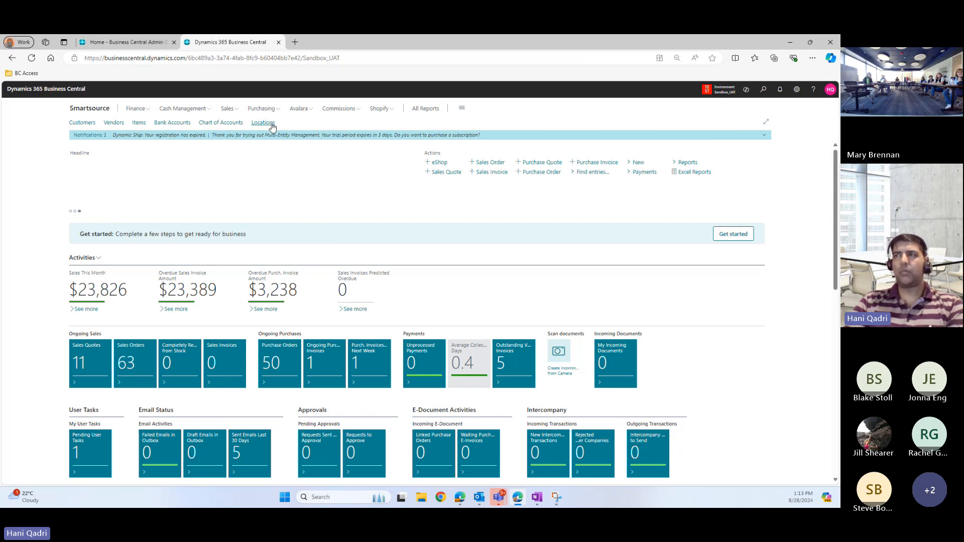
left_click(231, 110)
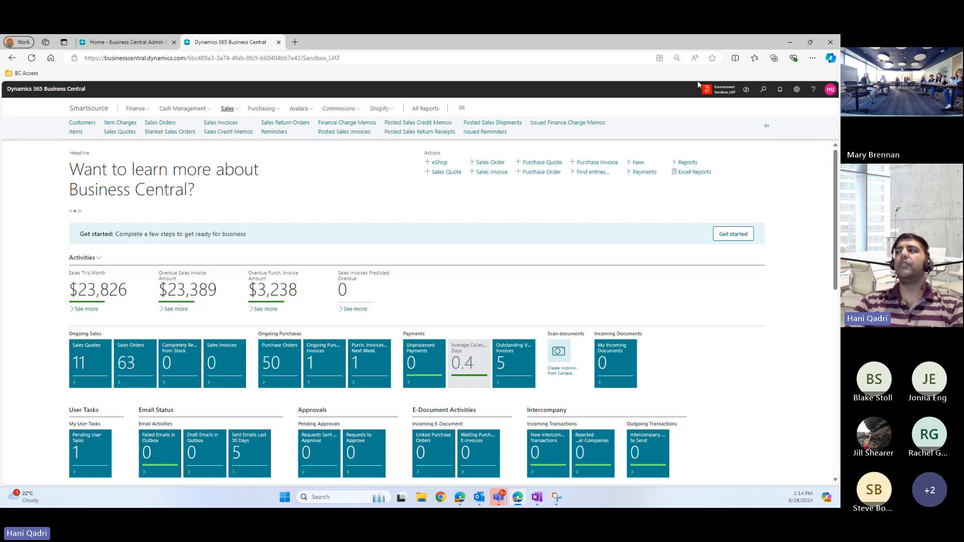
Search Tell Me for 'post set' and show all nine matching pages
left_click(763, 89)
type("pos")
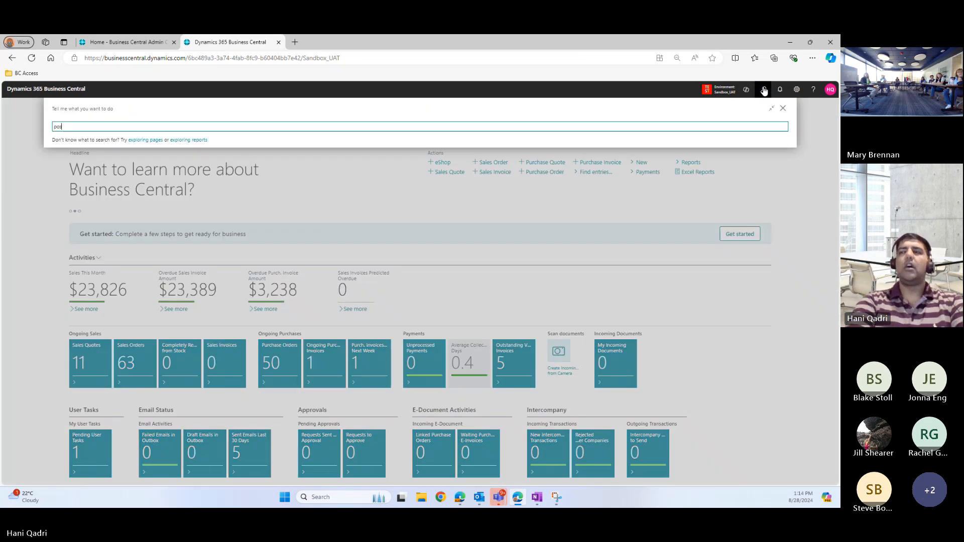
type("t set")
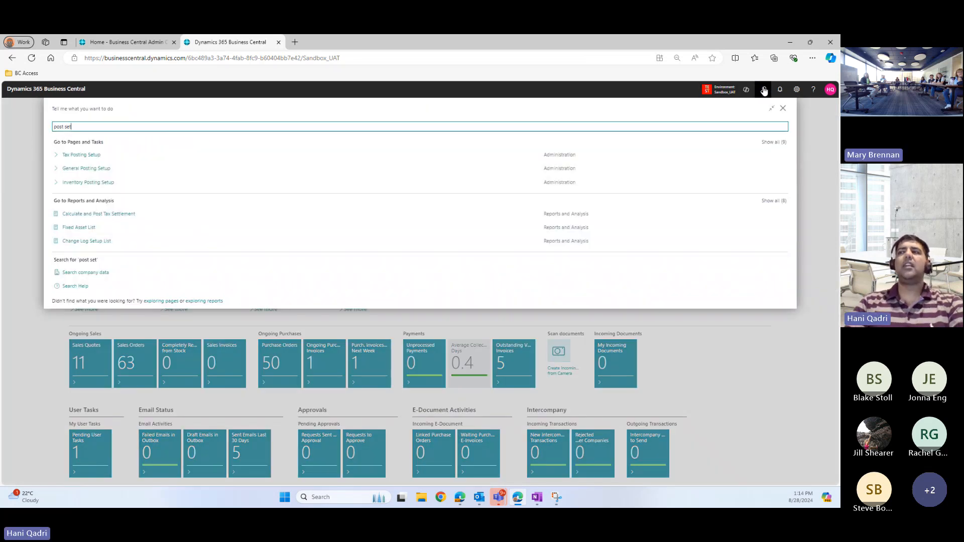
left_click(774, 143)
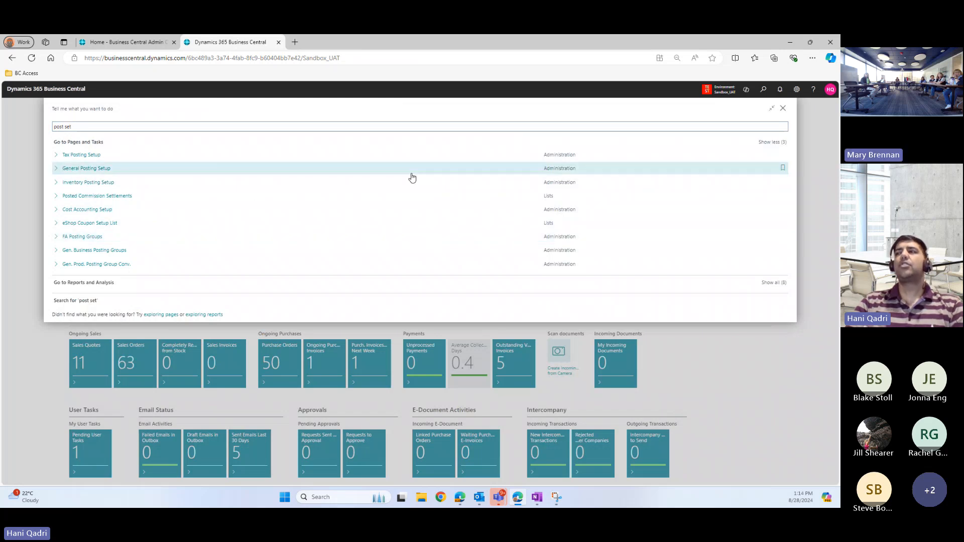
Close the Tell me page search to return to the Smartsource home page
left_click(783, 109)
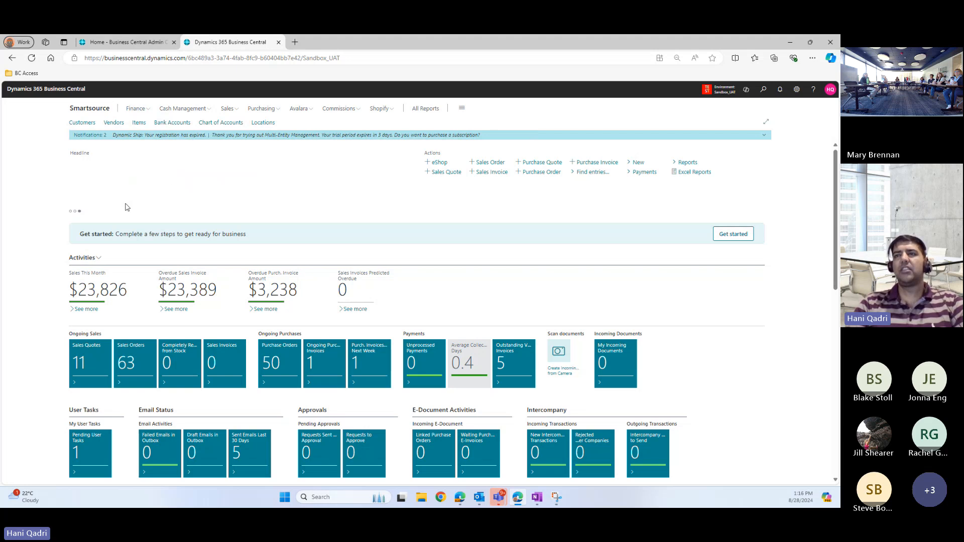
Page through the home page's headline messages
left_click(70, 211)
left_click(74, 212)
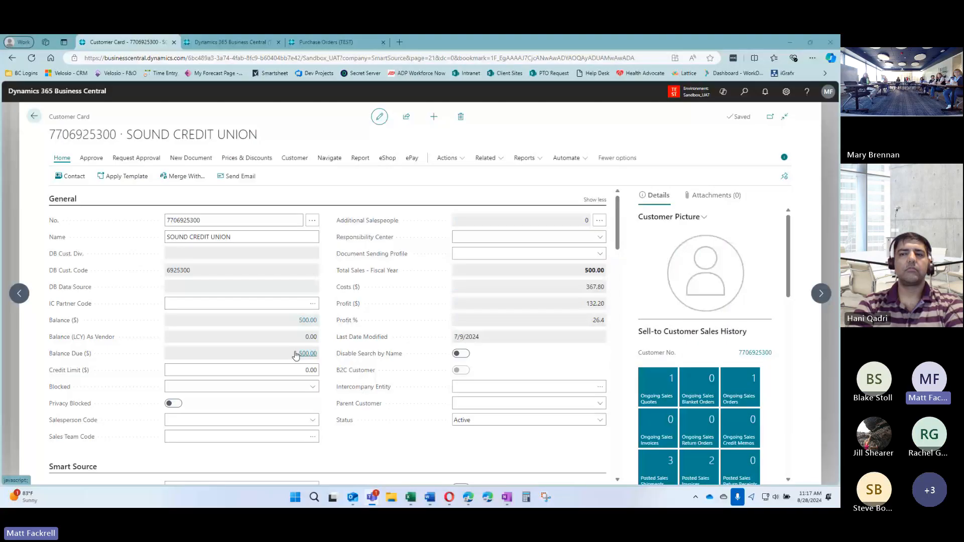
Go back from the Sound Credit Union card to the Customers list
left_click(34, 117)
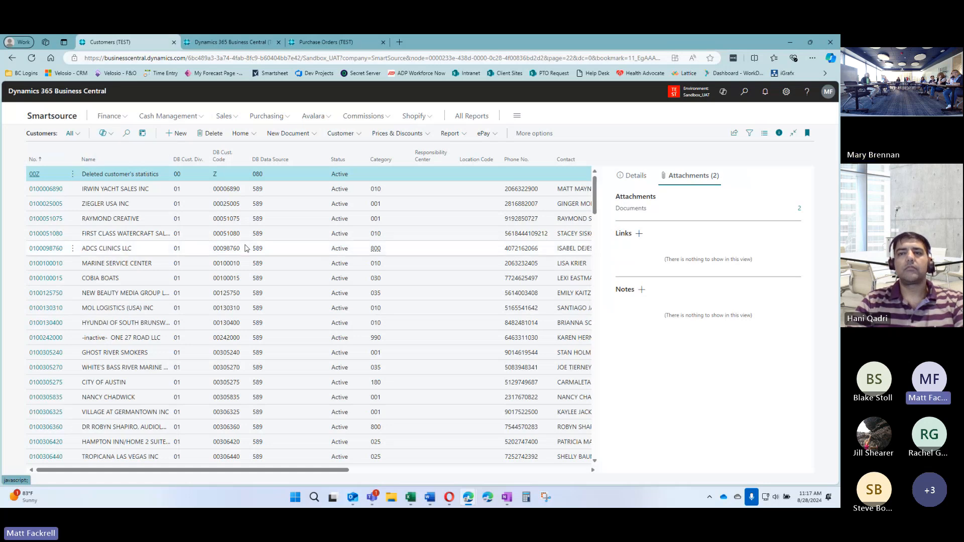
Search the Customers list for 'sound cre' and open Sound Credit Union's card
left_click(127, 133)
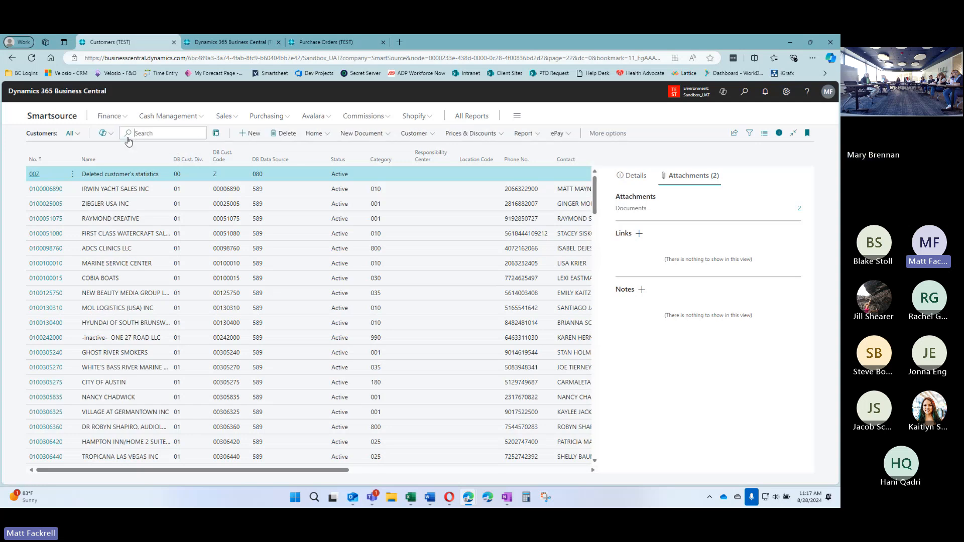
type("sound cre")
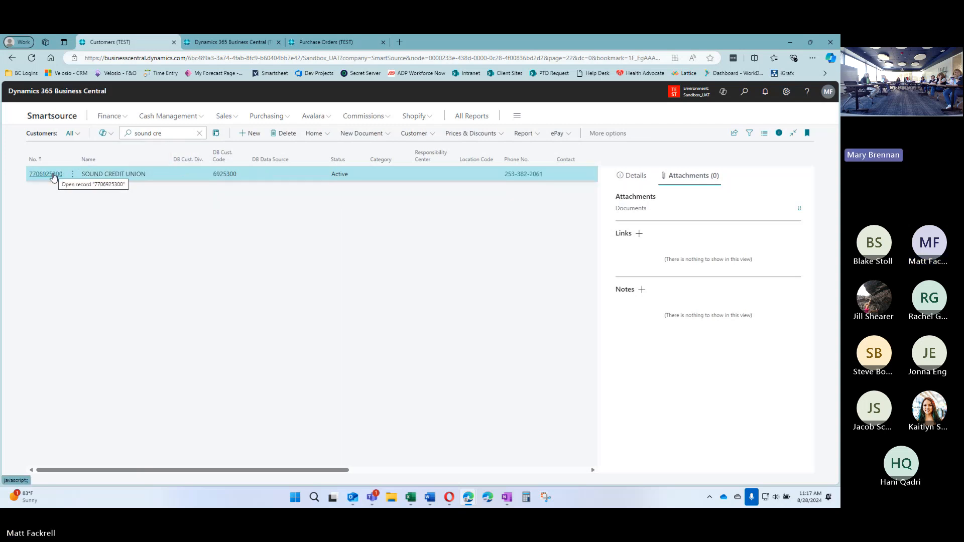
left_click(57, 177)
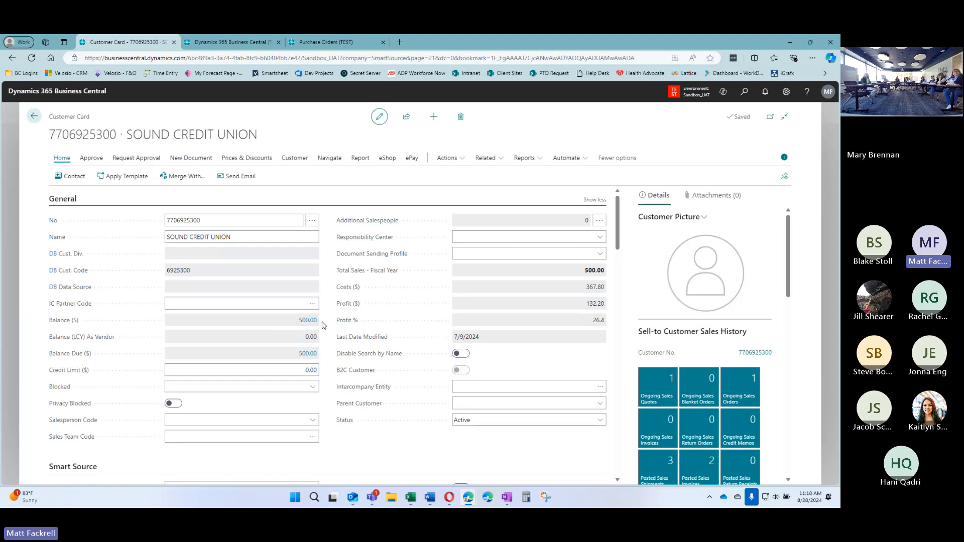
left_click(221, 370)
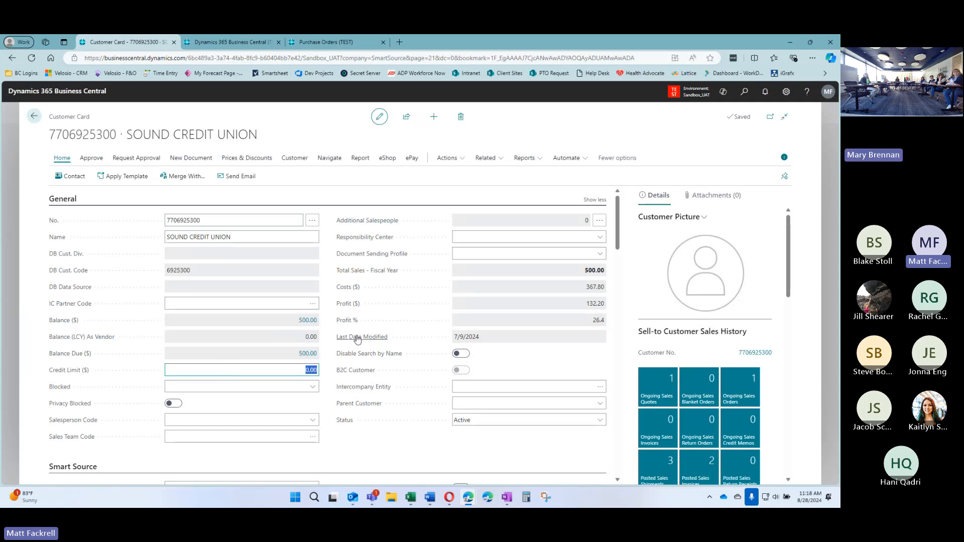
left_click(327, 333)
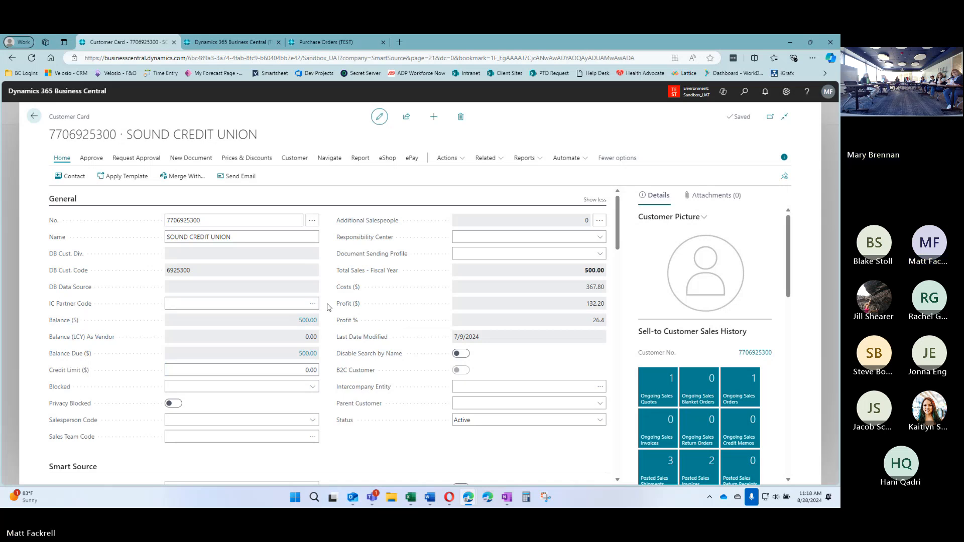
scroll(329, 307, "down", 2)
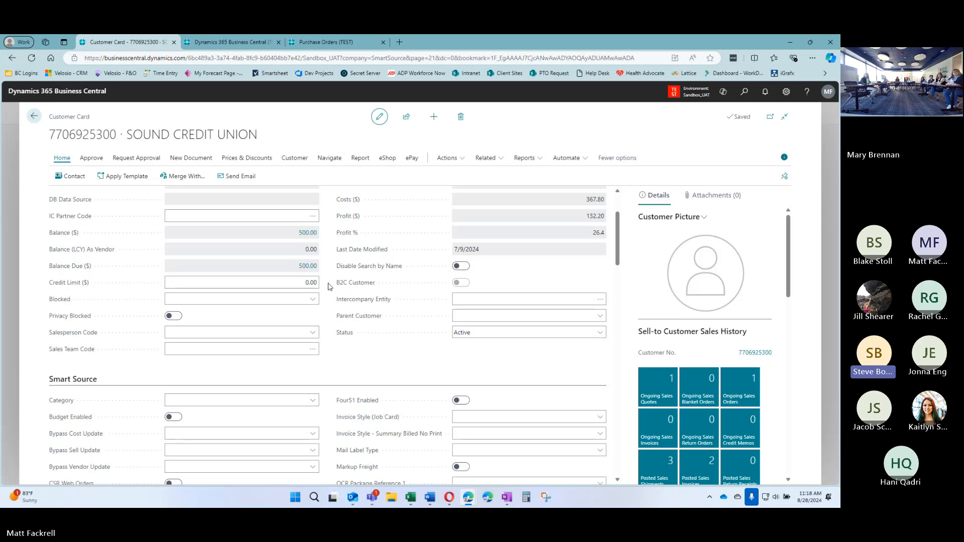
scroll(329, 287, "up", 2)
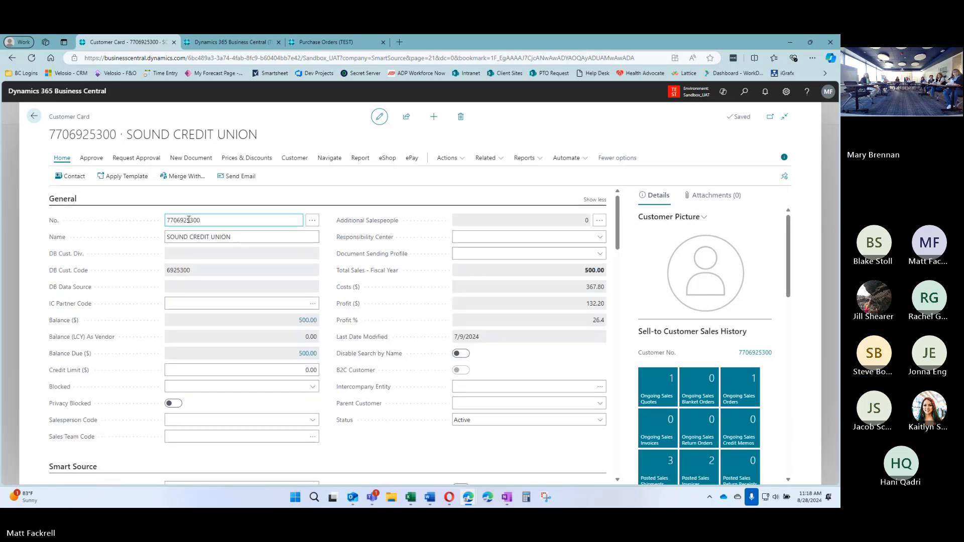
double_click(177, 272)
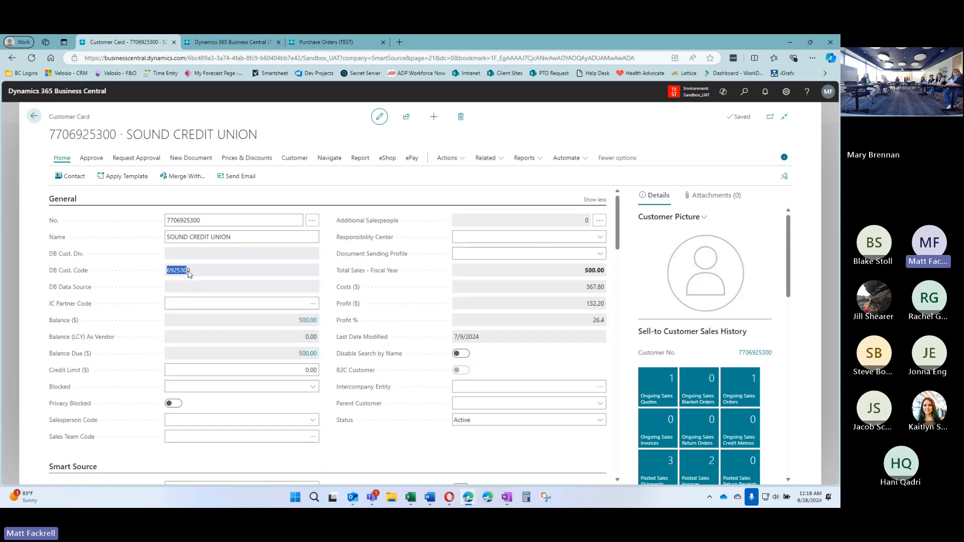
left_click(172, 272)
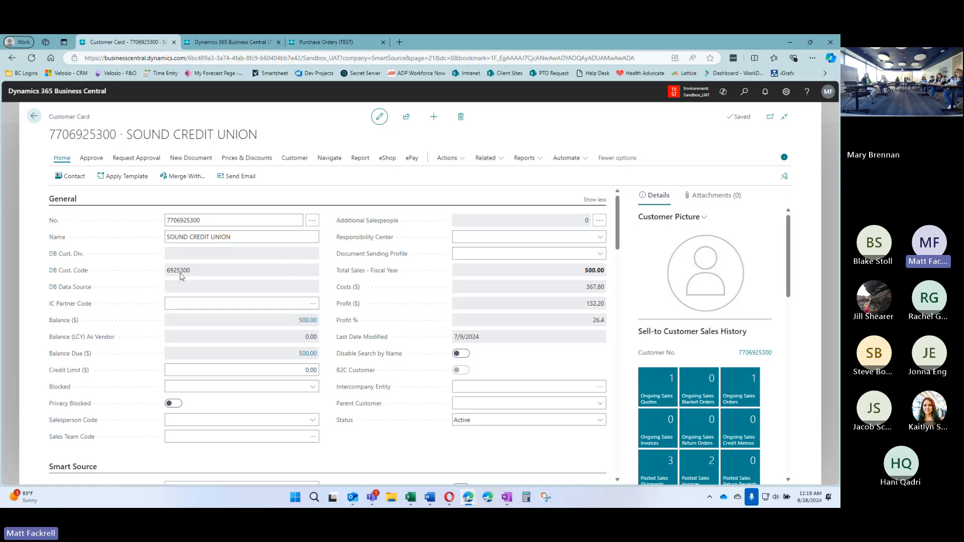
left_click(167, 220)
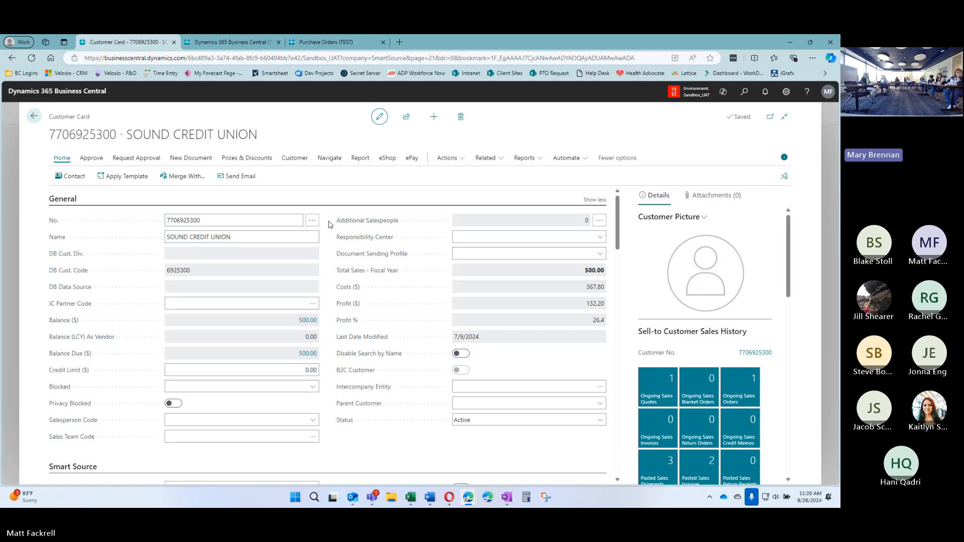
left_click(172, 220)
left_click(242, 238)
scroll(327, 259, "down", 3)
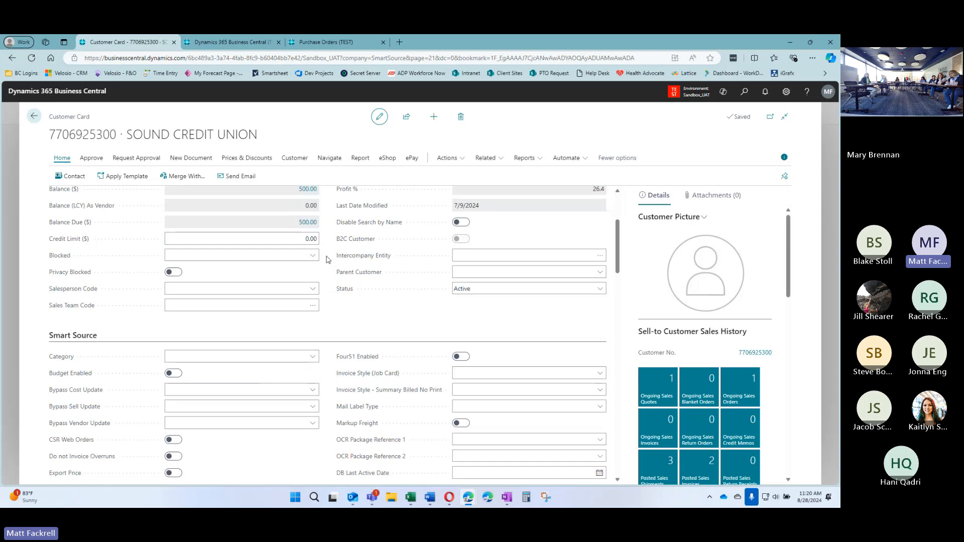
left_click(60, 256)
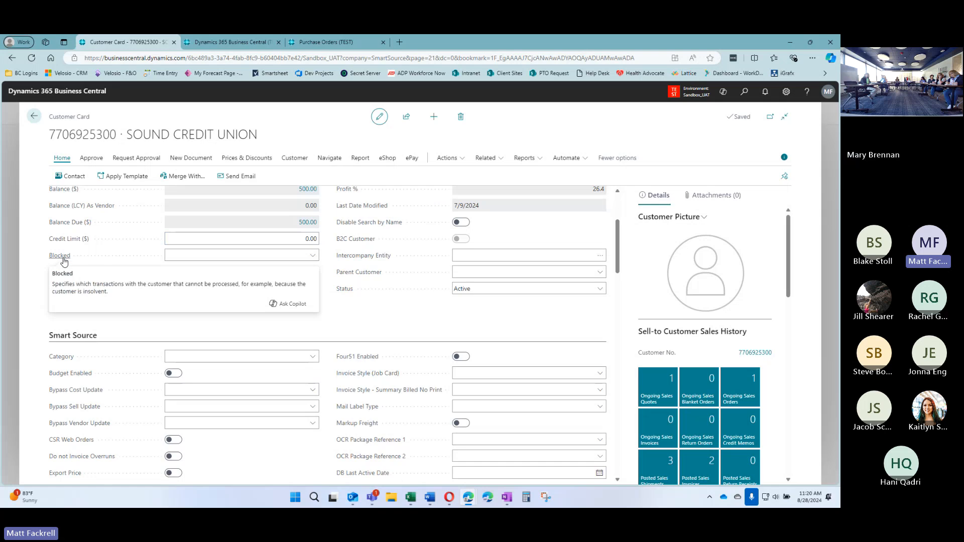
left_click(312, 256)
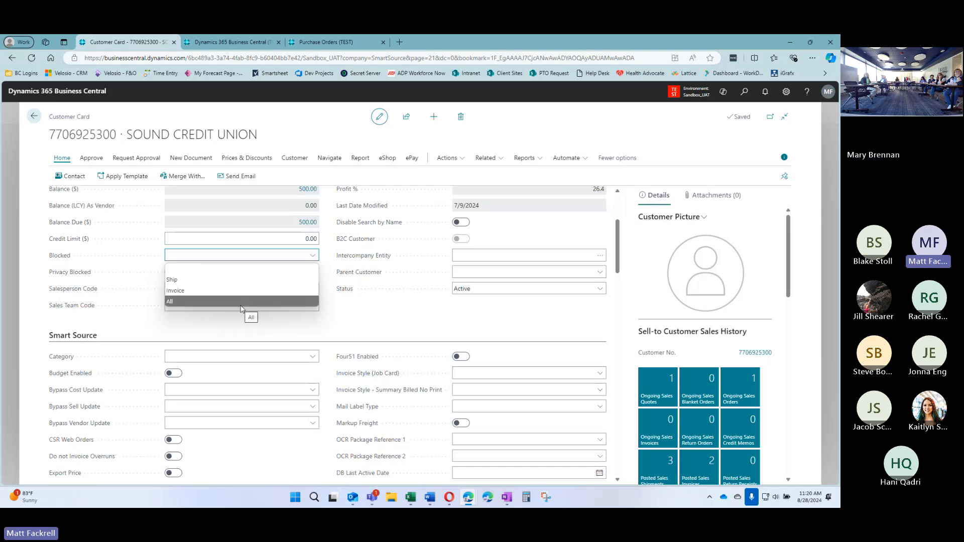
left_click(325, 257)
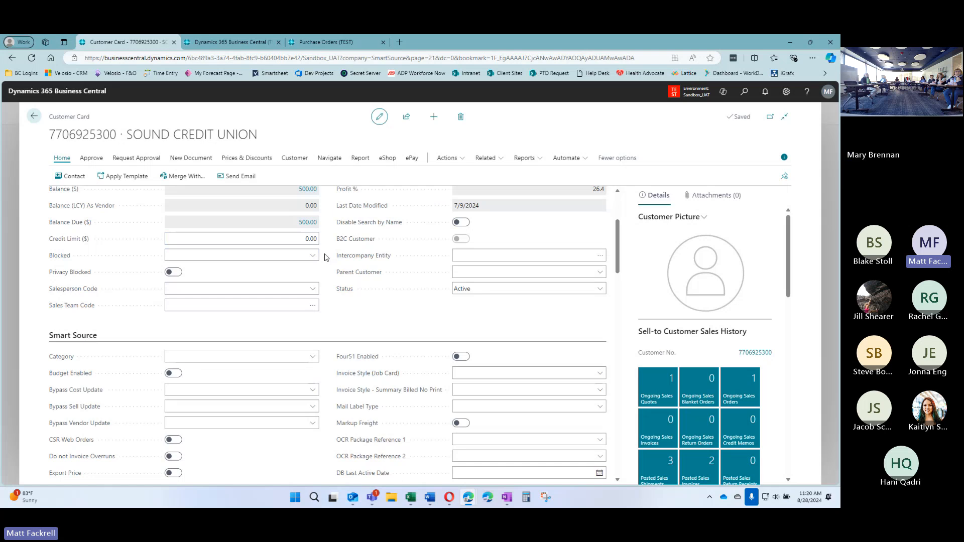
left_click(203, 257)
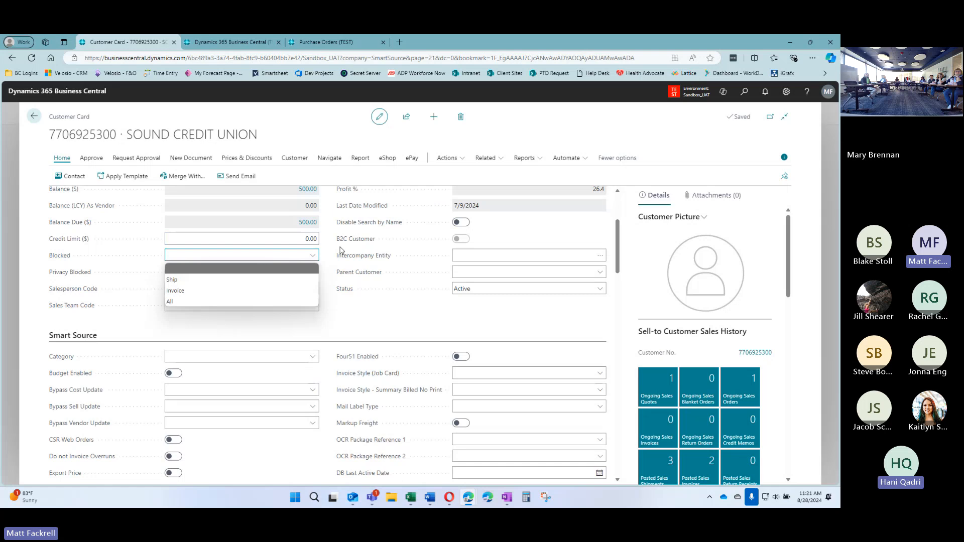
left_click(326, 259)
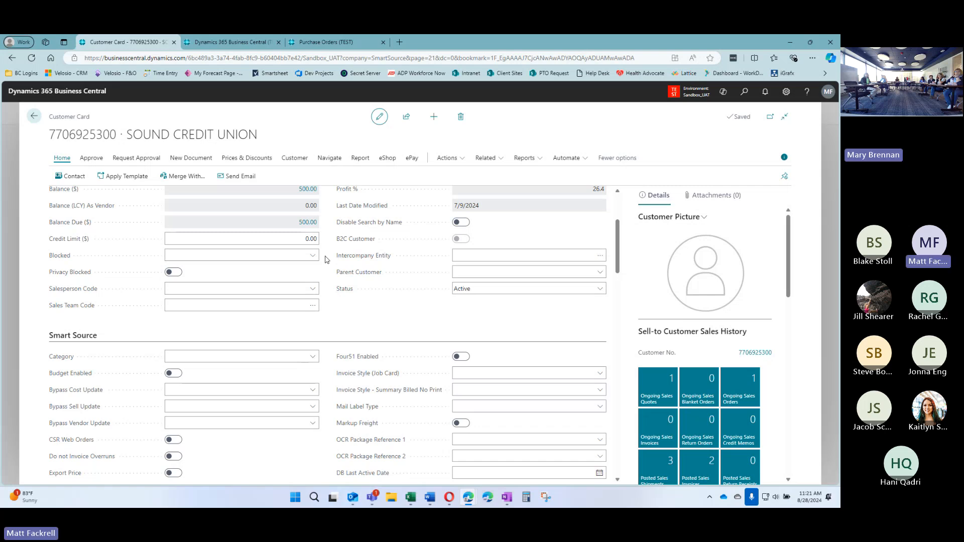
left_click(312, 257)
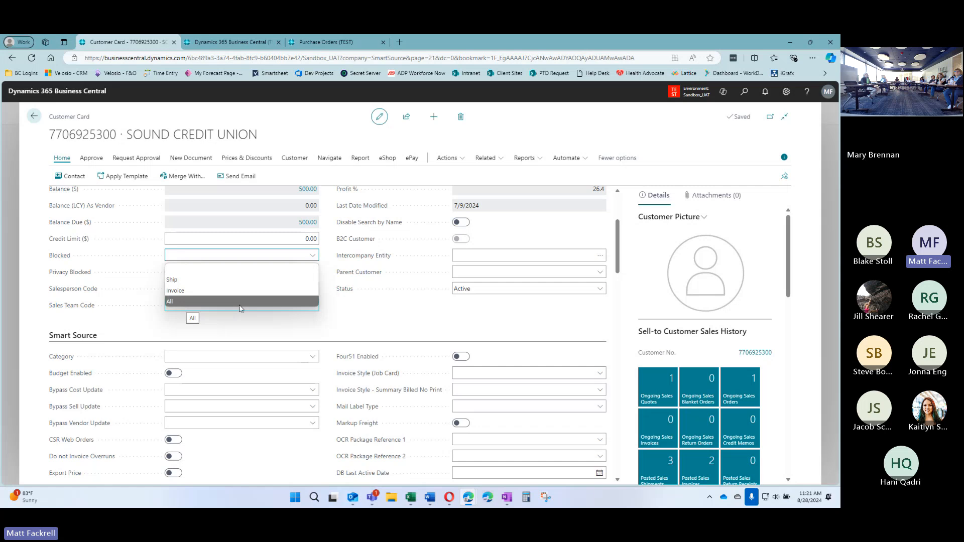
left_click(402, 328)
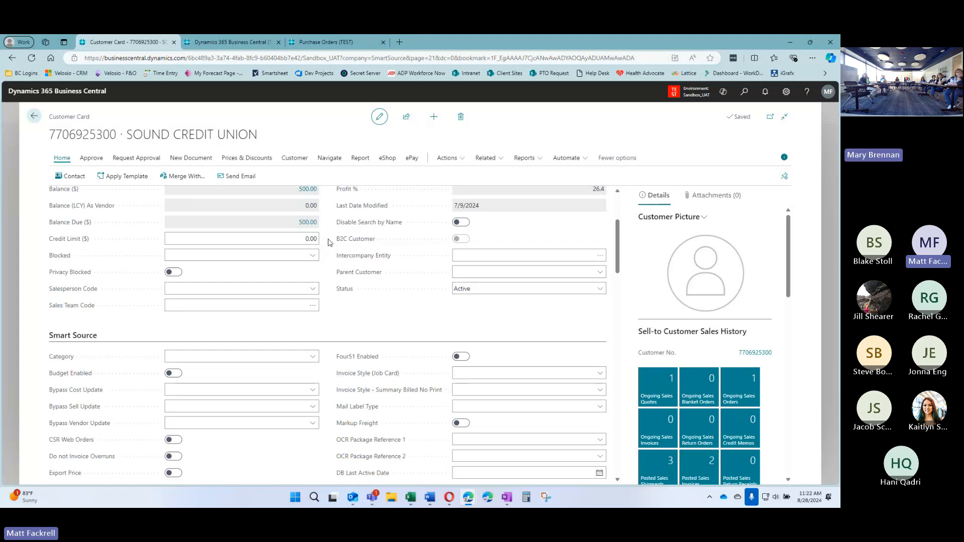
Enter 100 as Sound Credit Union's credit limit
left_click(295, 238)
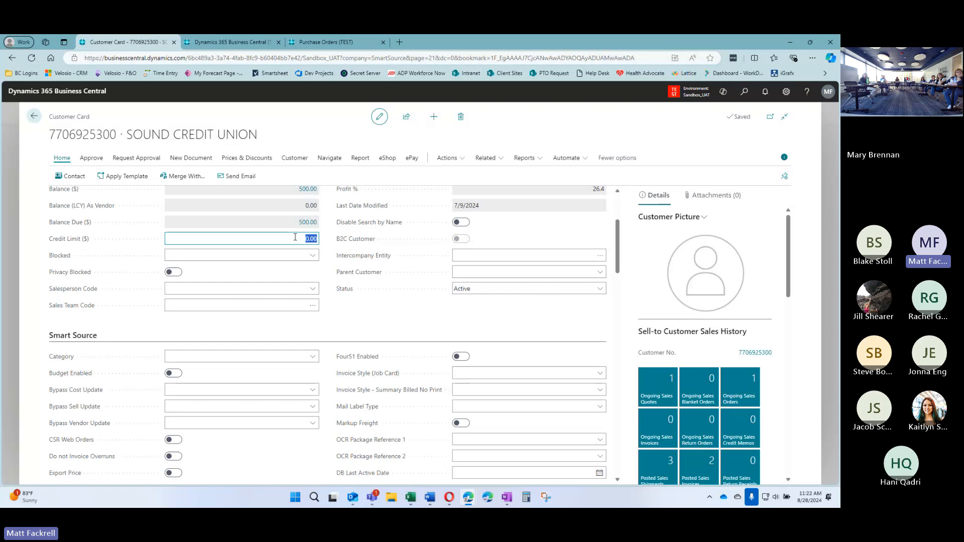
type("100")
key("Tab")
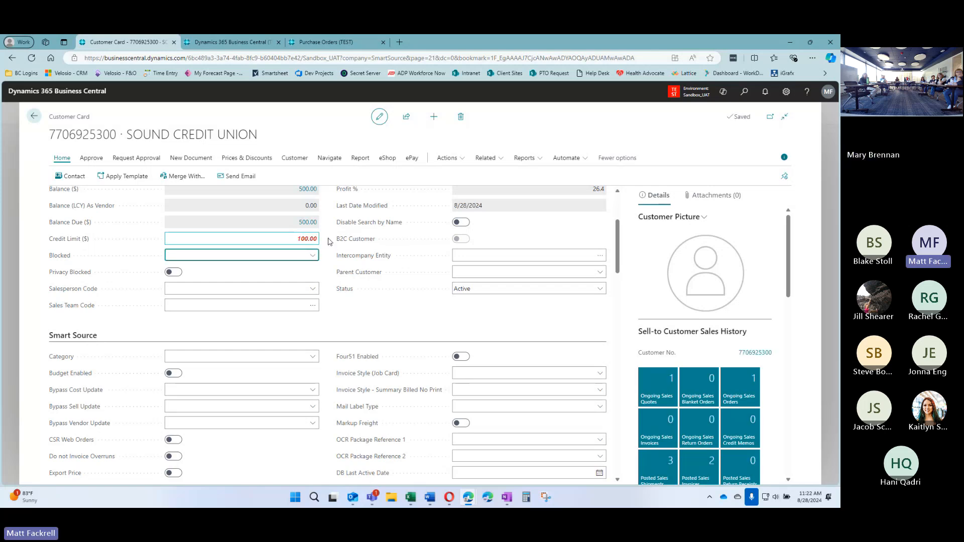
Reset the credit limit back to 0.00
scroll(329, 241, "up", 1)
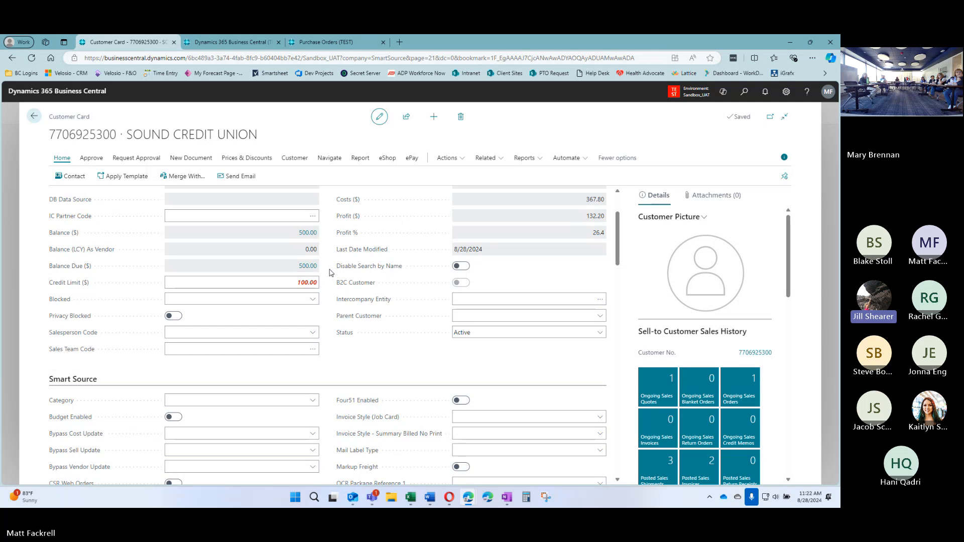
left_click(275, 281)
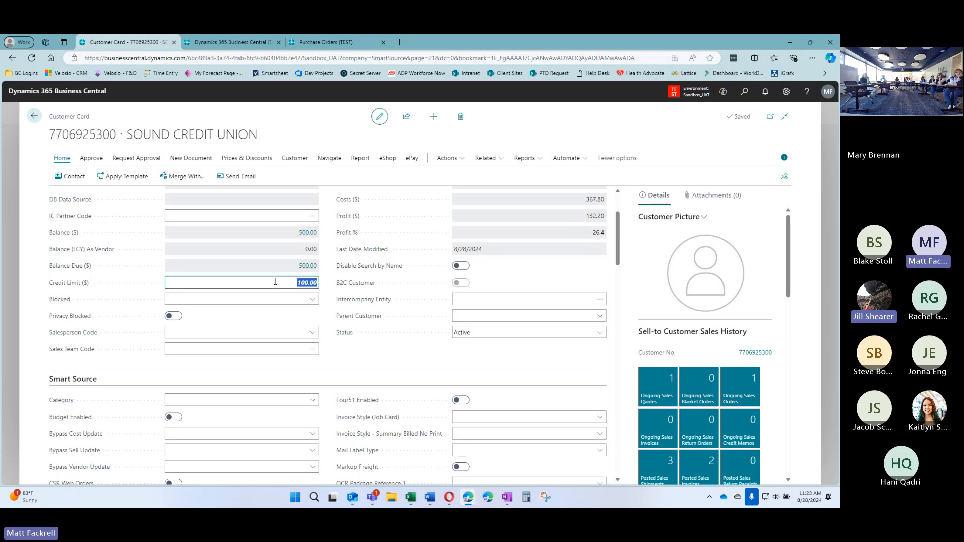
type("0")
key("Tab")
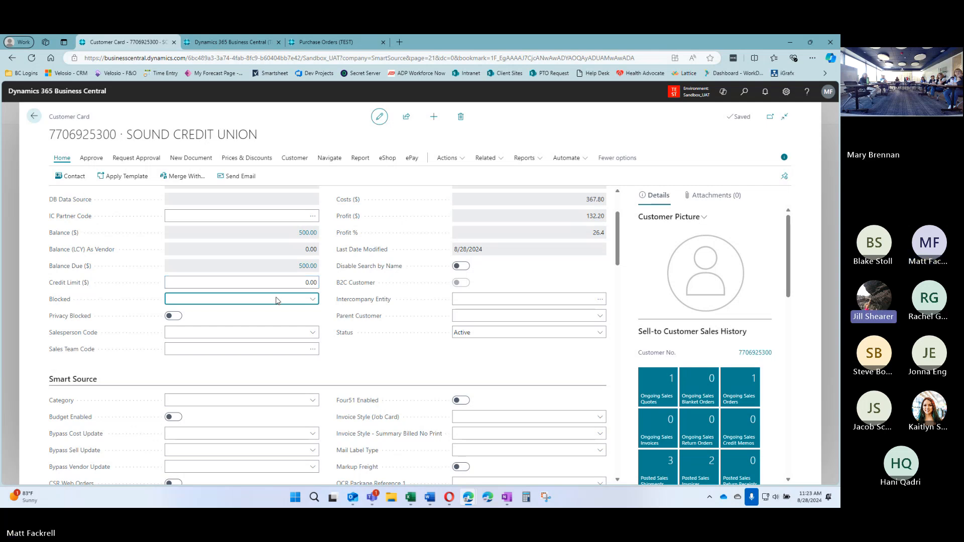
Set Sound Credit Union's Blocked field to Invoice
left_click(276, 300)
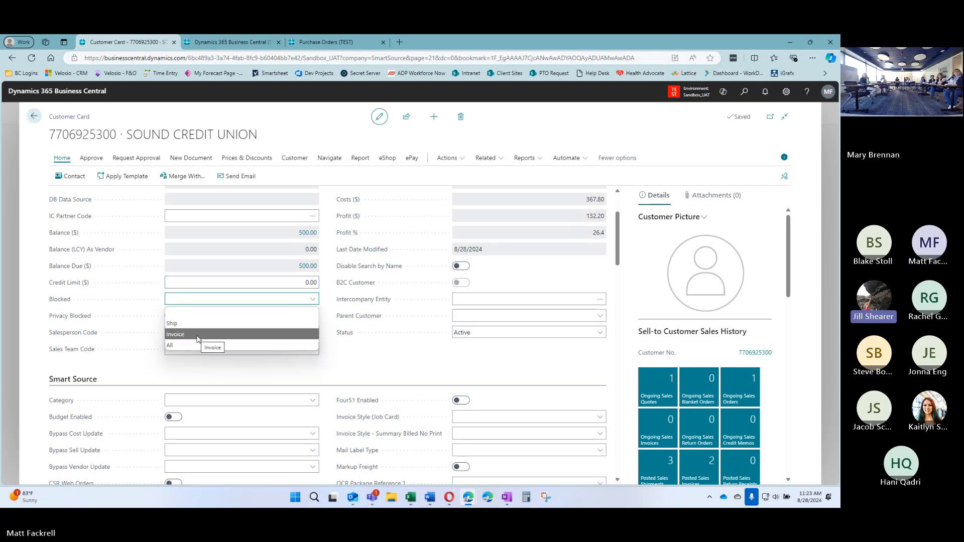
left_click(197, 336)
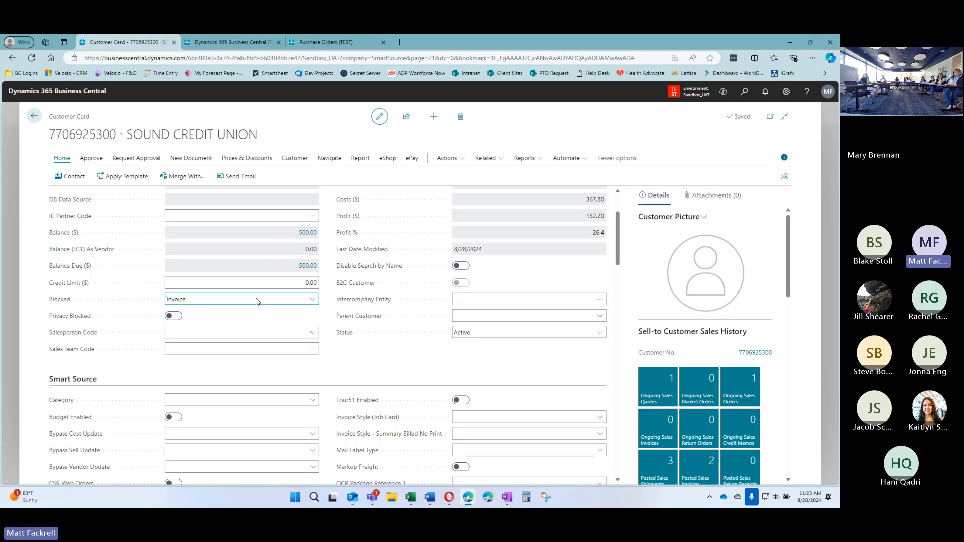
left_click(219, 300)
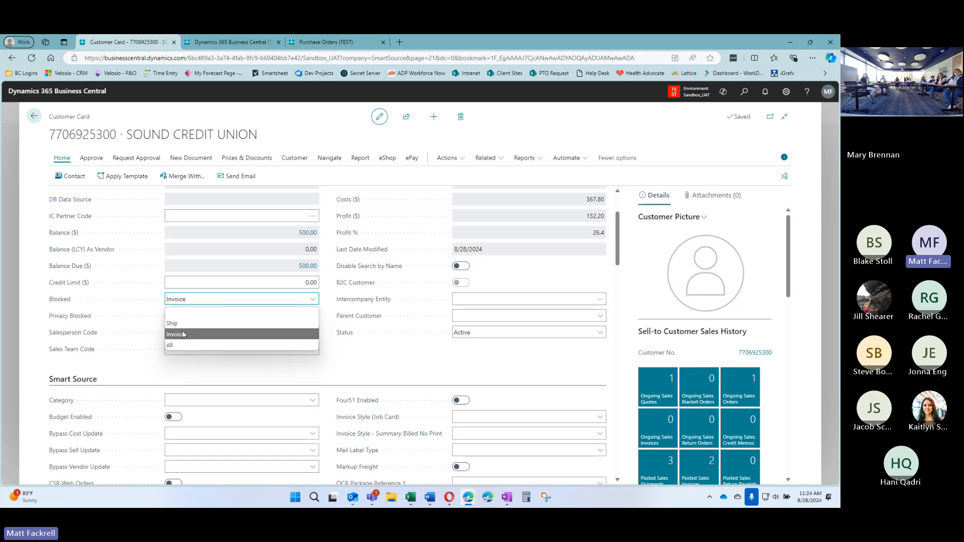
left_click(327, 299)
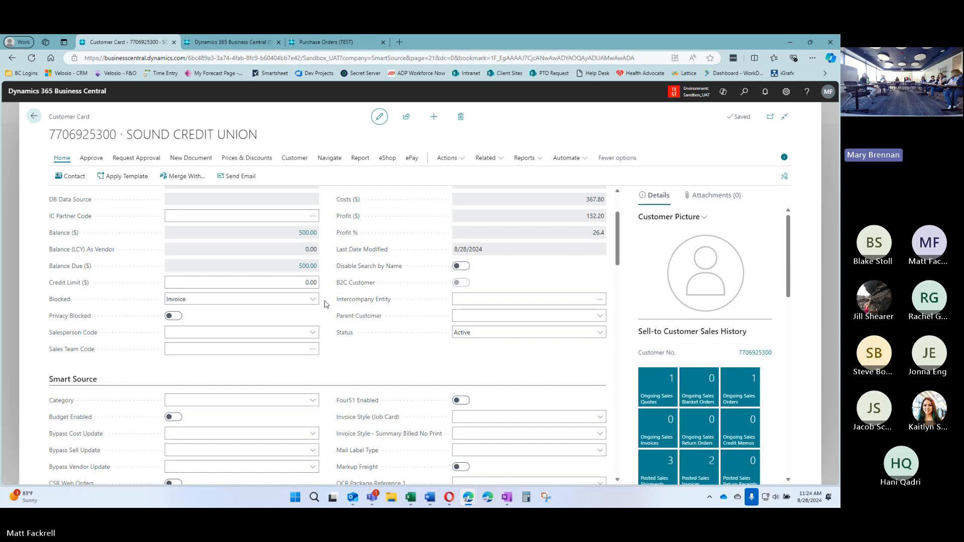
left_click(34, 116)
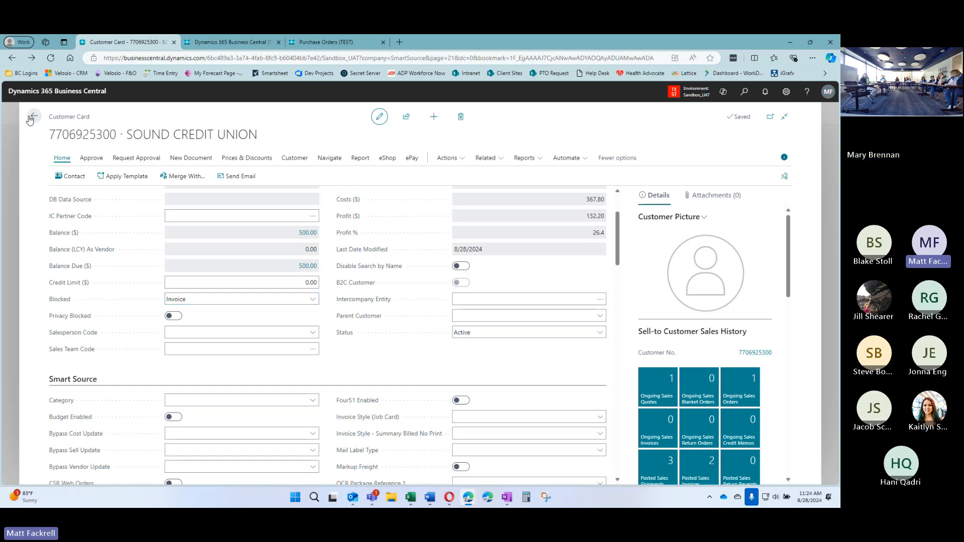
left_click(199, 133)
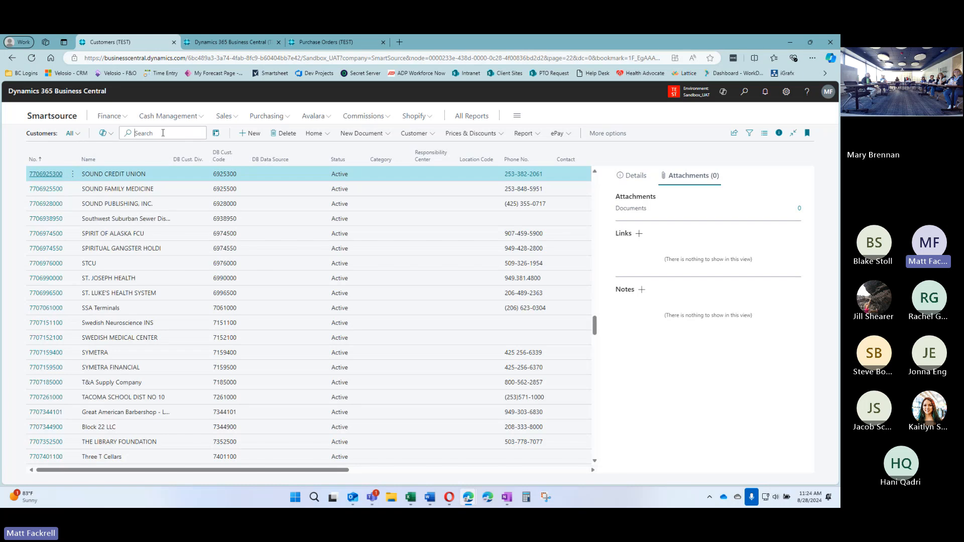
left_click(748, 133)
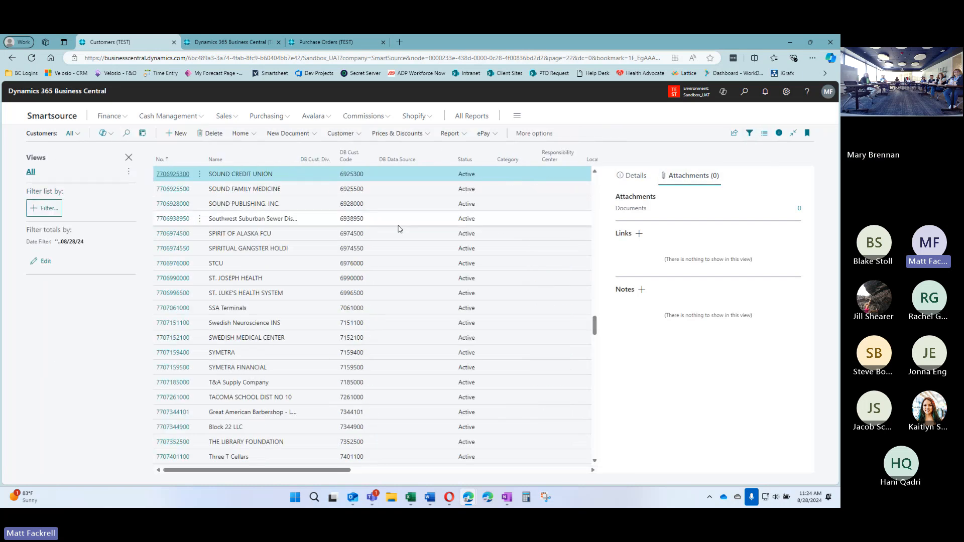
left_click(43, 208)
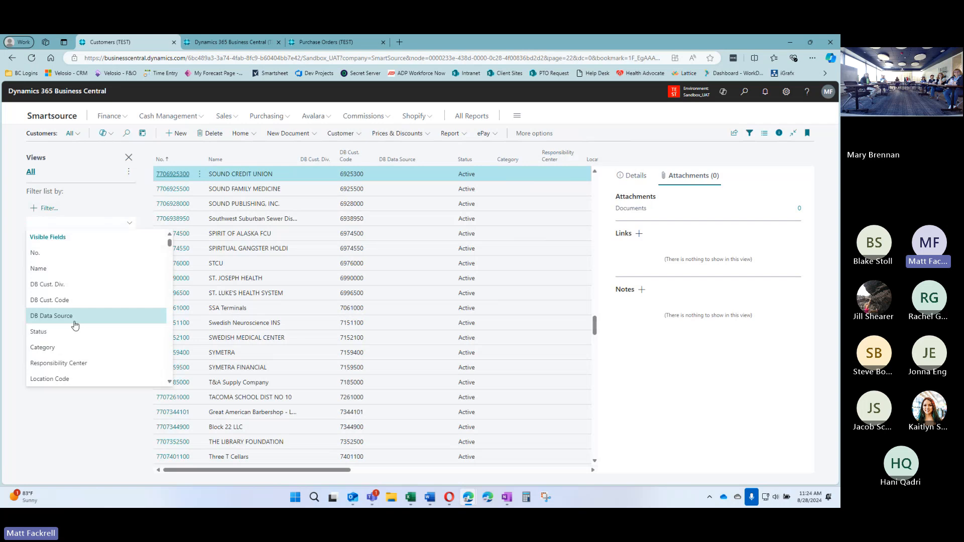
type("Blocked")
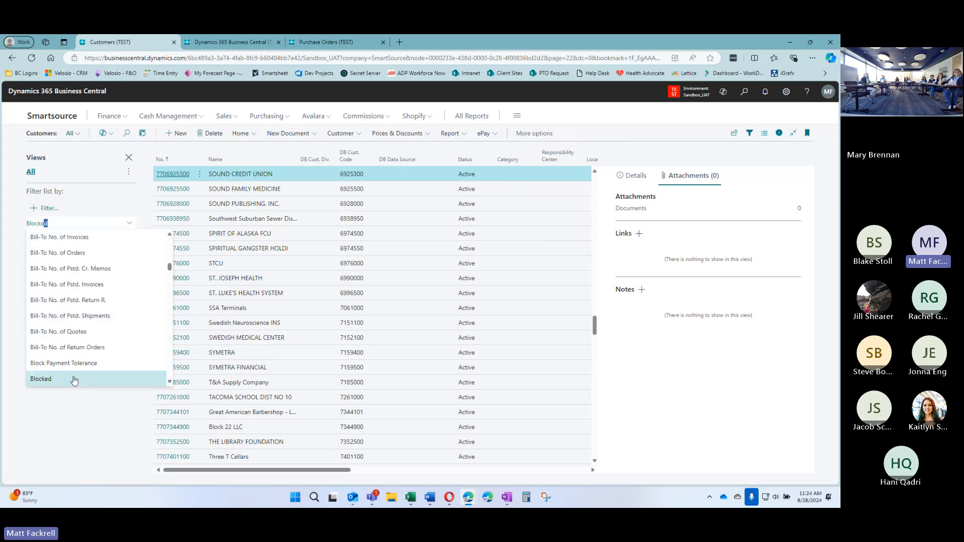
left_click(74, 380)
left_click(54, 260)
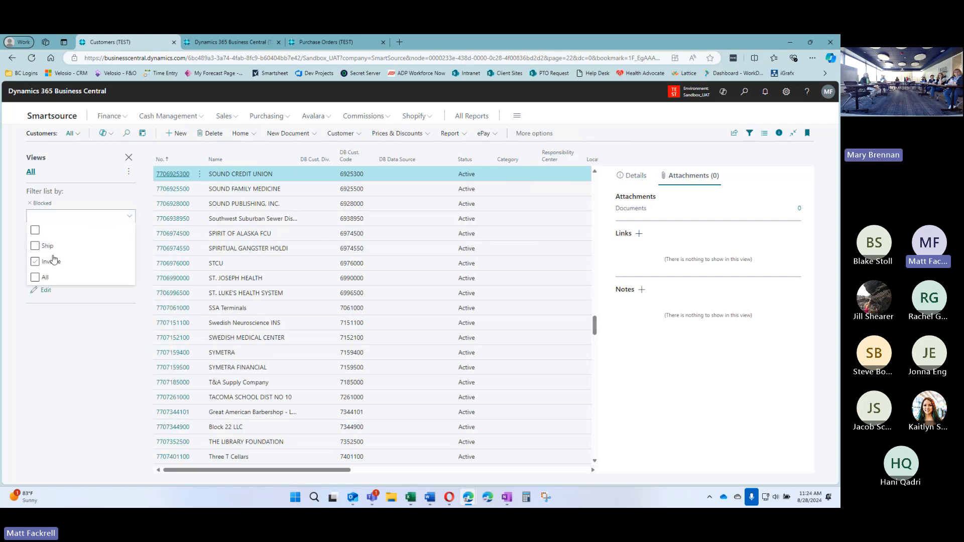
left_click(36, 229)
left_click(72, 366)
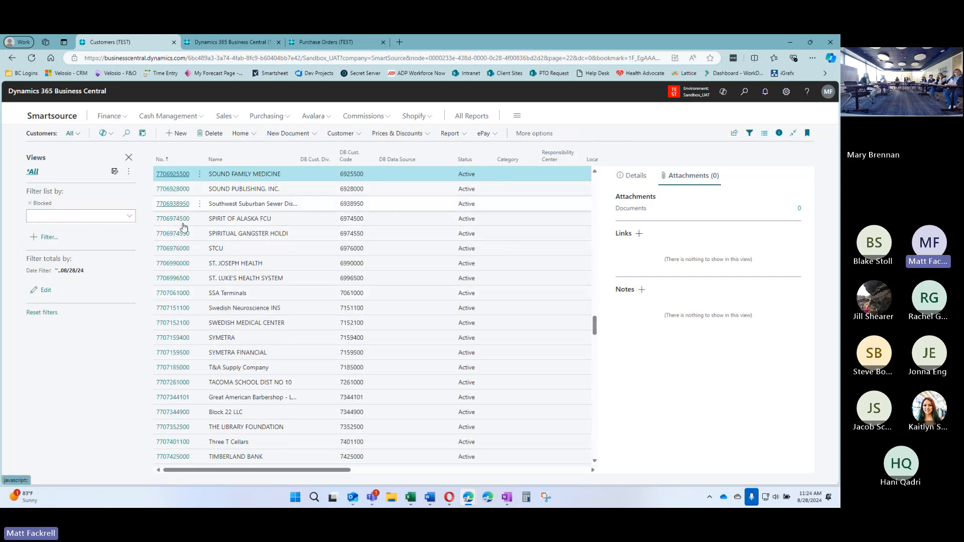
scroll(186, 311, "down", 5)
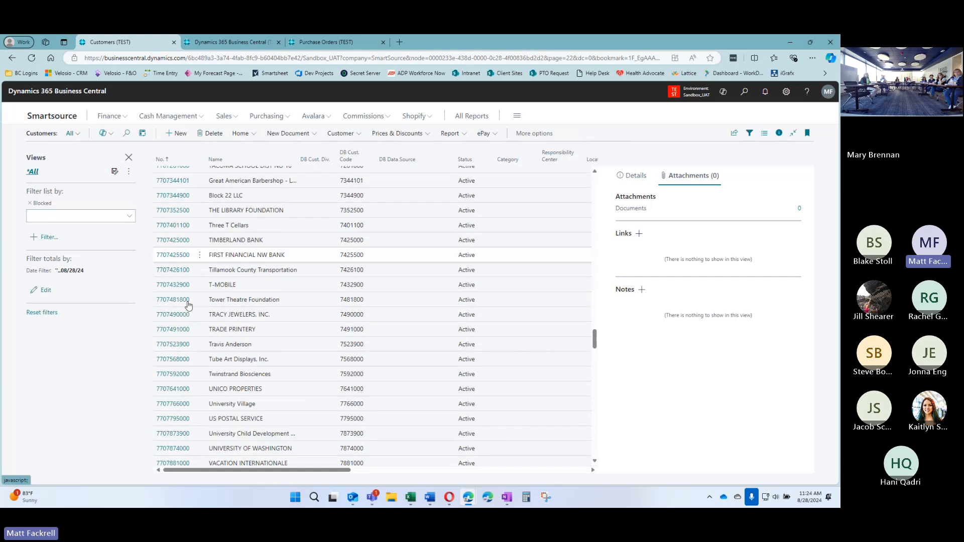
scroll(186, 342, "down", 7)
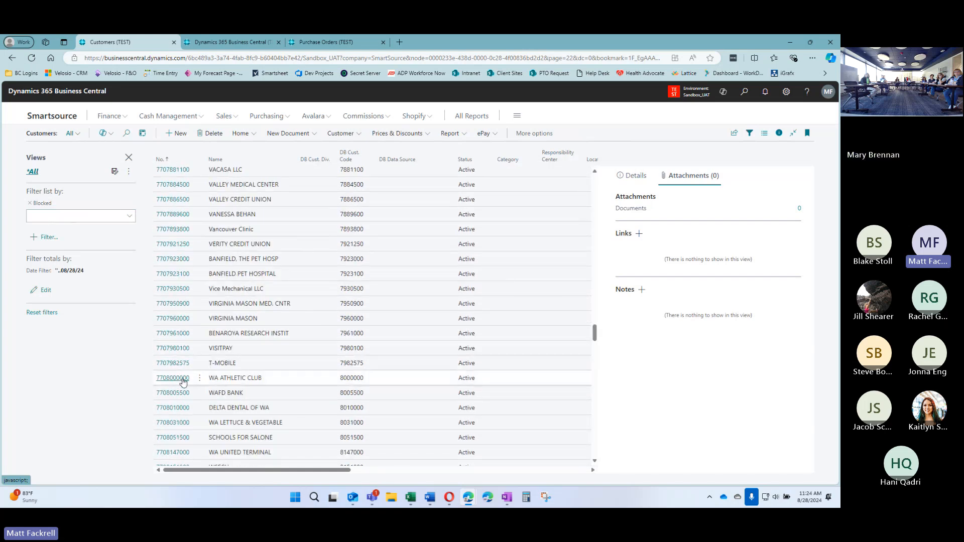
scroll(184, 387, "down", 1)
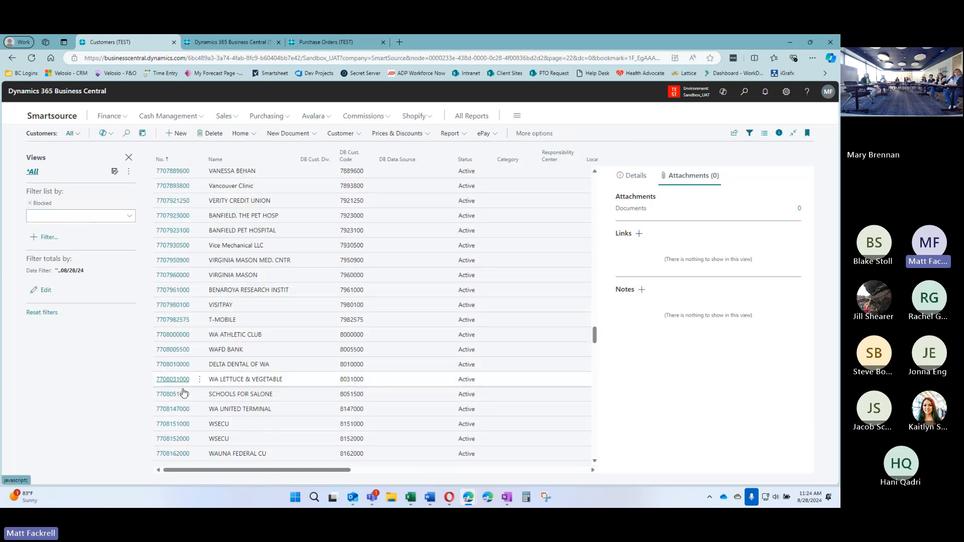
scroll(184, 393, "down", 2)
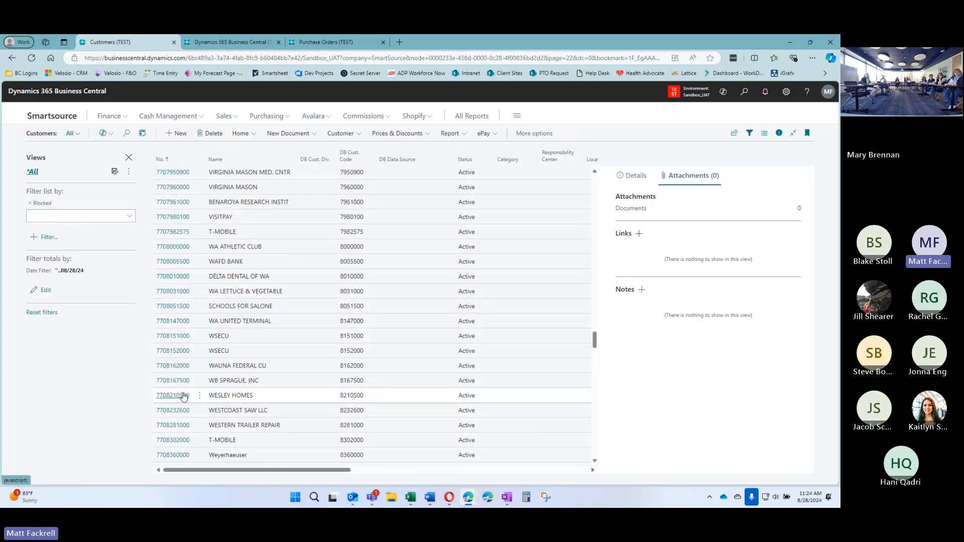
left_click(62, 217)
left_click(35, 234)
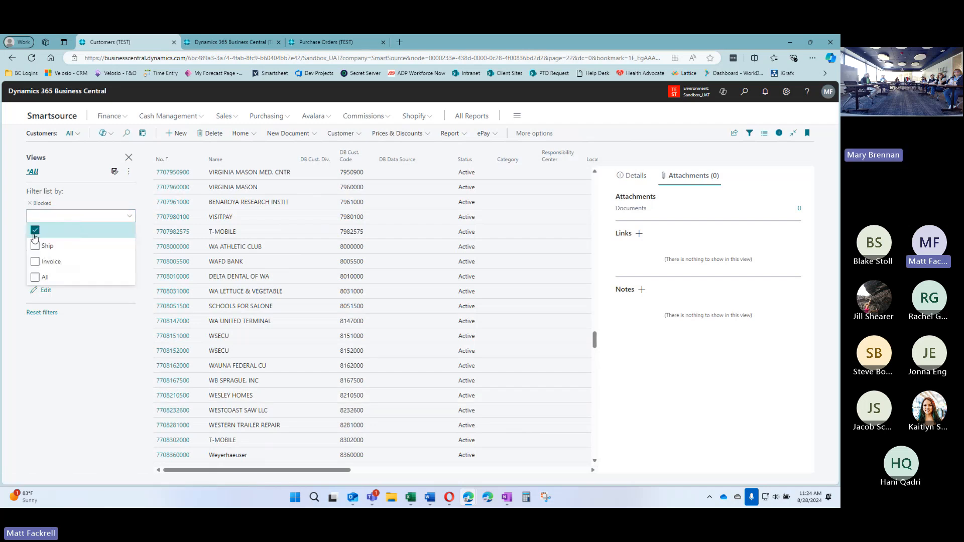
left_click(35, 234)
left_click(34, 278)
left_click(34, 262)
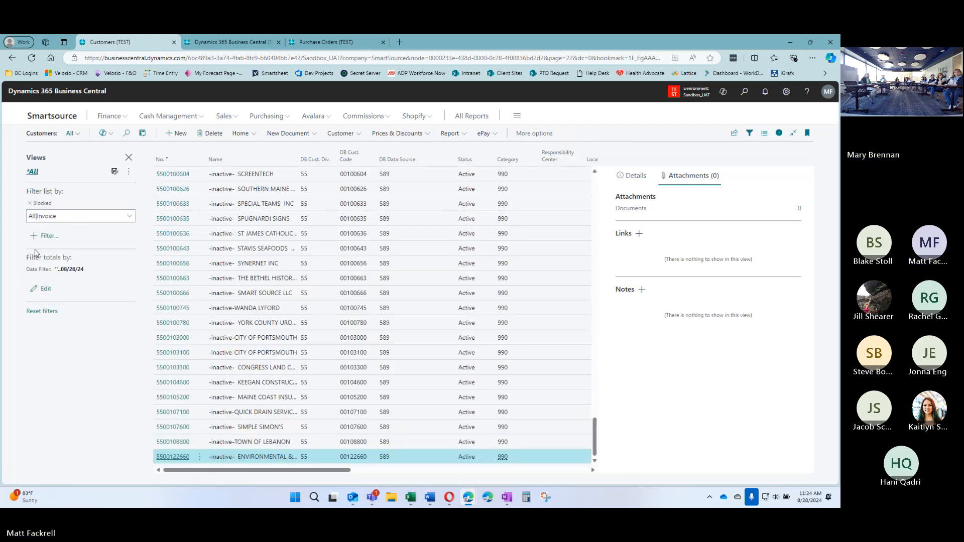
left_click(45, 217)
left_click(34, 247)
left_click(79, 347)
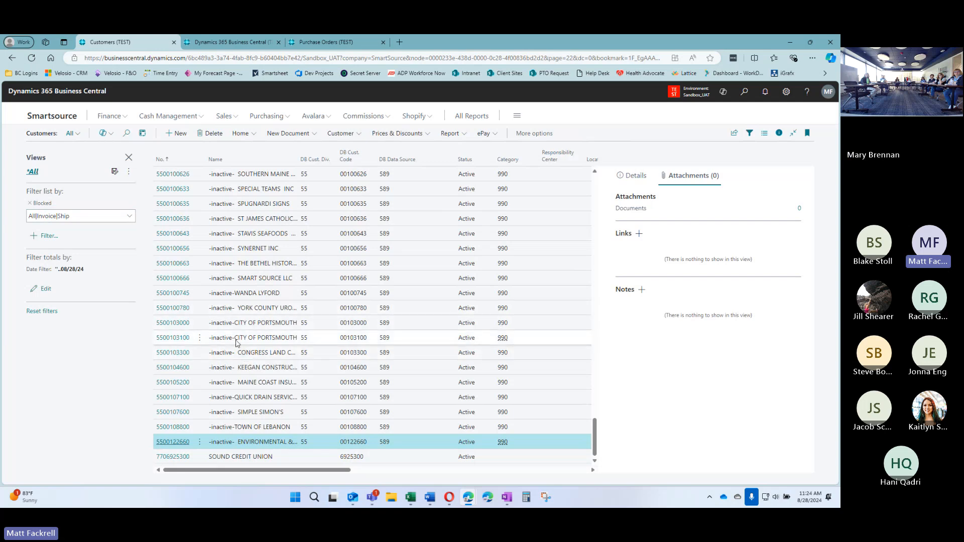
scroll(244, 346, "up", 2)
scroll(266, 374, "down", 2)
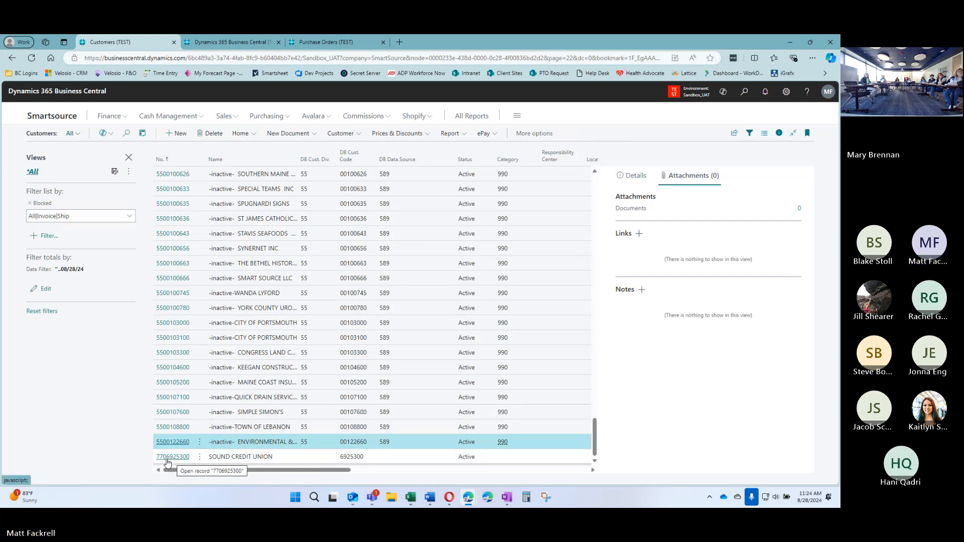
scroll(274, 296, "up", 1)
scroll(274, 296, "up", 10)
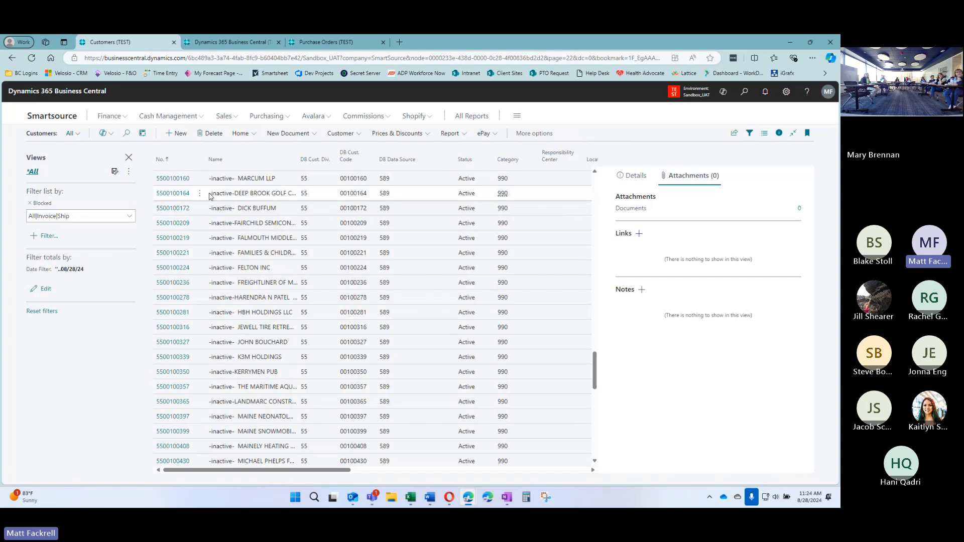
scroll(221, 266, "down", 8)
scroll(225, 276, "down", 3)
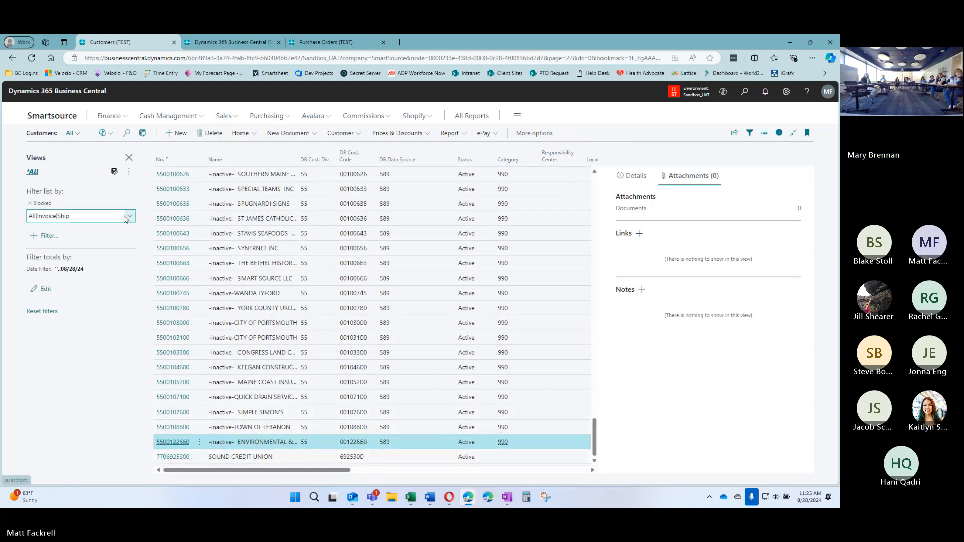
Clear the blocked-customers filter, search 'sound cr' and open Sound Credit Union's card
left_click(30, 203)
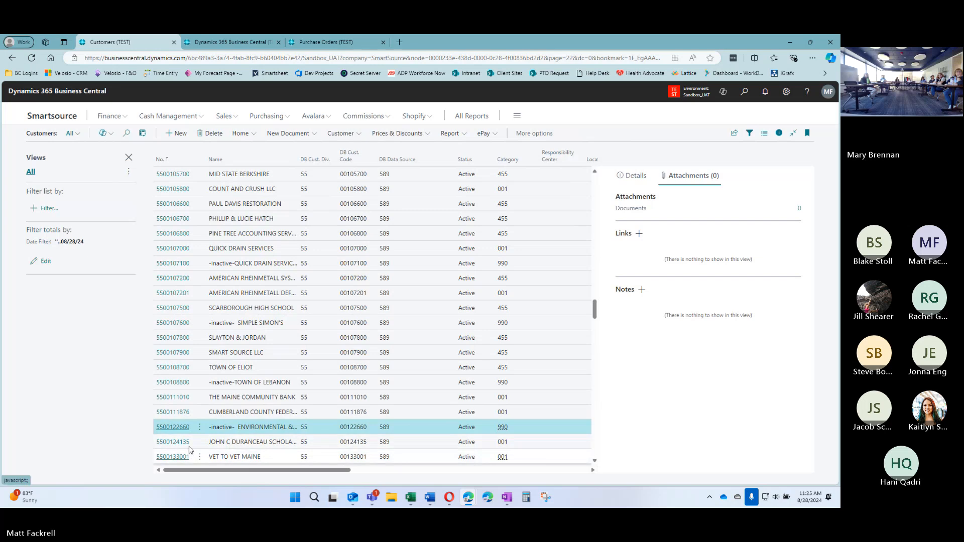
left_click(126, 133)
type("sound cr")
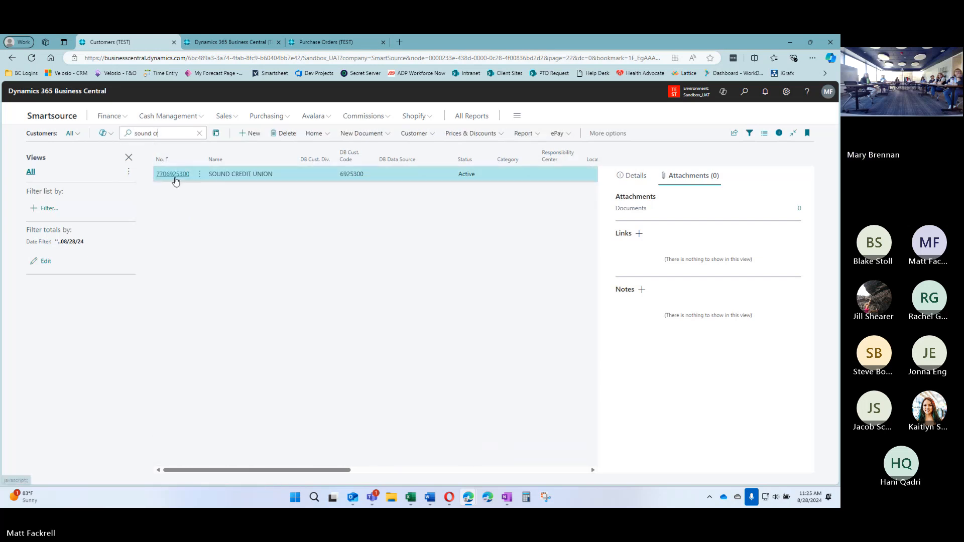
left_click(173, 174)
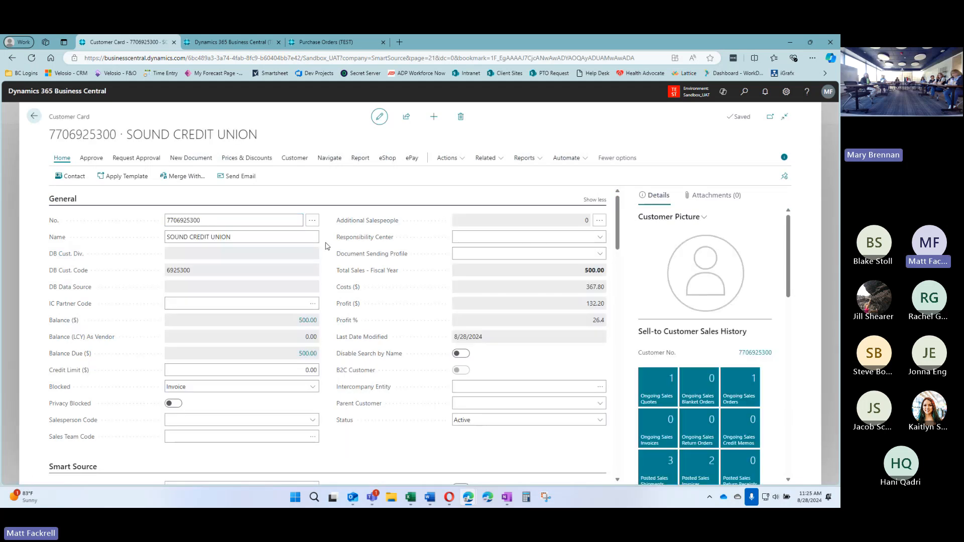
Set the customer's Blocked field back to blank
left_click(232, 387)
left_click(211, 400)
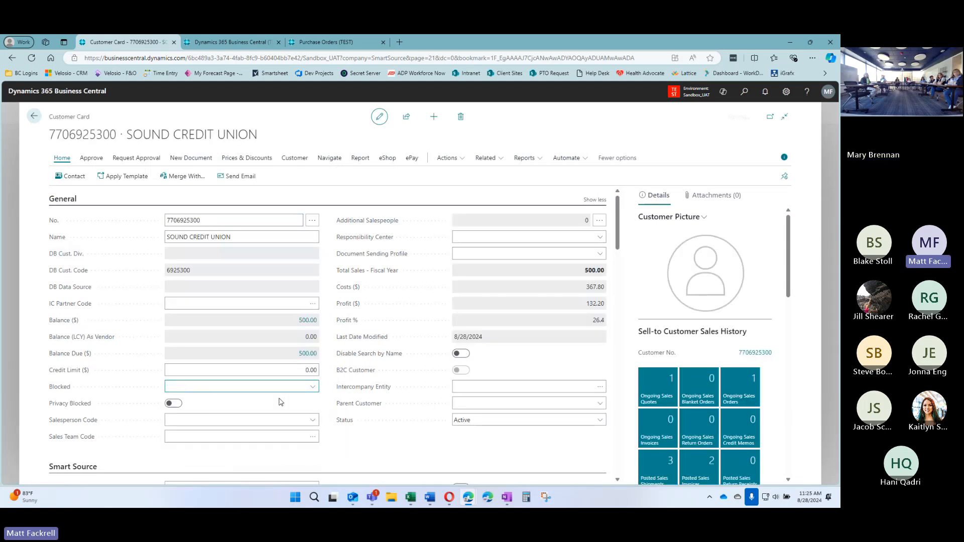
scroll(327, 270, "down", 2)
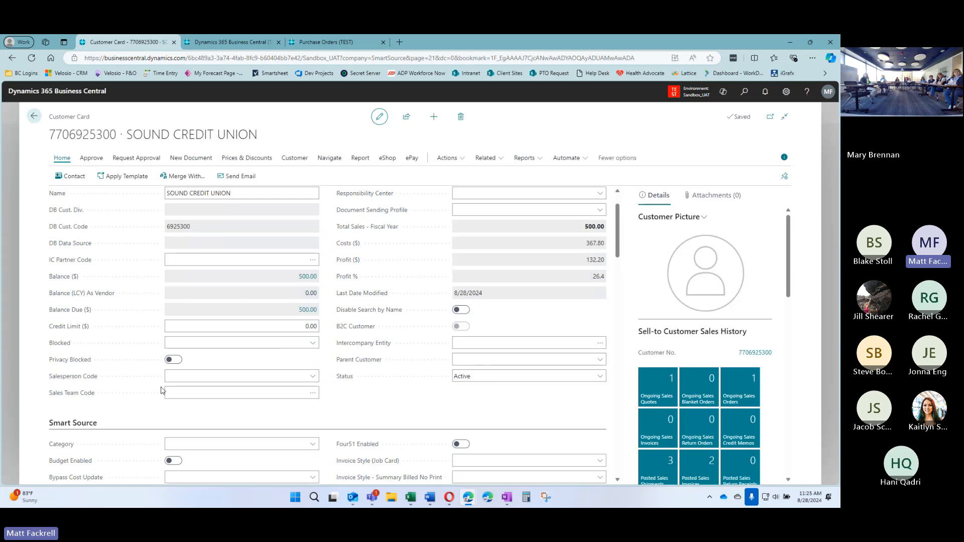
left_click(232, 378)
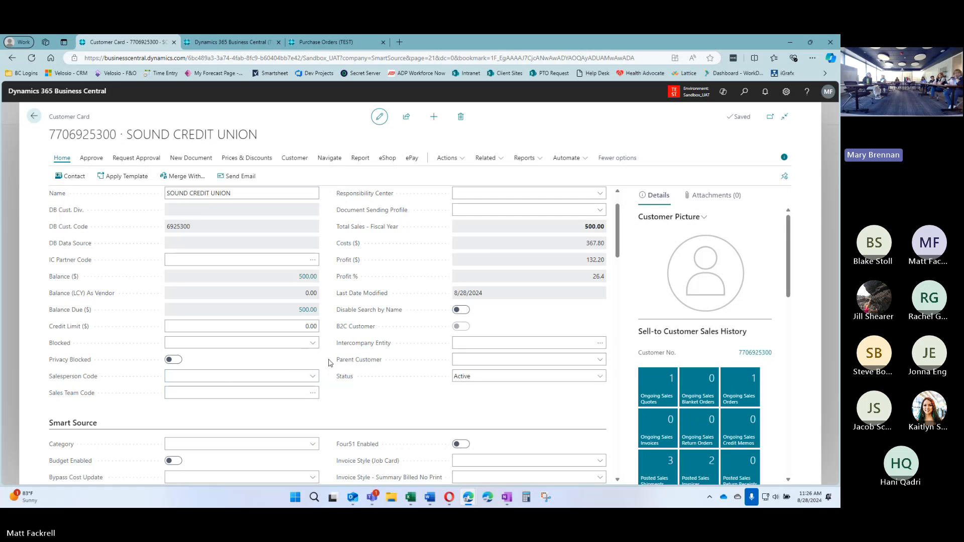
scroll(329, 362, "up", 1)
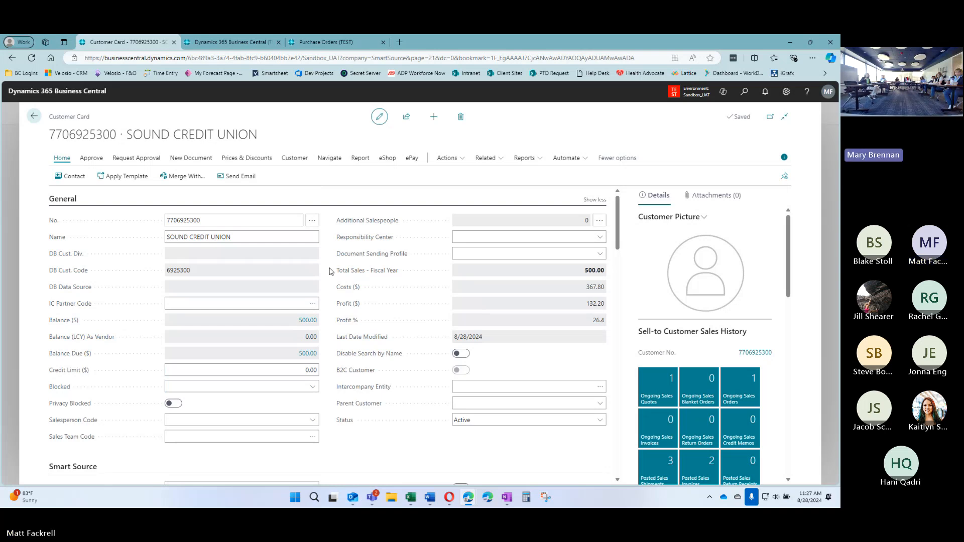
Scroll the customer card down to the Address & Contact details
scroll(623, 223, "down", 2)
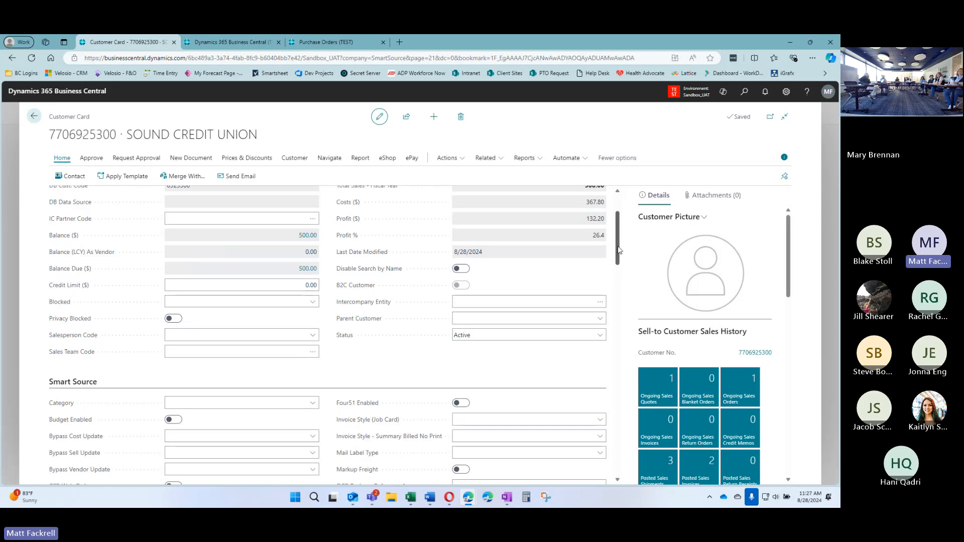
left_click_drag(618, 249, 617, 277)
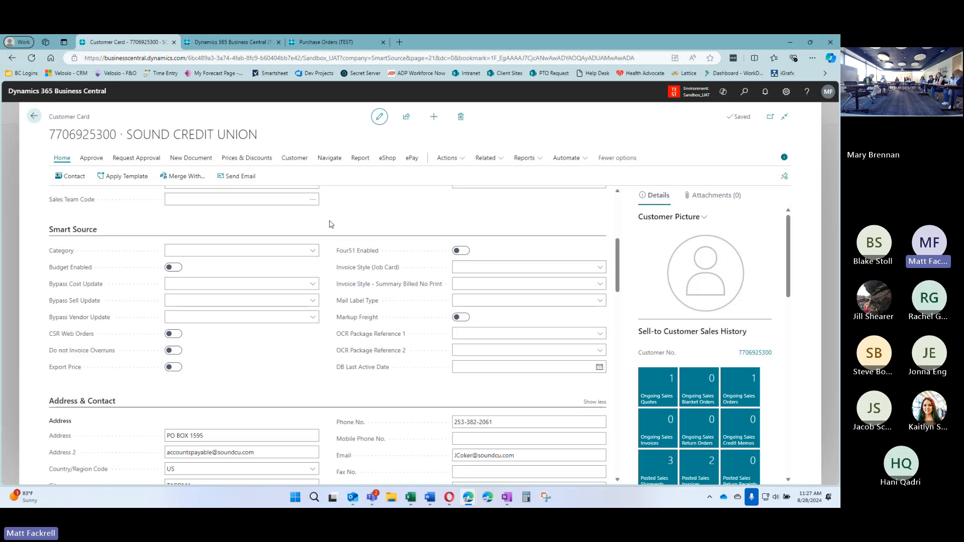
scroll(331, 223, "down", 3)
scroll(333, 223, "down", 2)
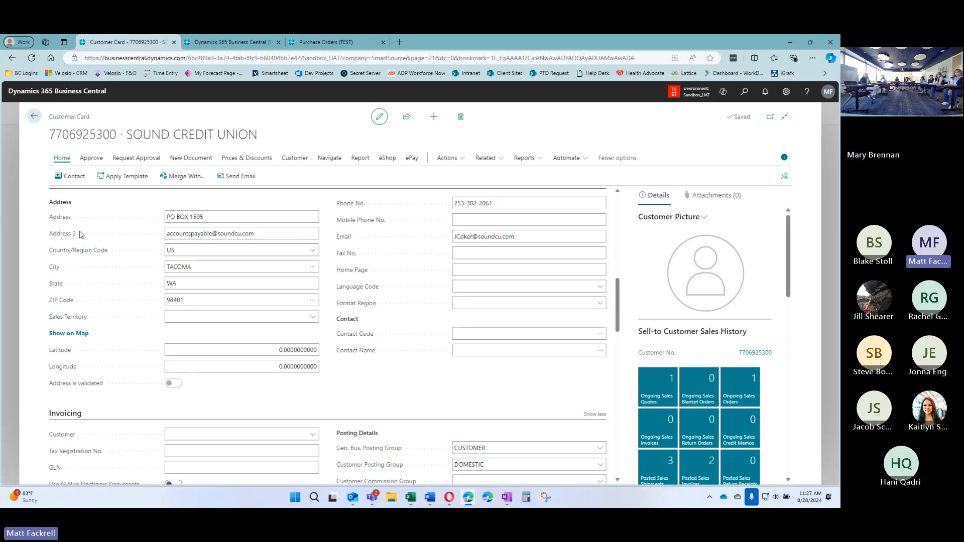
Delete the e-mail address from Address 2, leaving it empty, then check the Email field
triple_click(272, 236)
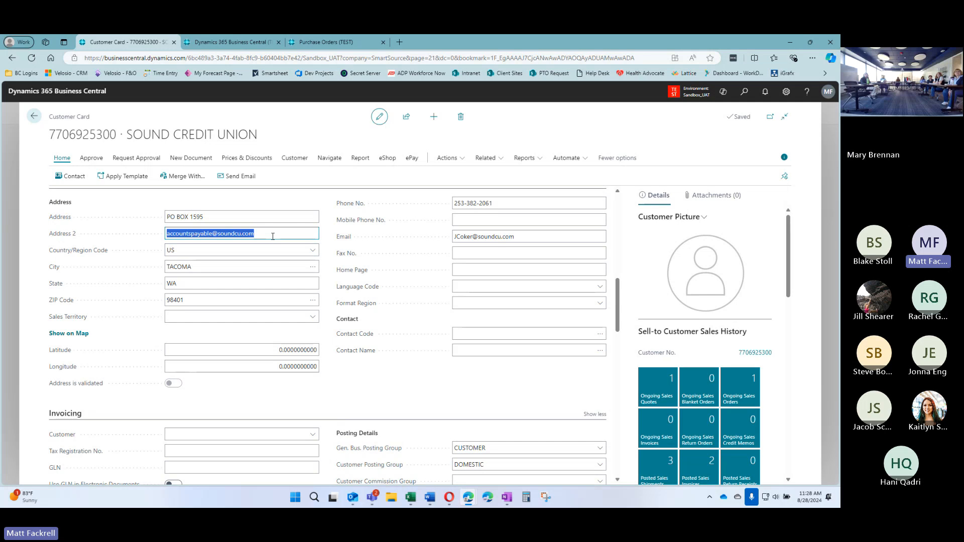
key("Delete")
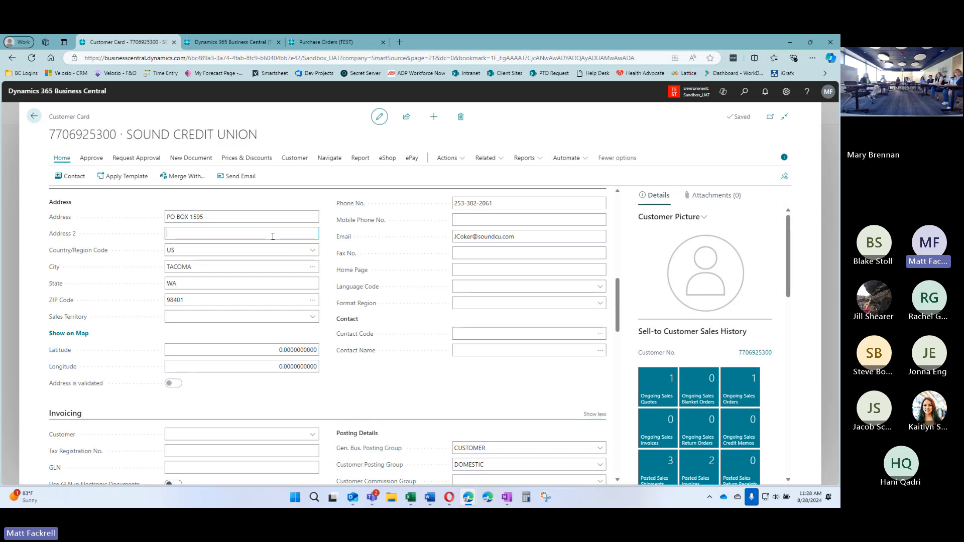
left_click(524, 237)
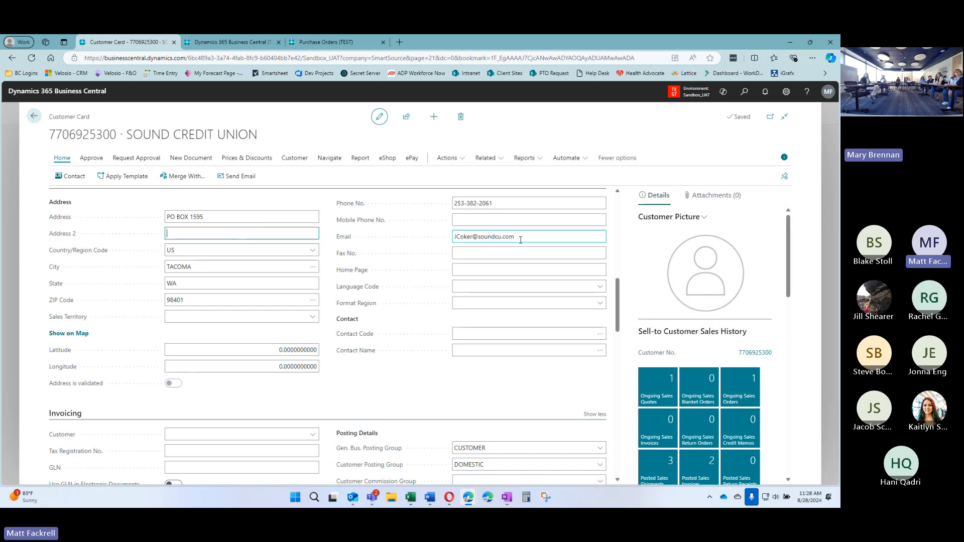
left_click(543, 237)
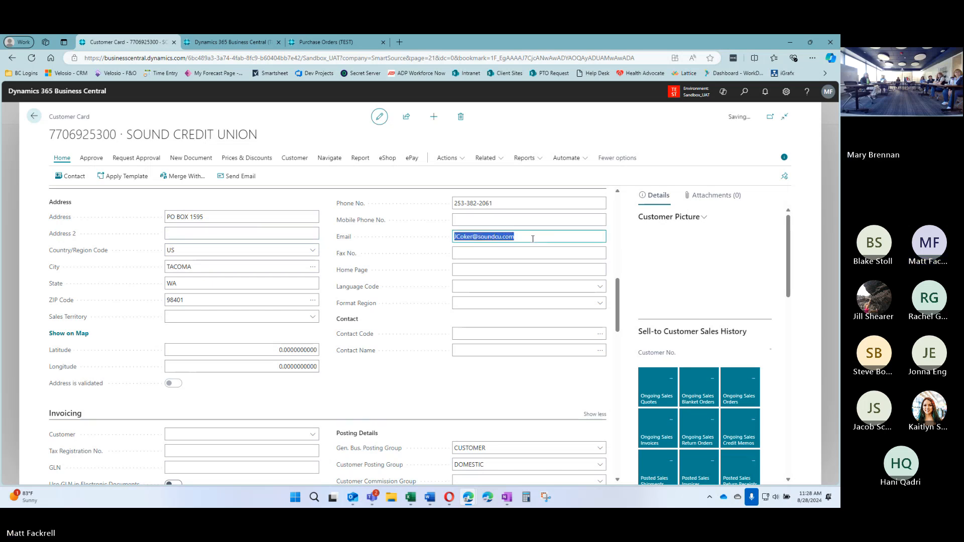
left_click(533, 238)
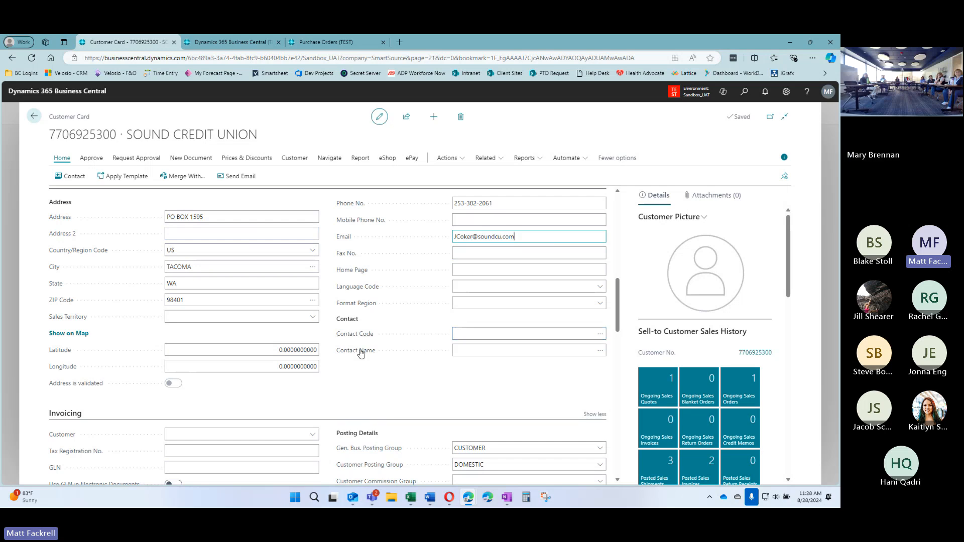
Create new person contact CT037592 for Sound Credit Union via the Contact Code lookup and enter the contact's name
left_click(510, 334)
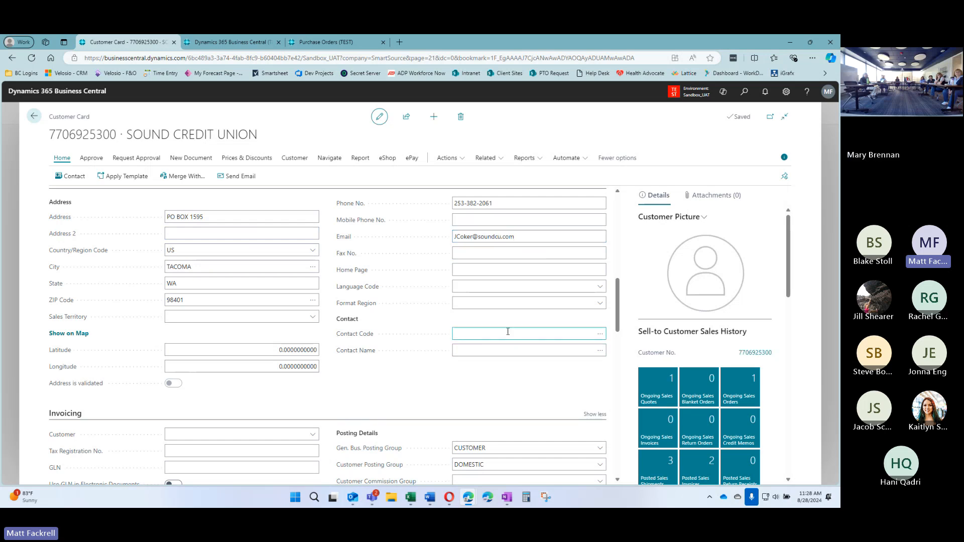
left_click(597, 337)
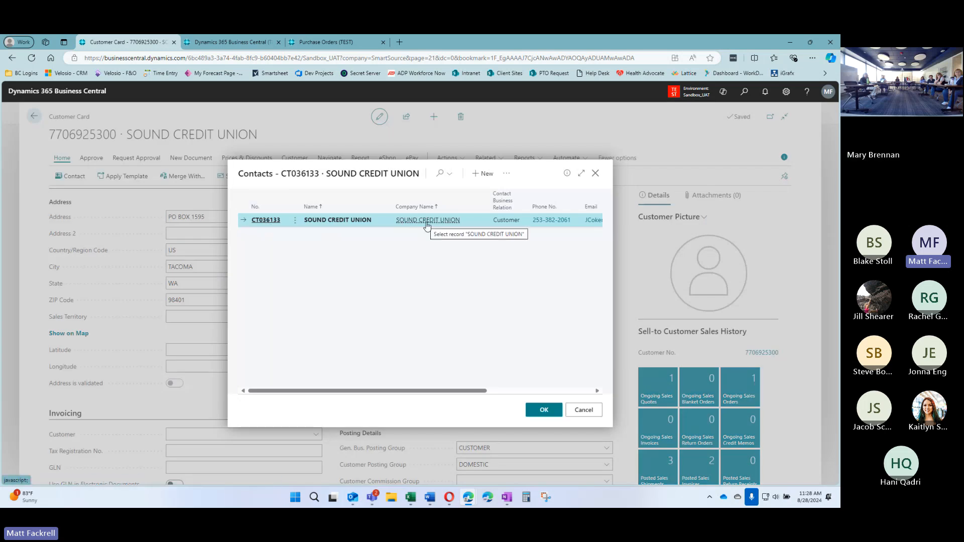
left_click(482, 179)
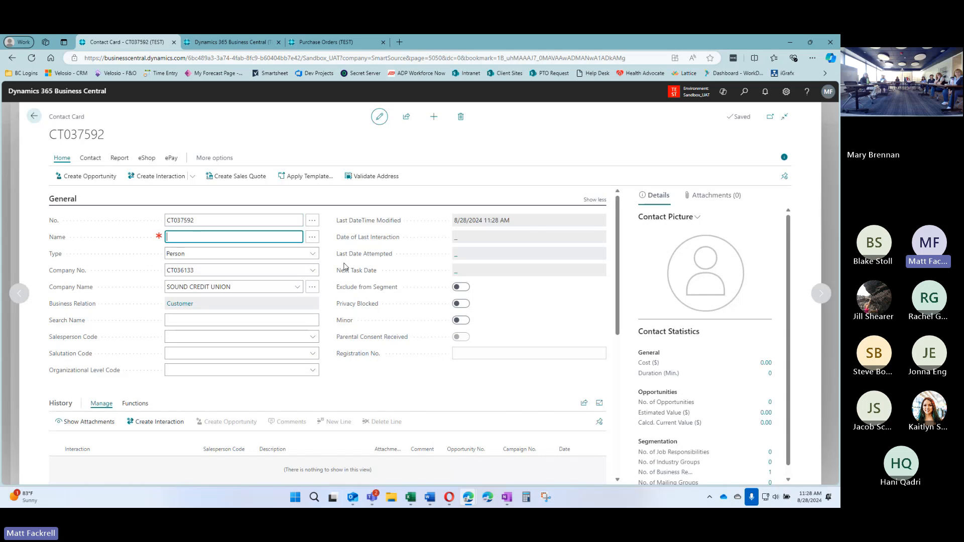
type("J Coker")
key("Tab")
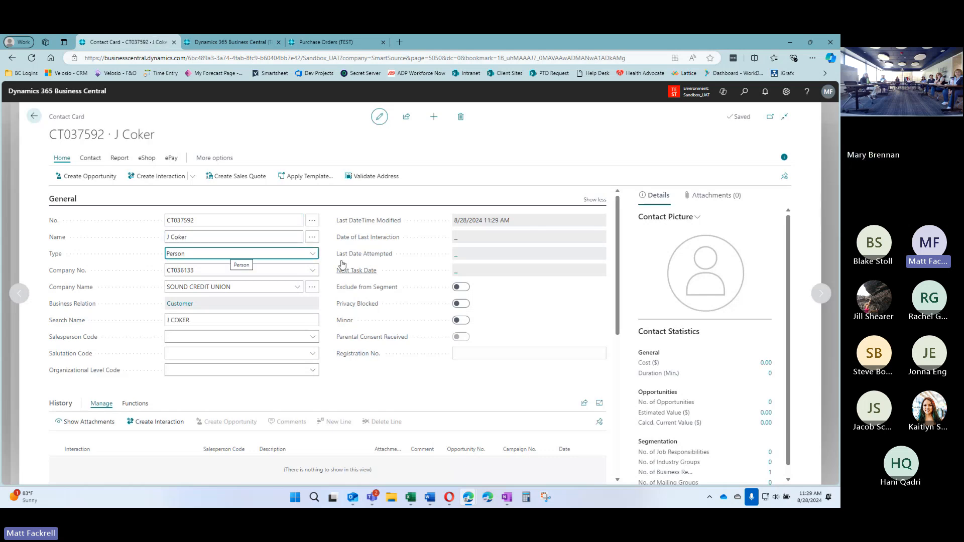
left_click(328, 235)
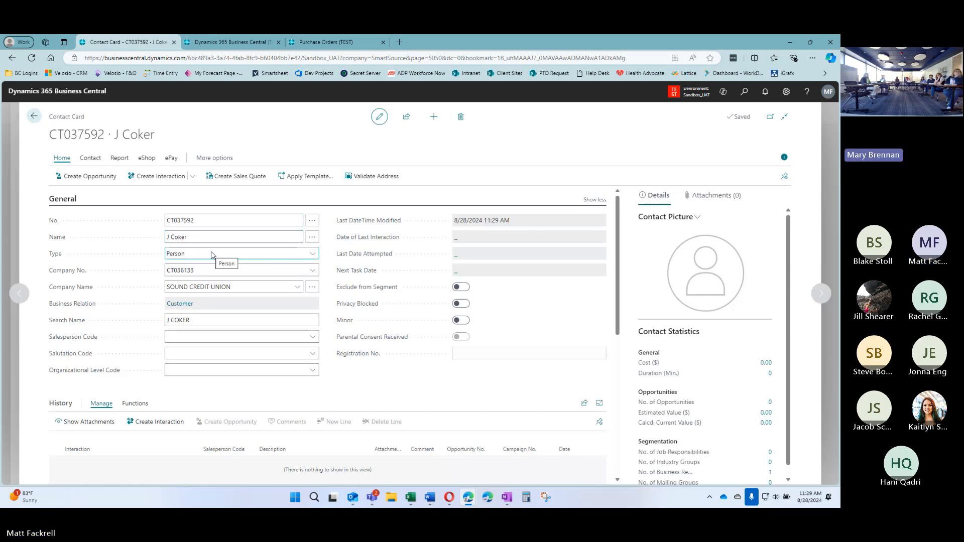
left_click(169, 237)
left_click(169, 236)
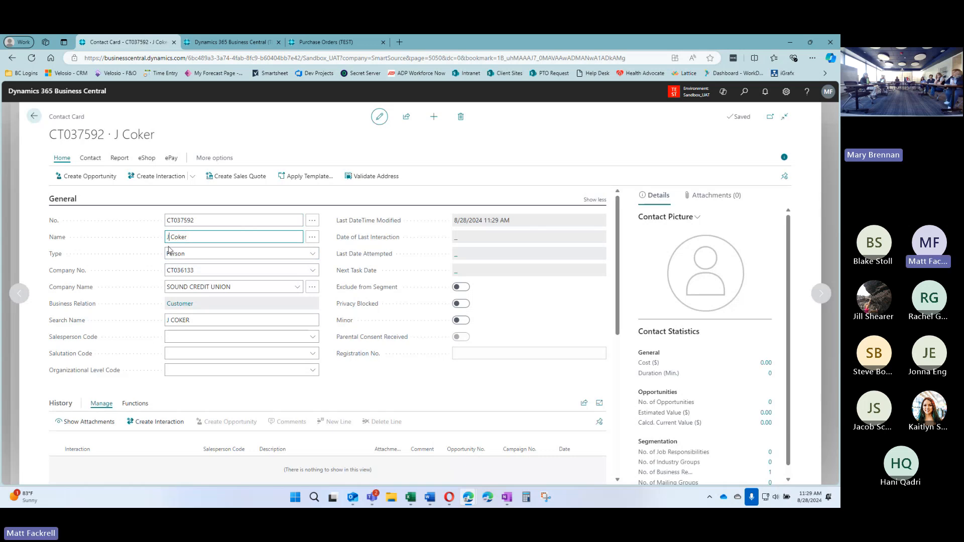
Check the contact's name details and email address, then go back to Sound Credit Union's contacts list
left_click(312, 237)
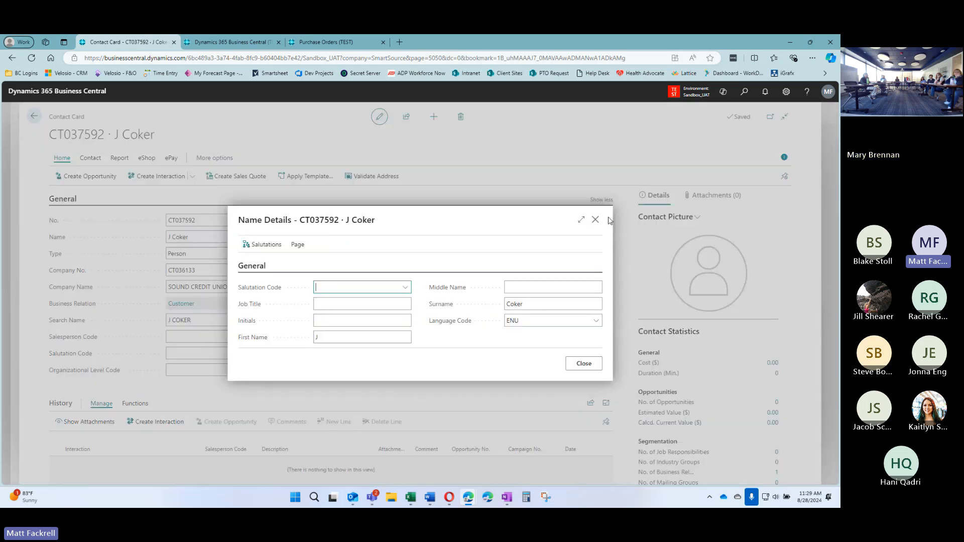
left_click(595, 220)
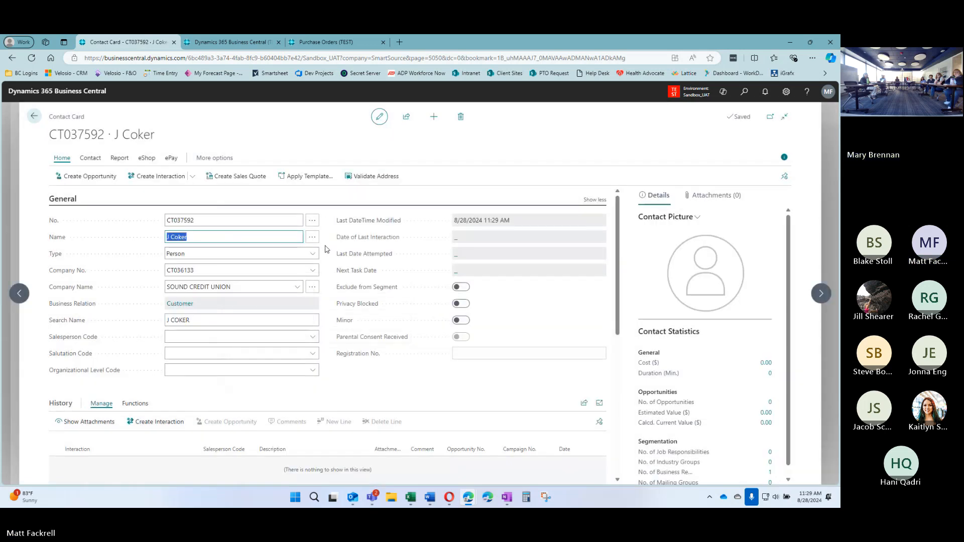
left_click(325, 246)
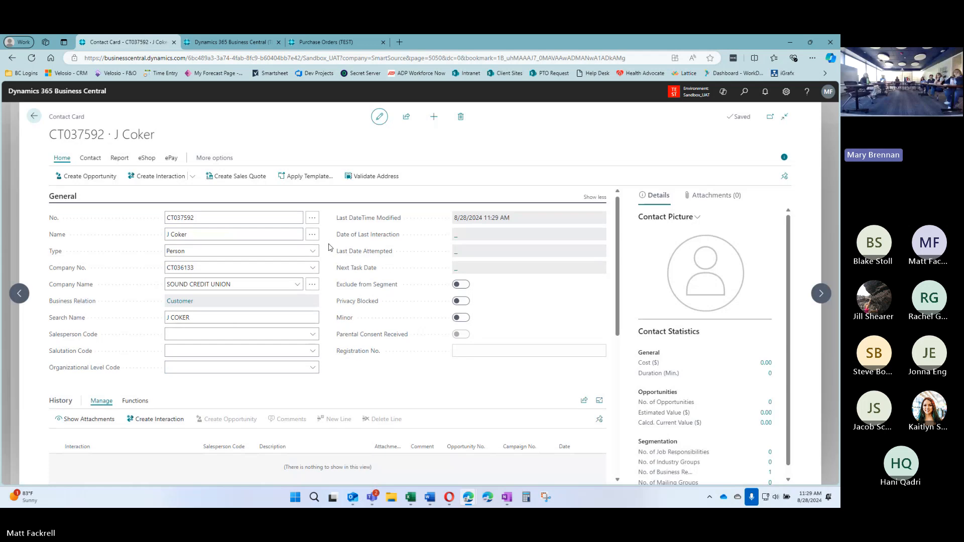
scroll(326, 246, "down", 2)
scroll(307, 256, "up", 3)
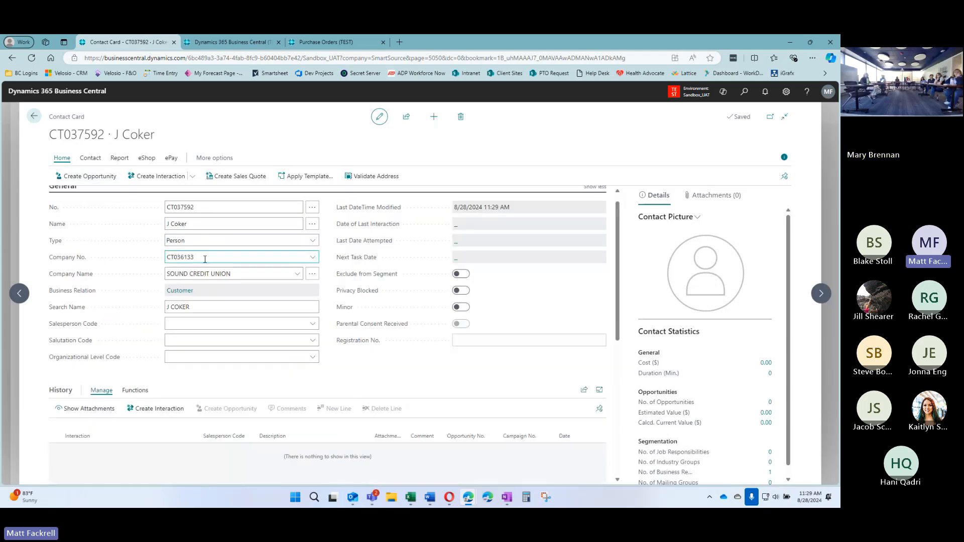
scroll(166, 266, "down", 1)
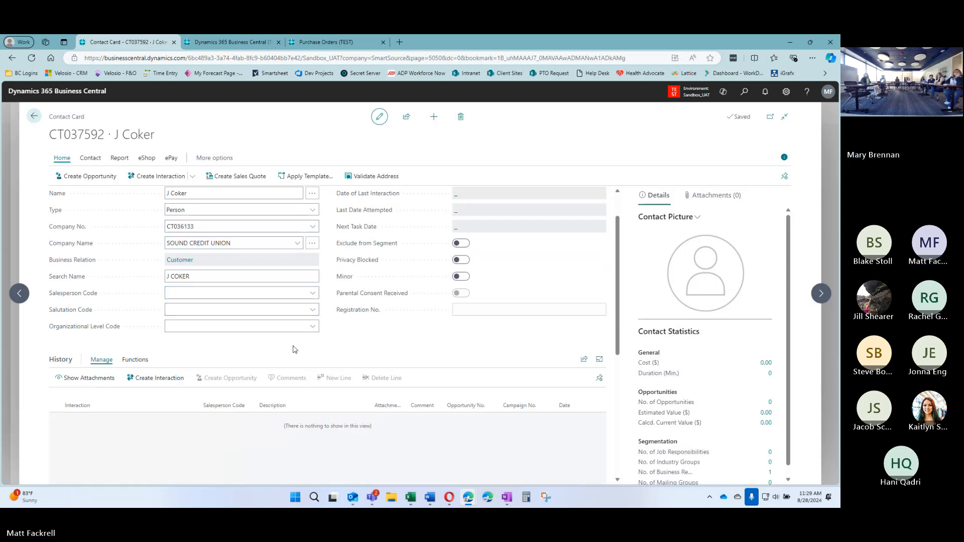
scroll(331, 288, "up", 1)
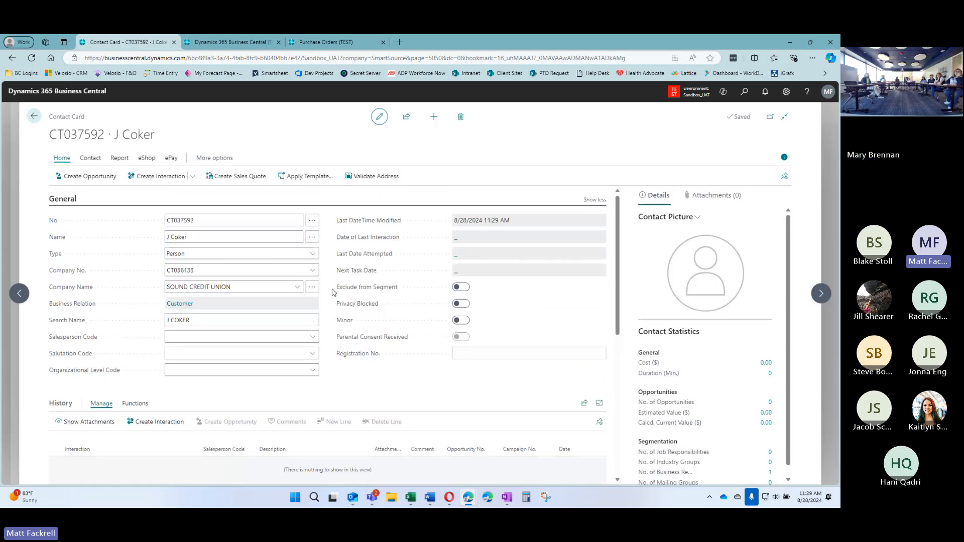
scroll(333, 291, "down", 4)
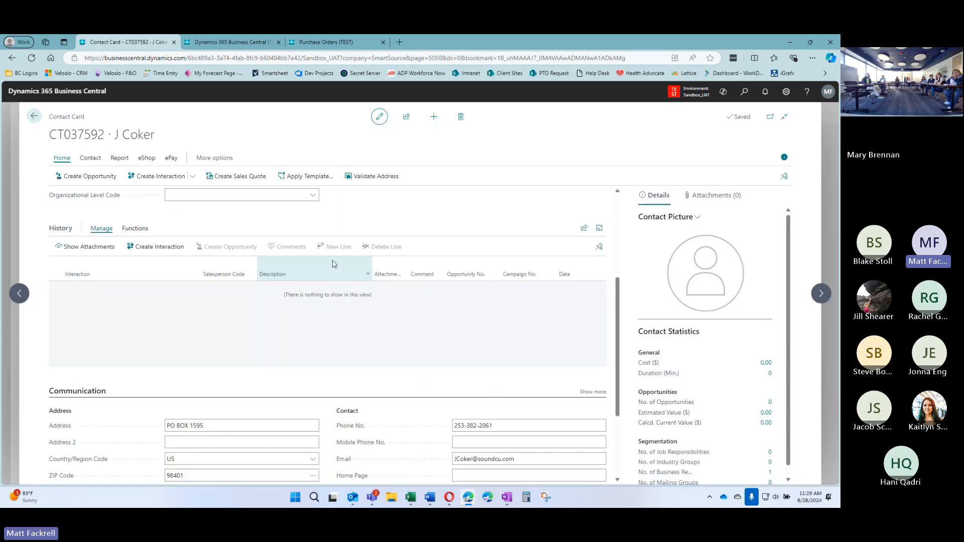
scroll(334, 264, "down", 3)
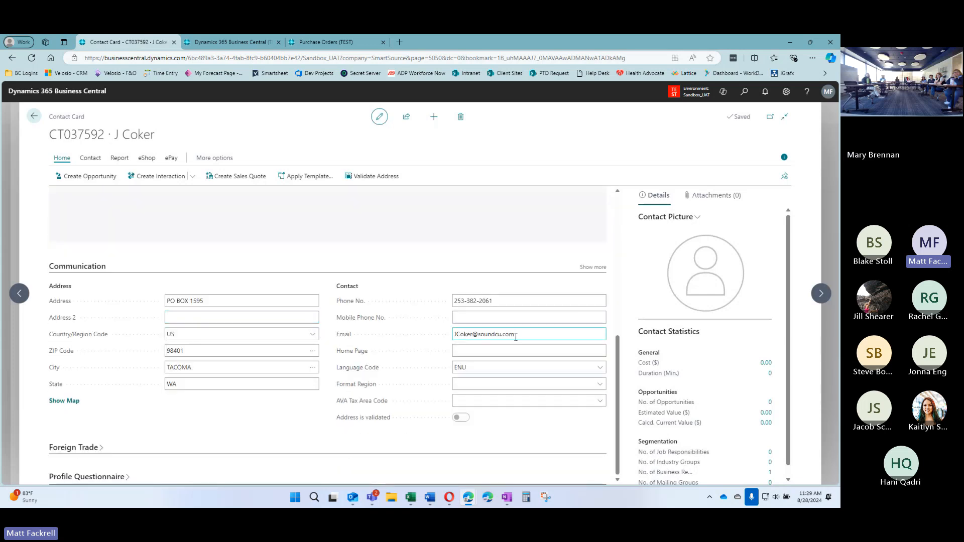
left_click(543, 334)
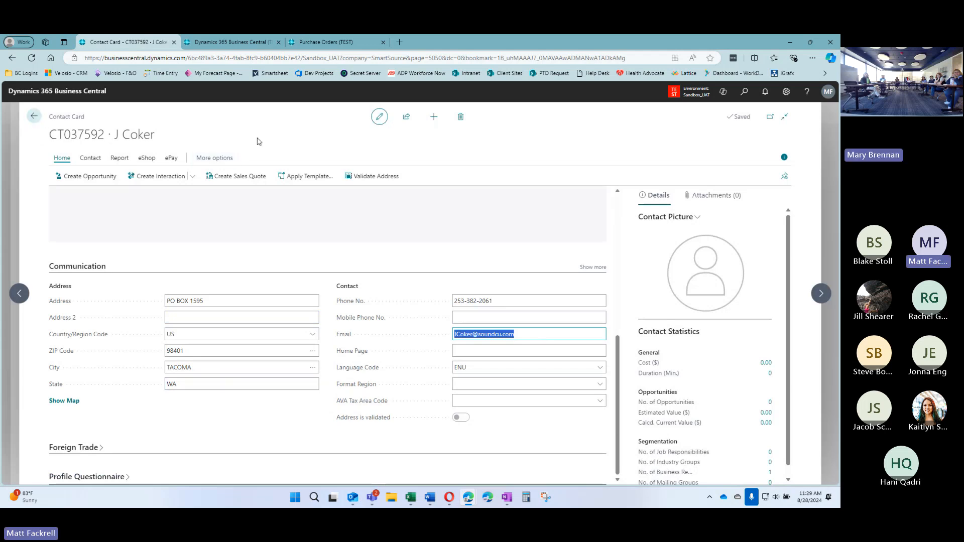
left_click(34, 116)
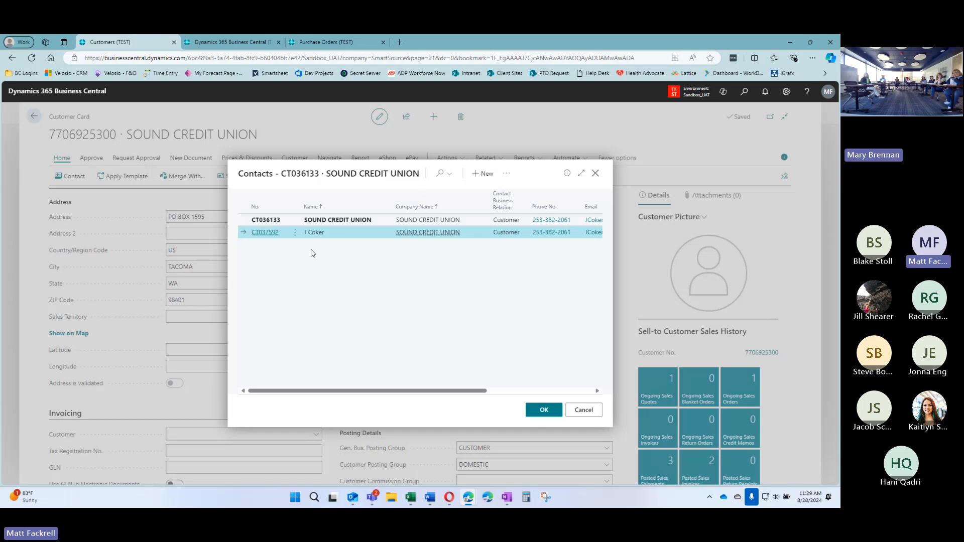
Create a new Sound Credit Union contact named 'Accounts Payable'
left_click(483, 173)
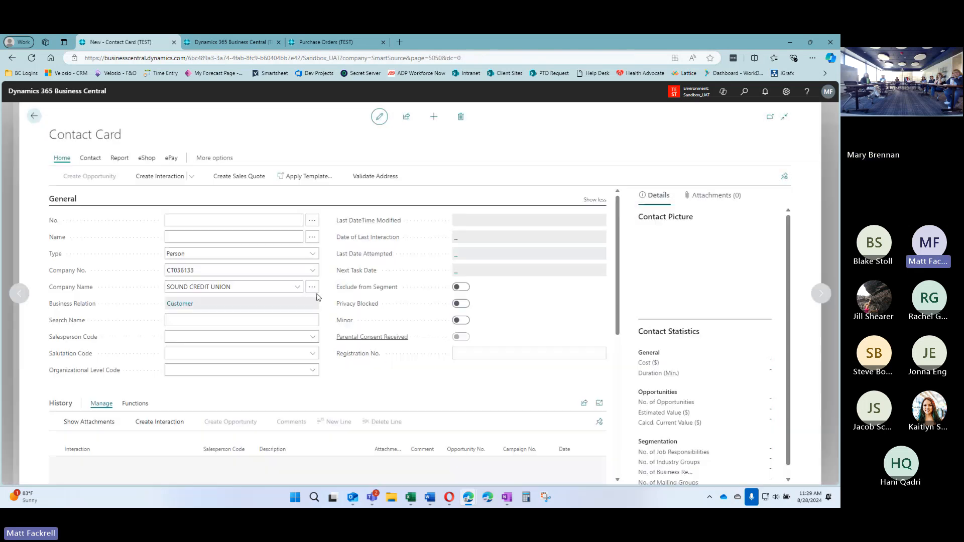
mouse_move(342, 295)
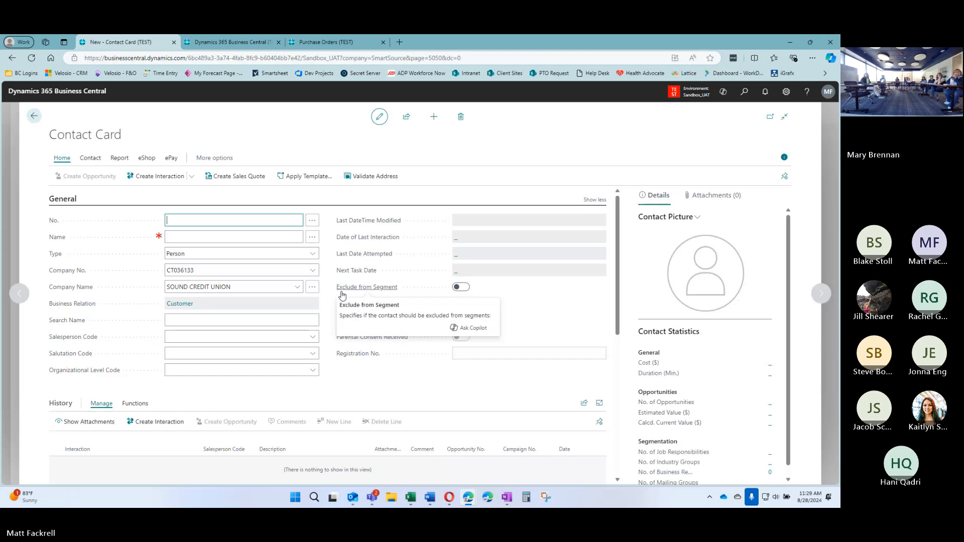
type("Acco")
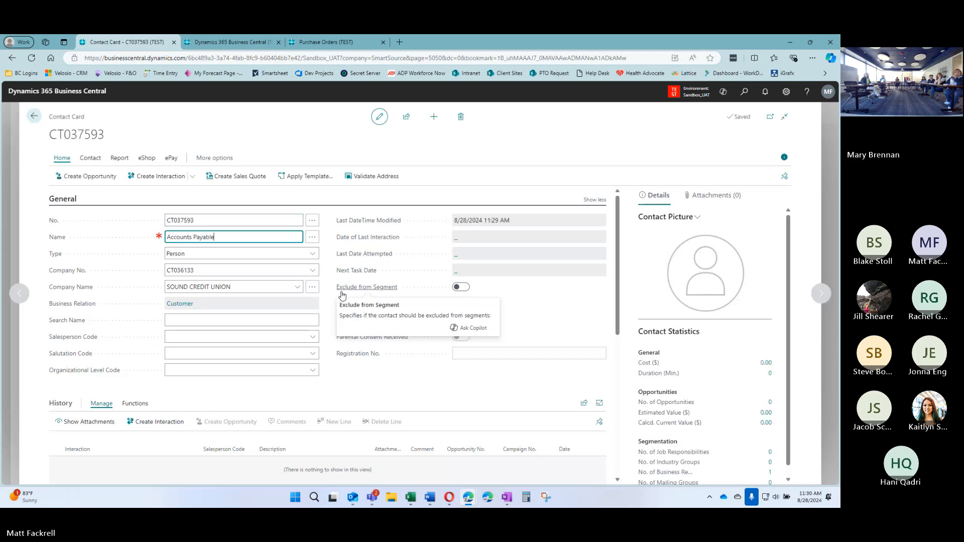
type("unts Payable")
key("Tab")
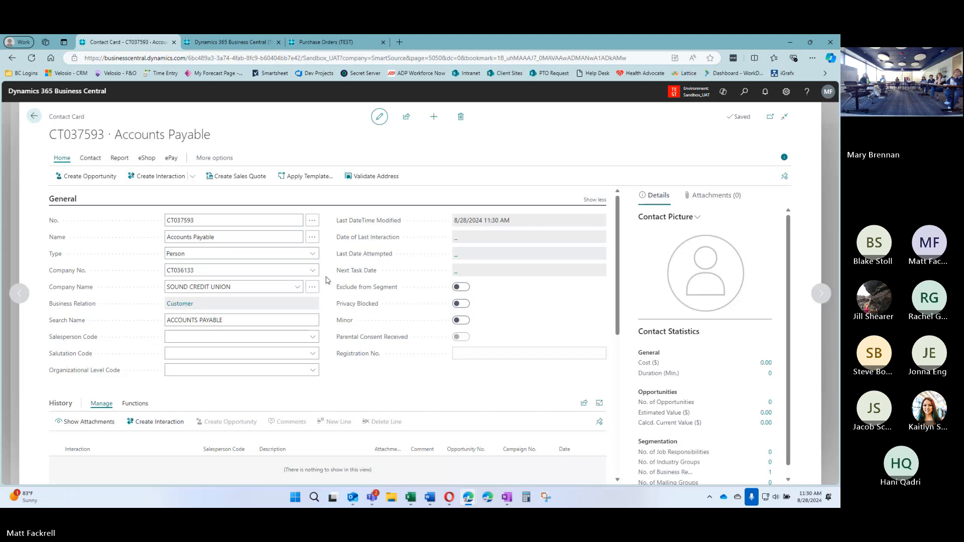
Replace the contact's email with the accounts-payable address and clear its phone number
scroll(325, 280, "down", 5)
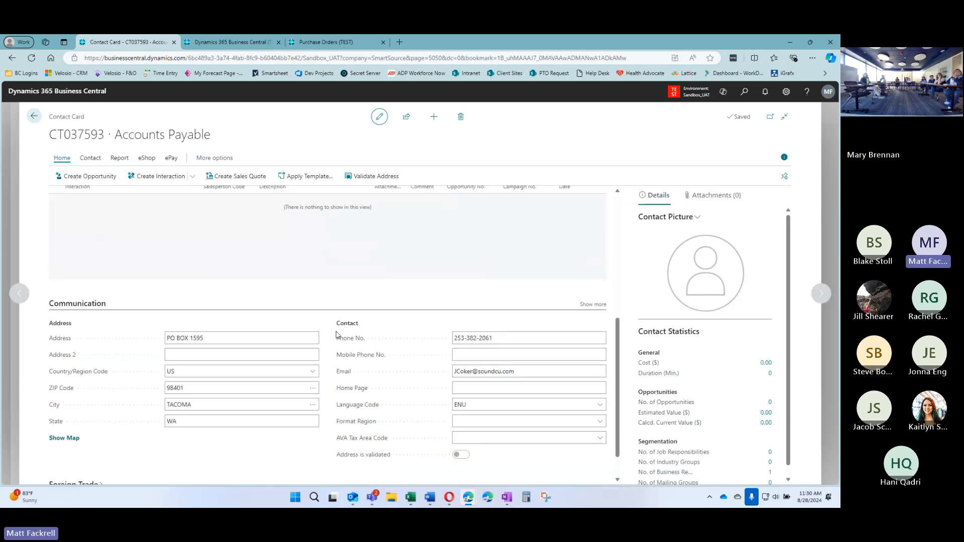
left_click(547, 376)
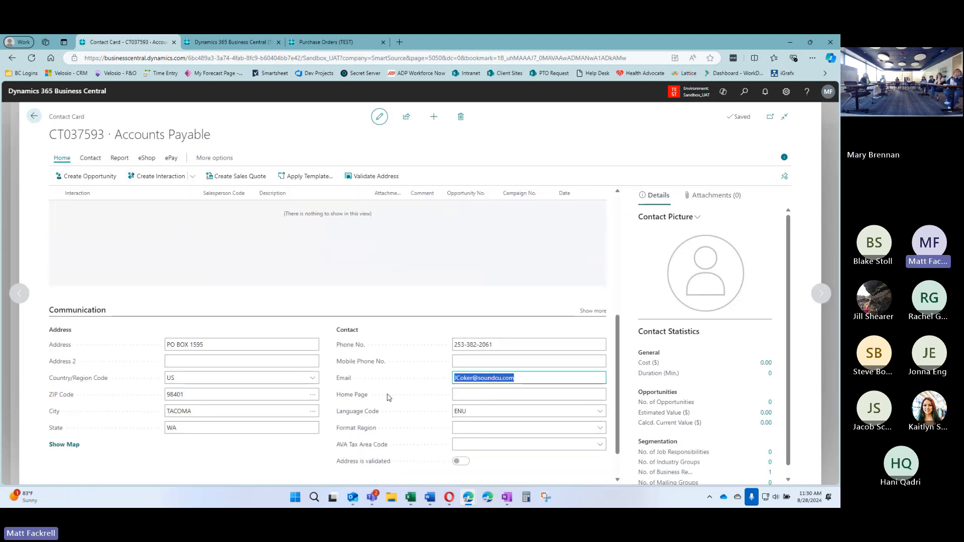
key("ctrl+v")
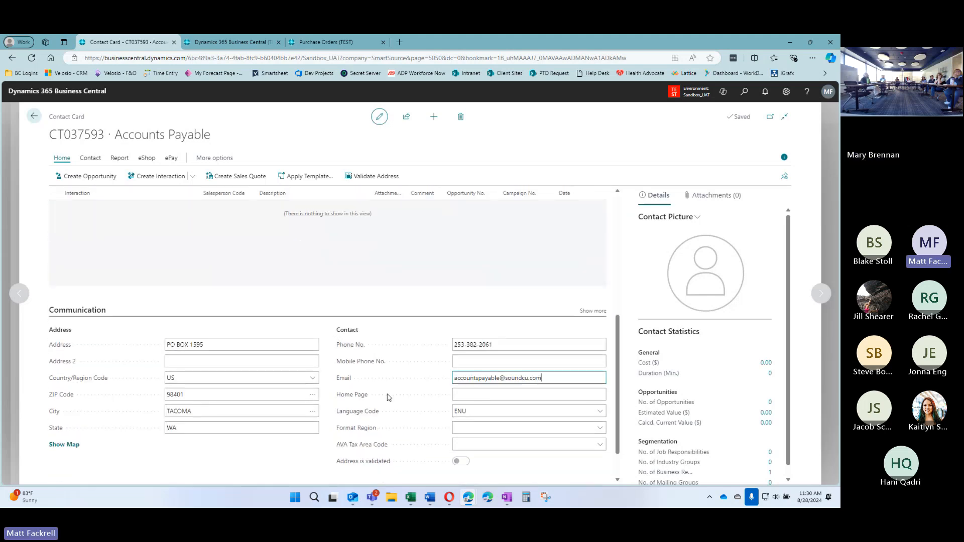
left_click(531, 346)
key("BackSpace")
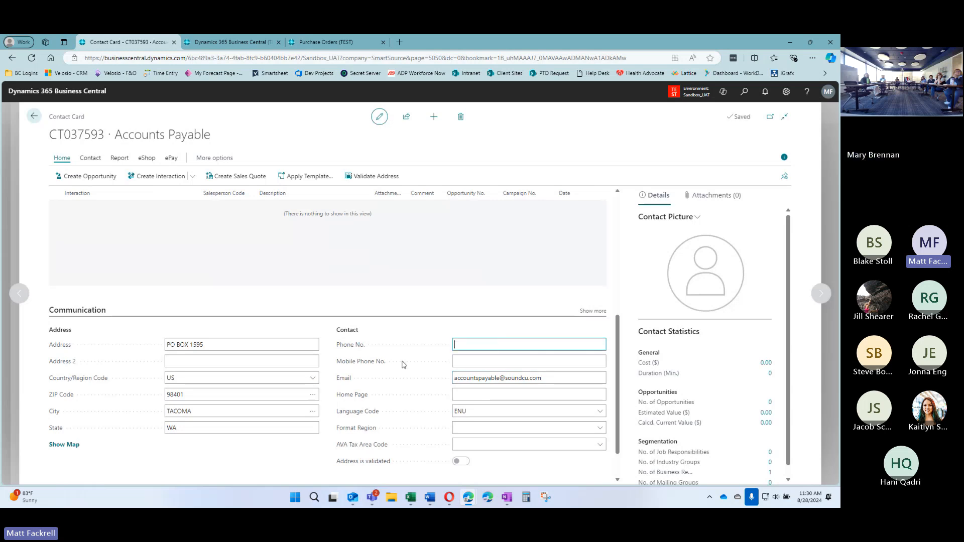
key("Tab")
left_click(327, 331)
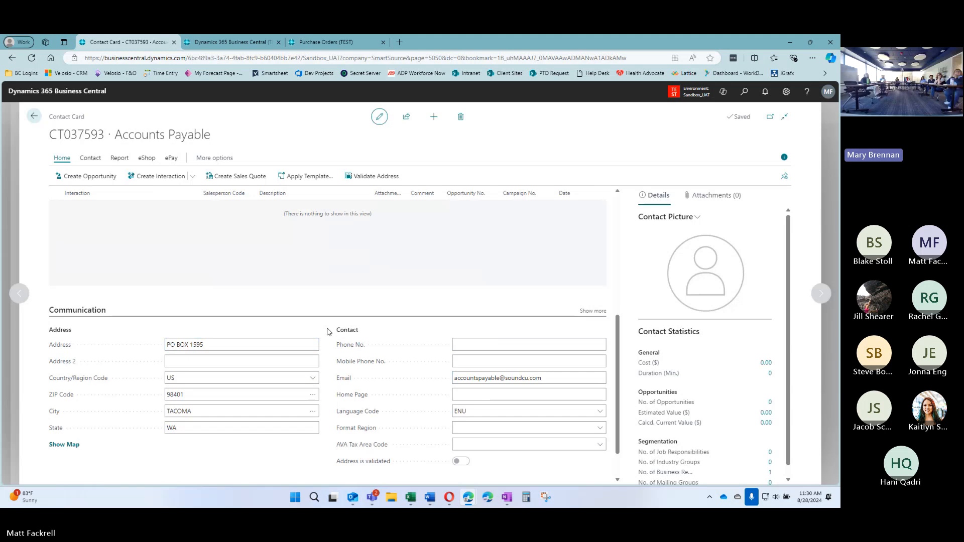
scroll(327, 331, "up", 5)
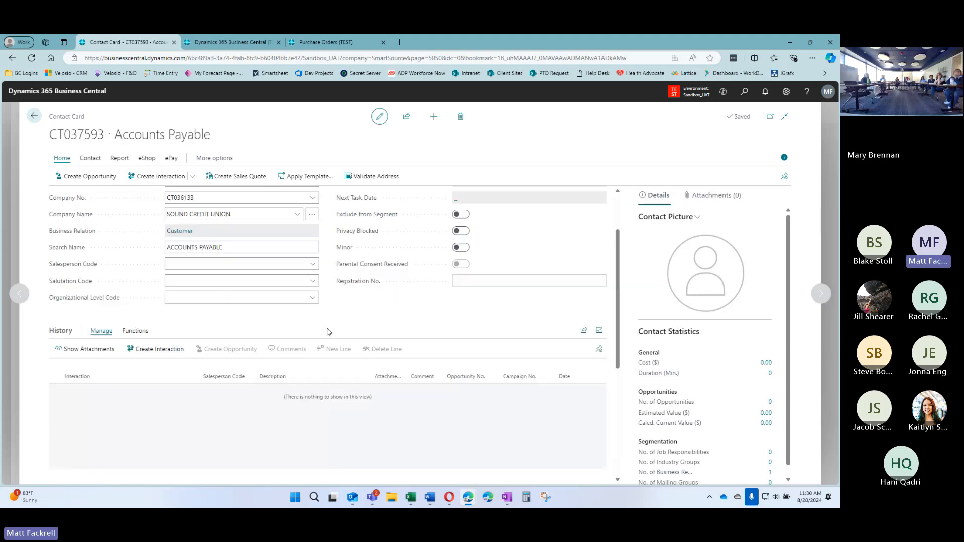
Return to the contacts list, check the Email column, and assign CT037593 Accounts Payable as contact
left_click(34, 116)
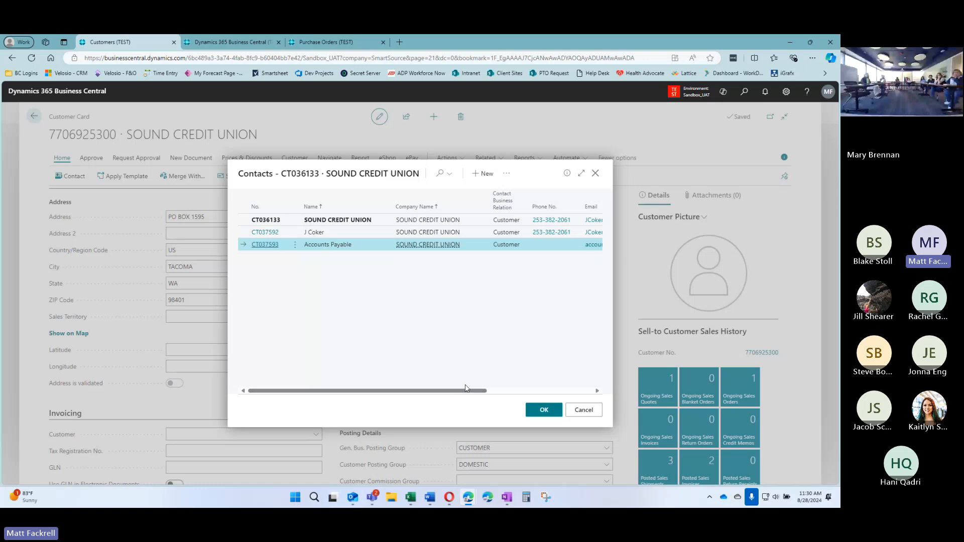
left_click_drag(476, 391, 554, 399)
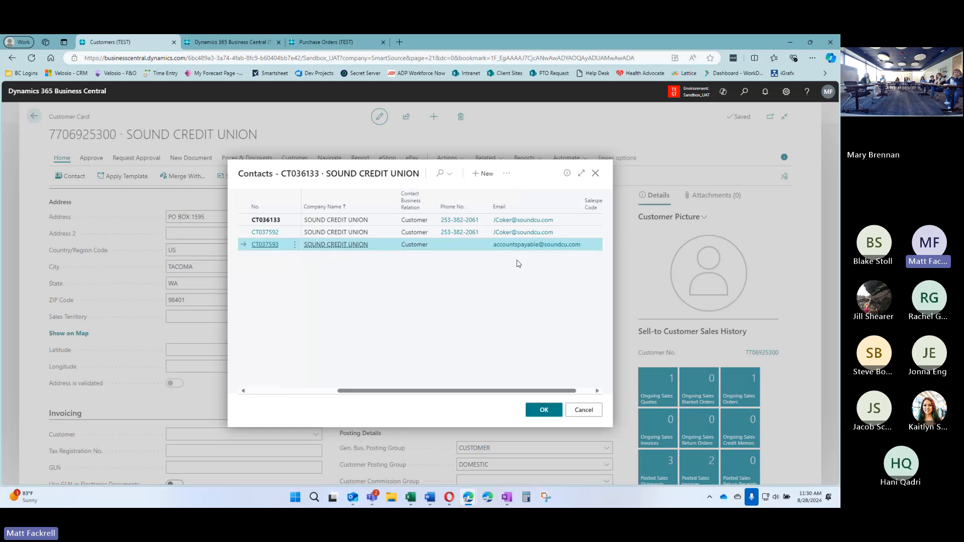
left_click_drag(501, 396, 463, 394)
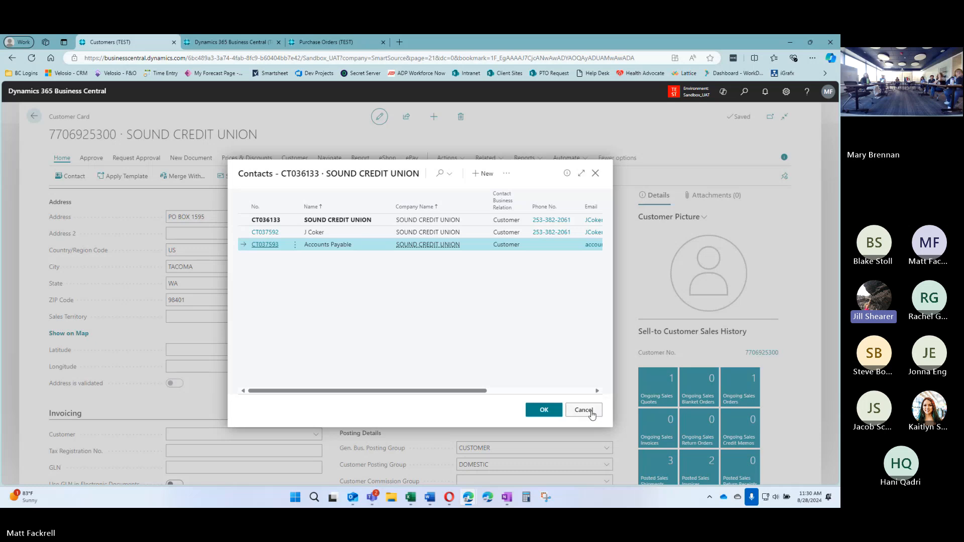
left_click(544, 409)
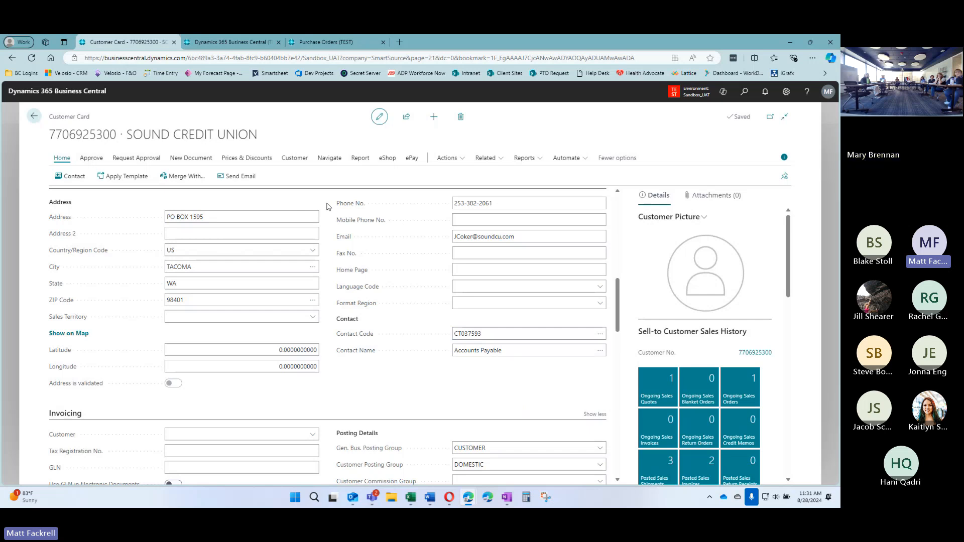
Open the Customer actions and choose Document Layouts for Sound Credit Union
left_click(295, 159)
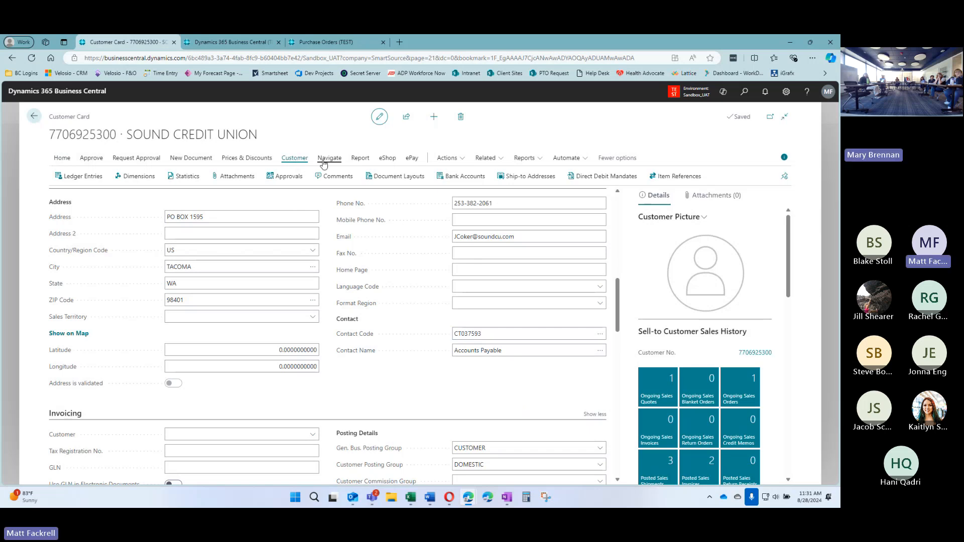
left_click(296, 253)
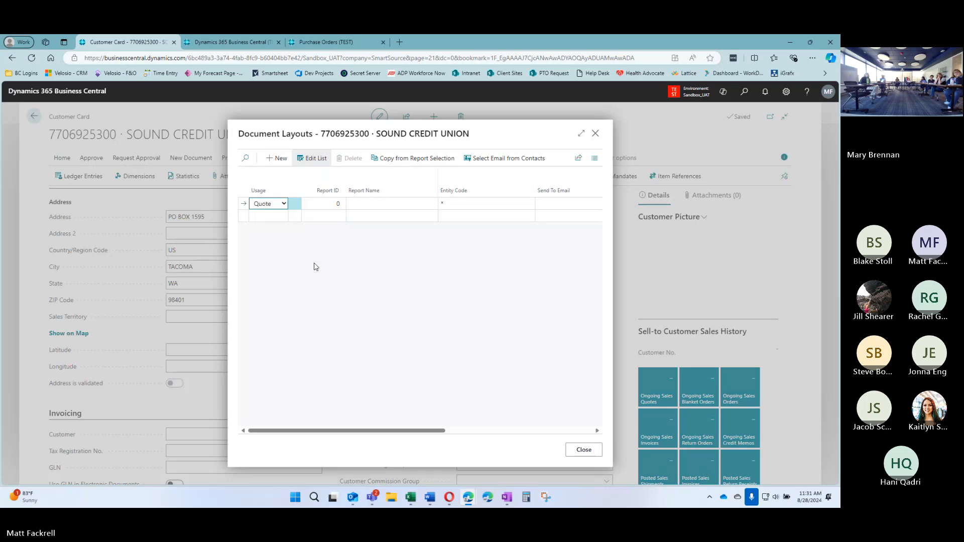
left_click(283, 205)
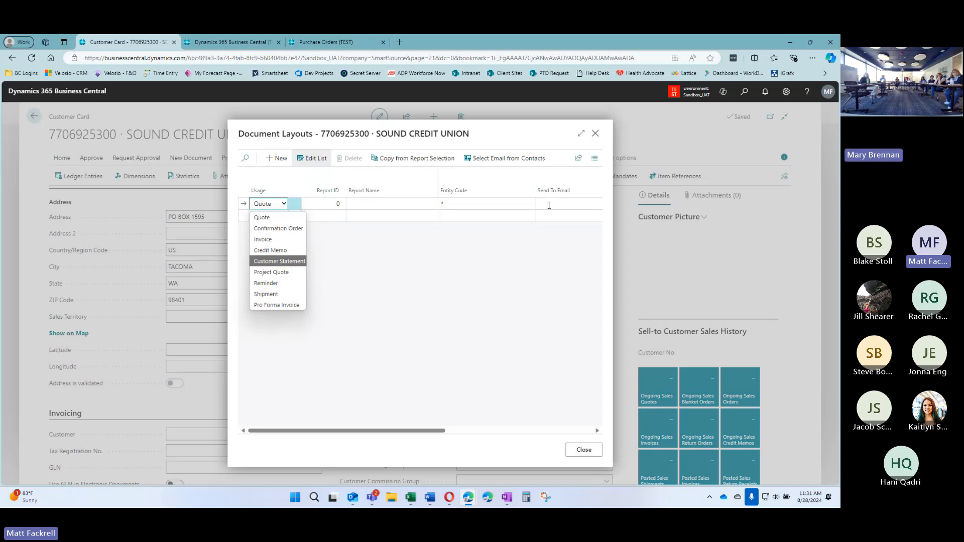
left_click(278, 228)
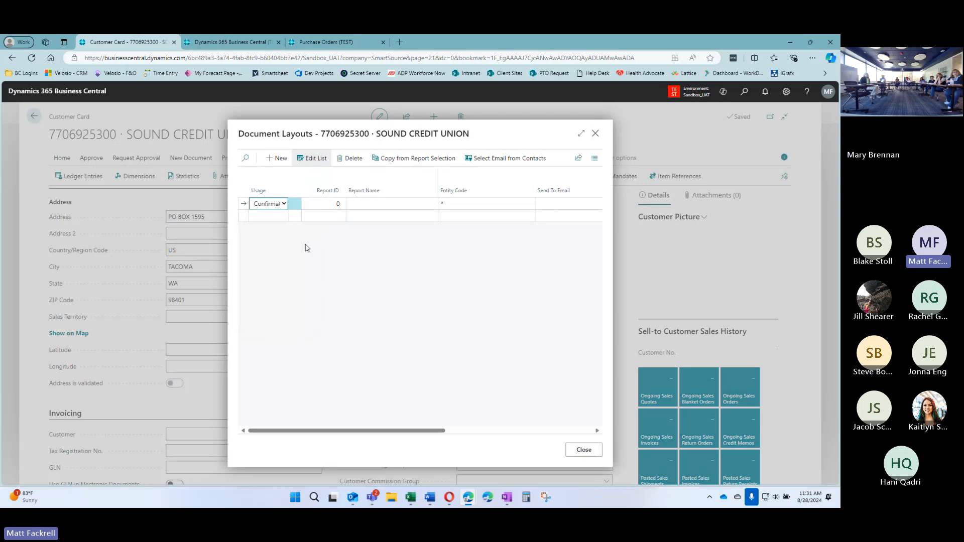
left_click(423, 162)
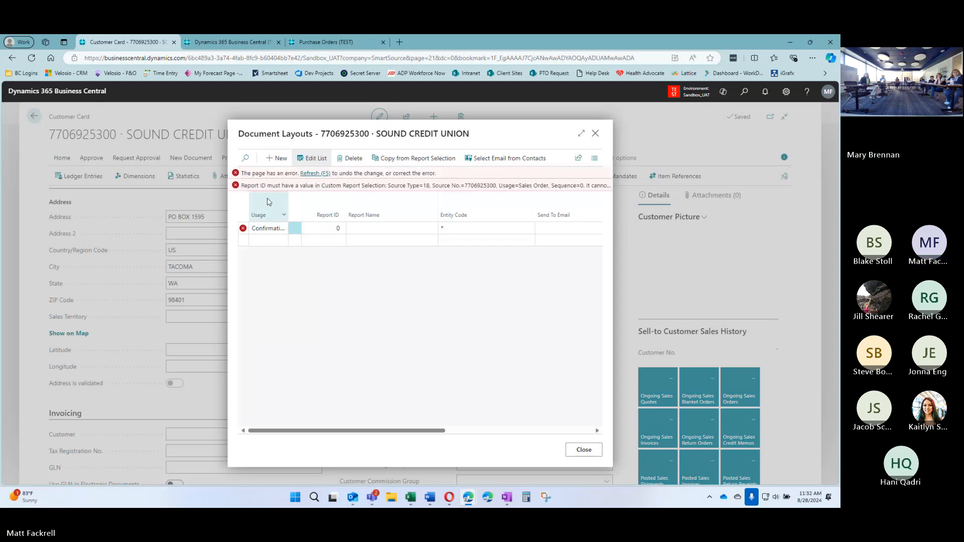
left_click(310, 174)
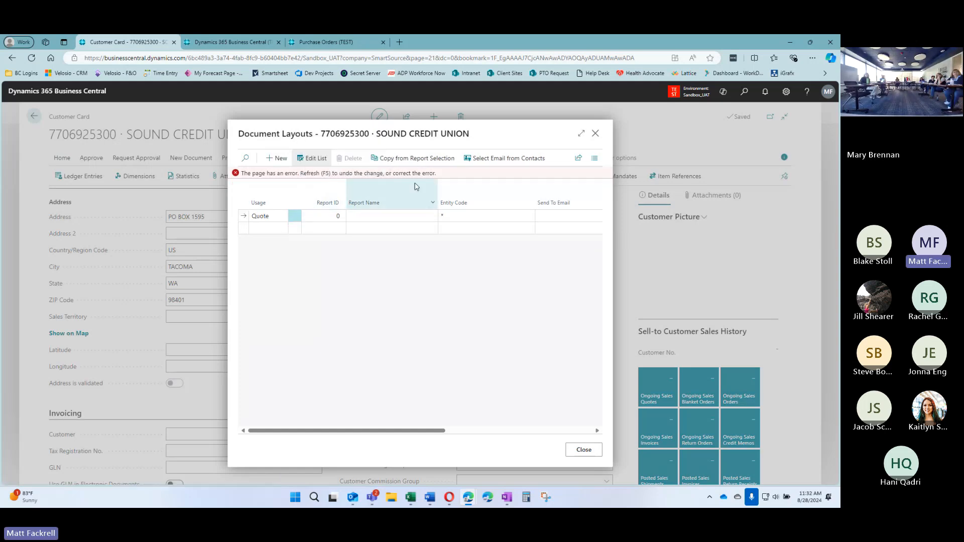
left_click(325, 172)
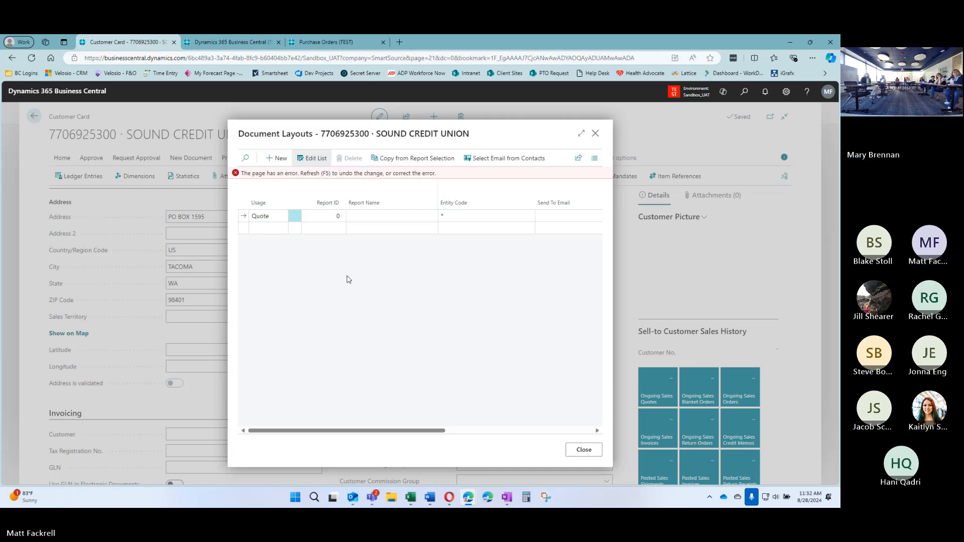
left_click(595, 135)
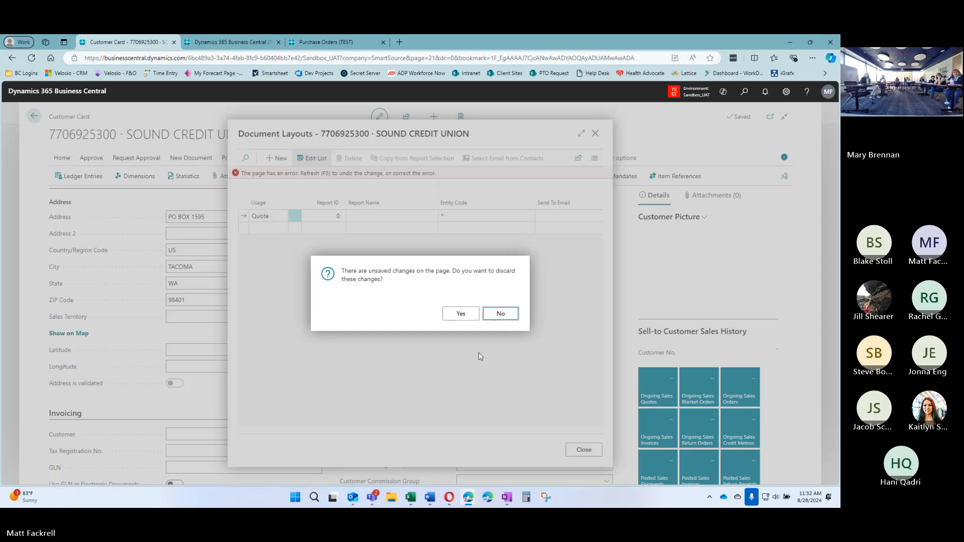
left_click(461, 315)
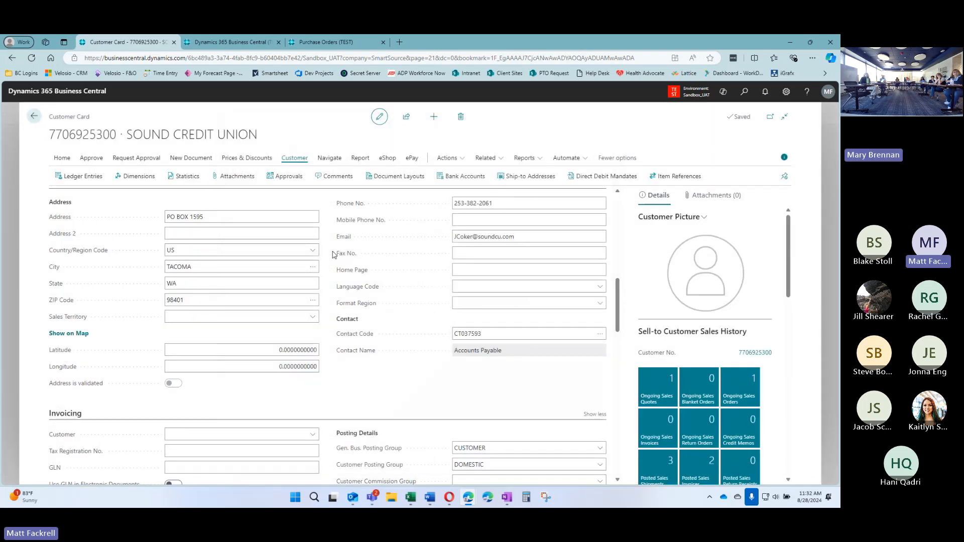
Try a Confirmation Order layout line, searching reports for 'confirm' and 'sales co'
left_click(408, 179)
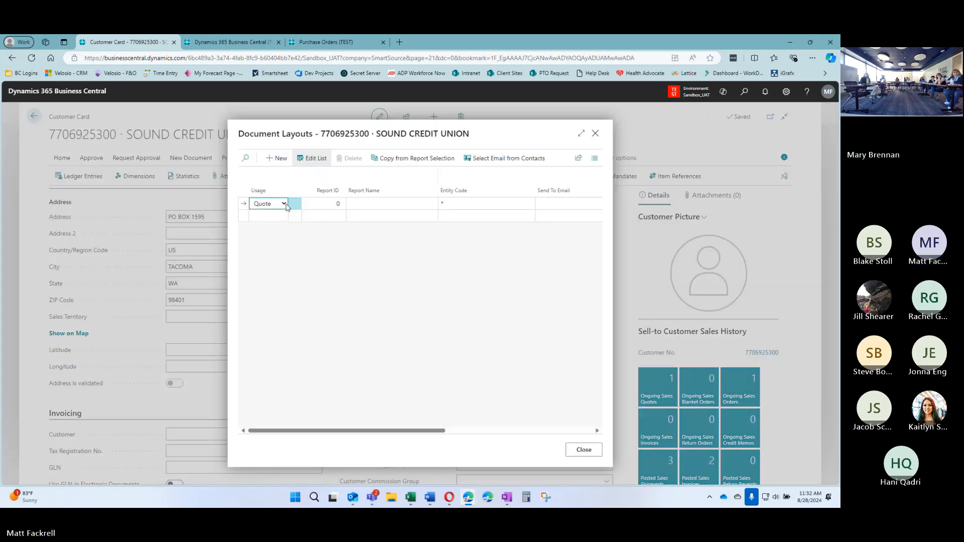
left_click(283, 203)
left_click(271, 230)
left_click(342, 206)
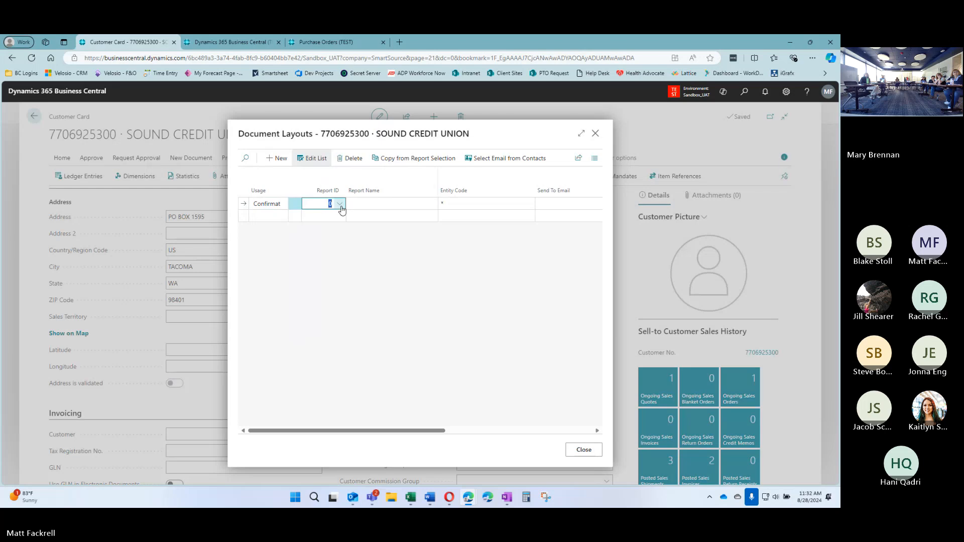
left_click(340, 204)
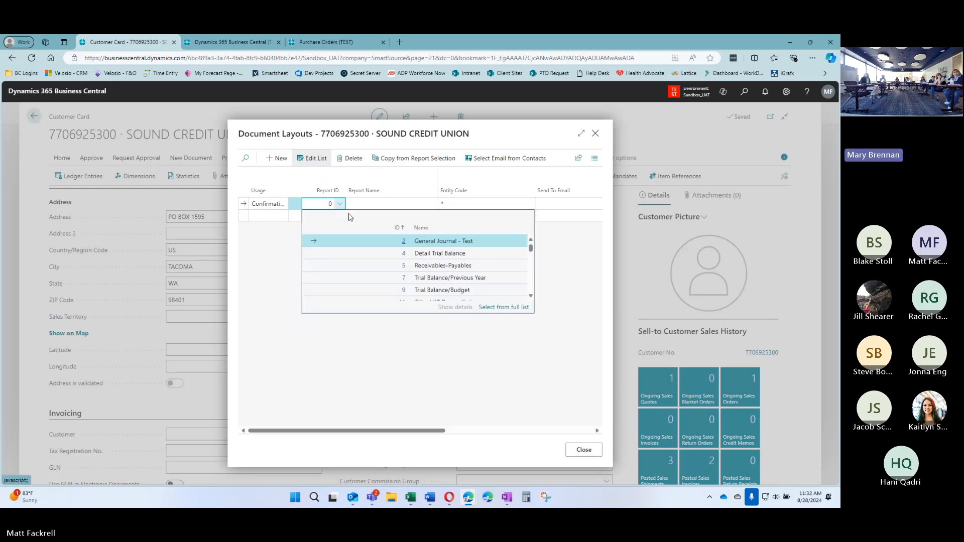
left_click(324, 204)
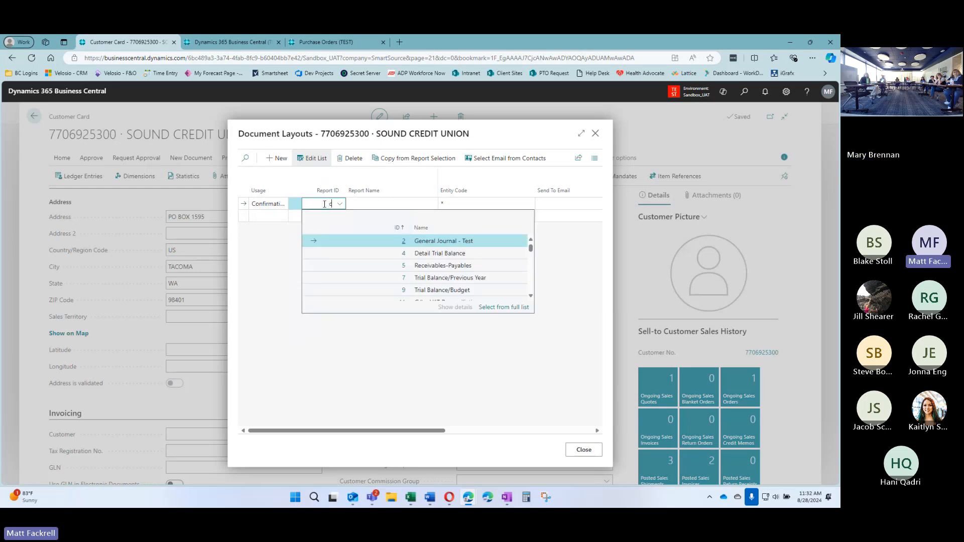
key("BackSpace")
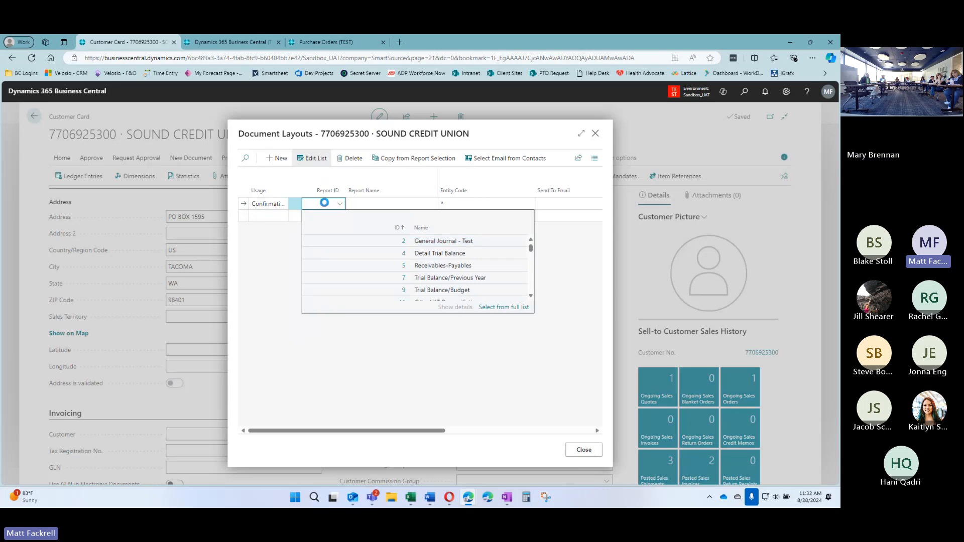
type("confi")
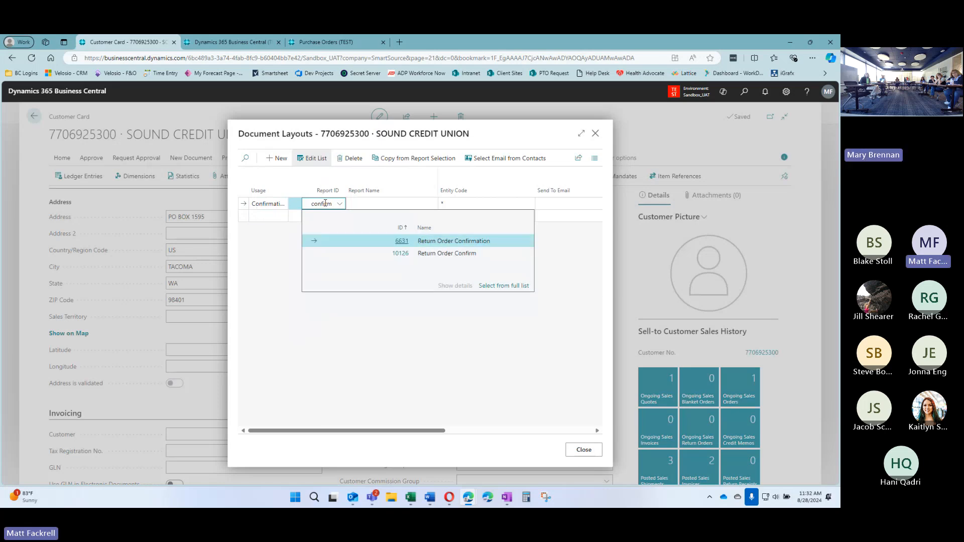
type("rm")
key("BackSpace")
key("BackSpace")
key("BackSpace")
key("BackSpace")
key("BackSpace")
key("BackSpace")
key("BackSpace")
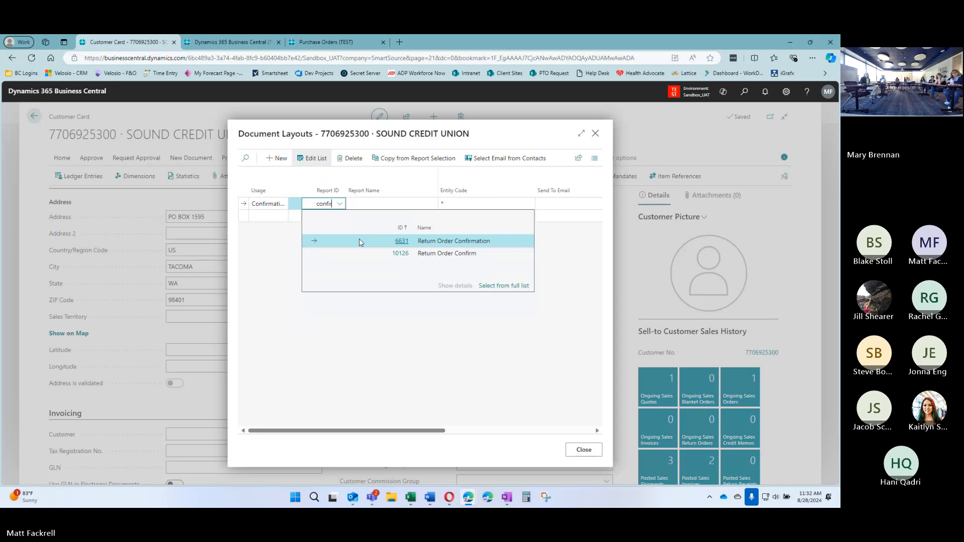
type("sales")
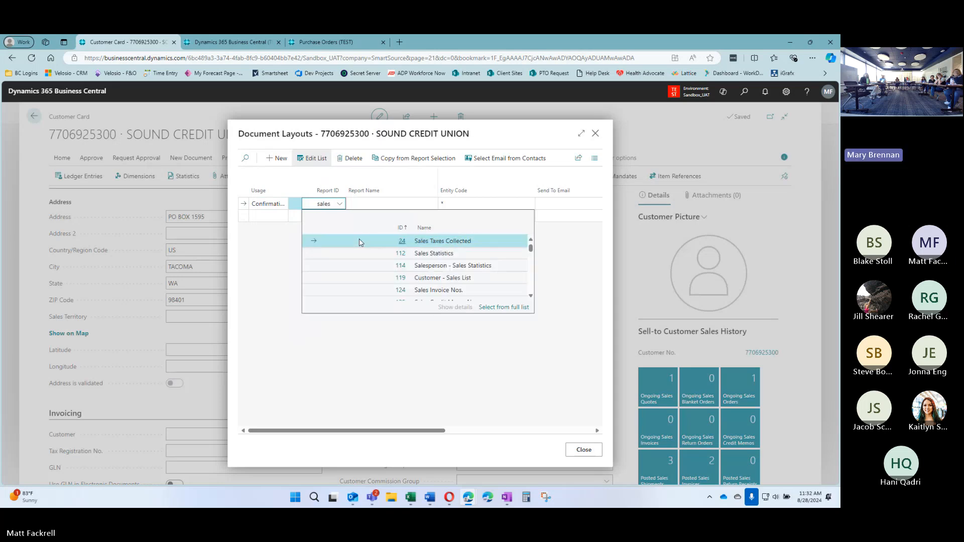
type(" co")
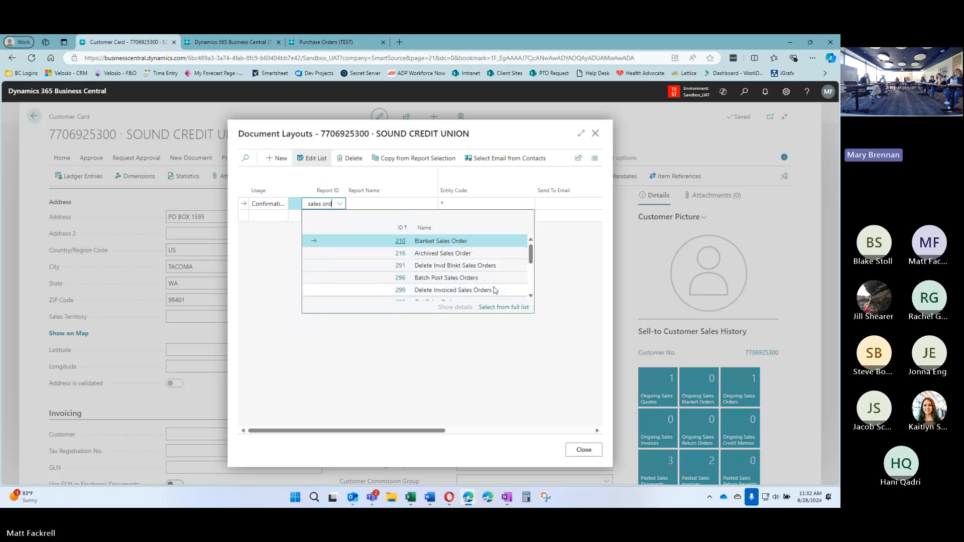
scroll(531, 275, "down", 2)
left_click_drag(531, 275, 538, 245)
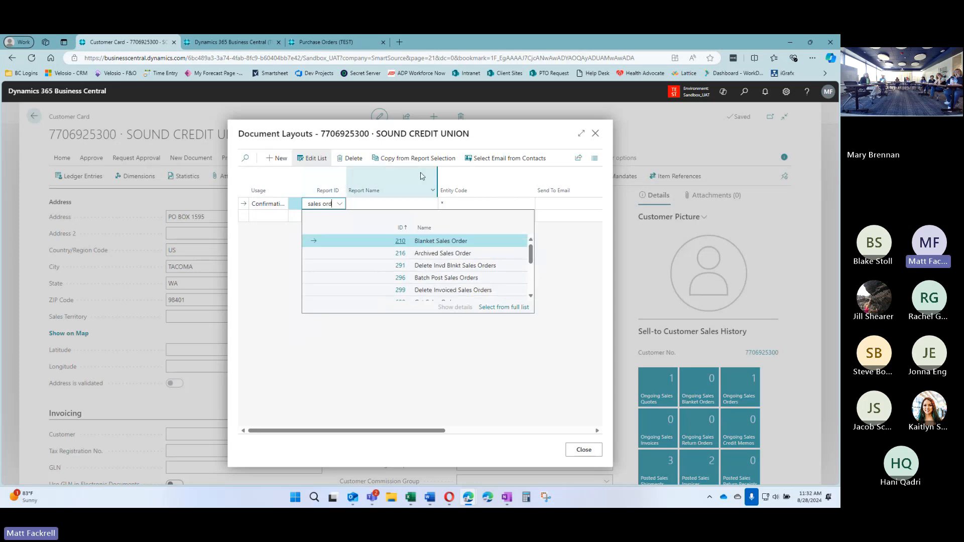
Undo the failed line and close Document Layouts, discarding the unsaved changes
left_click(285, 204)
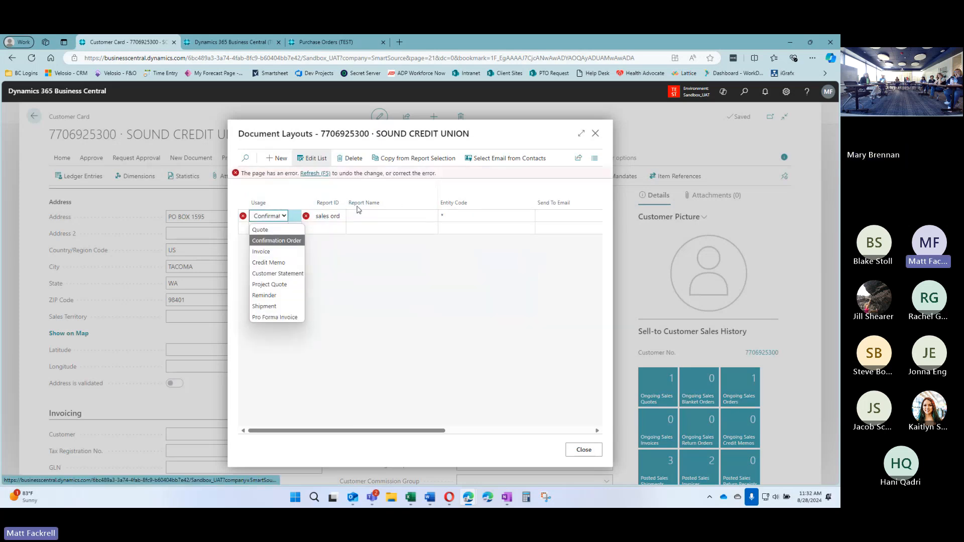
left_click(315, 173)
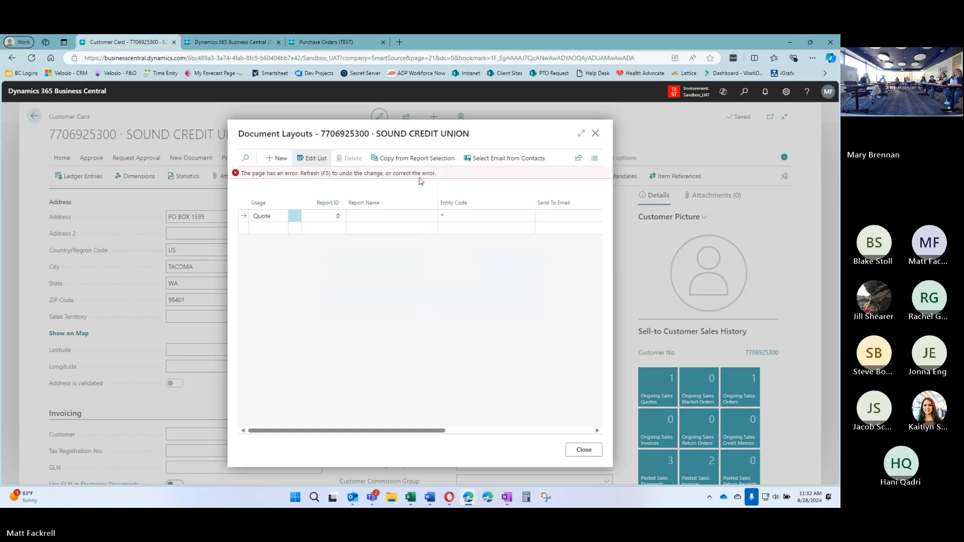
left_click(595, 133)
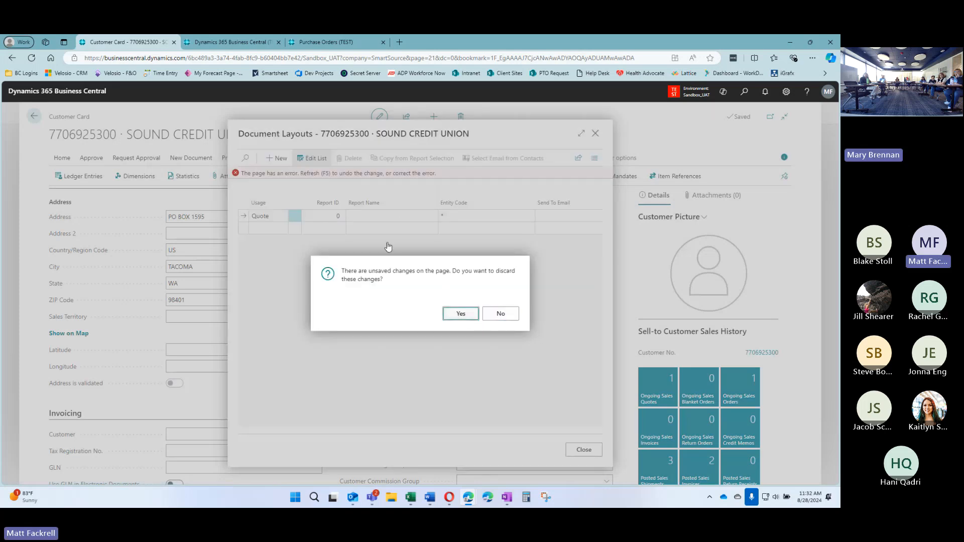
left_click(458, 314)
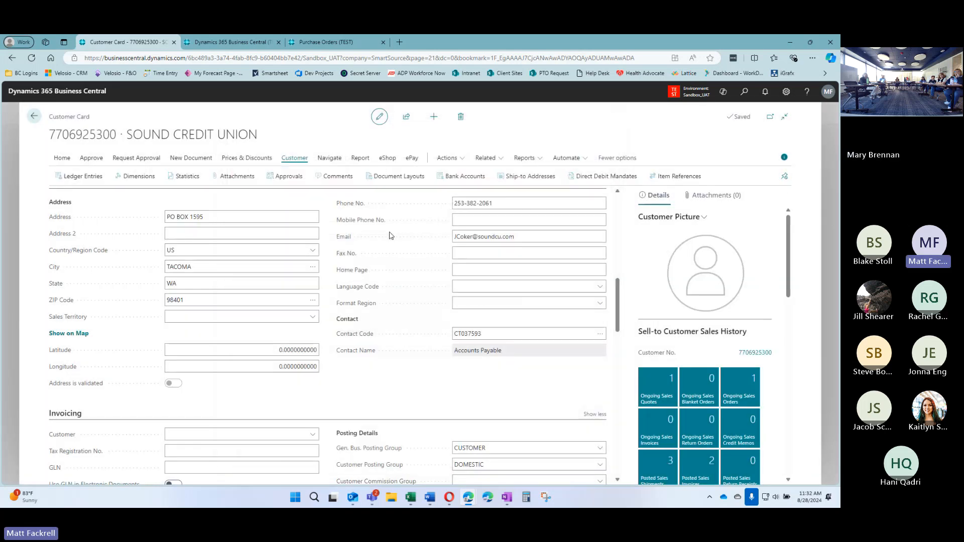
Add an Invoice layout line using report 10074 Sales Invoice, found by searching 'sales inv'
left_click(408, 177)
left_click(269, 203)
left_click(278, 239)
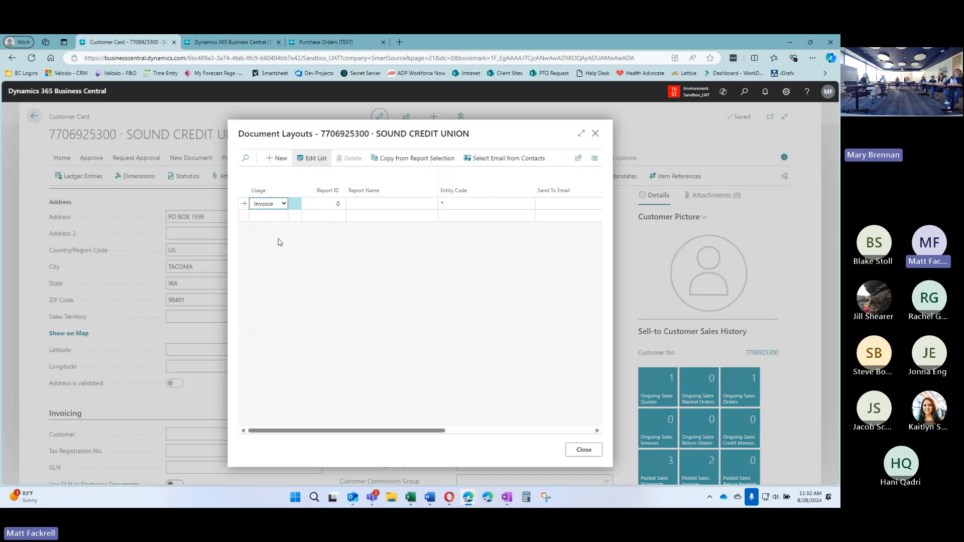
left_click(342, 208)
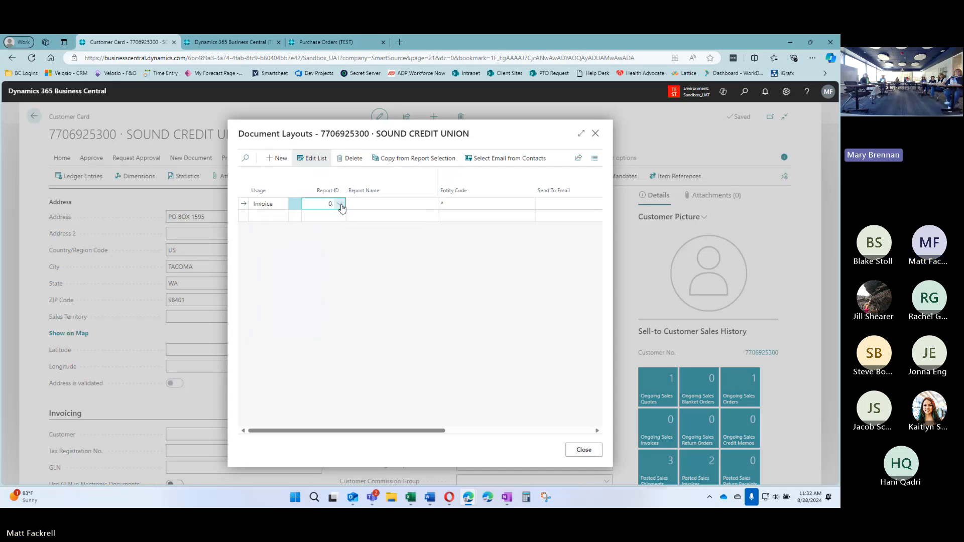
left_click(342, 206)
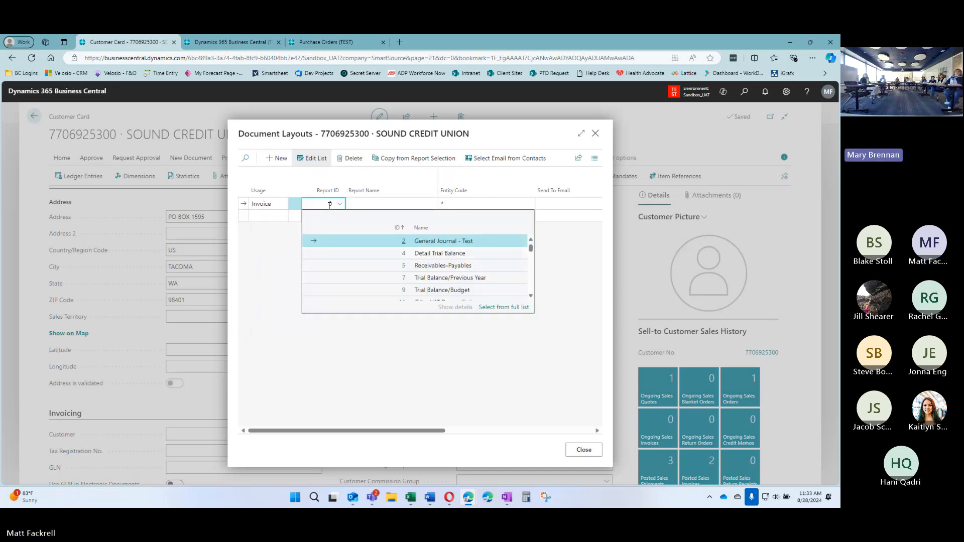
type("sales in")
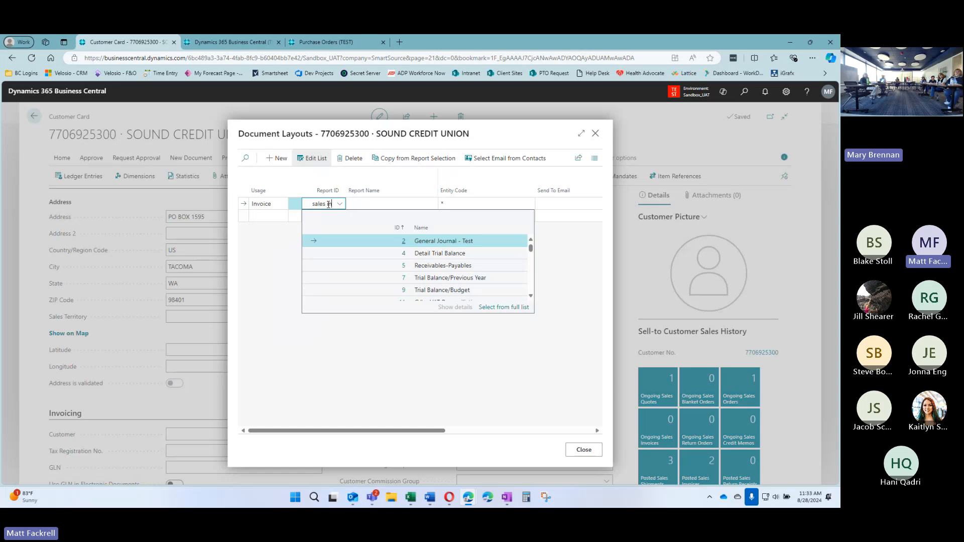
type("v")
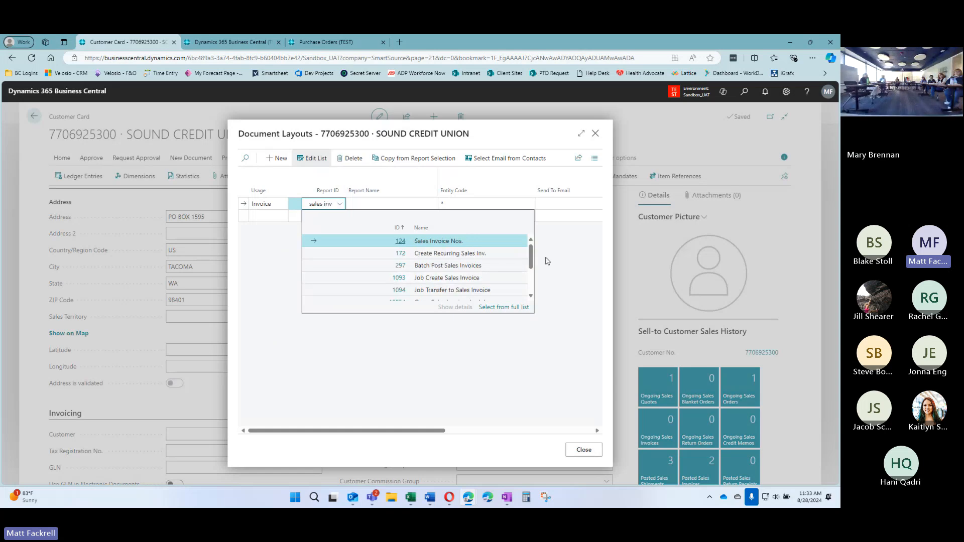
mouse_move(531, 257)
left_mouse_down()
mouse_move(534, 279)
mouse_move(532, 250)
left_mouse_up()
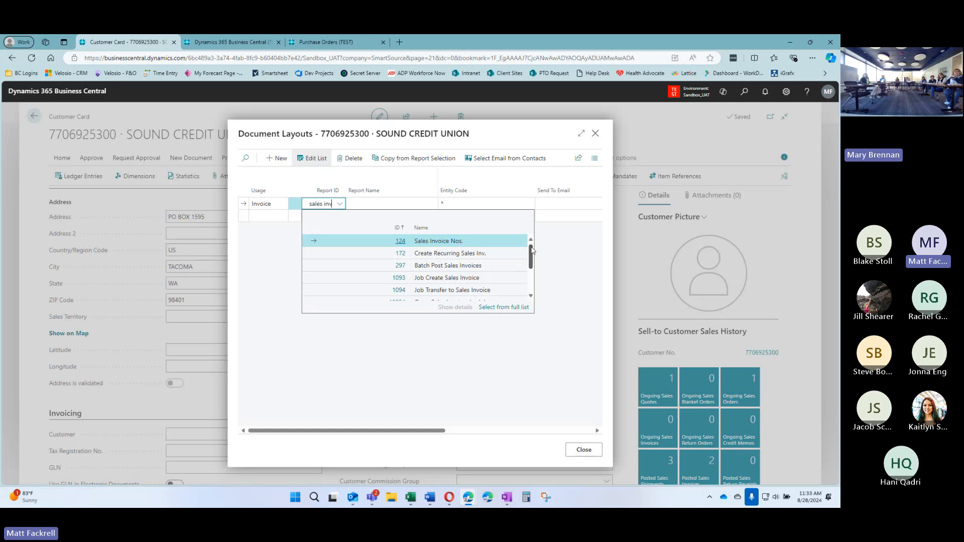
key("BackSpace")
key("BackSpace")
key("BackSpace")
key("BackSpace")
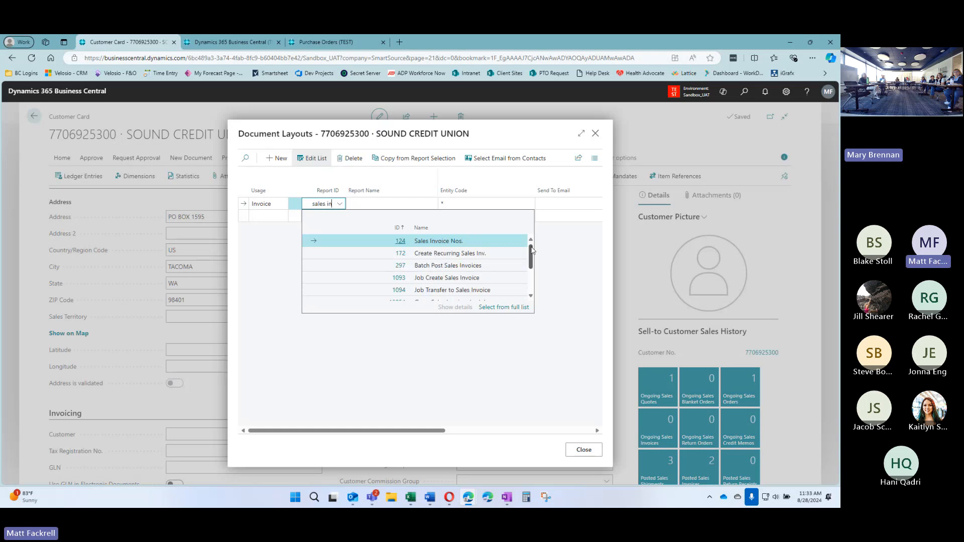
left_click_drag(532, 255, 542, 277)
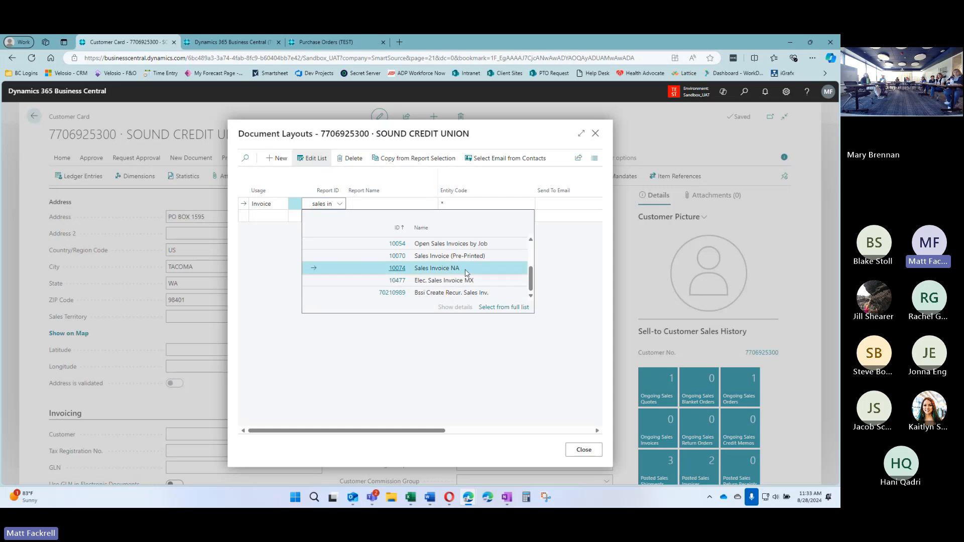
left_click(321, 270)
Set the Invoice line's recipient to the Accounts Payable contact's email
left_click(566, 203)
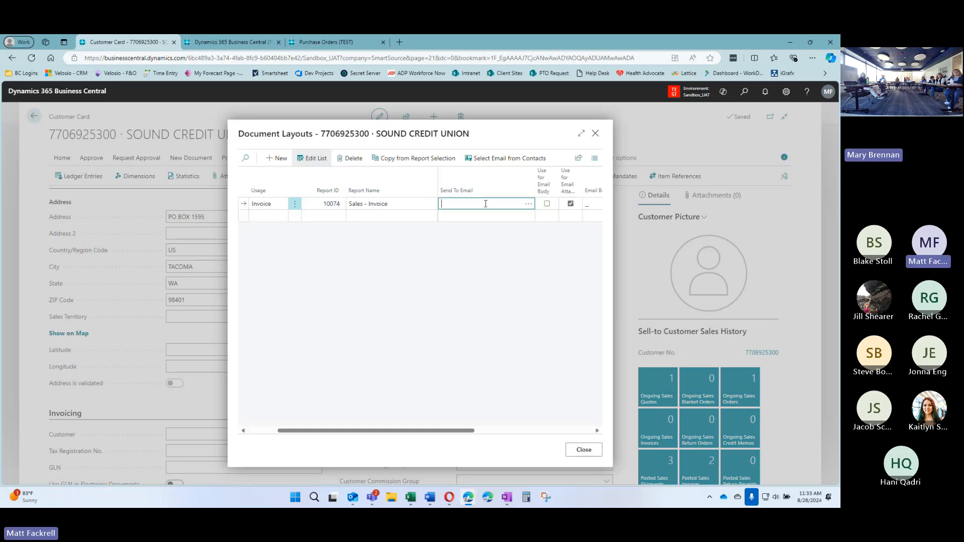
left_click(514, 160)
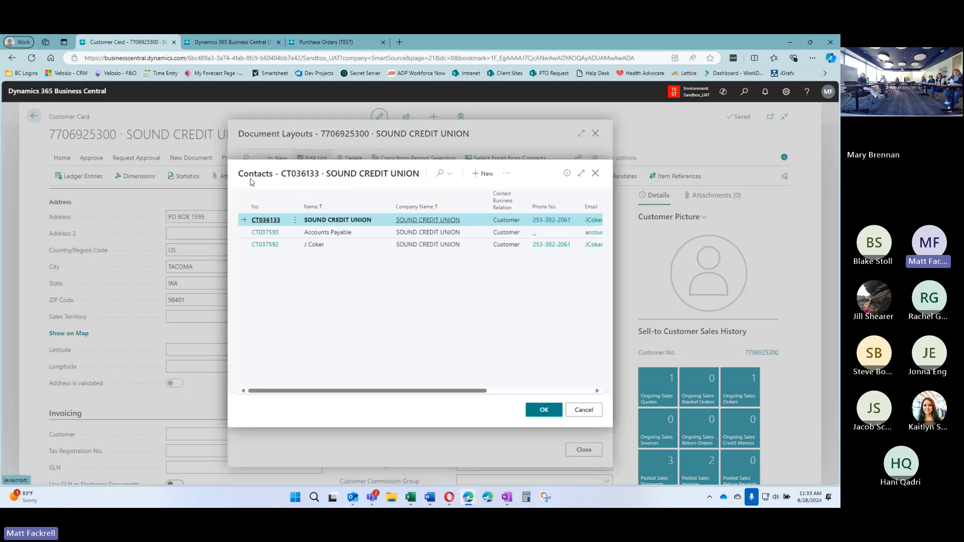
left_click(377, 234)
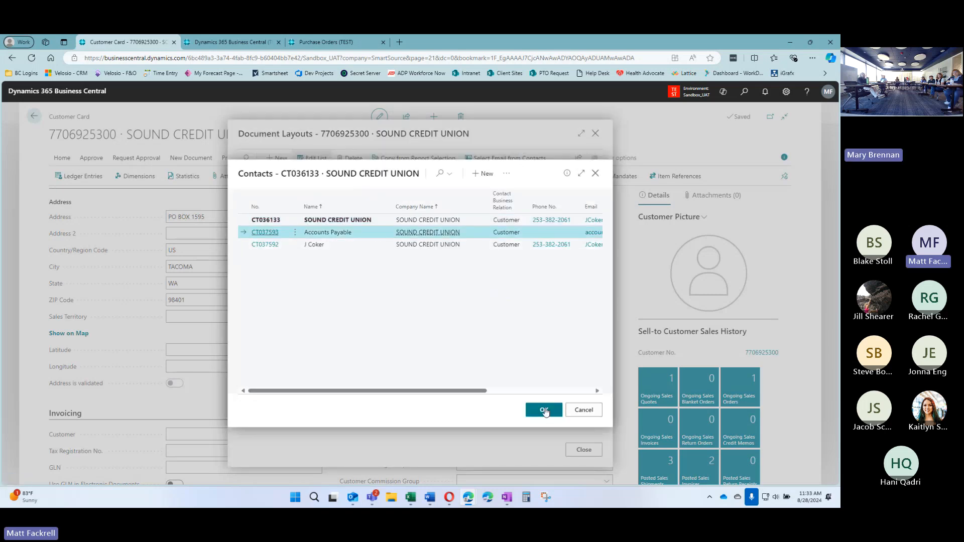
left_click(544, 409)
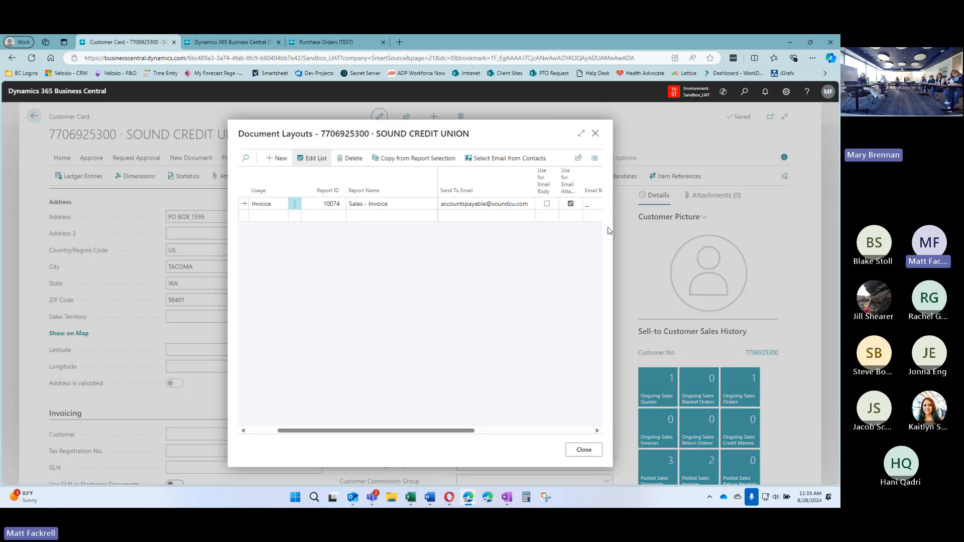
left_click_drag(419, 433, 294, 440)
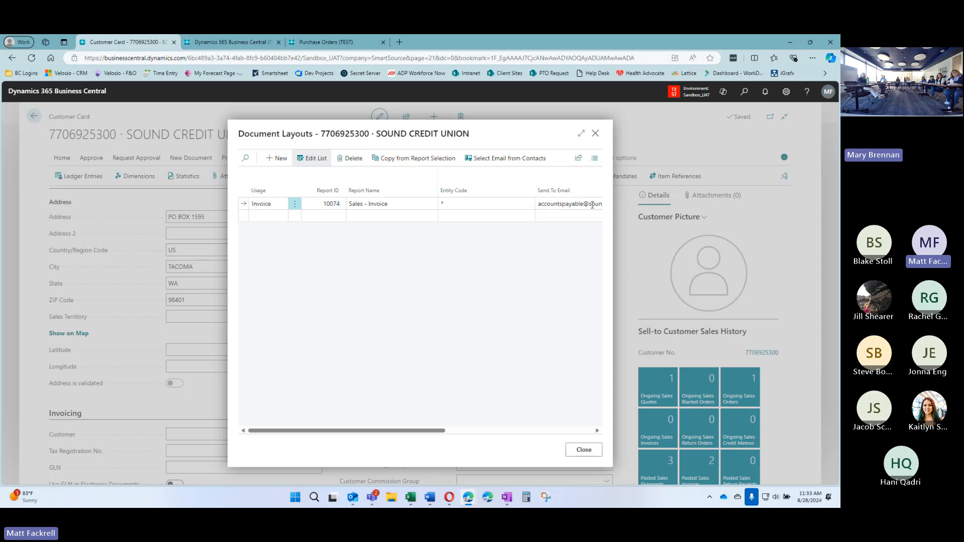
Add a Credit Memo line with report 10073 Sales Credit Memo, emailed to the accounts-payable address
left_click(266, 216)
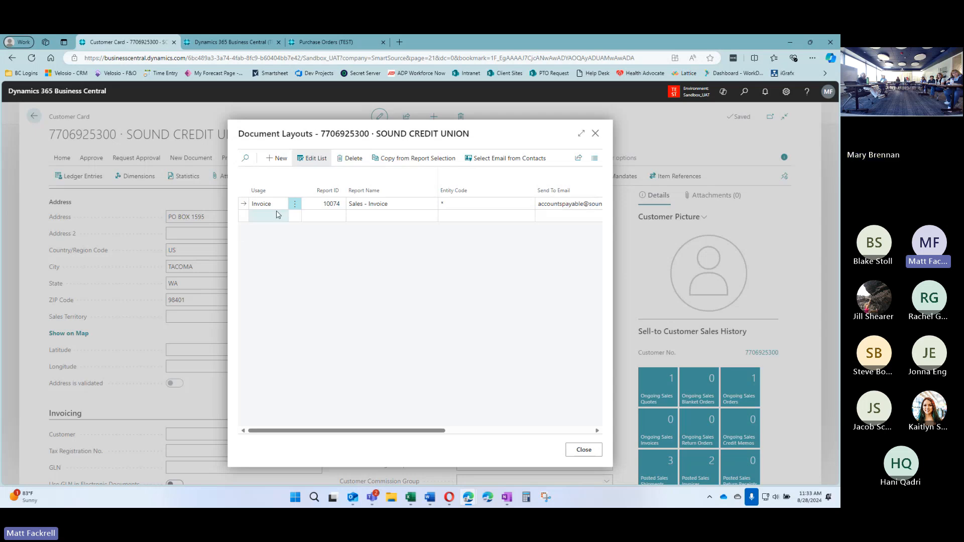
left_click(273, 216)
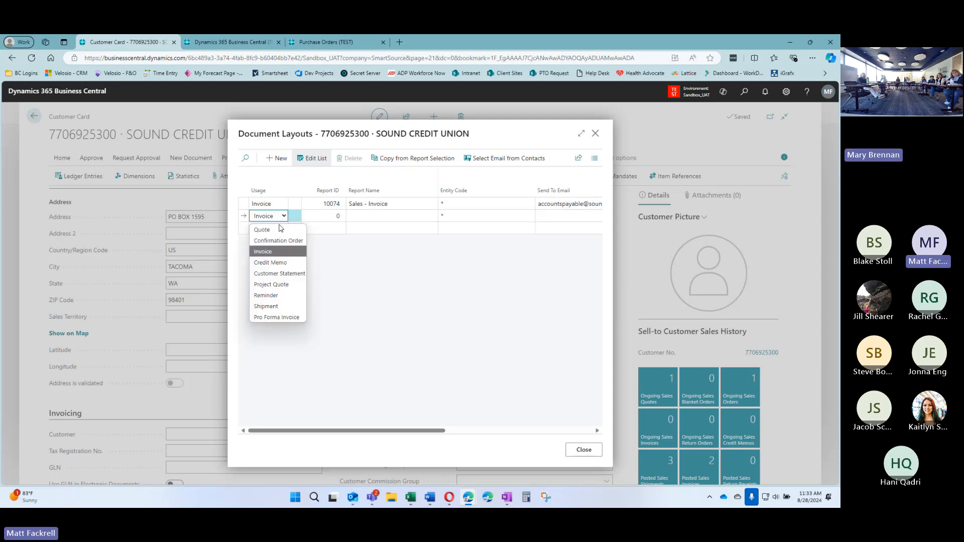
left_click(271, 263)
left_click(331, 215)
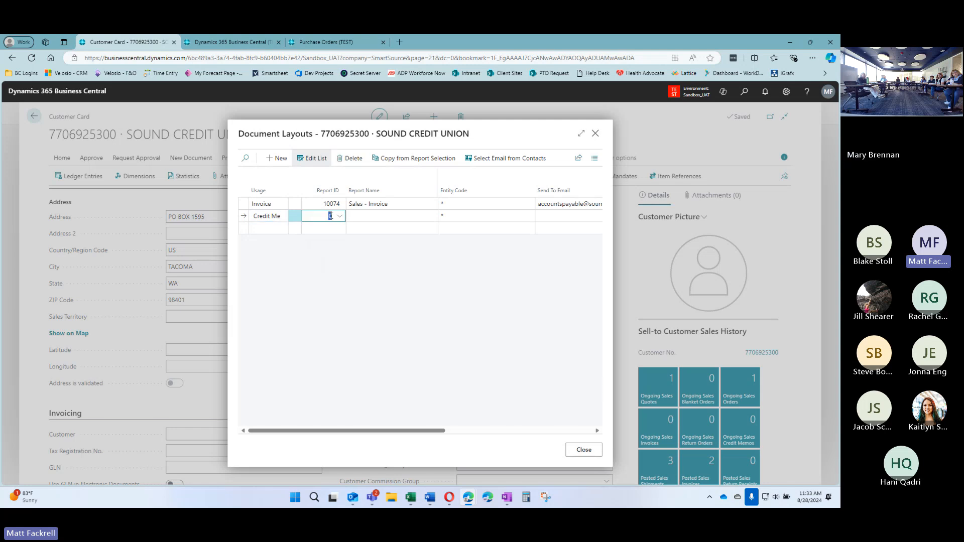
type("credi")
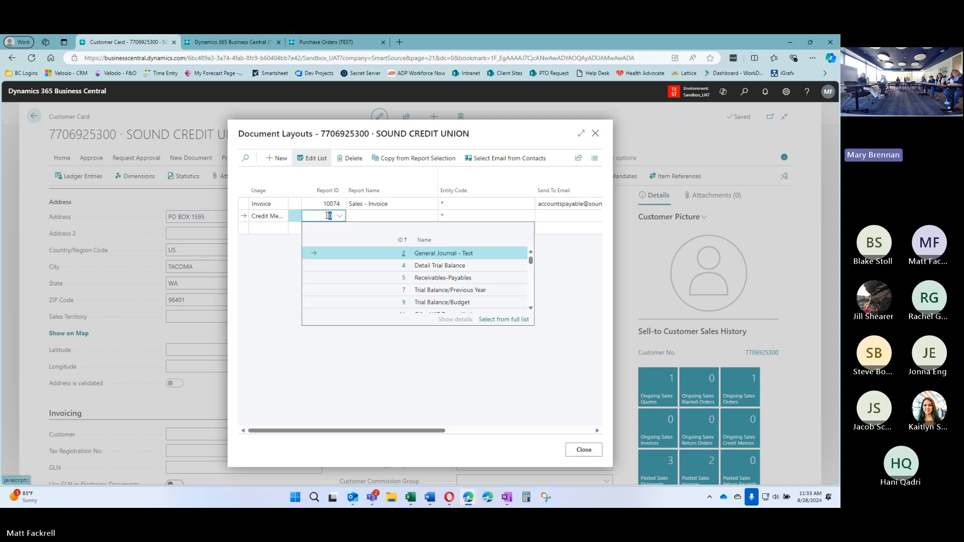
type("t mem")
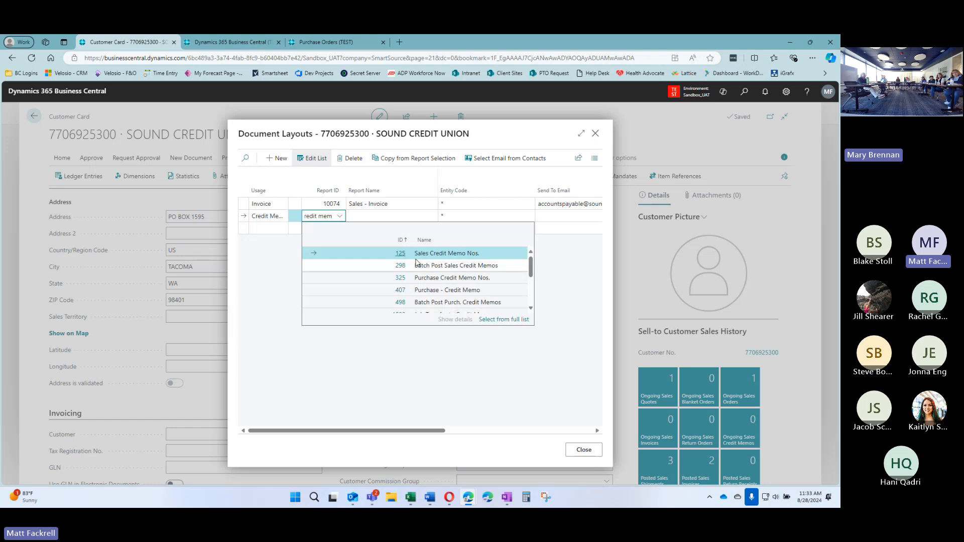
left_click_drag(530, 270, 533, 295)
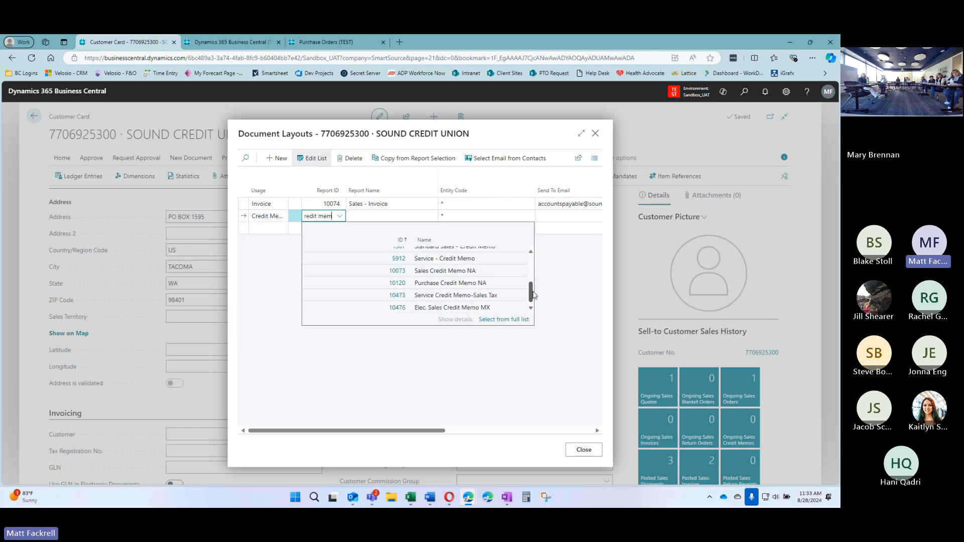
left_click(317, 270)
key("Tab")
key("Tab")
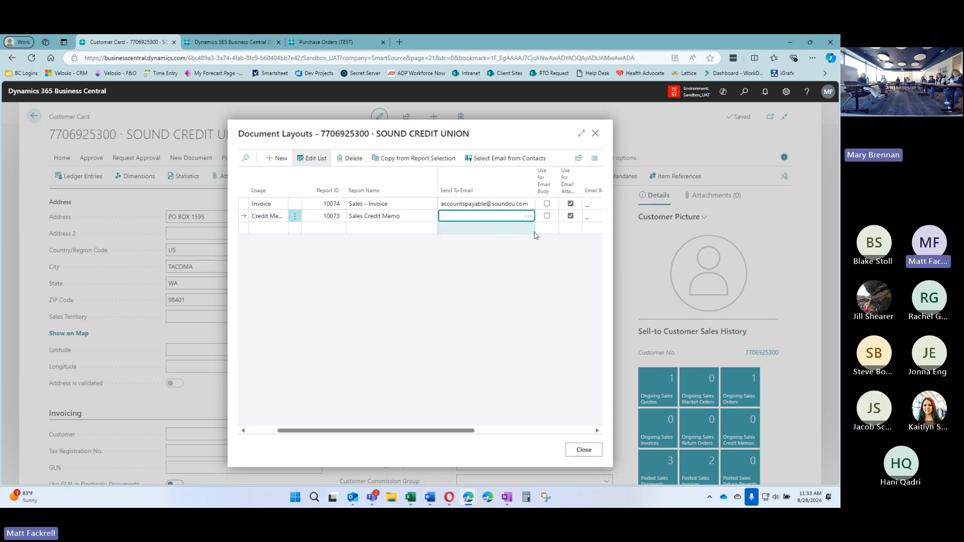
key("ctrl+v")
key("Tab")
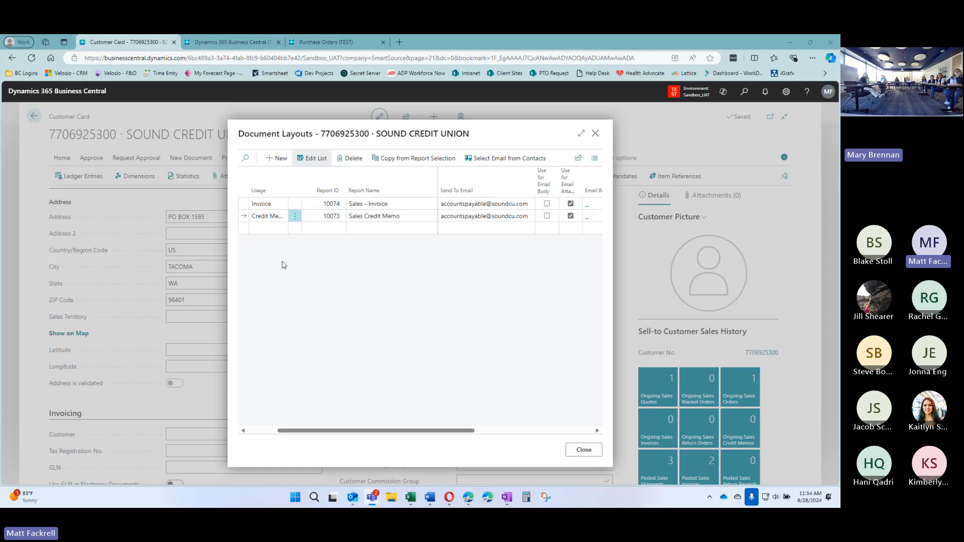
left_click(273, 230)
left_click(273, 230)
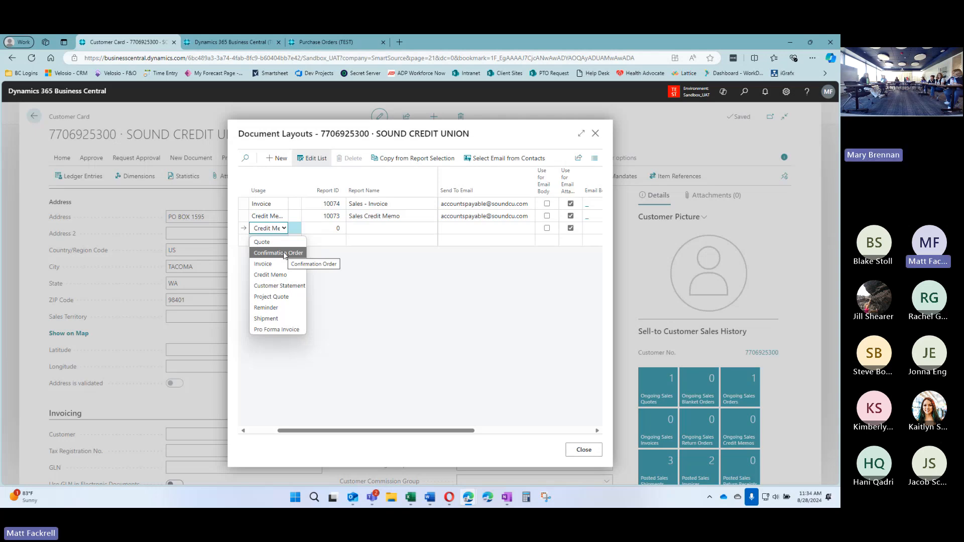
Dismiss the usage list and drop the stray blank line, returning to the Invoice recipient field
left_click(501, 136)
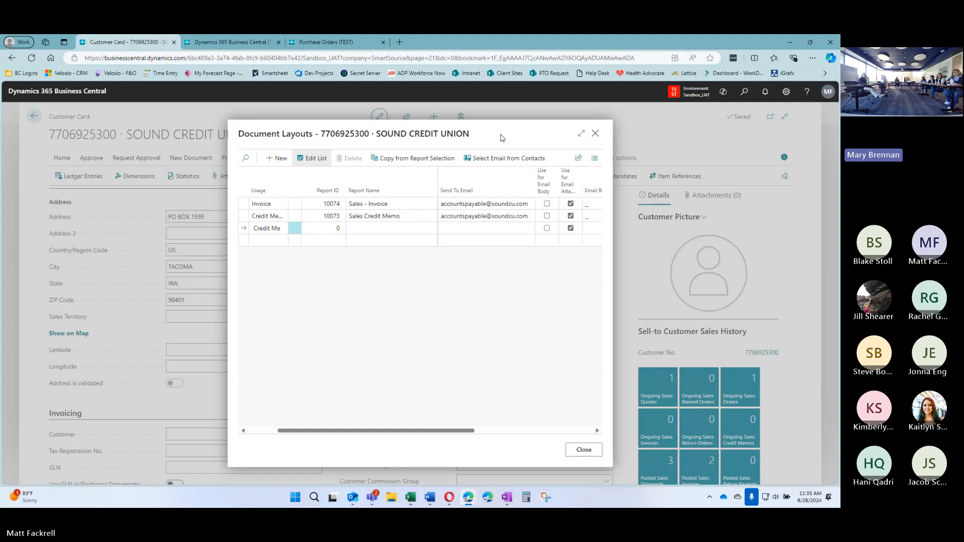
left_click(508, 204)
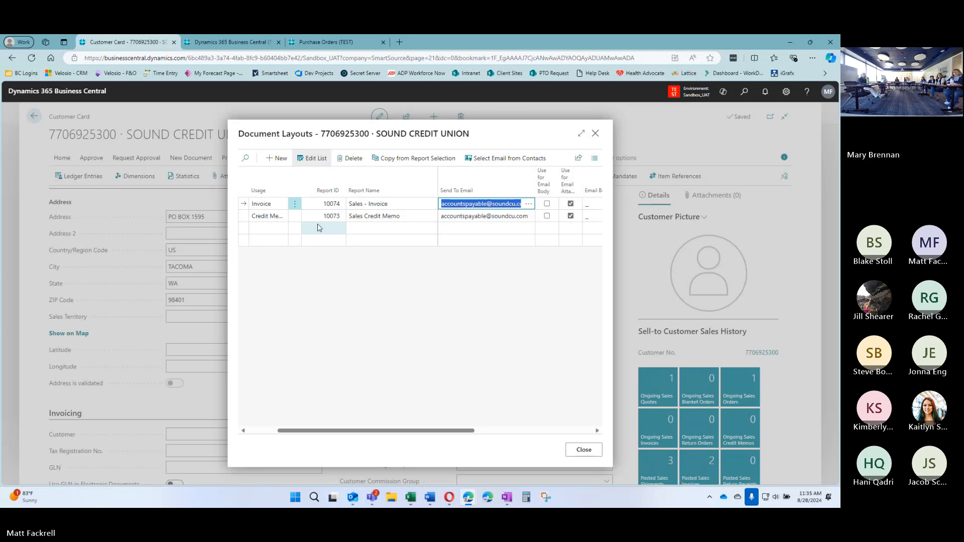
left_click(512, 204)
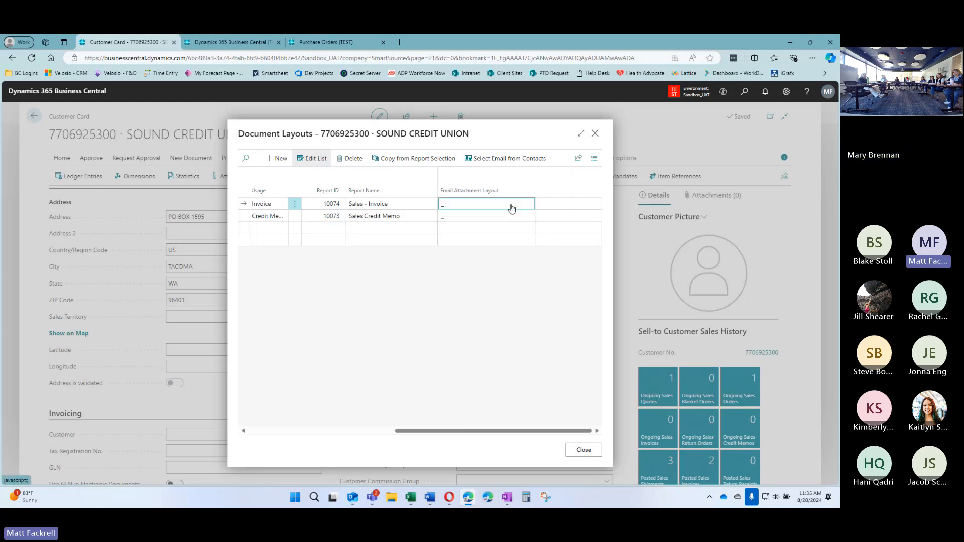
Maximize Document Layouts, try appending the accounting e-mail to the Invoice recipient, then refresh
left_click(581, 133)
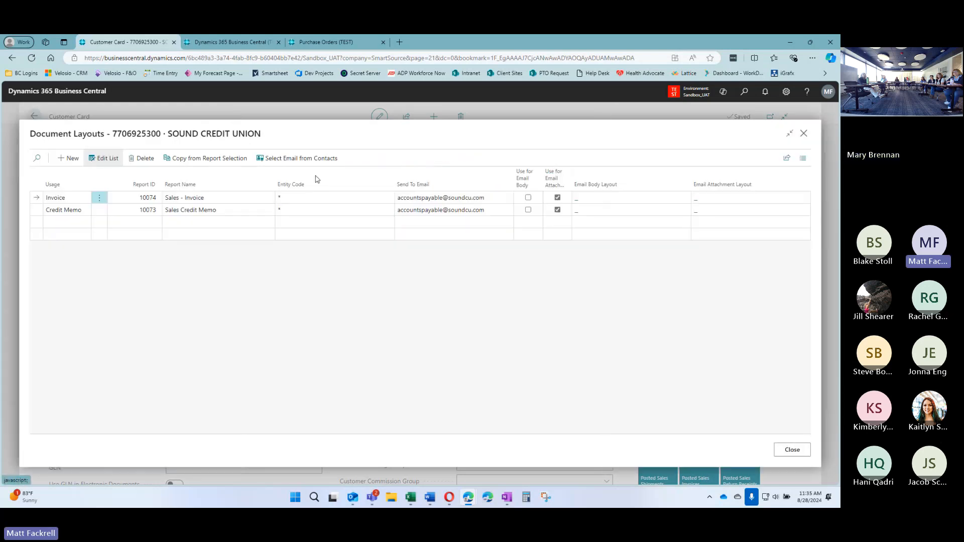
left_click(488, 198)
left_click(488, 199)
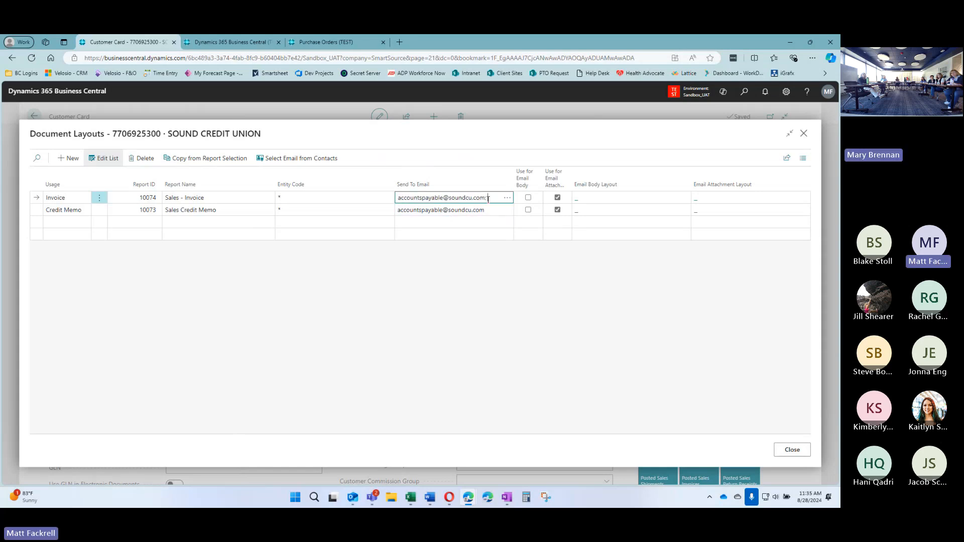
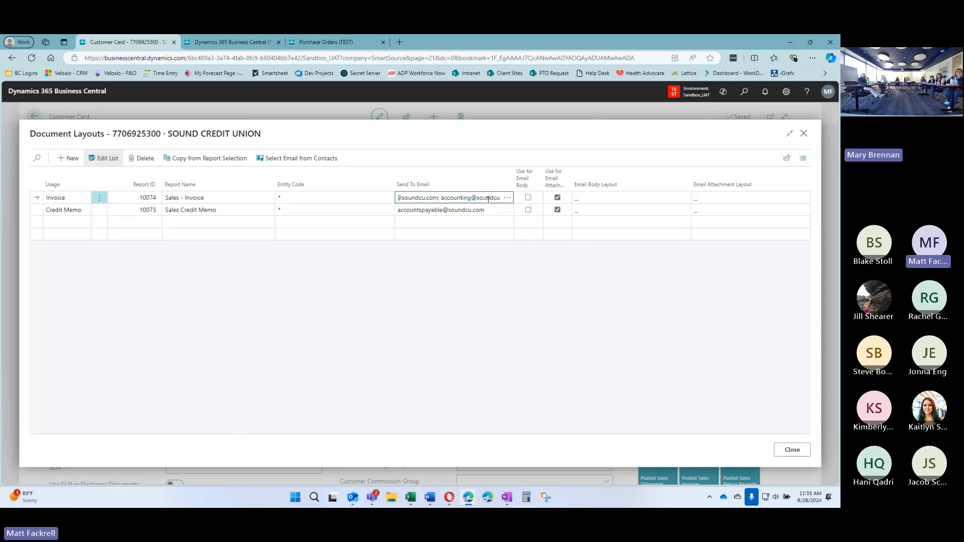
key("Tab")
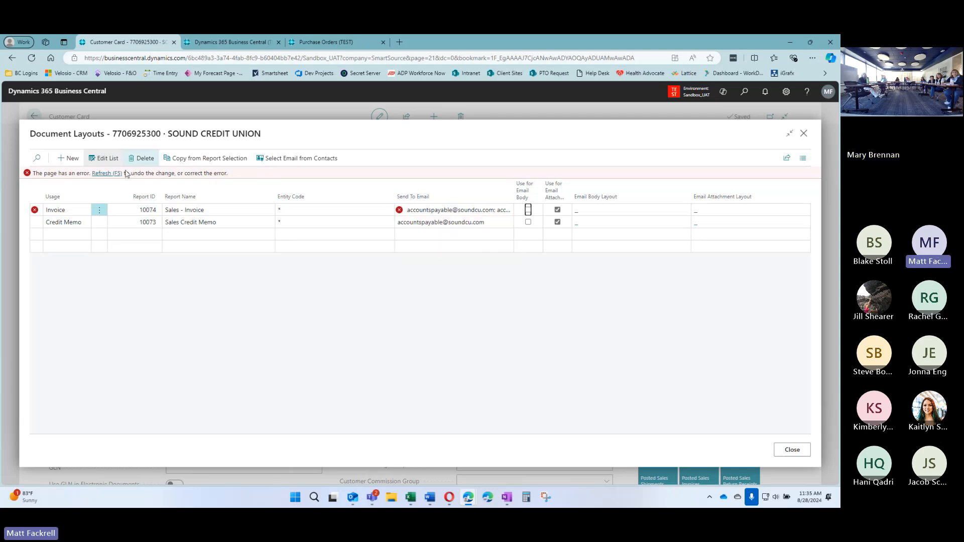
left_click(98, 173)
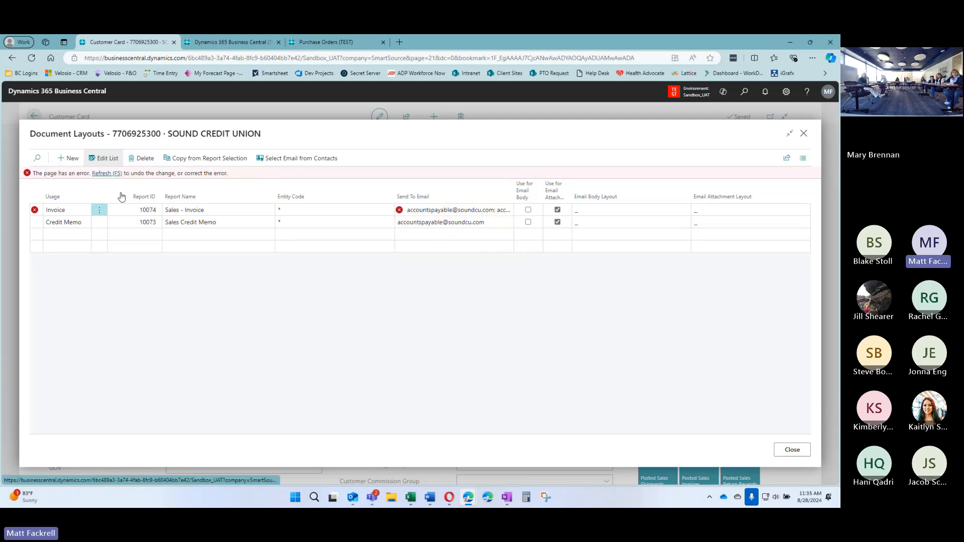
Add another Invoice layout line with report 10074 Sales - Invoice
left_click(496, 200)
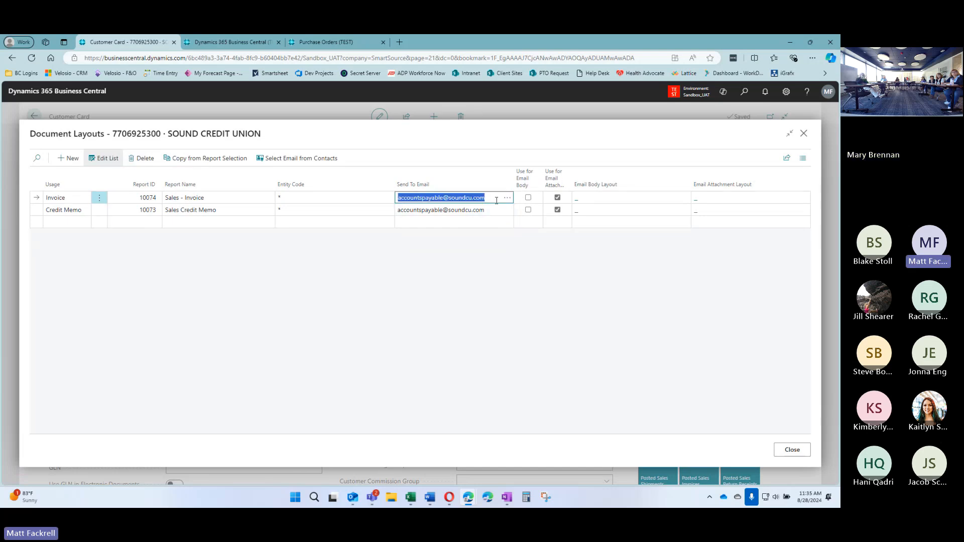
left_click(59, 221)
left_click(60, 222)
left_click(72, 261)
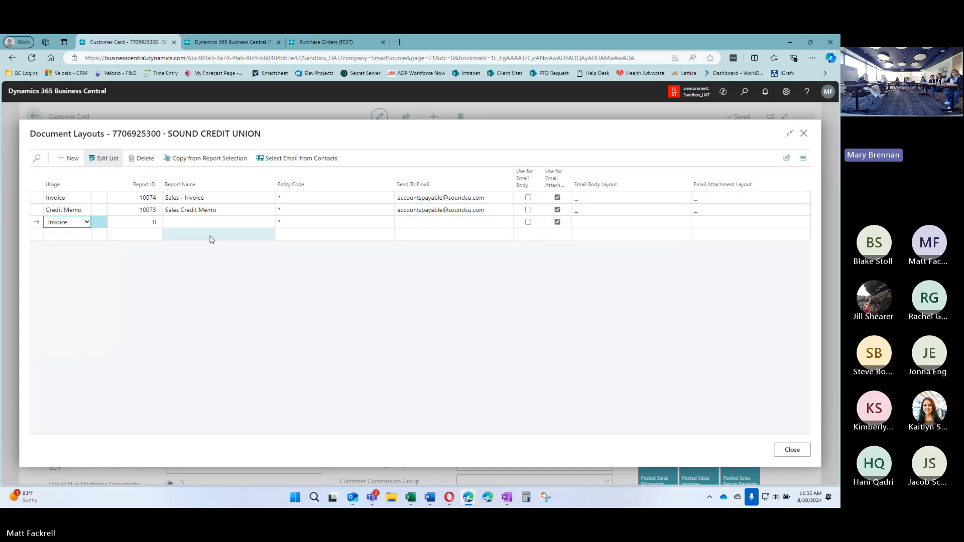
left_click(146, 221)
type("100074")
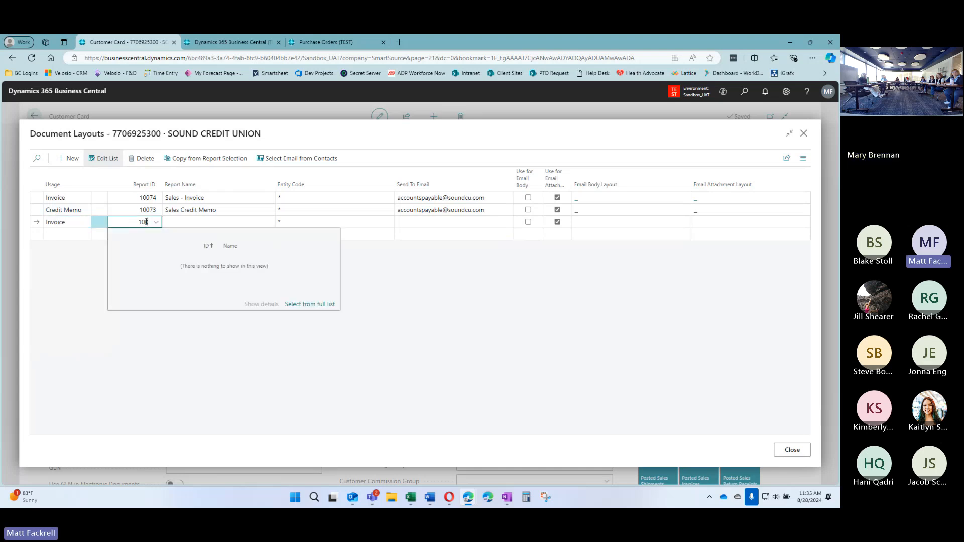
key("Tab")
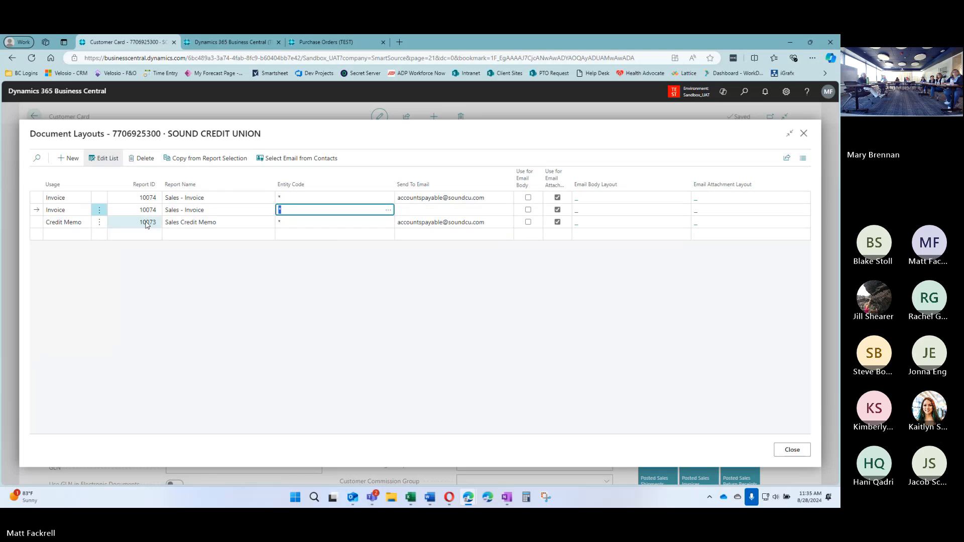
Set the new Invoice line's recipient to the customer's accounting e-mail address
left_click(458, 209)
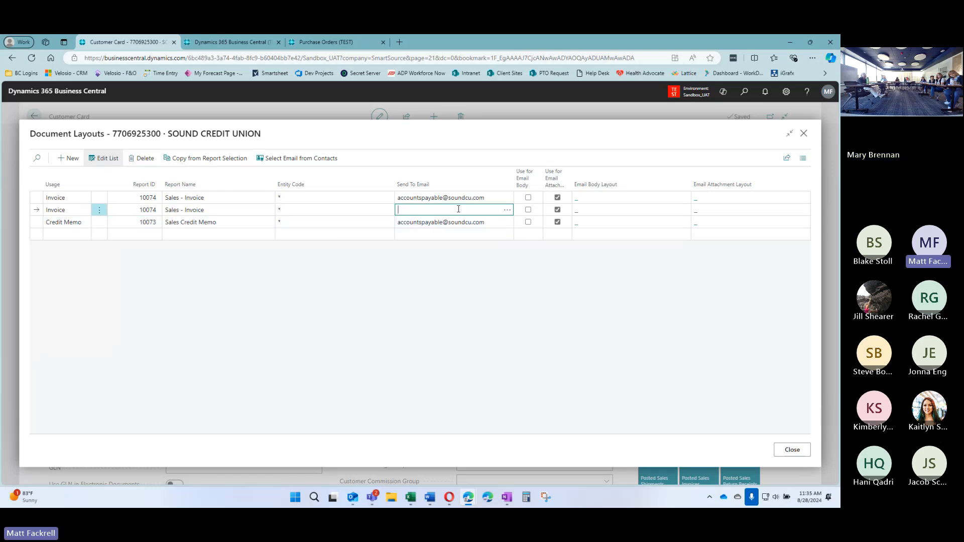
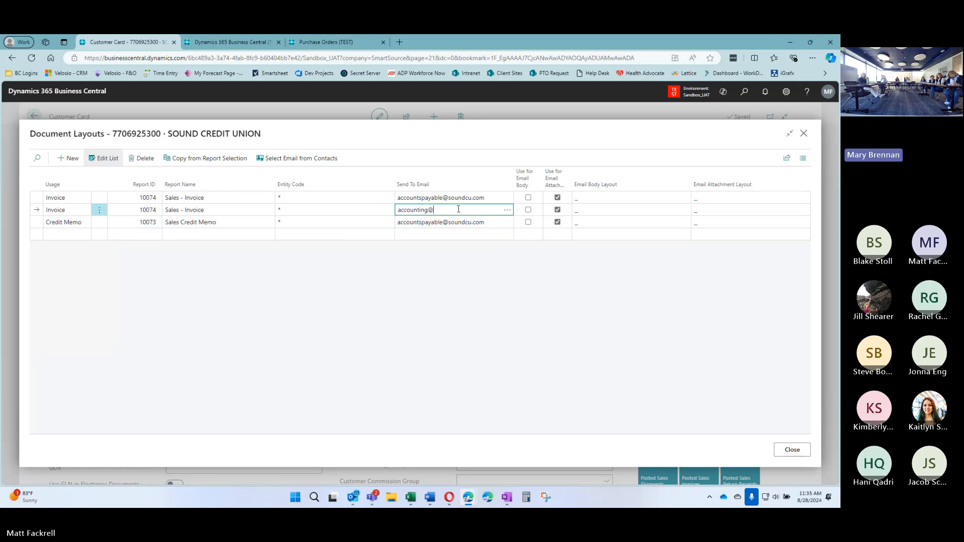
key("Tab")
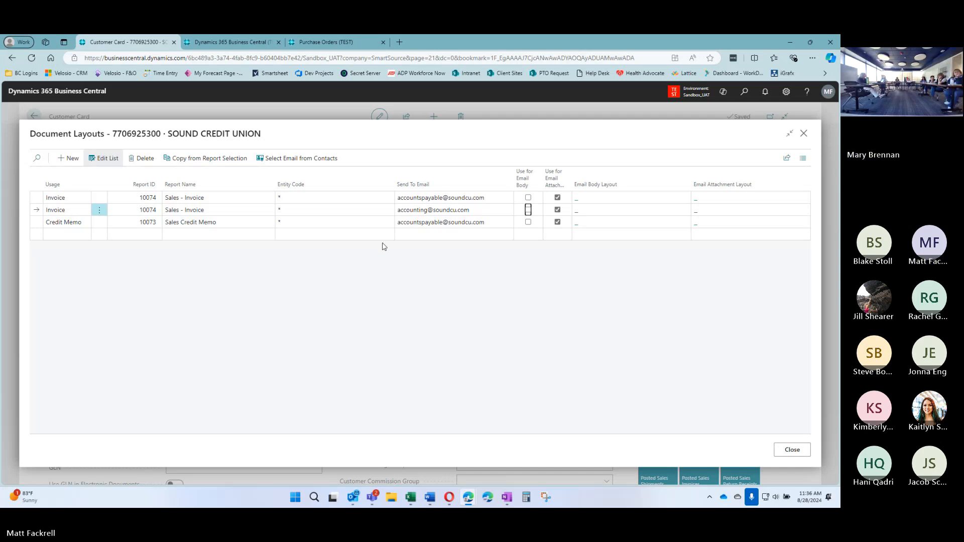
left_click(238, 224)
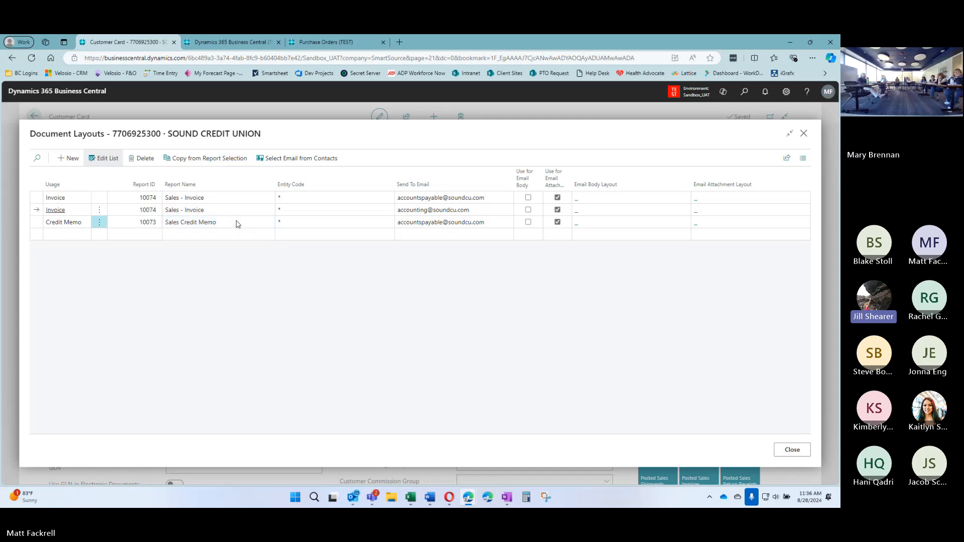
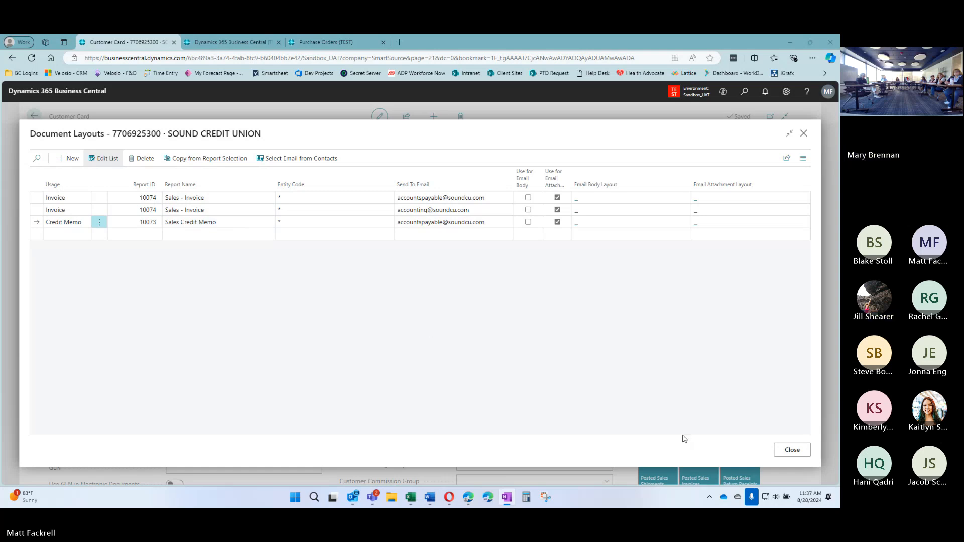
Close Document Layouts, which now lists two Sales - Invoice rows and one Sales Credit Memo
left_click(789, 450)
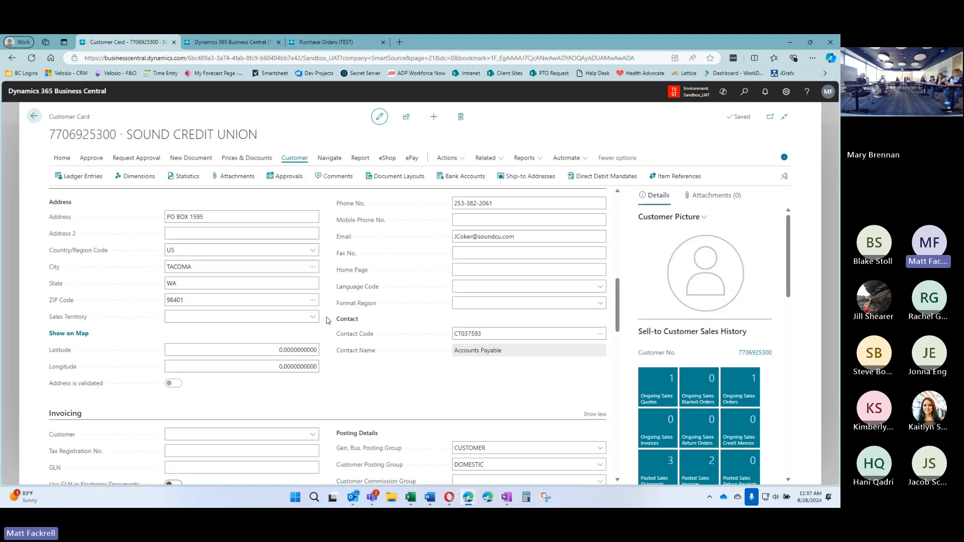
scroll(328, 322, "down", 5)
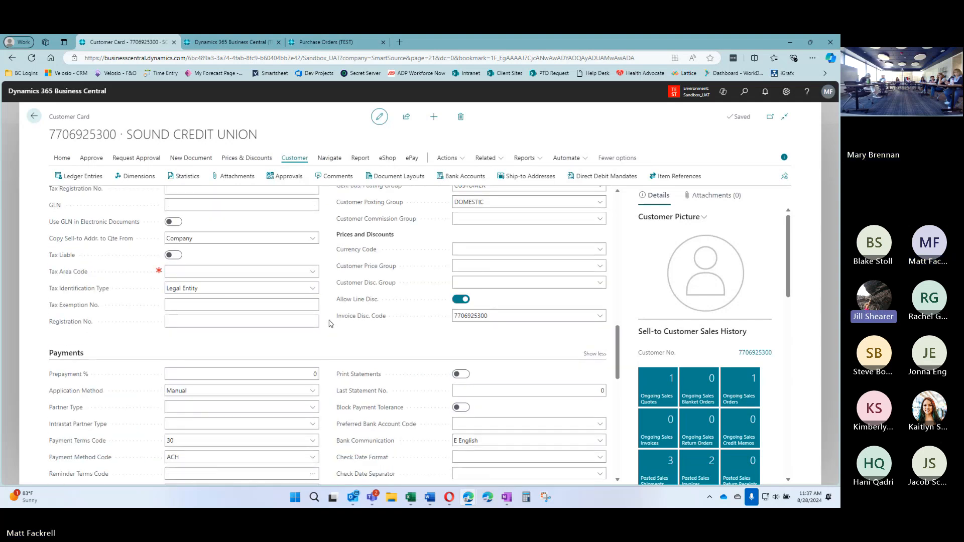
scroll(331, 323, "down", 2)
scroll(330, 323, "down", 5)
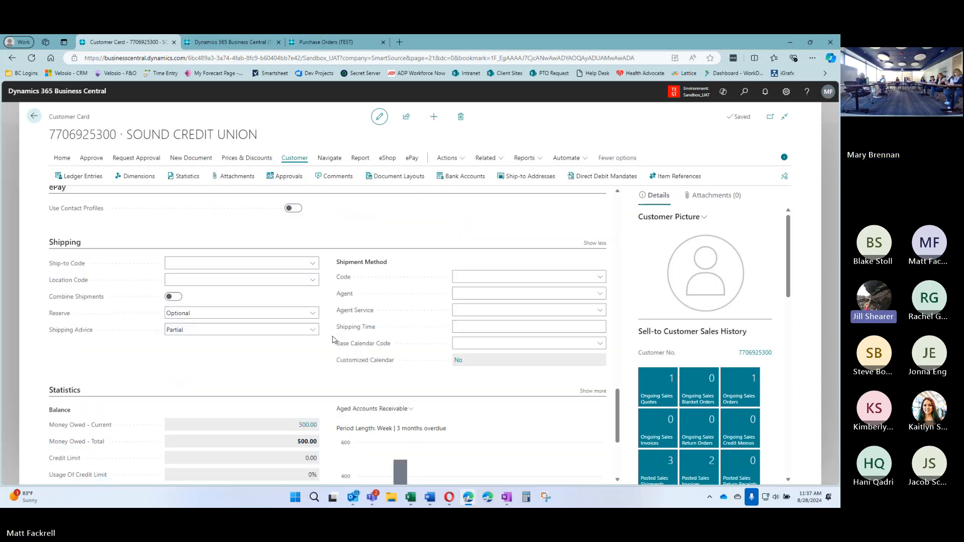
scroll(328, 326, "down", 1)
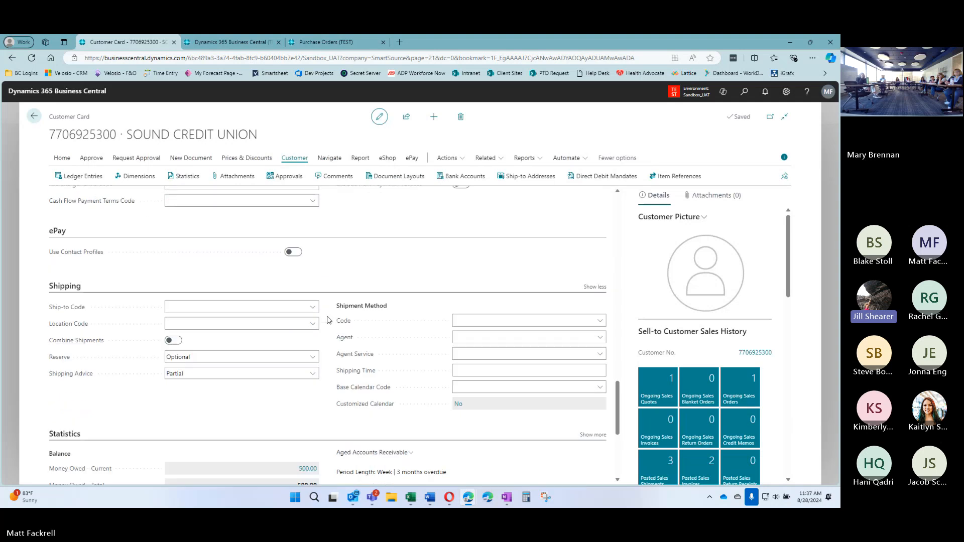
scroll(326, 320, "up", 4)
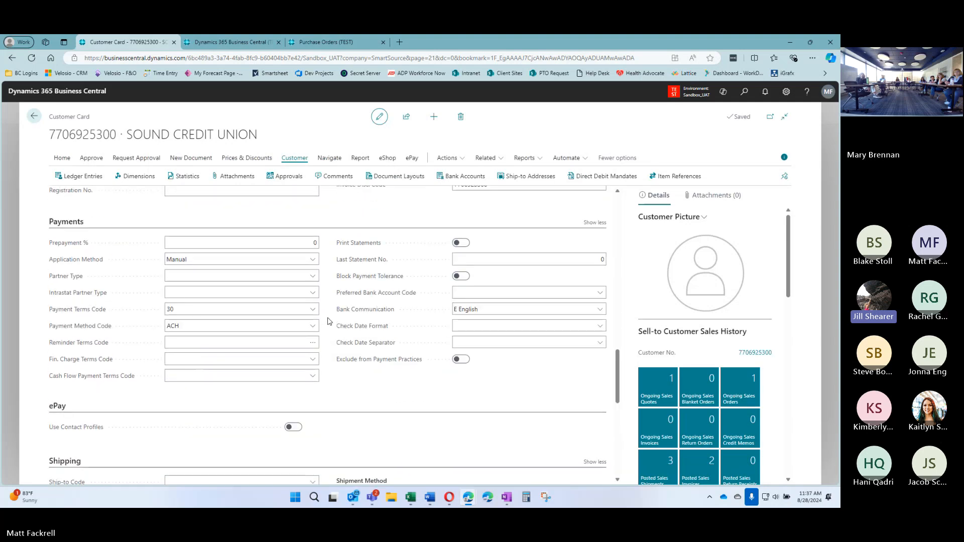
scroll(329, 321, "up", 5)
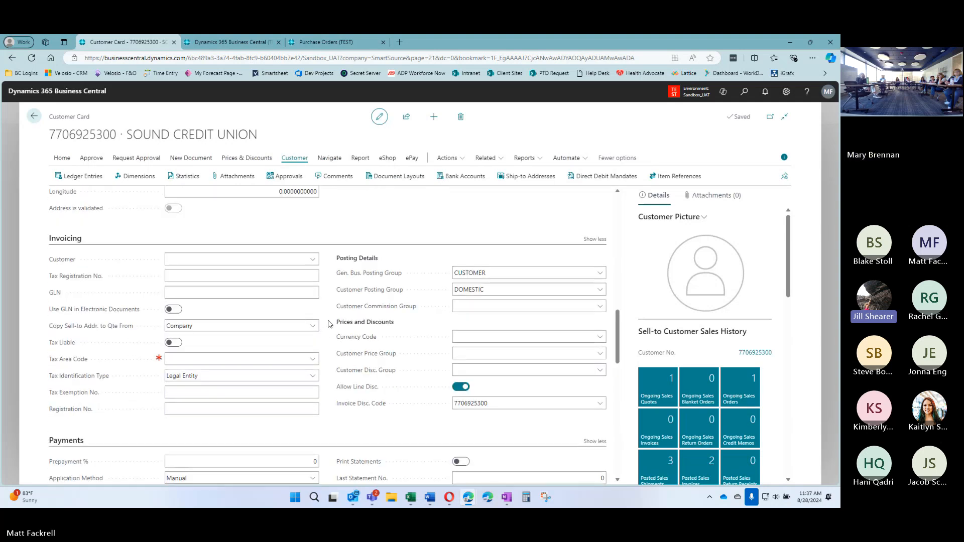
scroll(329, 340, "up", 2)
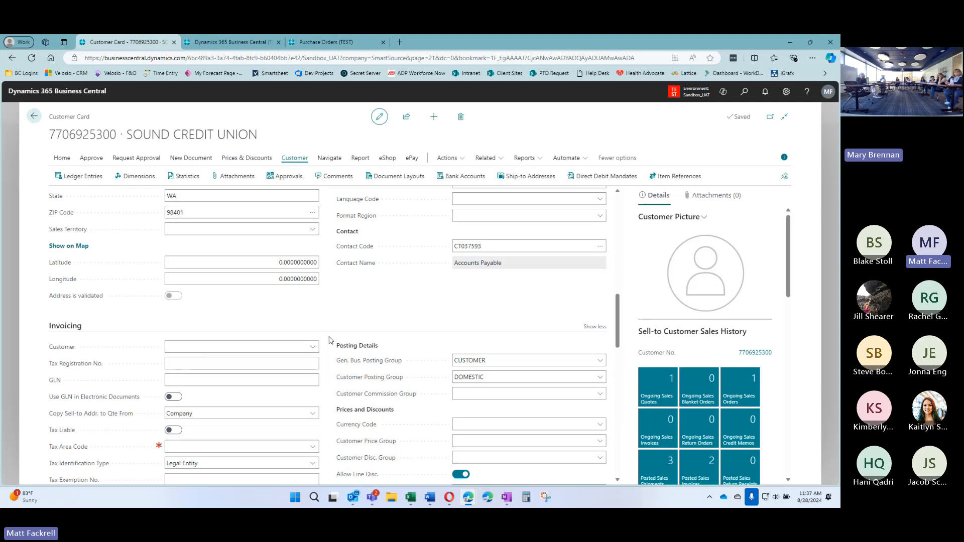
scroll(328, 335, "up", 1)
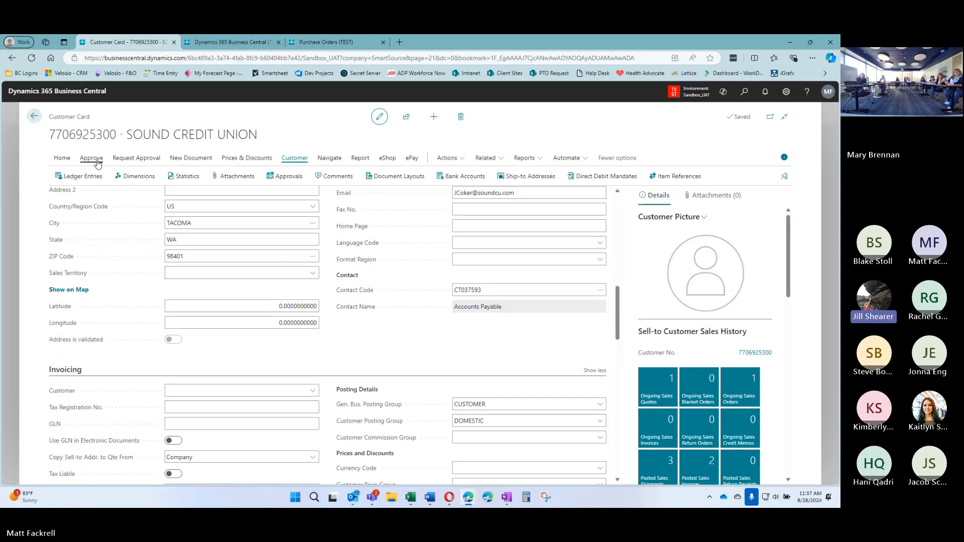
left_click(62, 158)
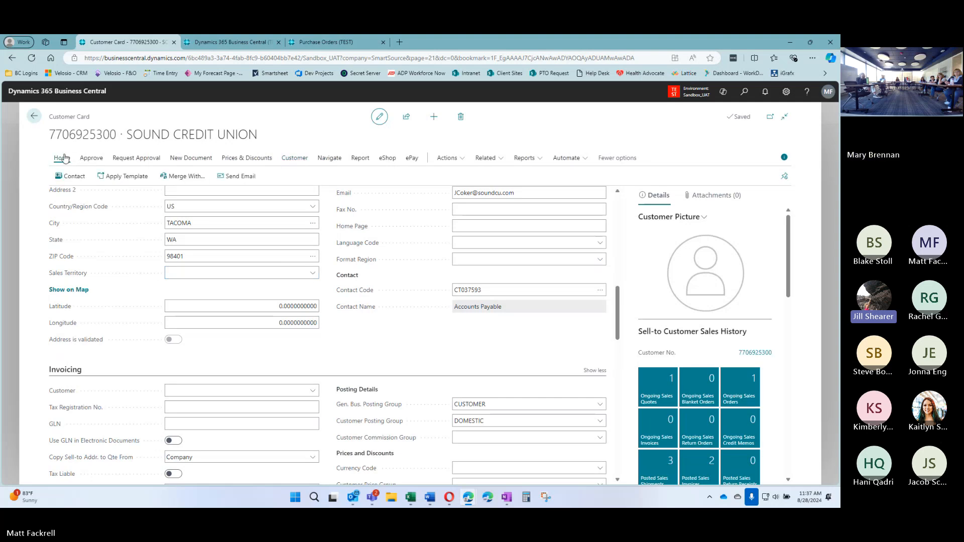
left_click(128, 159)
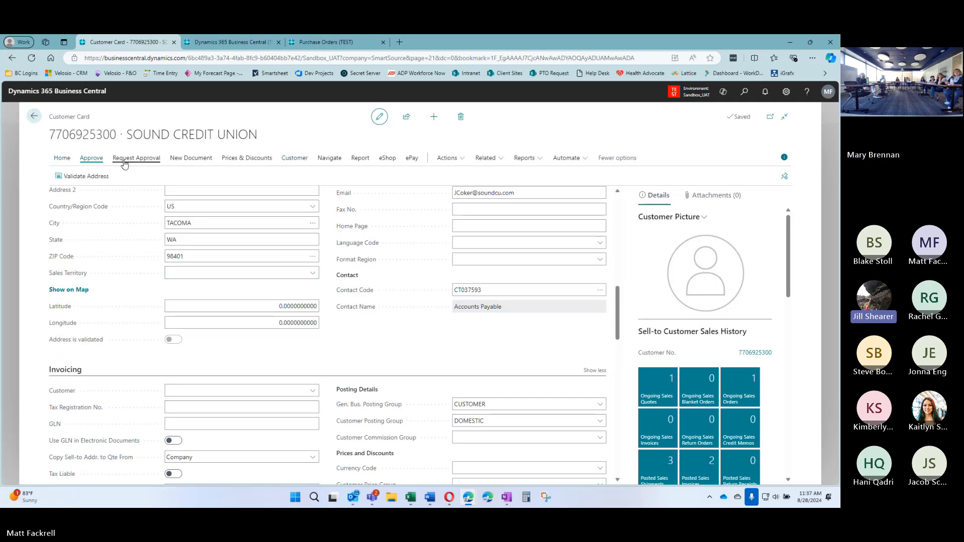
left_click(175, 159)
left_click(247, 159)
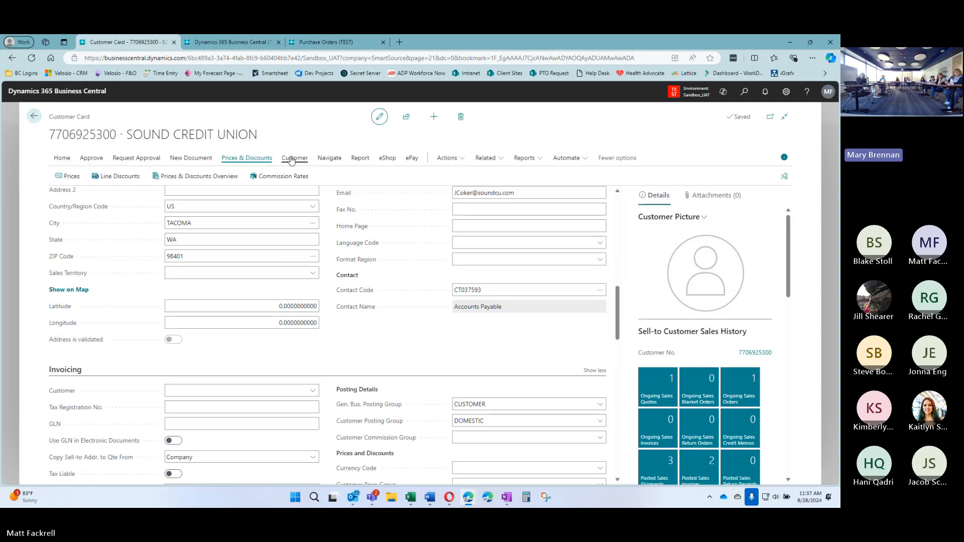
left_click(291, 159)
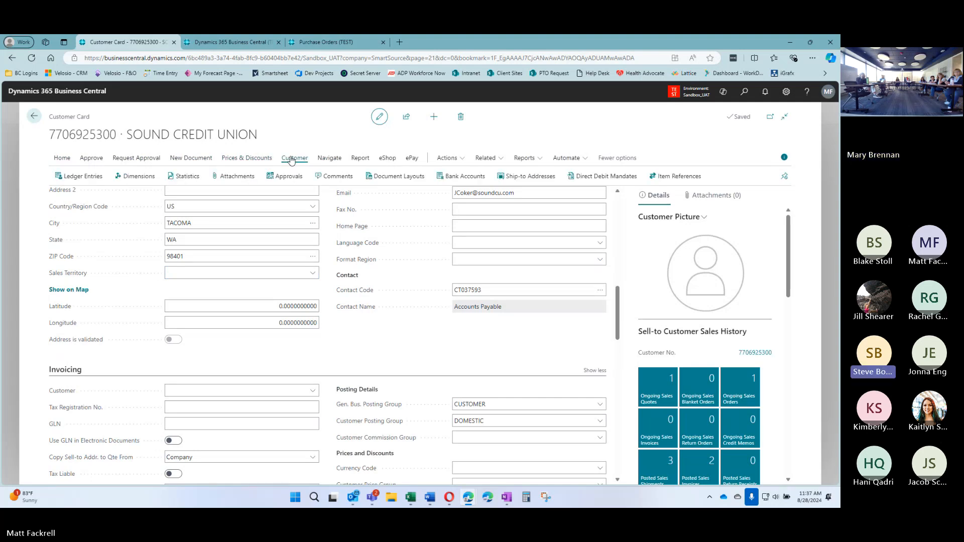
left_click(329, 159)
left_click(365, 159)
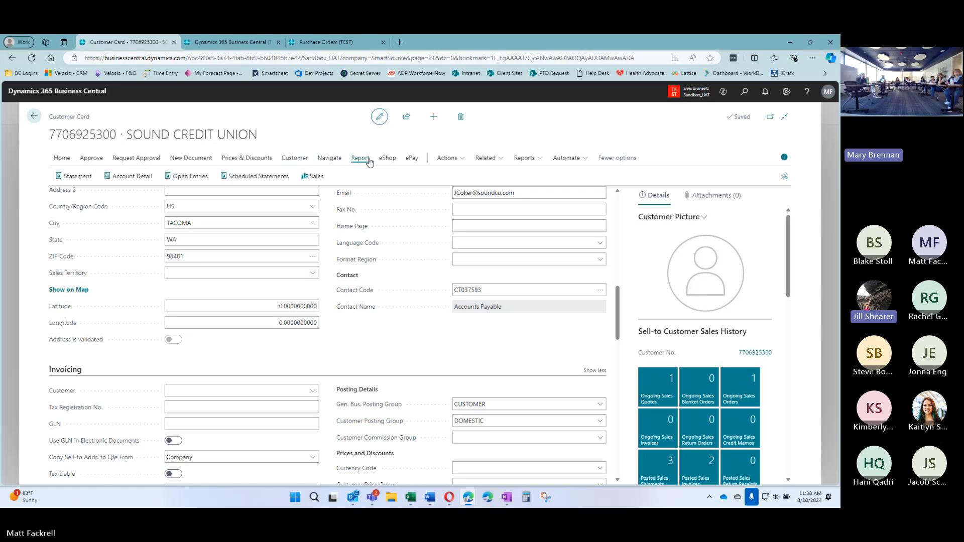
left_click(387, 159)
left_click(414, 159)
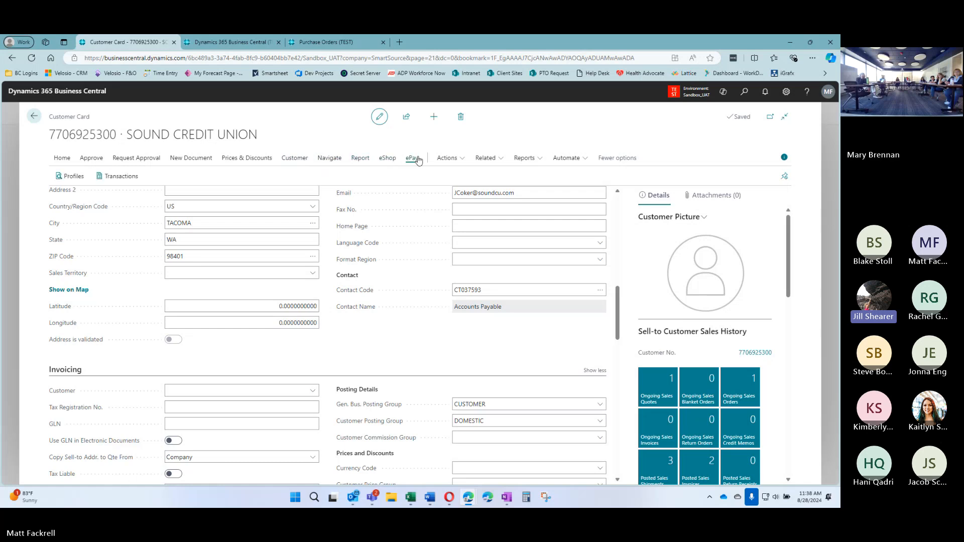
left_click(444, 159)
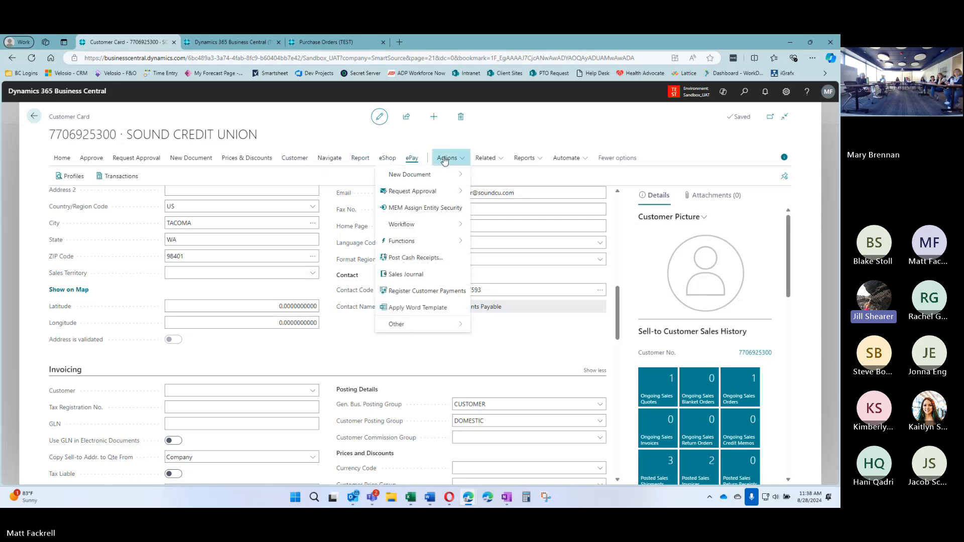
left_click(485, 158)
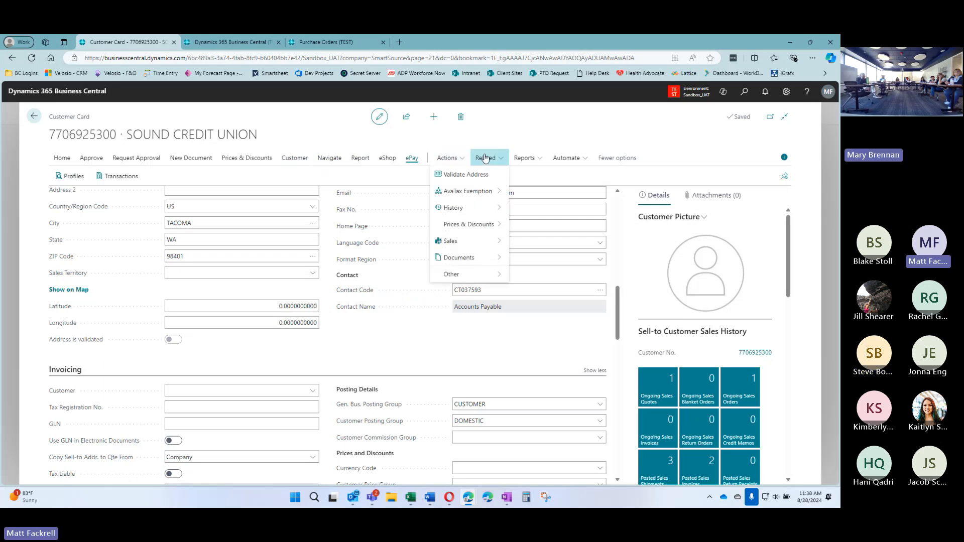
mouse_move(493, 259)
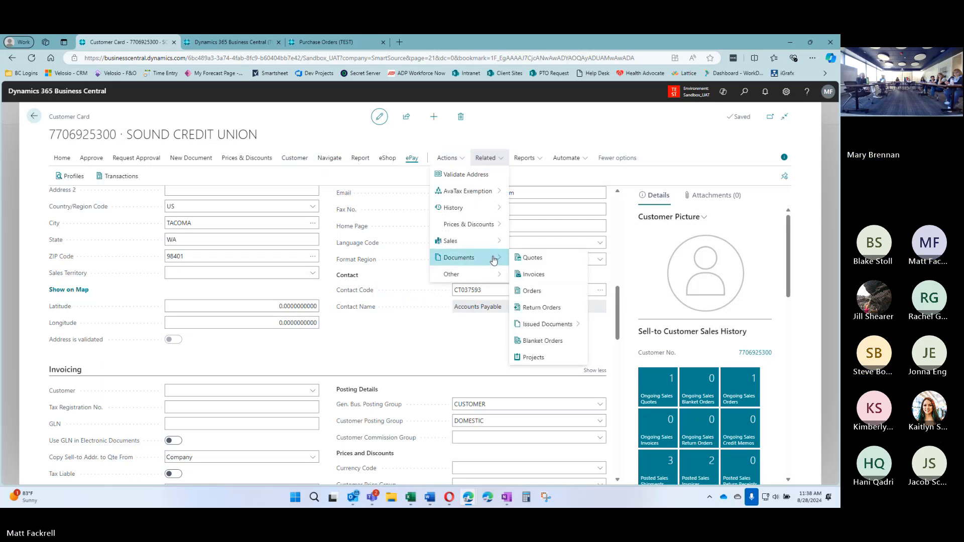
mouse_move(492, 281)
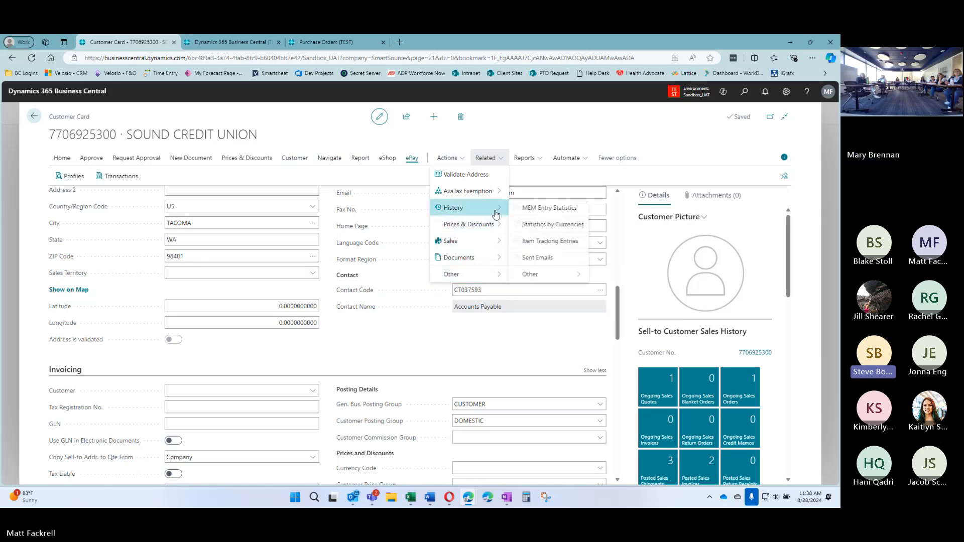
left_click(537, 158)
left_click(537, 131)
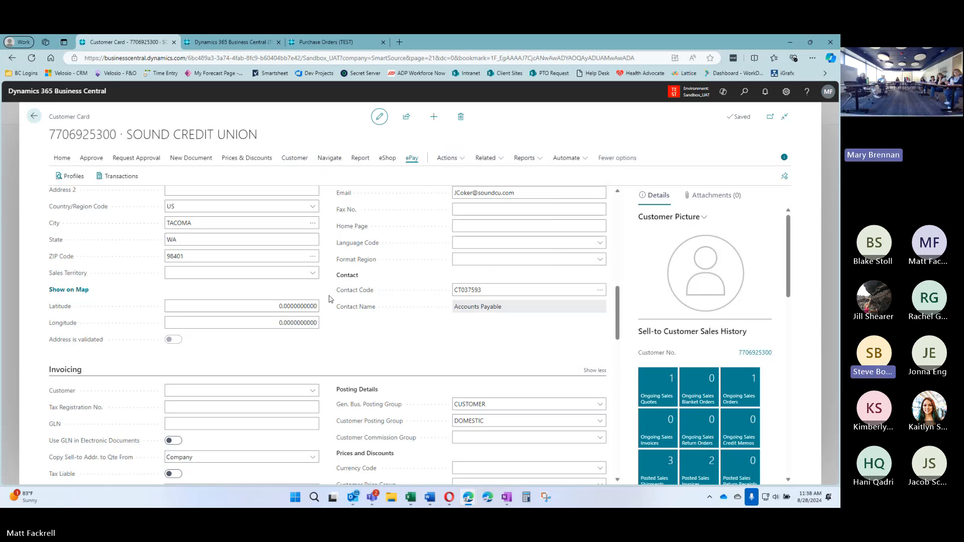
left_click(302, 161)
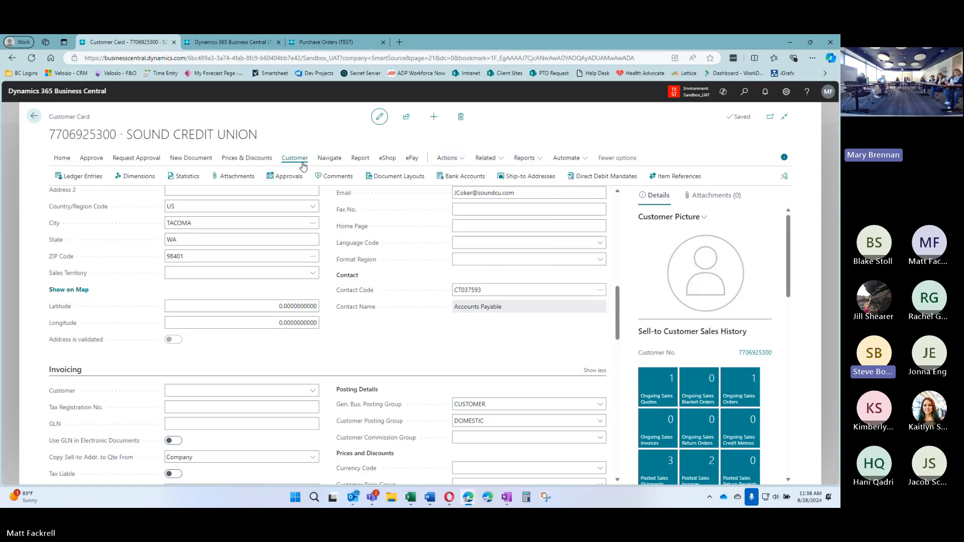
left_click(413, 176)
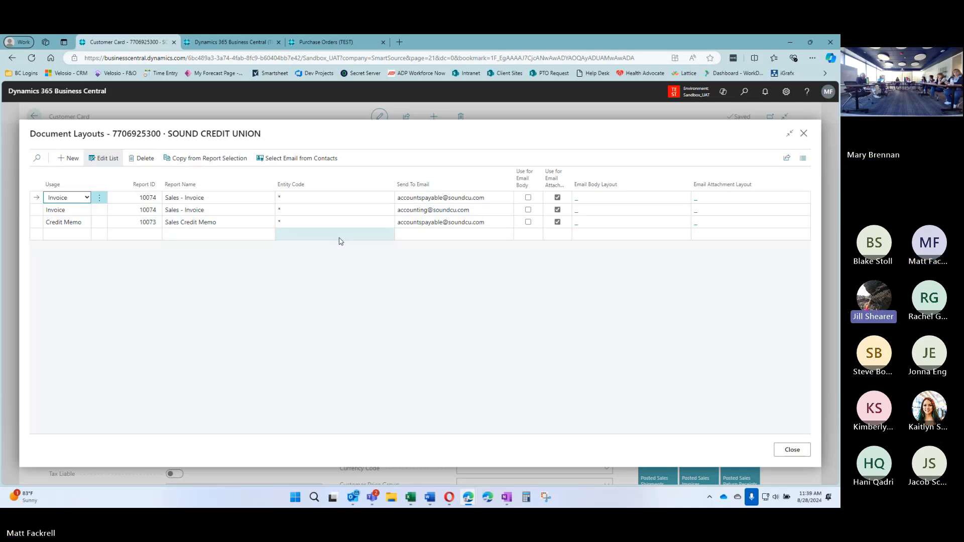
left_click(792, 450)
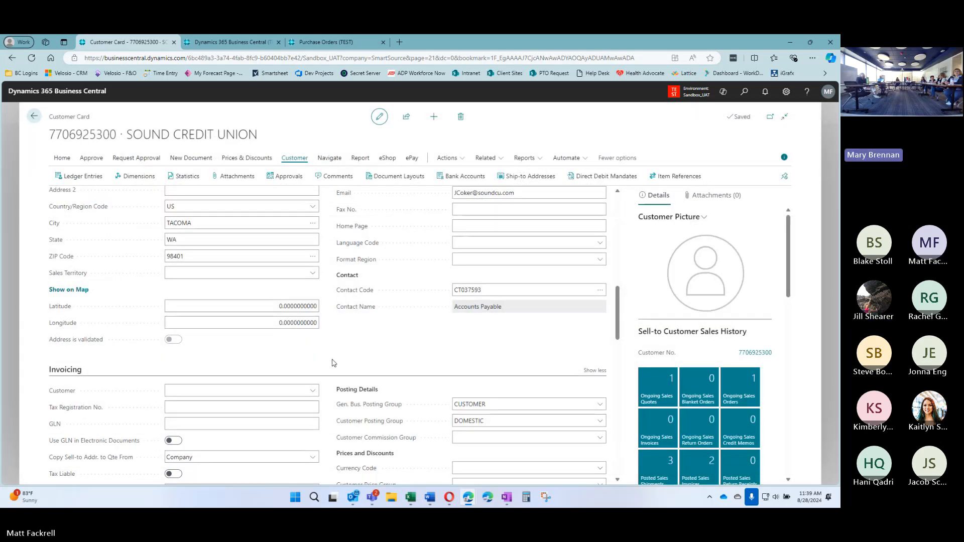
scroll(332, 359, "up", 5)
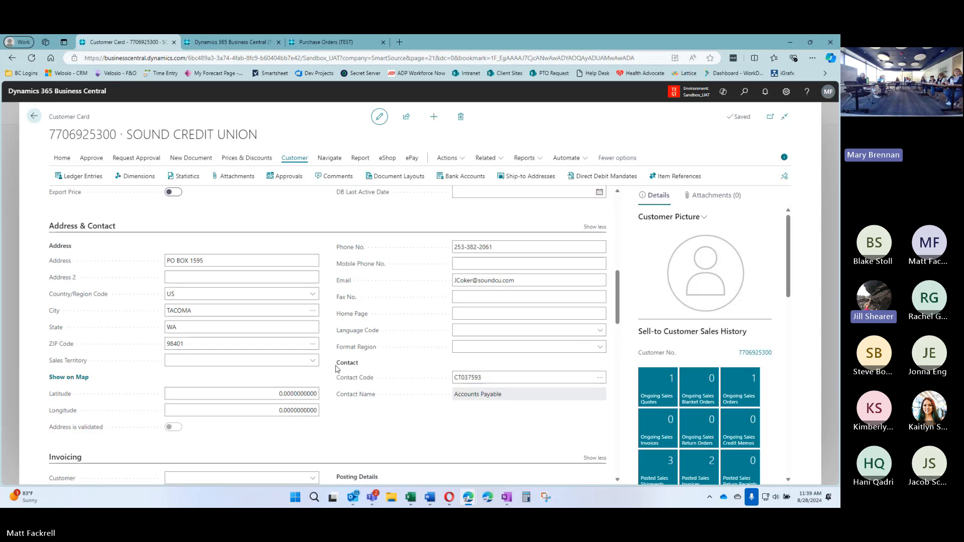
scroll(335, 363, "up", 3)
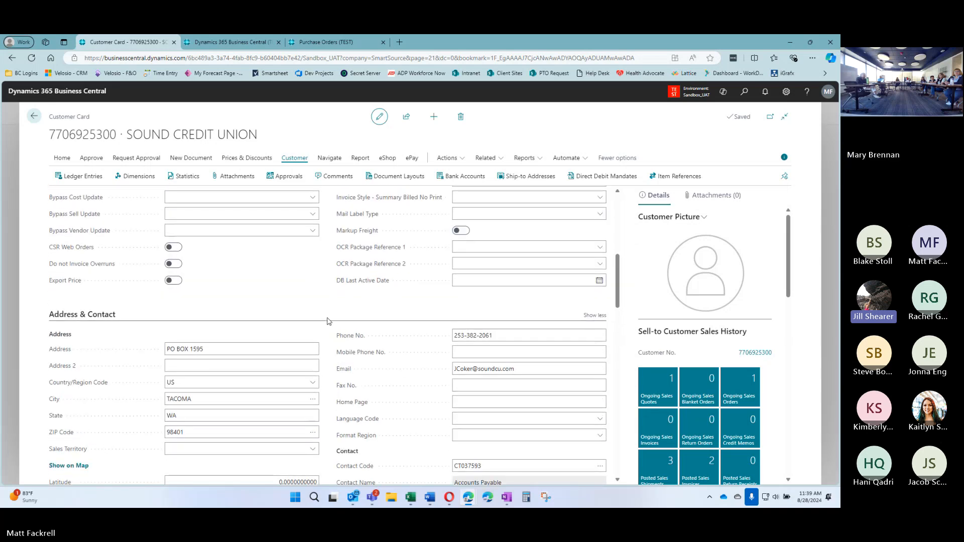
scroll(337, 344, "down", 4)
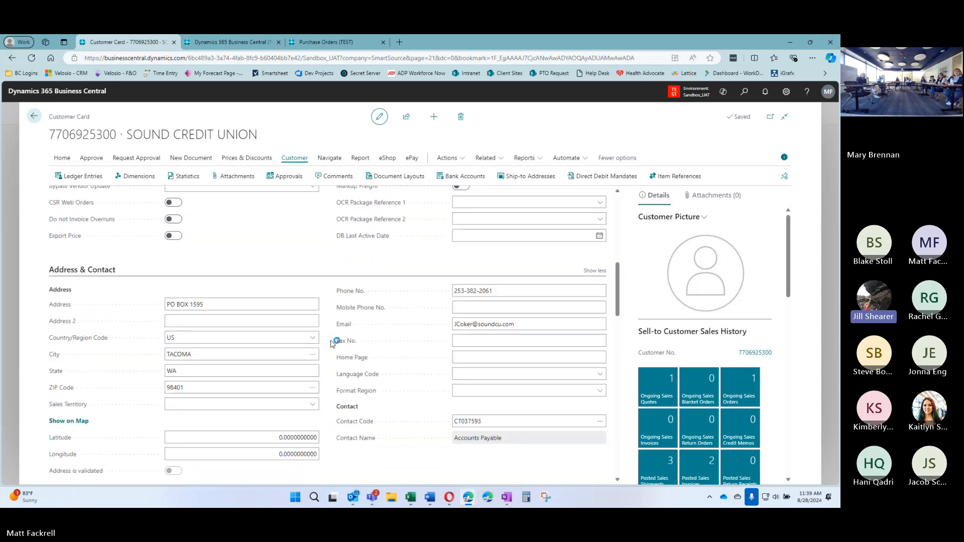
scroll(332, 346, "up", 1)
scroll(331, 350, "down", 3)
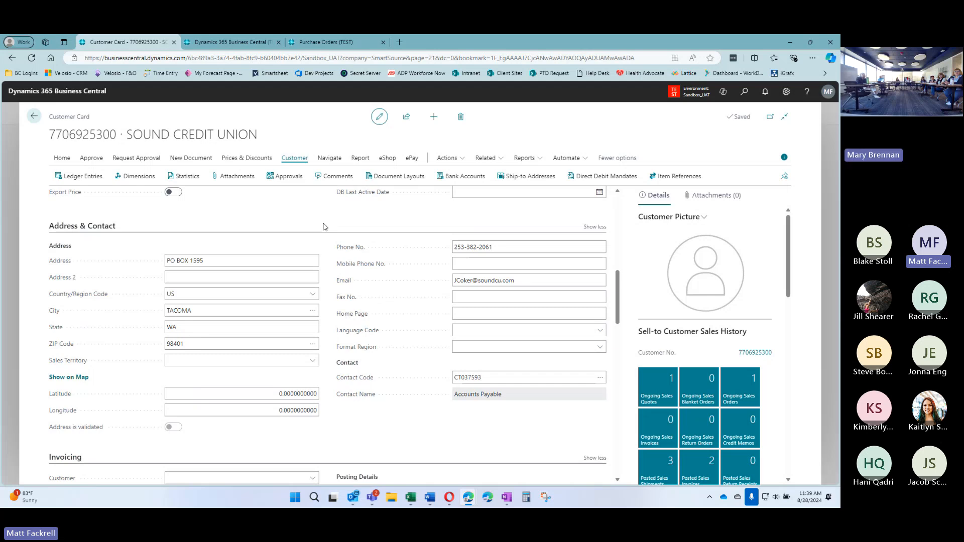
Search 'outbox', confirm the Email Outbox holds no emails, and return to the customer card
left_click(744, 92)
type("outbox")
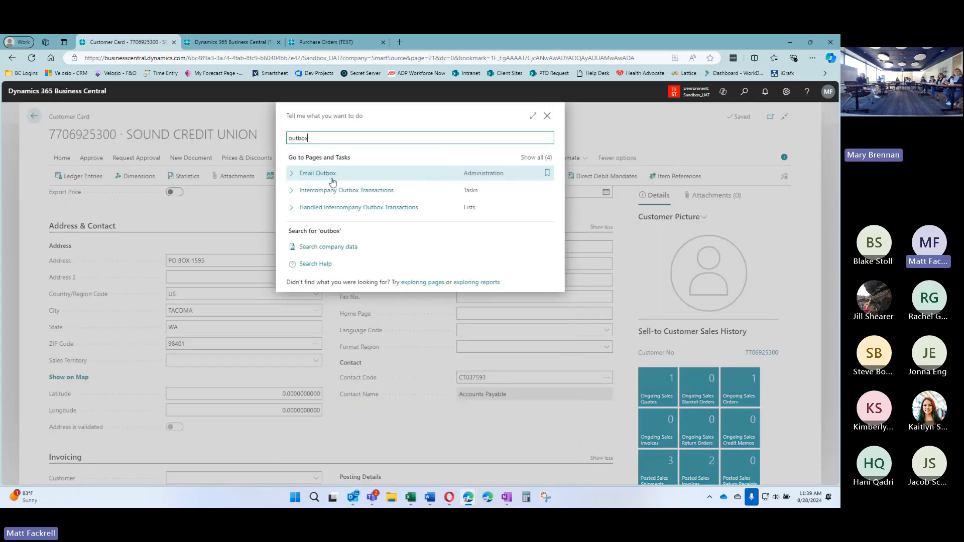
left_click(318, 173)
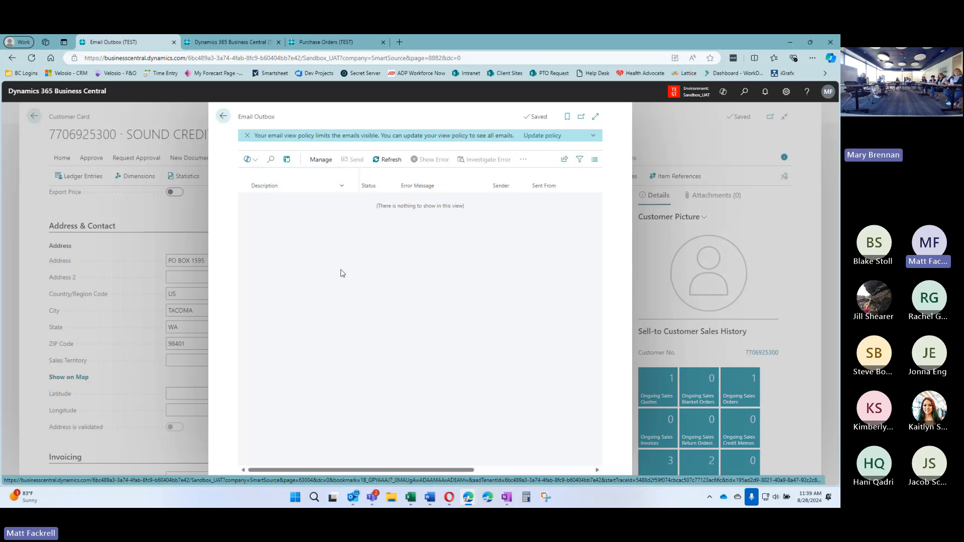
left_click(223, 117)
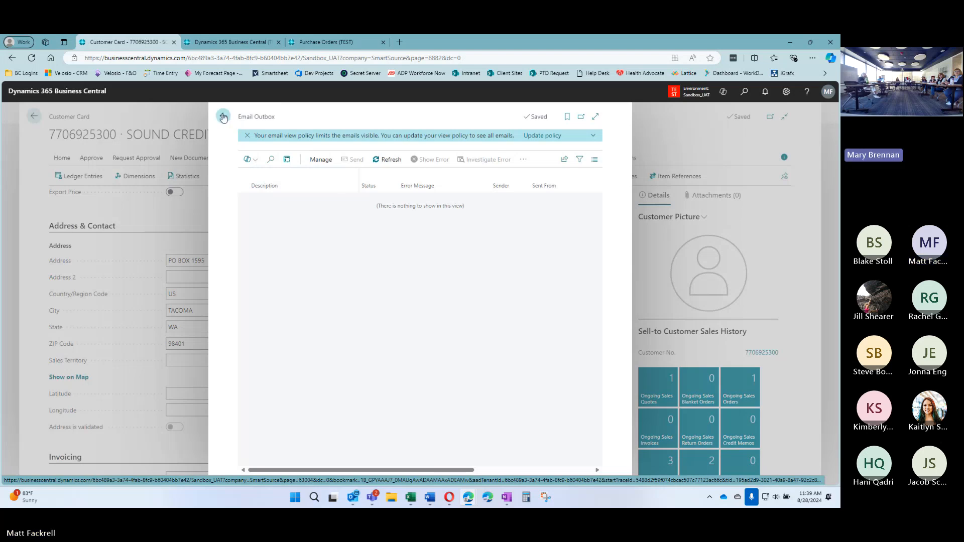
left_click(439, 162)
Browse the customer card's Related, Report and Actions menus, ending on Related > History
left_click(487, 158)
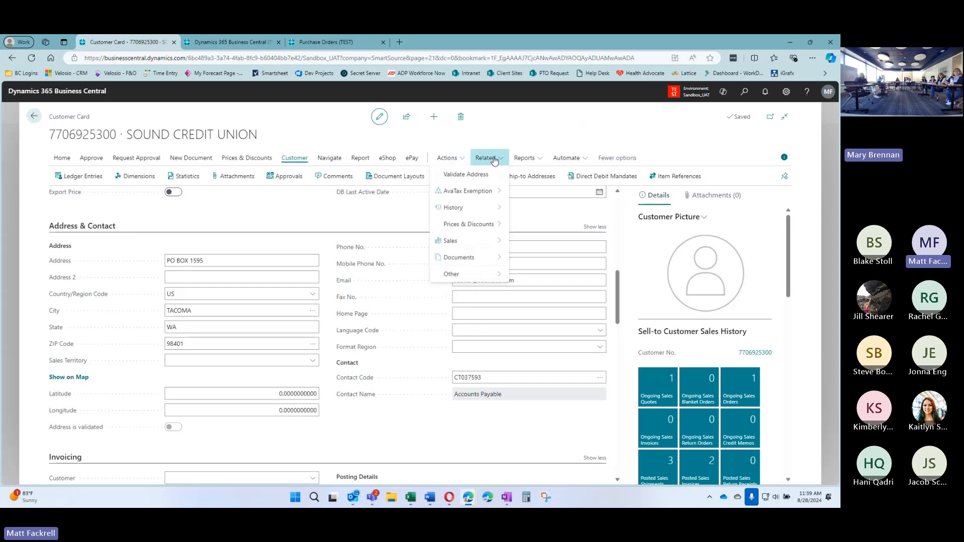
mouse_move(487, 257)
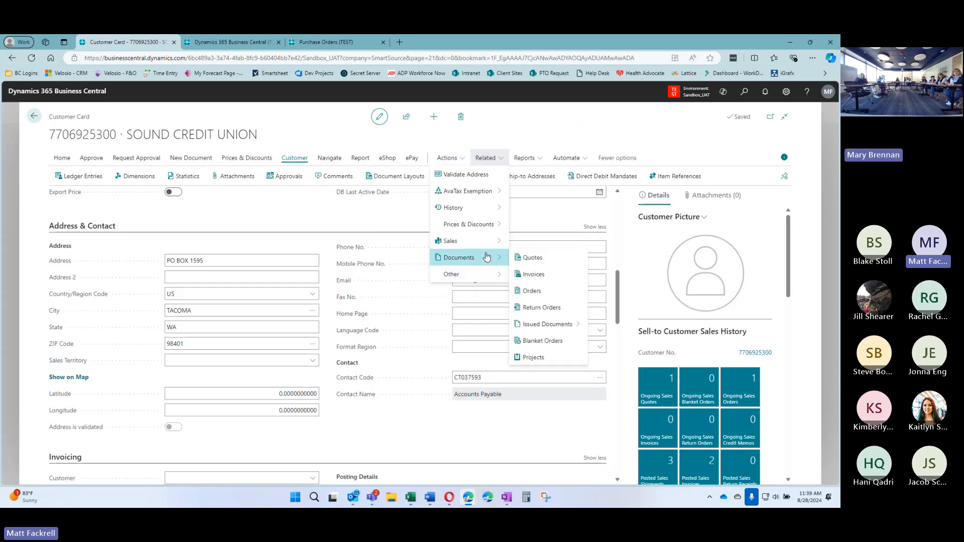
mouse_move(478, 274)
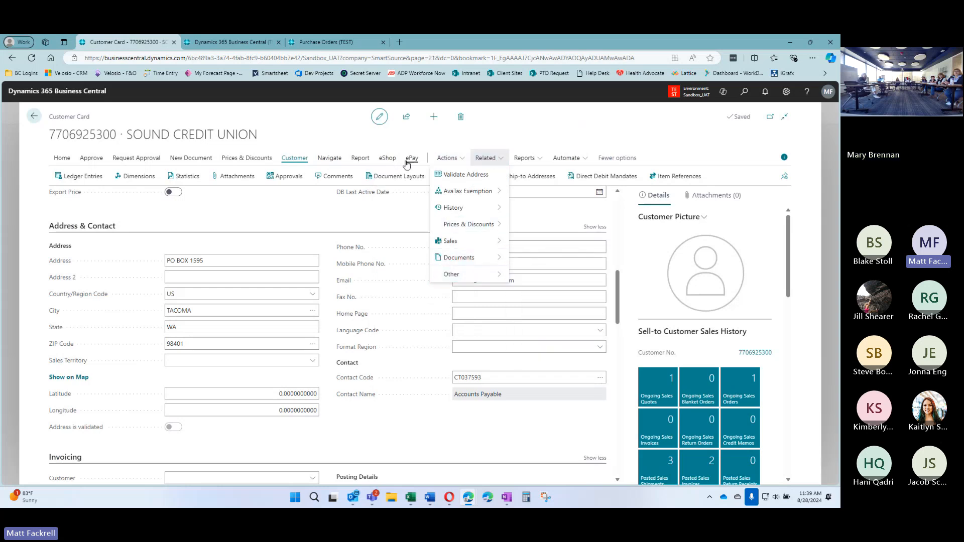
left_click(359, 159)
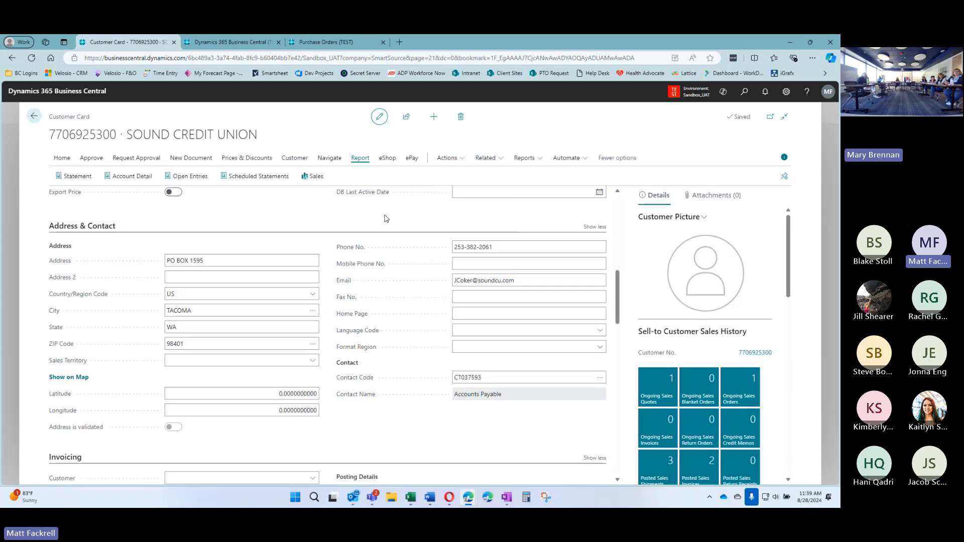
left_click(447, 158)
mouse_move(435, 333)
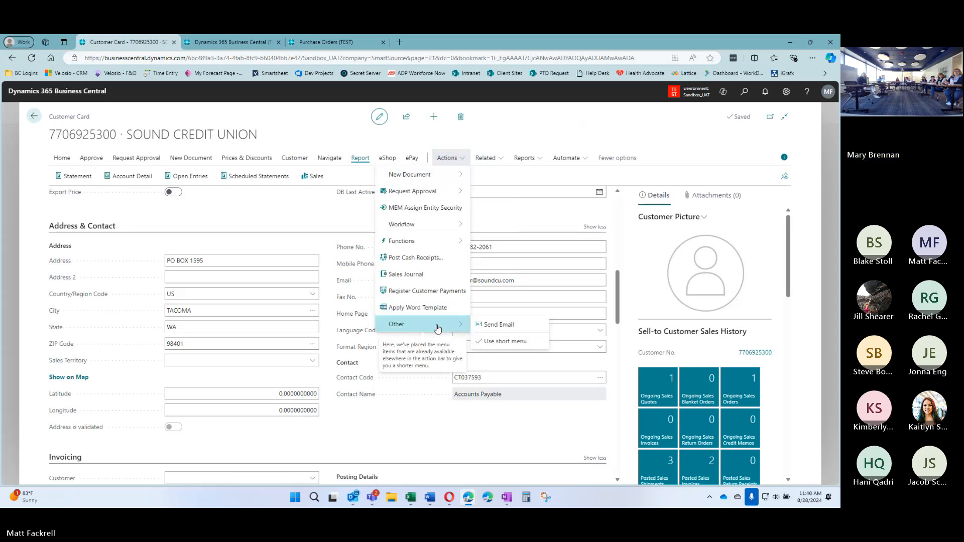
mouse_move(450, 225)
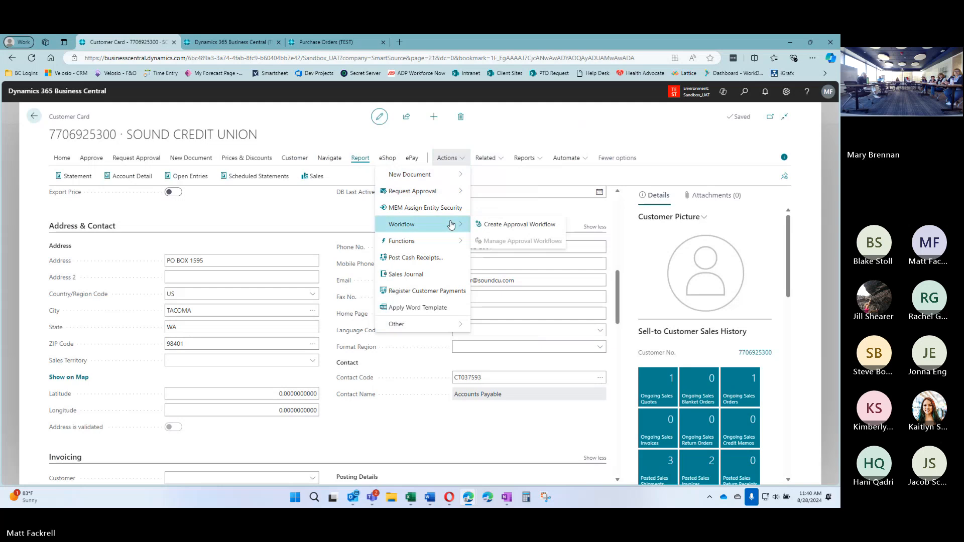
left_click(484, 158)
mouse_move(484, 216)
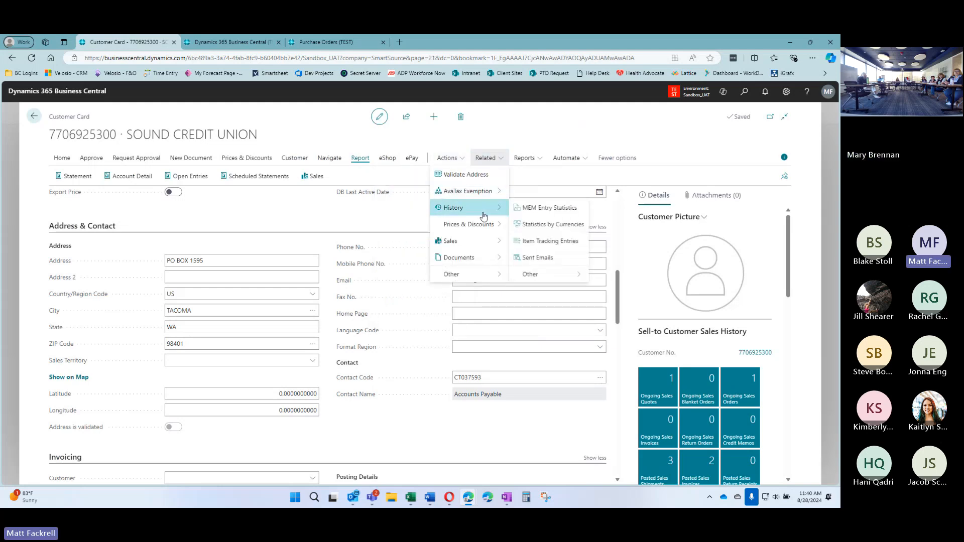
Check Sound Credit Union's Sent Emails, find the list empty, and go back to its card
left_click(541, 259)
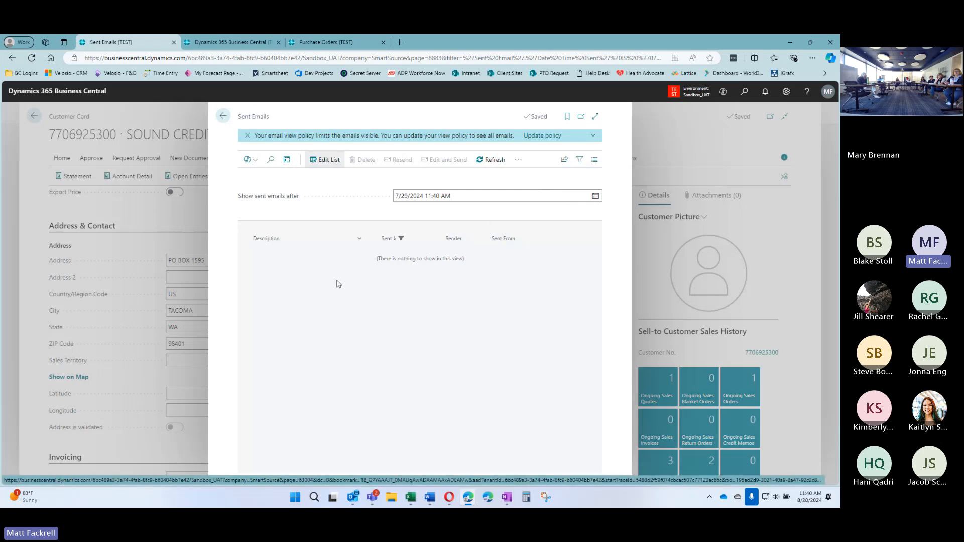
left_click(223, 120)
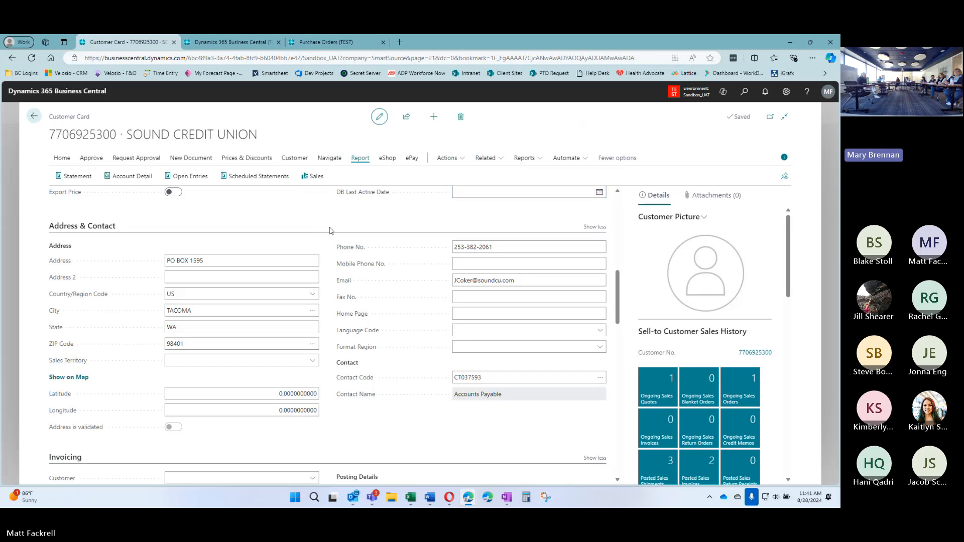
Show the Customer actions and scroll to the sales history tiles and 500.00 balance
left_click(332, 159)
left_click(293, 159)
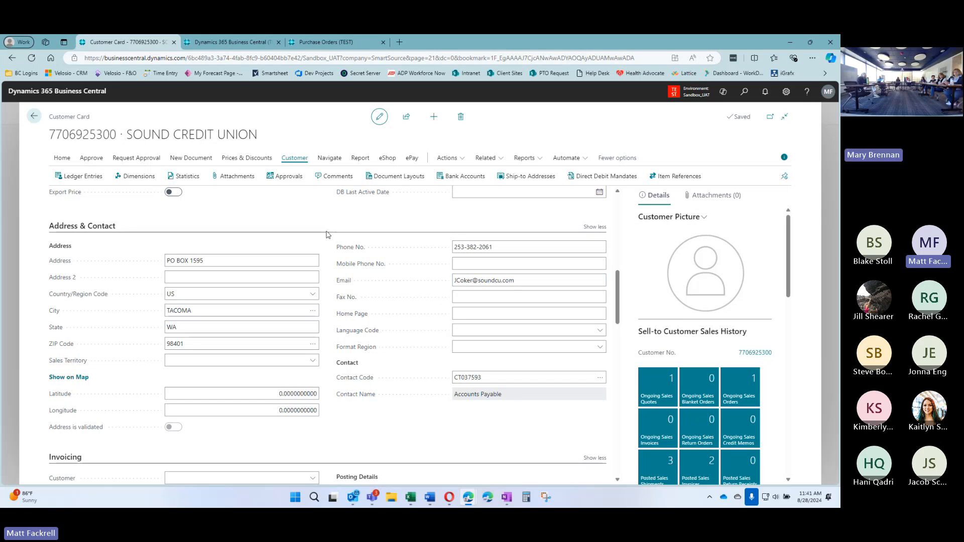
scroll(329, 233, "down", 1)
scroll(332, 281, "down", 1)
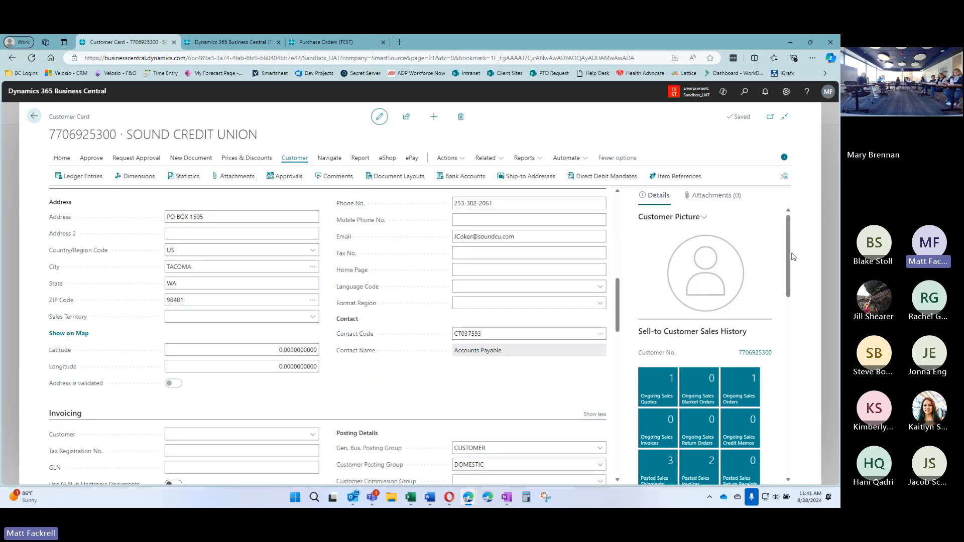
scroll(790, 266, "down", 3)
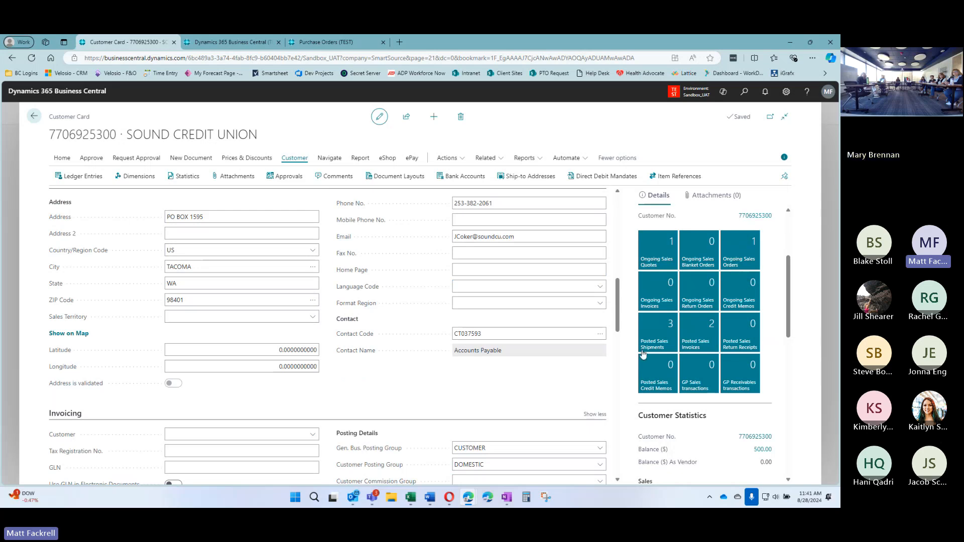
Open posted invoice PS-INV103026 from Posted Sales Invoices and browse its Related and Other actions
left_click(699, 332)
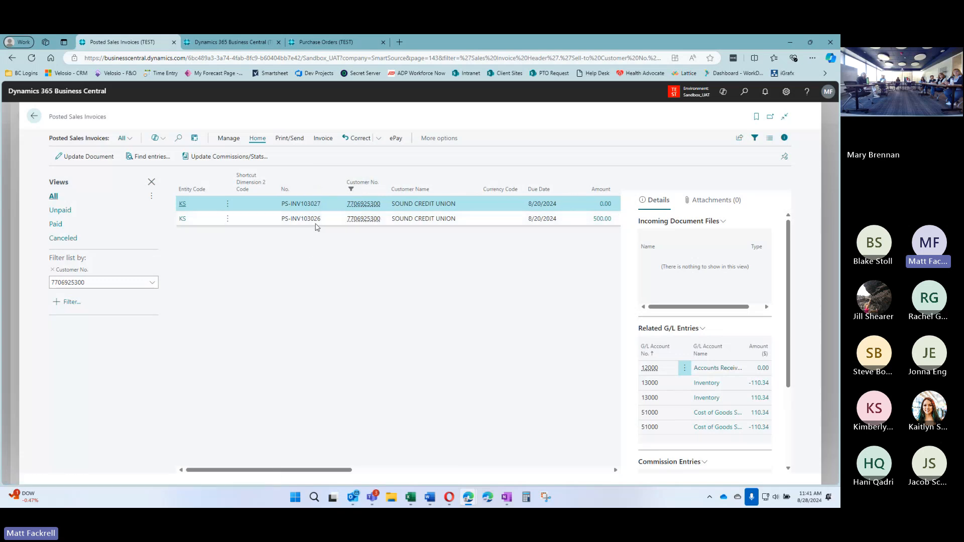
left_click(438, 223)
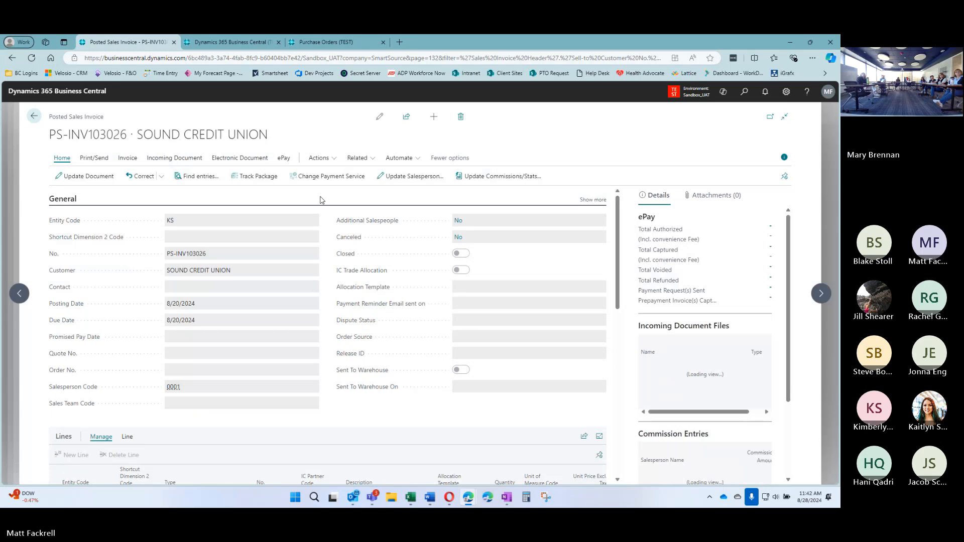
left_click(367, 160)
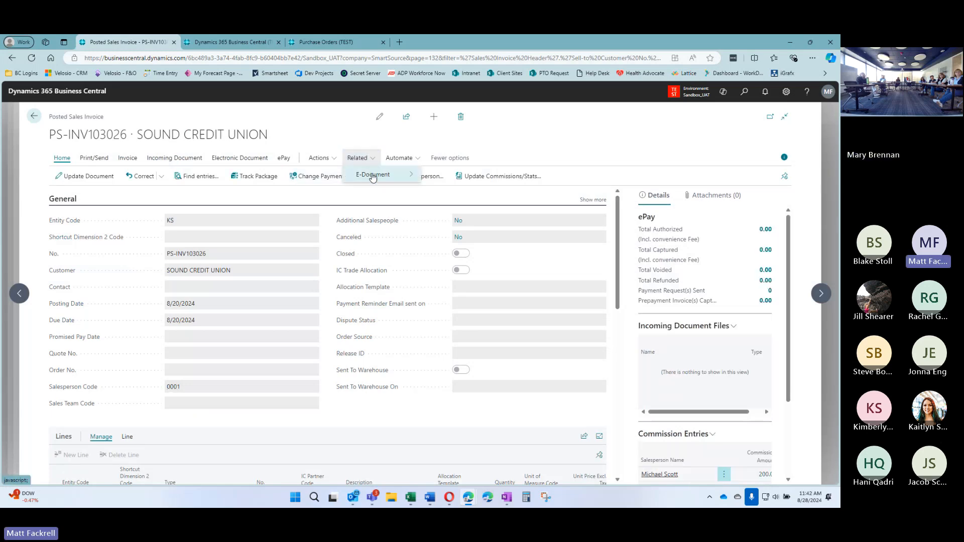
left_click(318, 158)
left_click(333, 190)
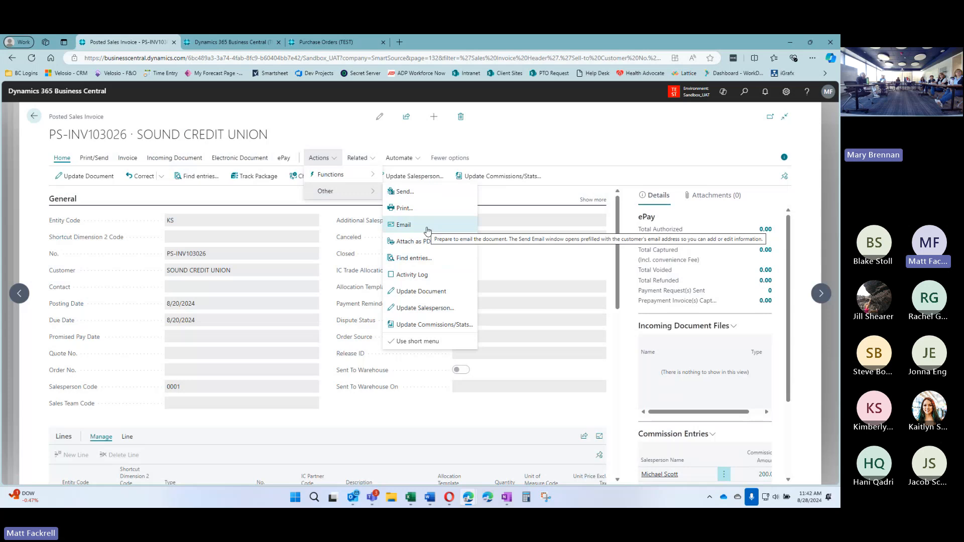
Browse the posted invoice's Related and Actions menus
left_click(357, 158)
mouse_move(383, 174)
left_click(321, 158)
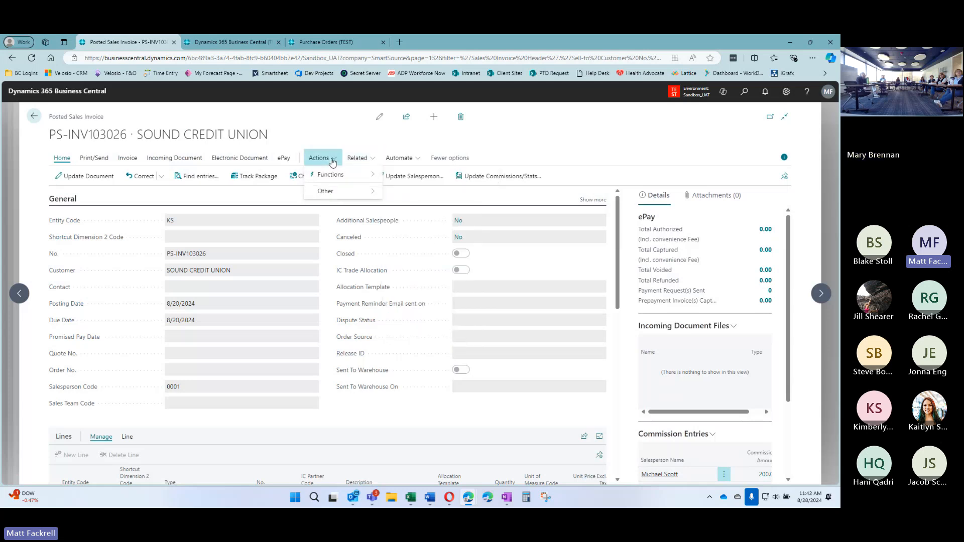
mouse_move(337, 179)
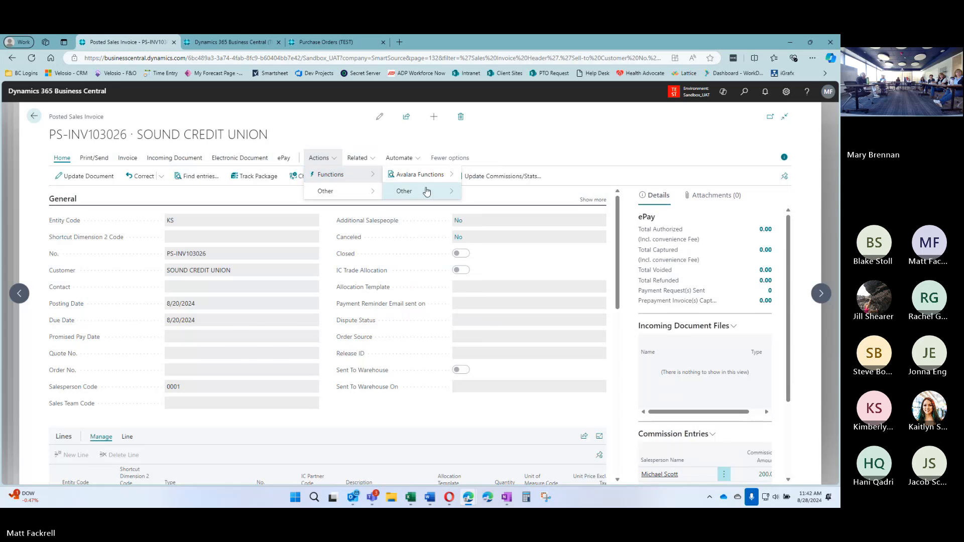
mouse_move(364, 196)
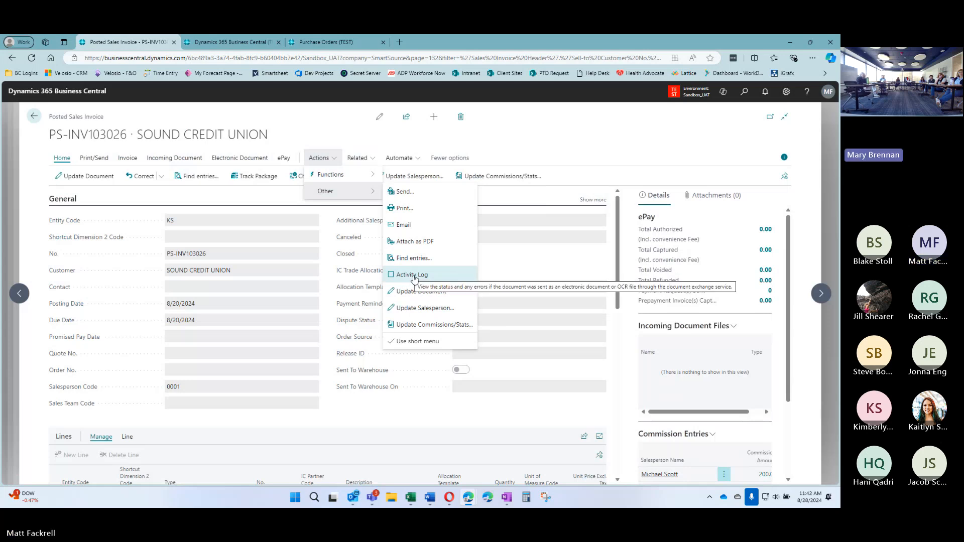
left_click(330, 262)
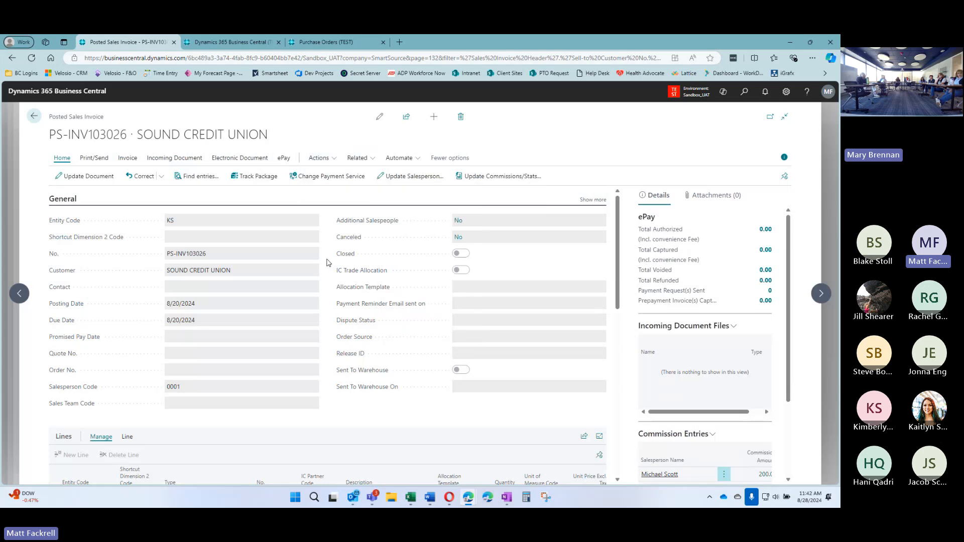
Cycle through the Invoice, Incoming Document, Electronic Document and ePay tabs, then choose Print/Send
left_click(128, 158)
left_click(174, 158)
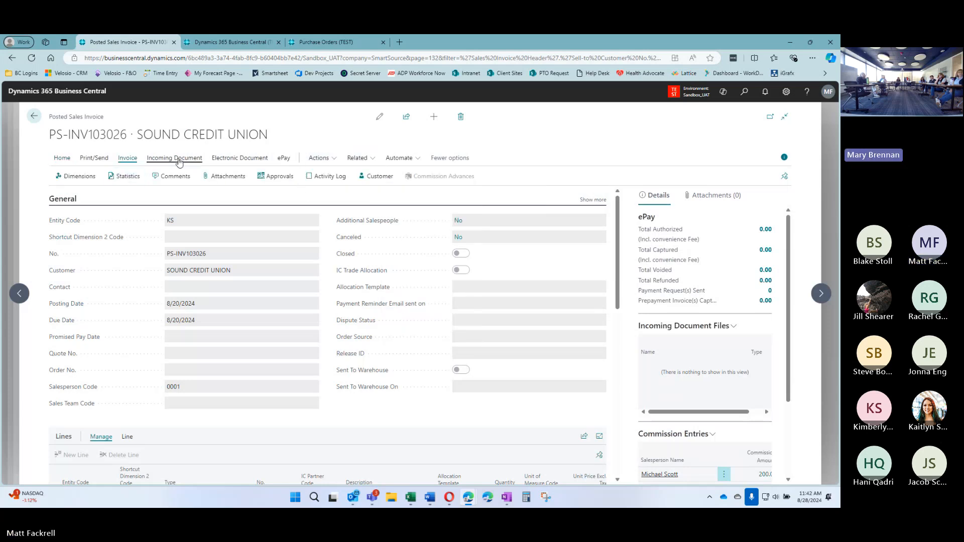
left_click(235, 158)
left_click(283, 158)
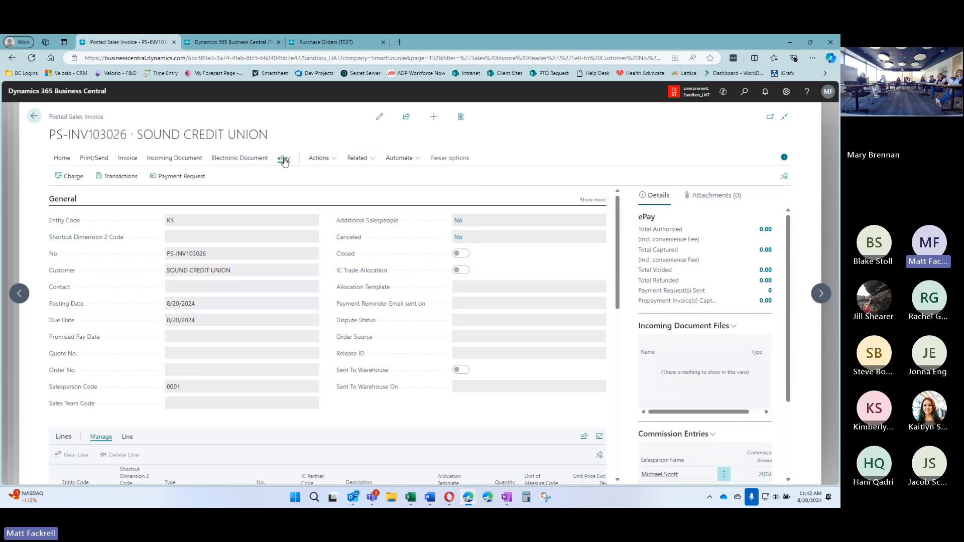
left_click(94, 158)
left_click(56, 159)
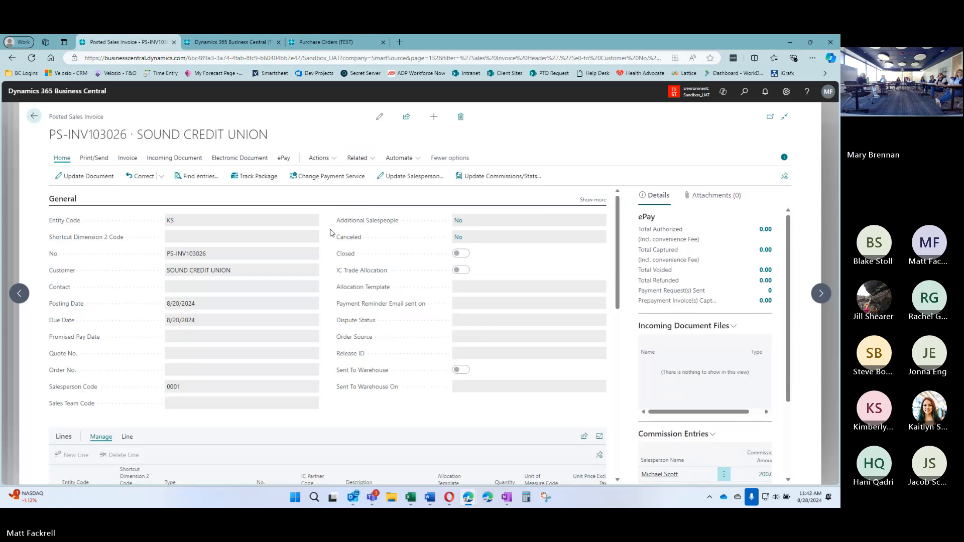
left_click(93, 158)
Start an e-mail for PS-INV103026 and review its recipient, message text and Cc/Bcc fields
left_click(107, 180)
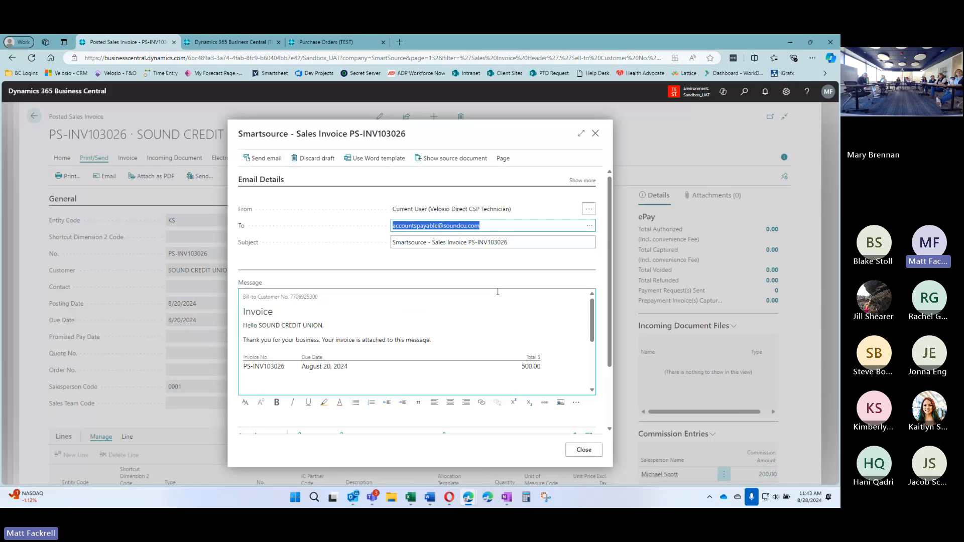
left_click(387, 261)
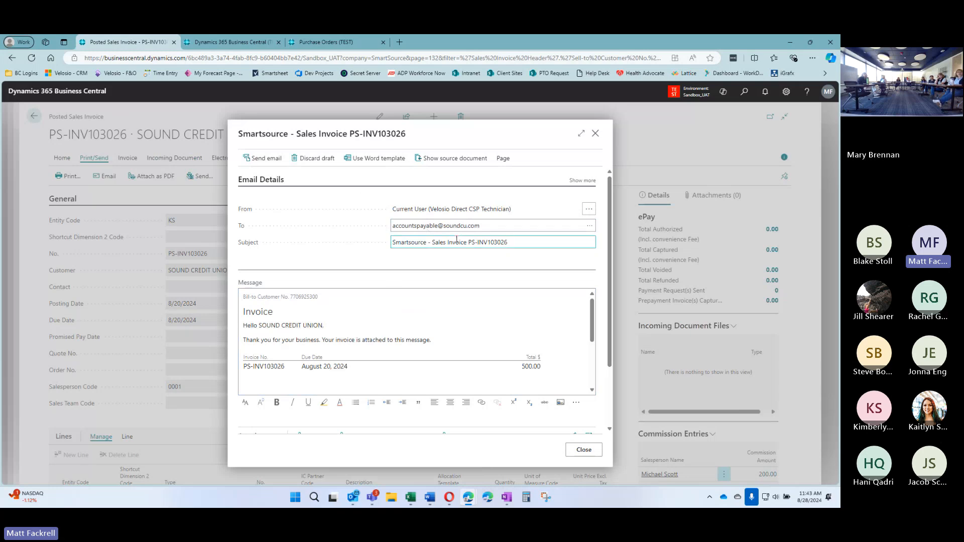
scroll(394, 266, "down", 8)
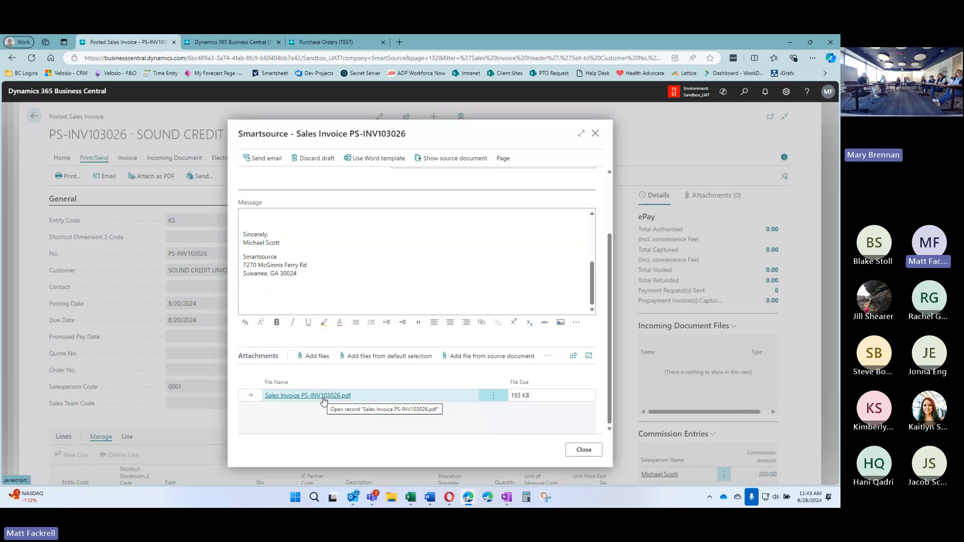
scroll(377, 273, "up", 1)
scroll(378, 272, "up", 6)
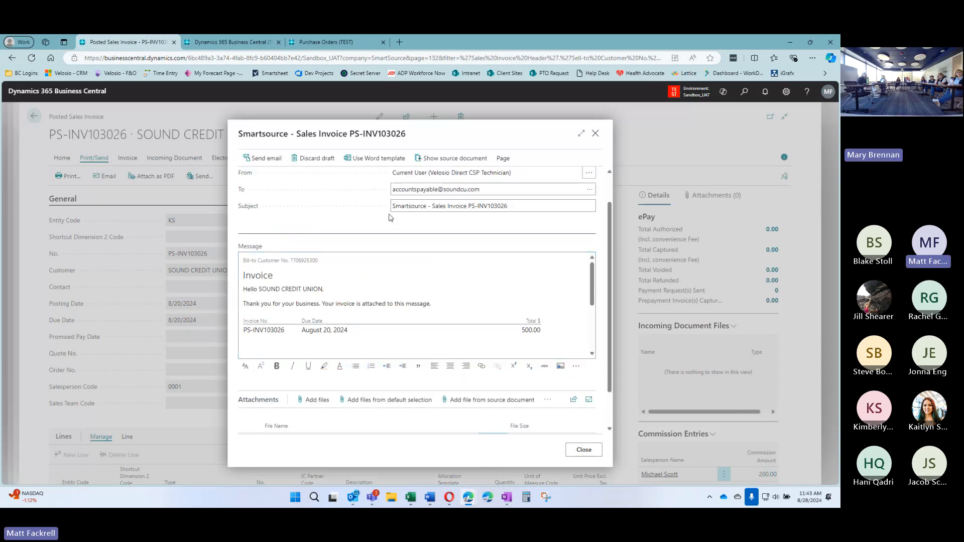
left_click(437, 303)
scroll(366, 306, "up", 2)
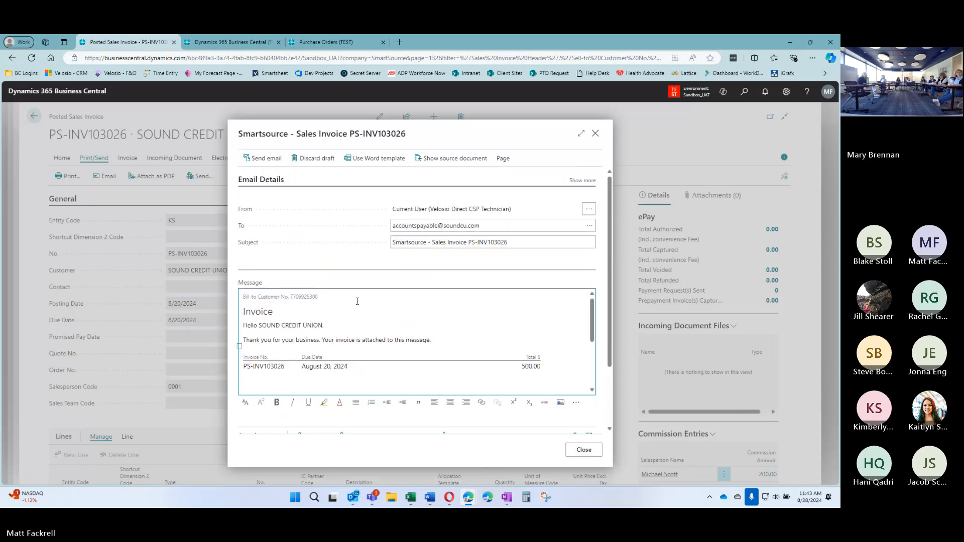
left_click(589, 182)
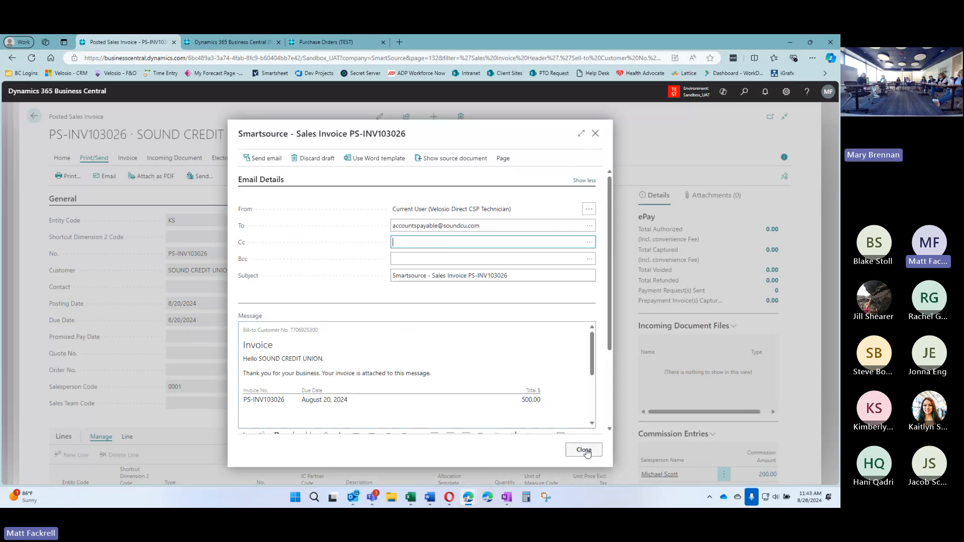
Discard the unsent invoice e-mail draft, confirming with Yes
left_click(316, 159)
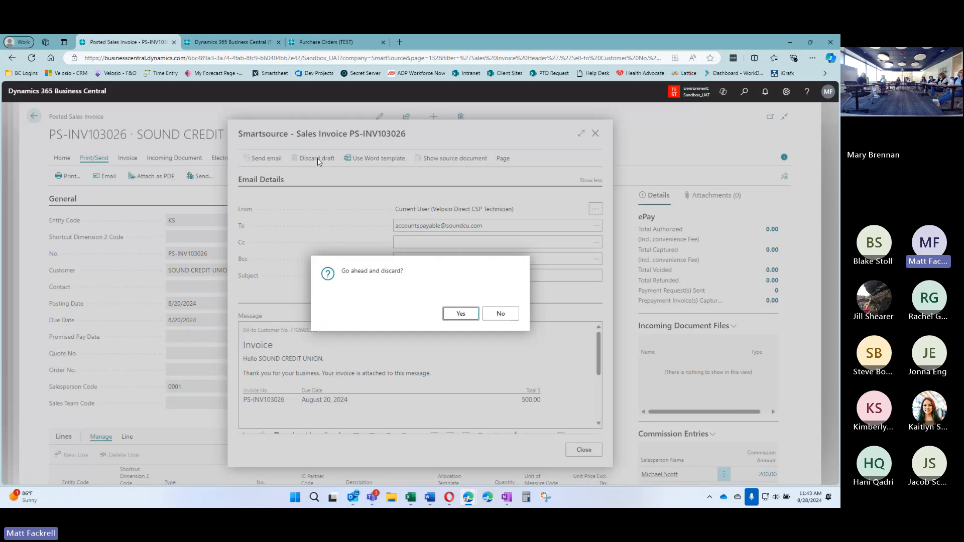
left_click(457, 320)
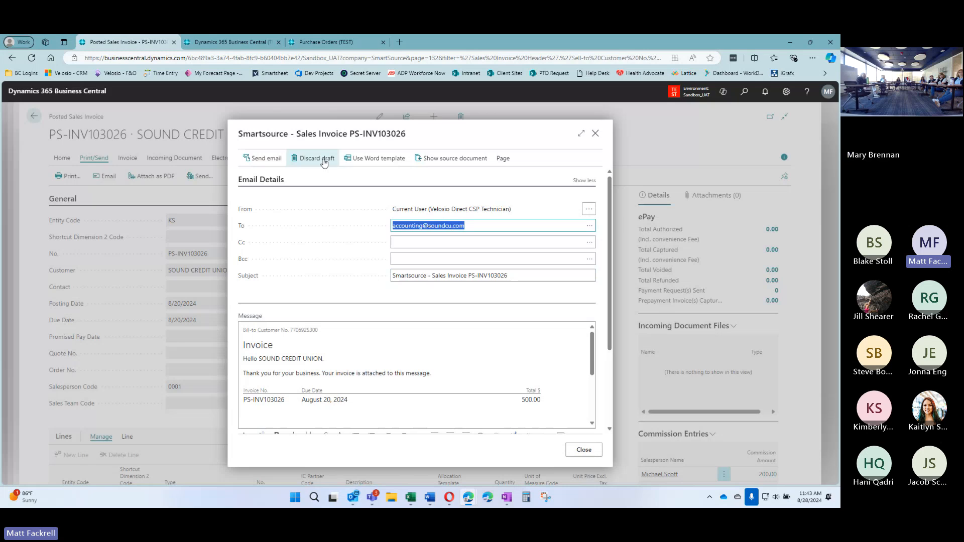
left_click(323, 160)
left_click(458, 313)
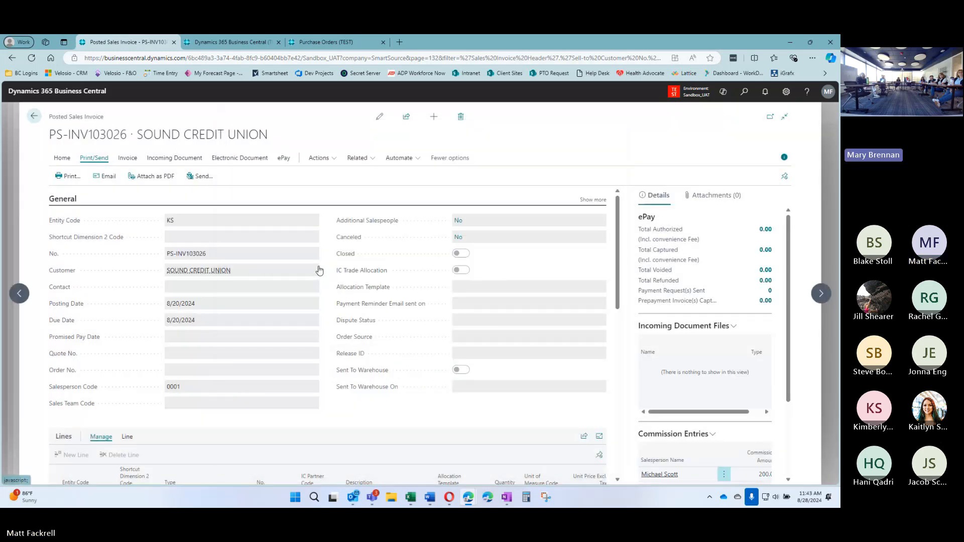
Back out to the customer card, personalize its Document Layouts page, then close it
left_click(34, 116)
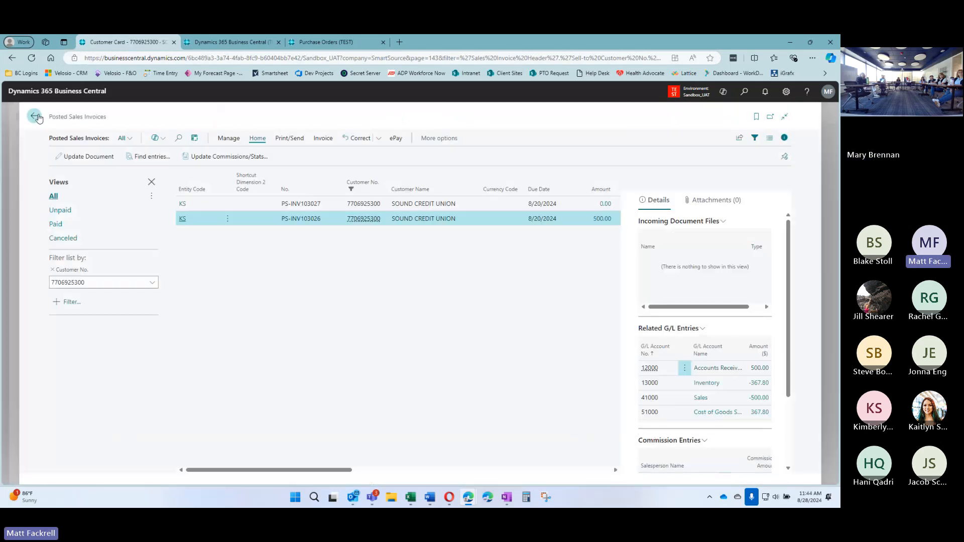
left_click(34, 116)
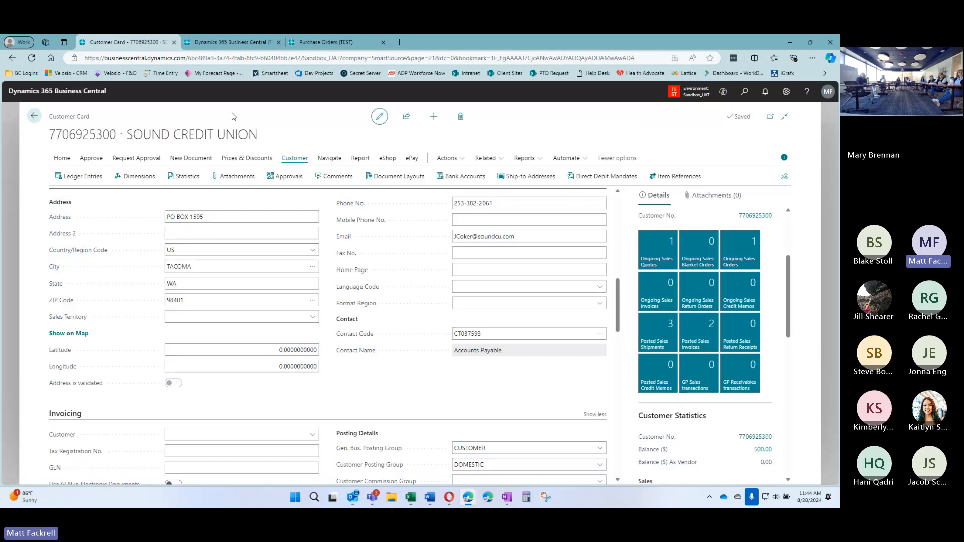
left_click(394, 175)
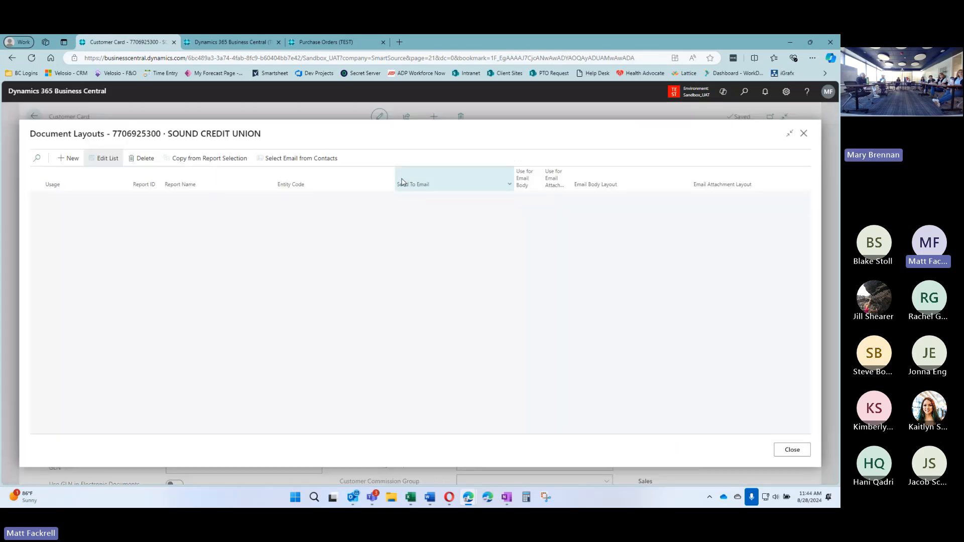
left_click(787, 95)
left_click(781, 109)
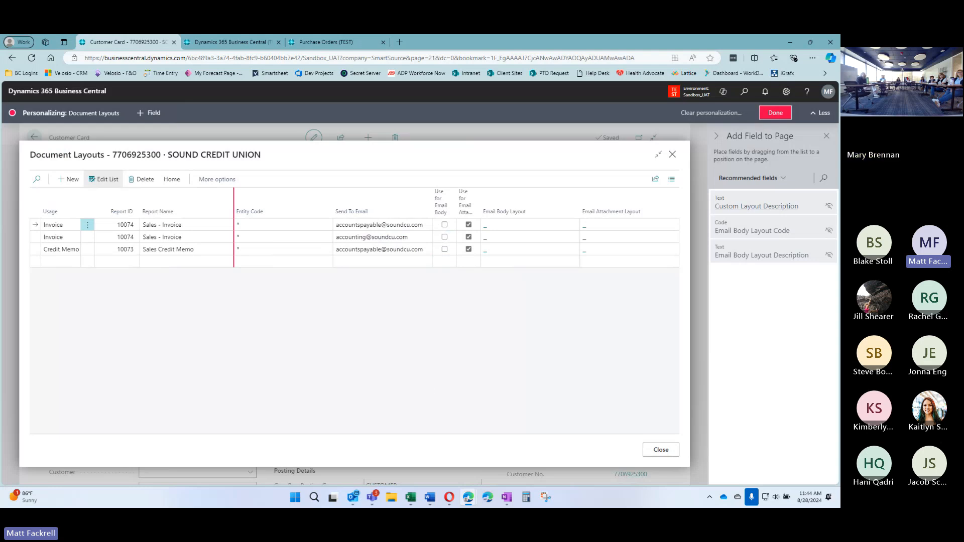
key("alt+Tab")
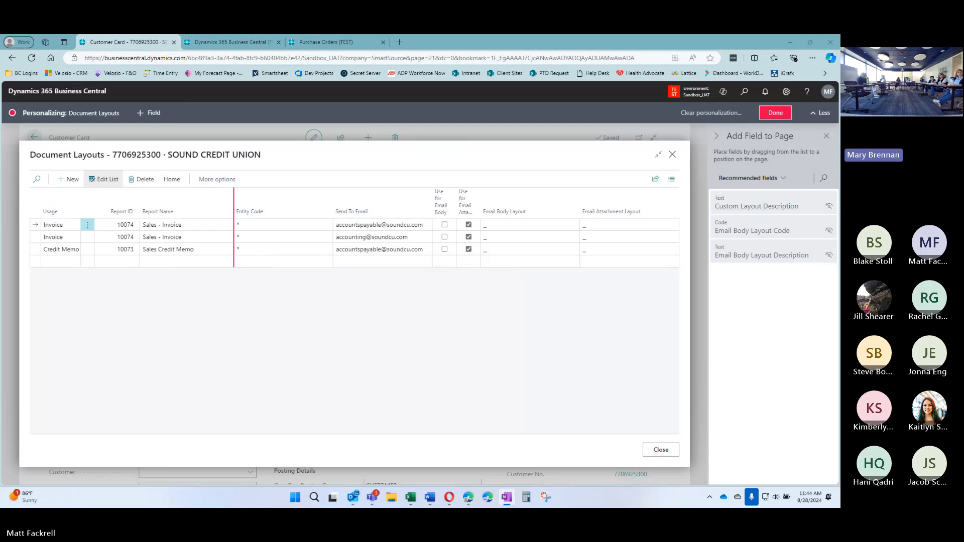
left_click(775, 112)
left_click(804, 133)
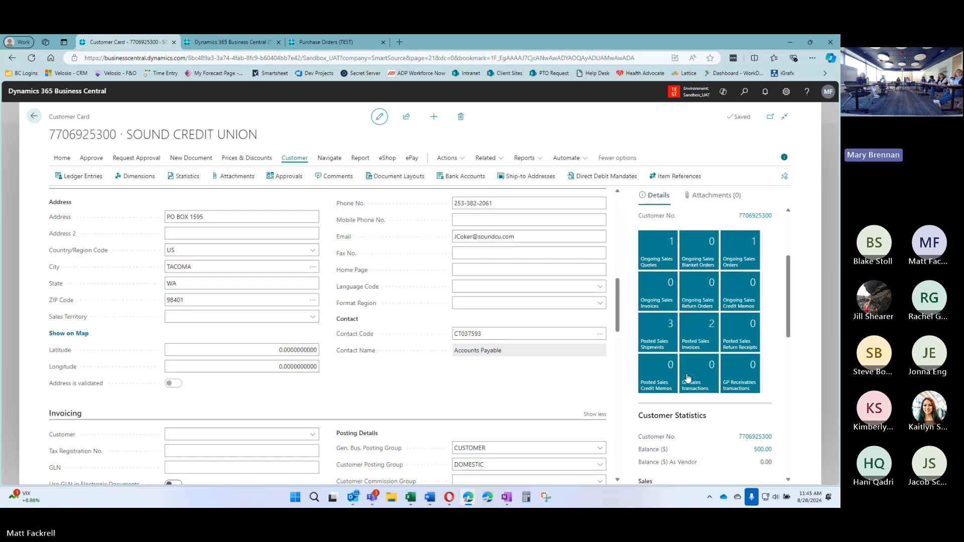
left_click(696, 333)
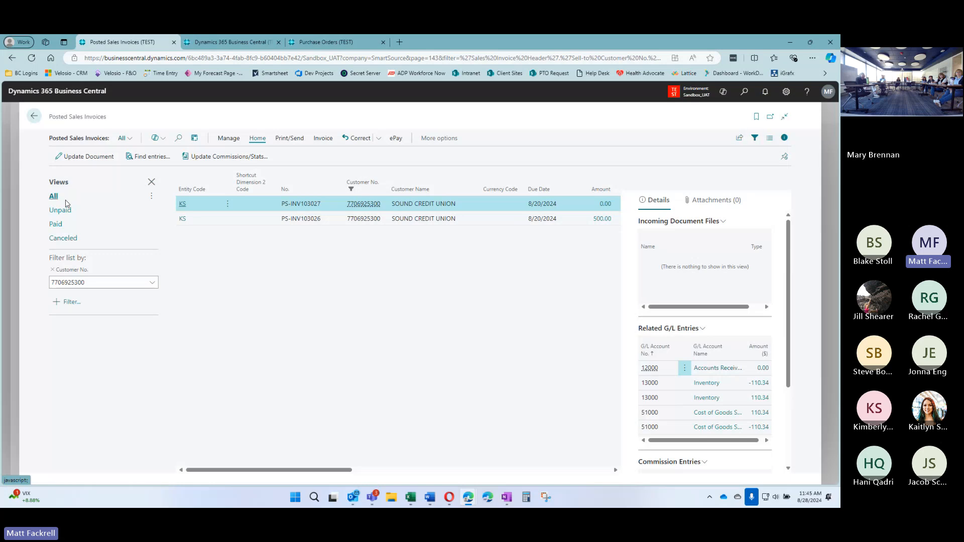
left_click(151, 182)
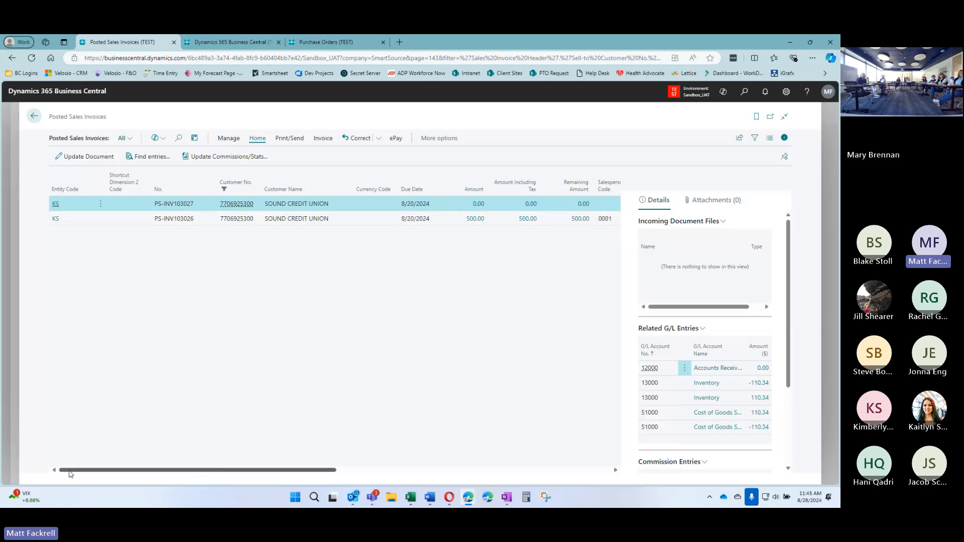
left_click_drag(69, 474, 249, 480)
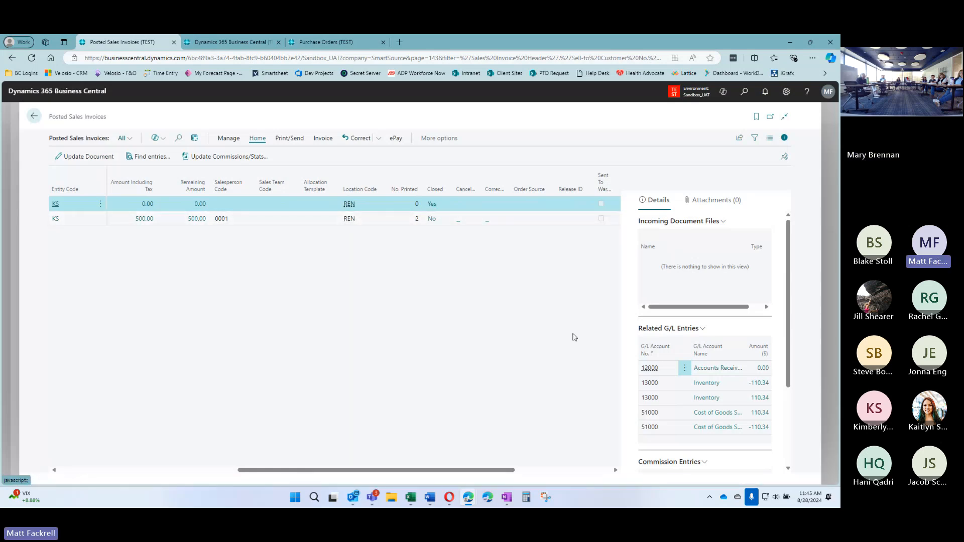
left_click(57, 204)
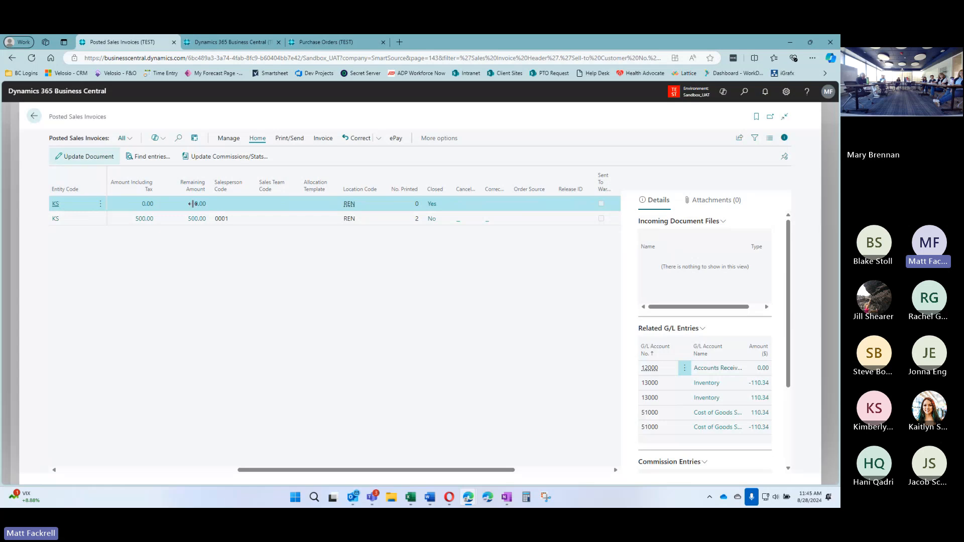
left_click(709, 346)
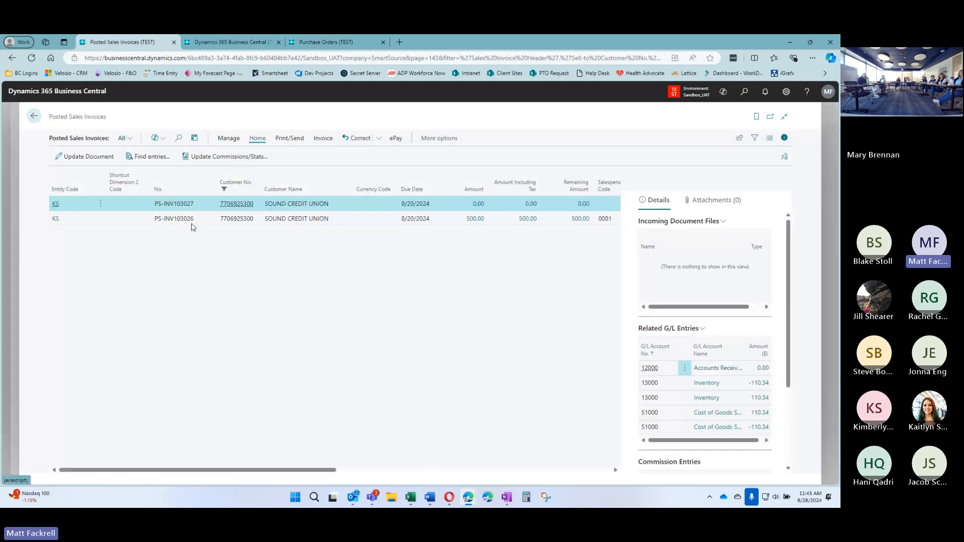
left_click(755, 137)
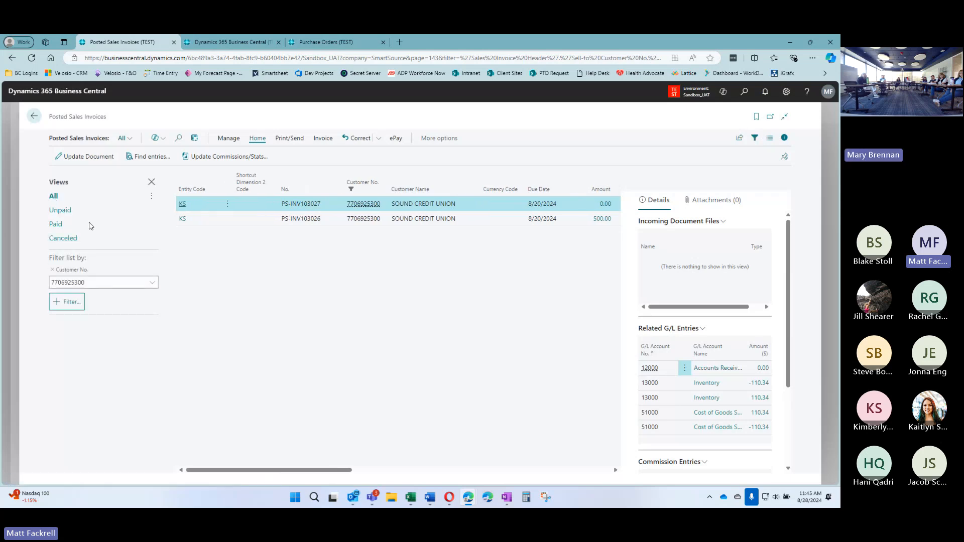
left_click(63, 211)
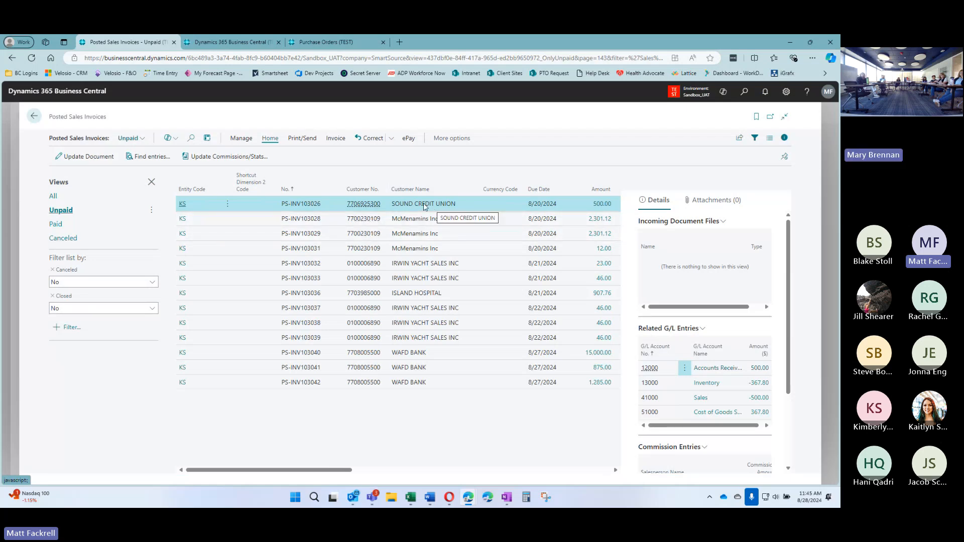
left_click(70, 327)
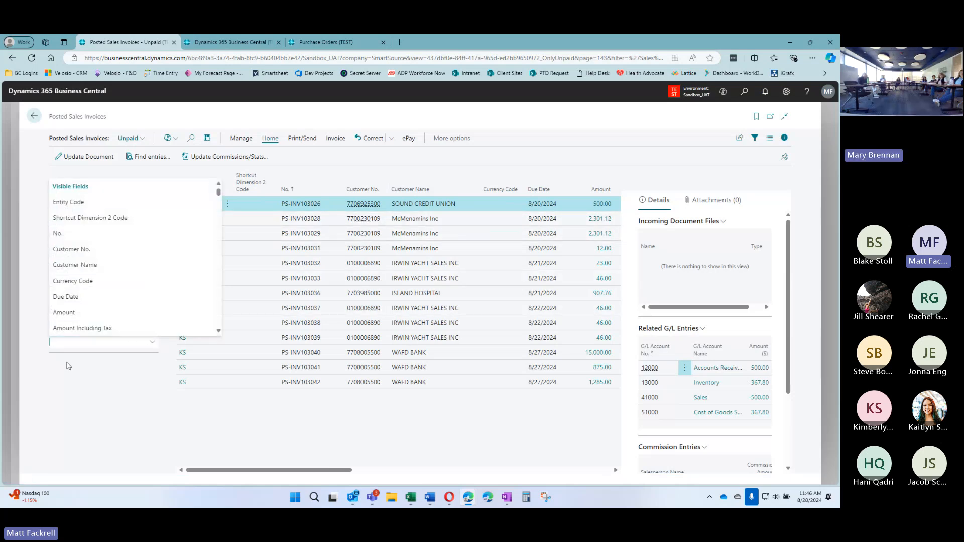
left_click(60, 379)
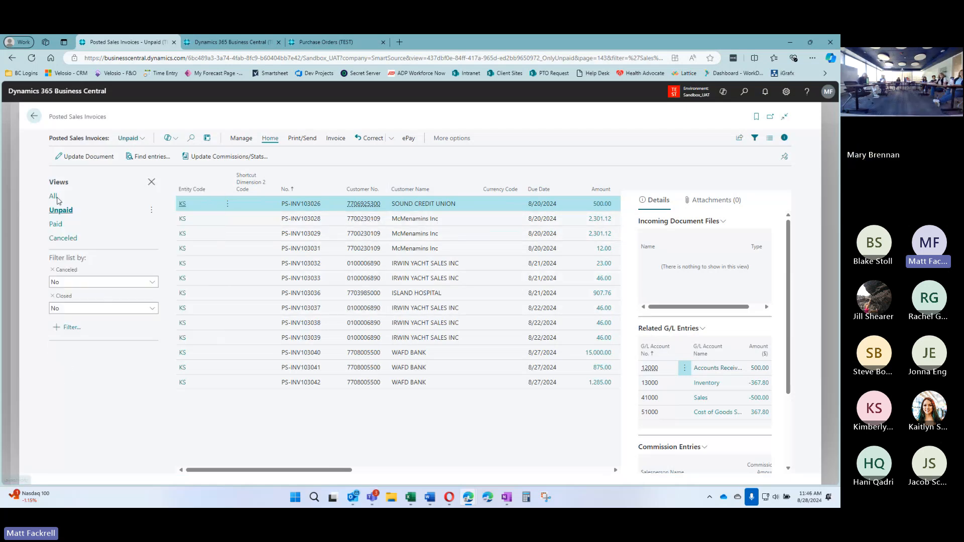
left_click(34, 117)
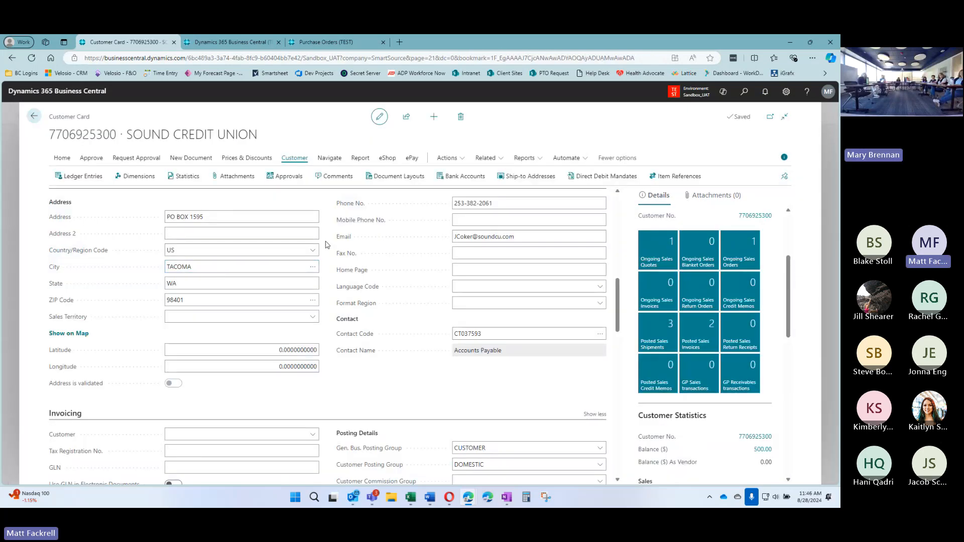
scroll(329, 271, "up", 10)
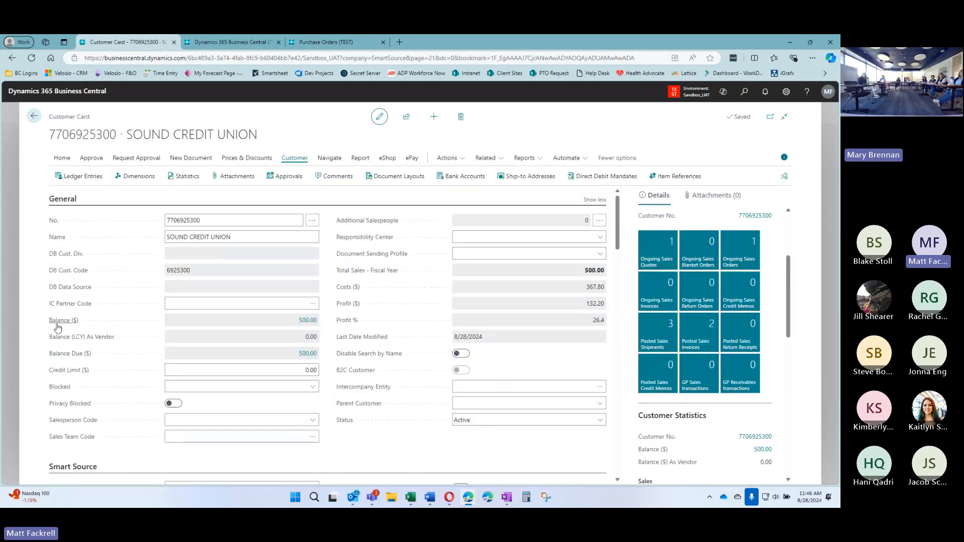
left_click(306, 354)
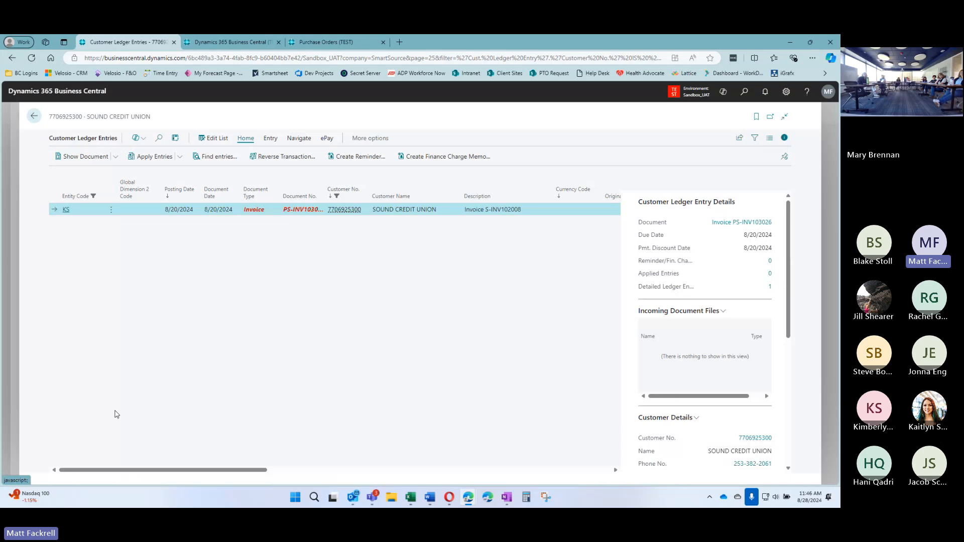
left_click_drag(92, 470, 366, 476)
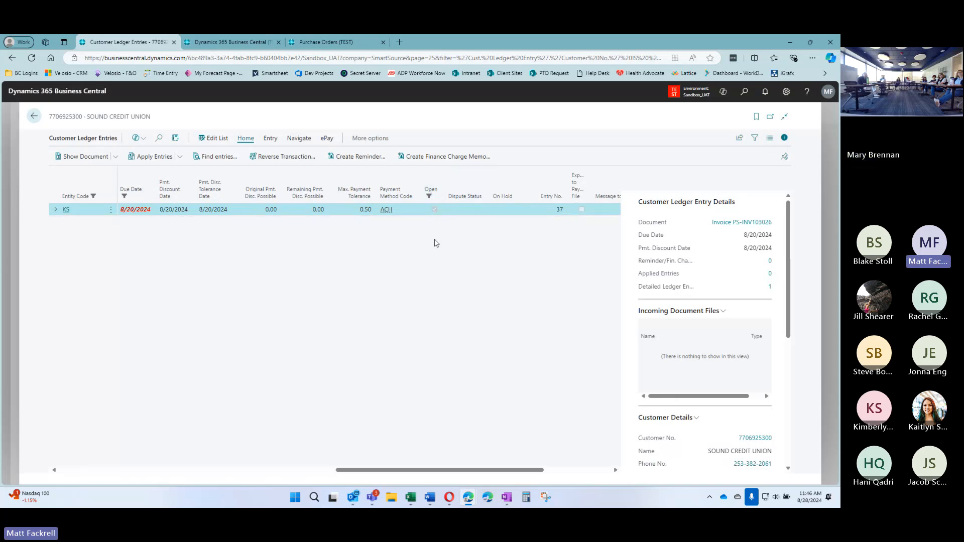
left_click(754, 139)
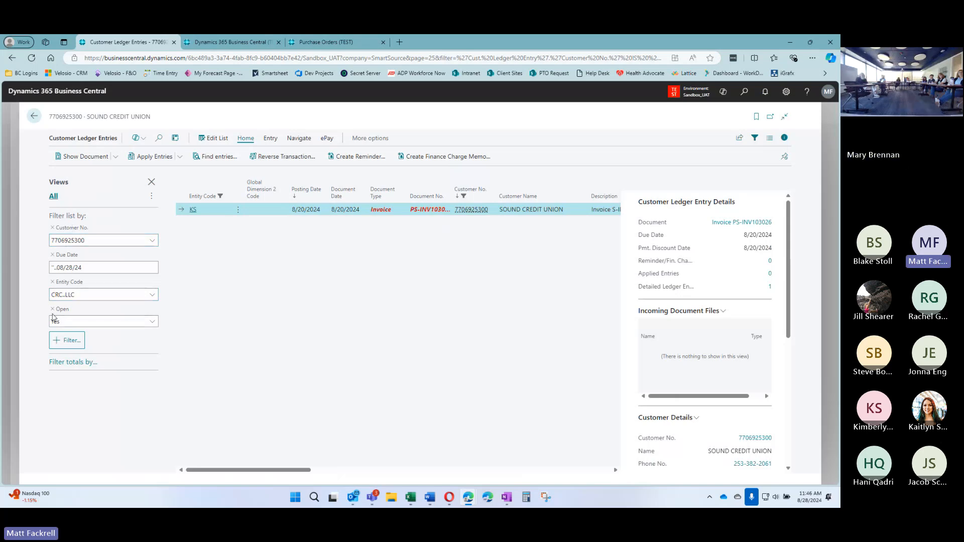
left_click(53, 310)
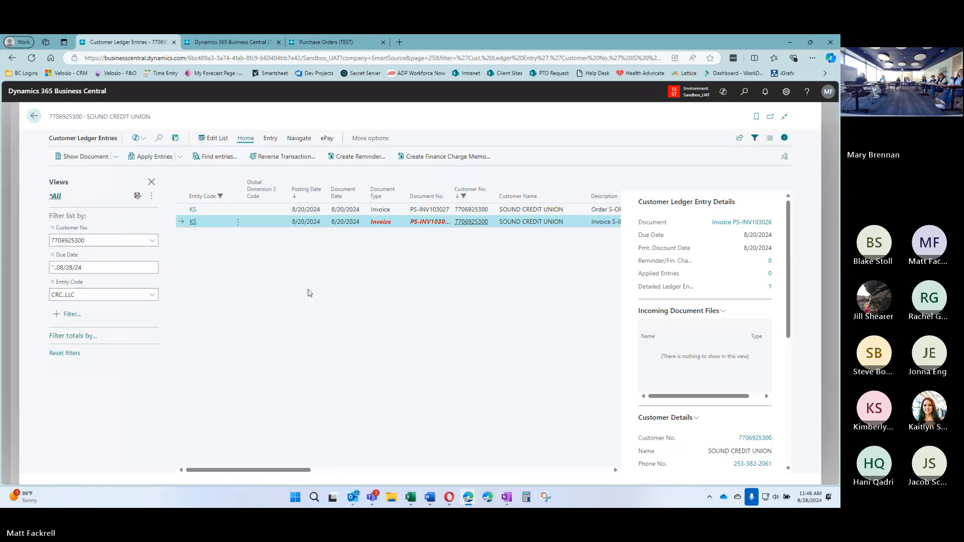
key("Escape")
key("Escape")
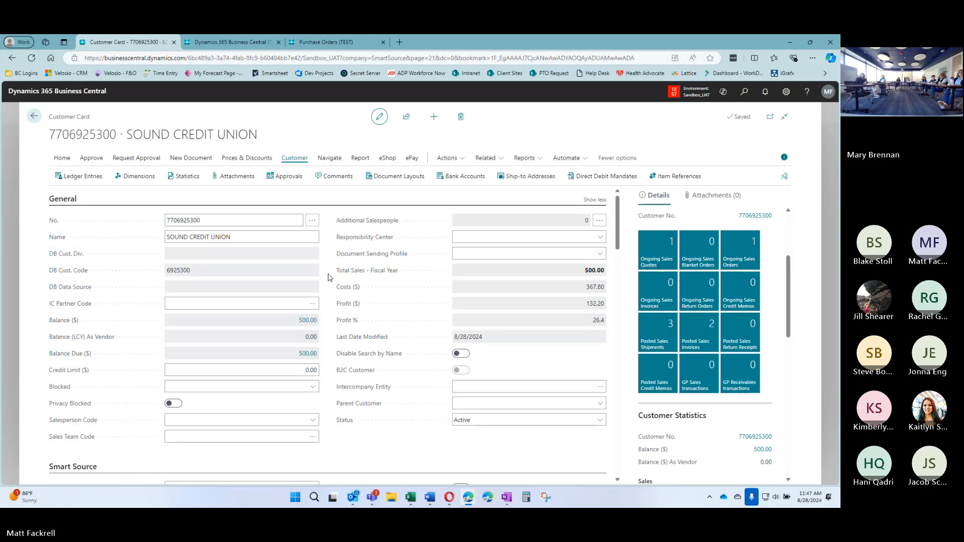
Open Customer Ledger Entries from the balance and check PS-INV103026's 8/20/2024 due and discount dates
scroll(330, 279, "down", 1)
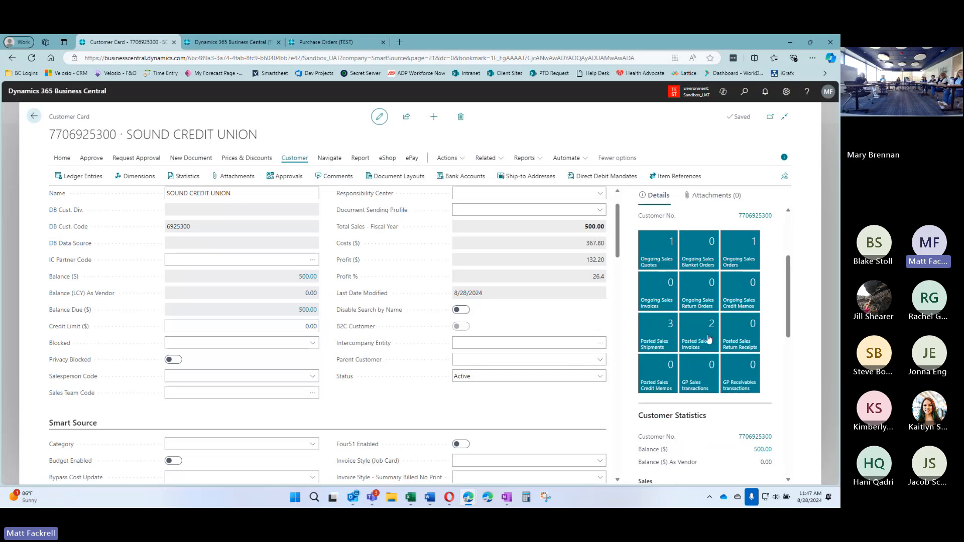
left_click(309, 311)
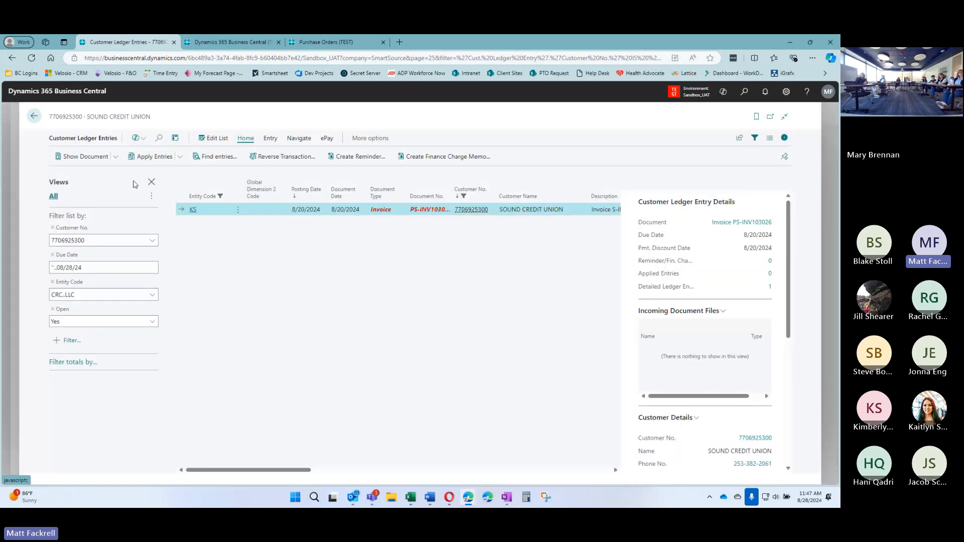
left_click(151, 182)
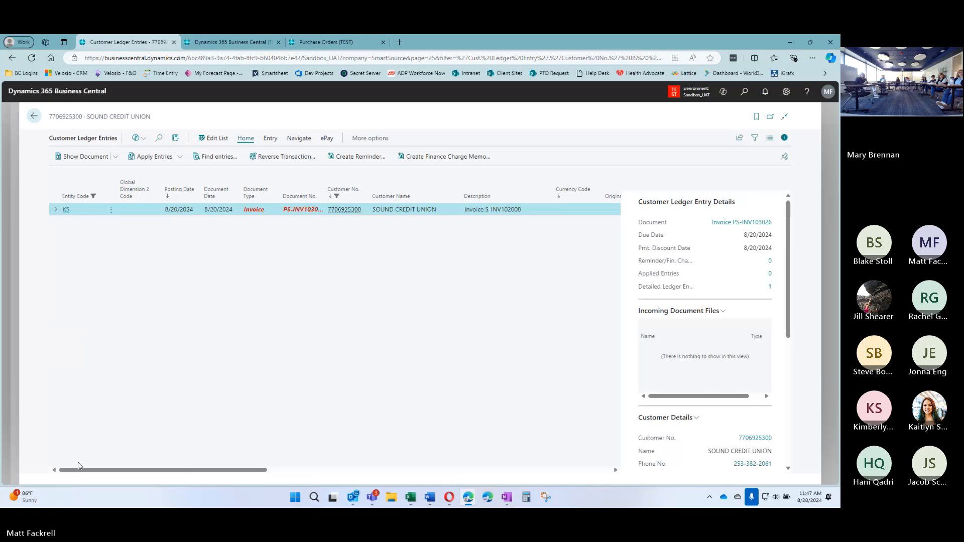
left_click_drag(77, 466, 242, 482)
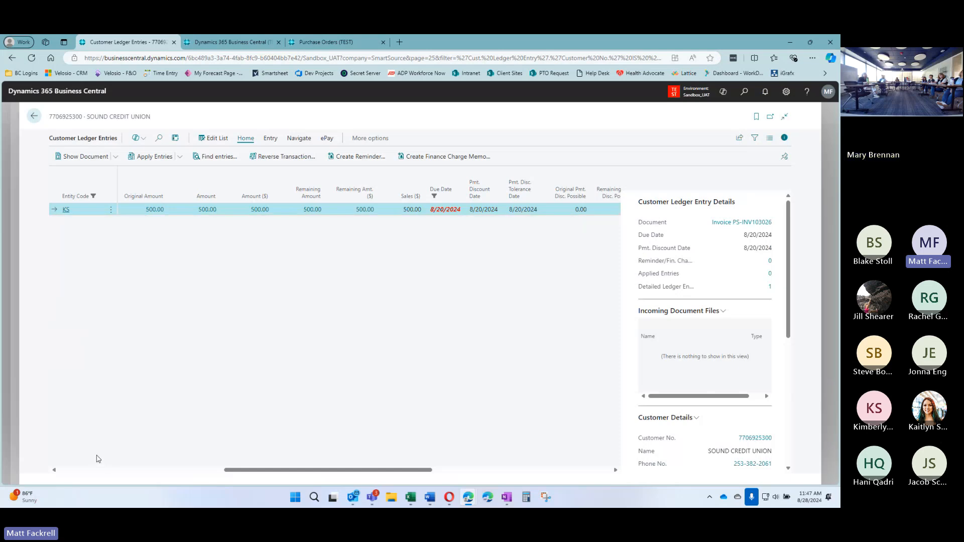
left_click(81, 473)
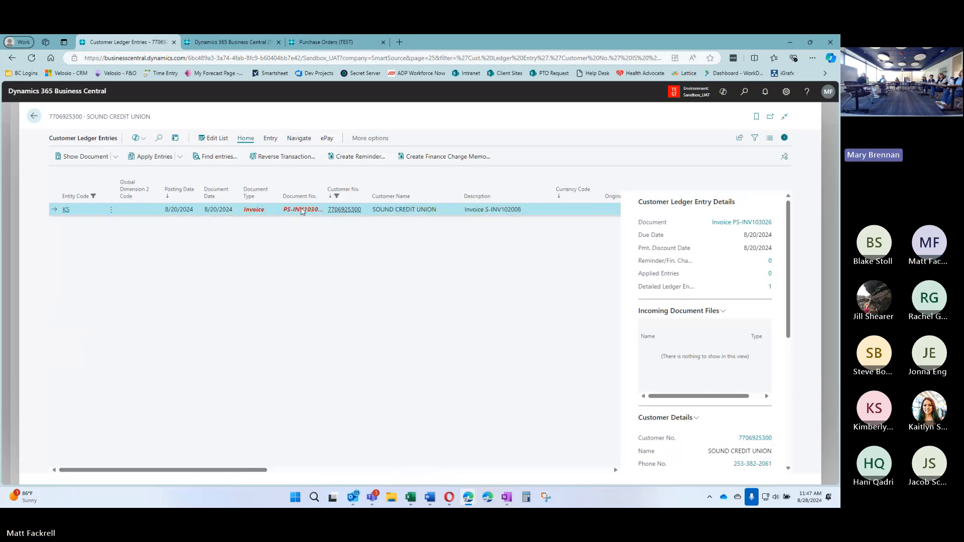
left_click_drag(78, 471, 296, 472)
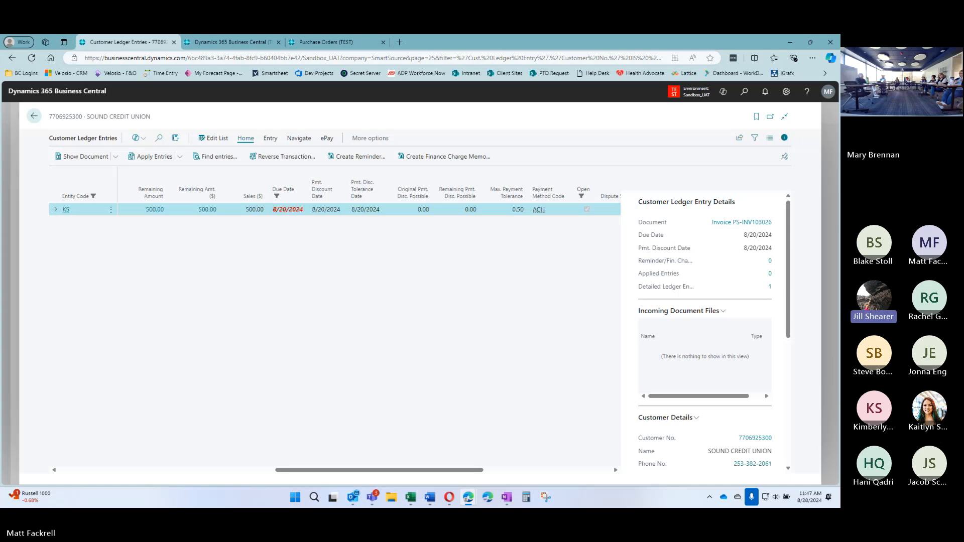
key("alt+Tab")
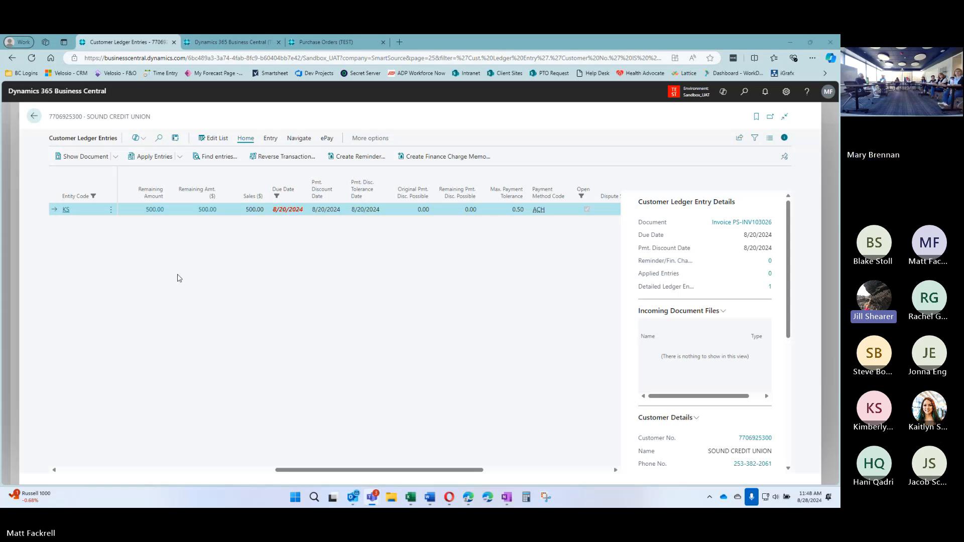
Return to Sound Credit Union's customer card and find its payment details: terms code 30, ACH payment
left_click(34, 118)
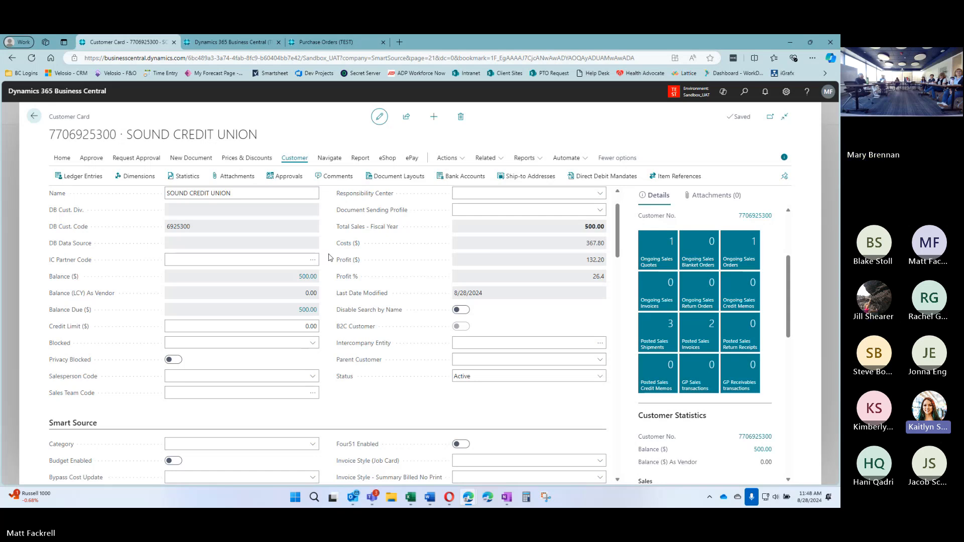
scroll(329, 264, "down", 2)
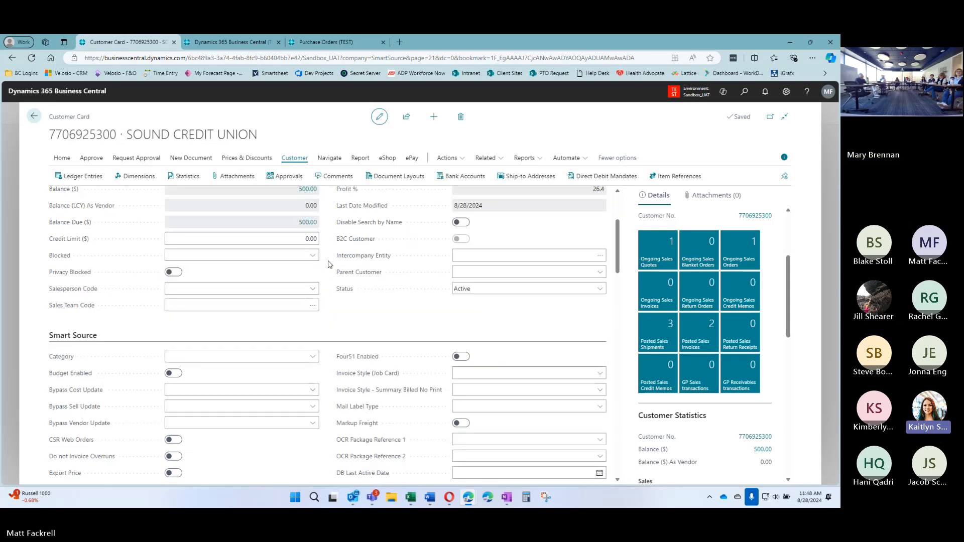
scroll(329, 264, "down", 1)
scroll(328, 265, "down", 3)
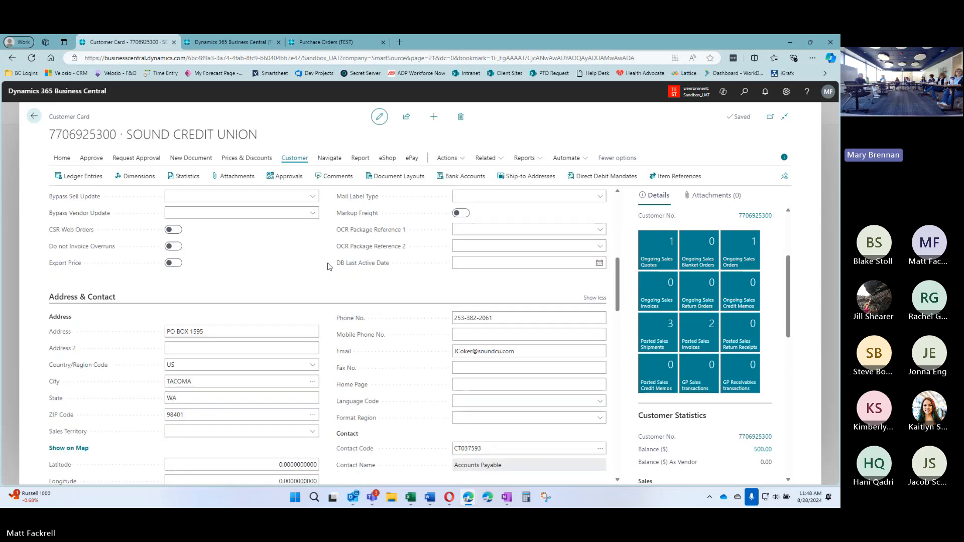
scroll(329, 266, "down", 4)
scroll(329, 266, "up", 4)
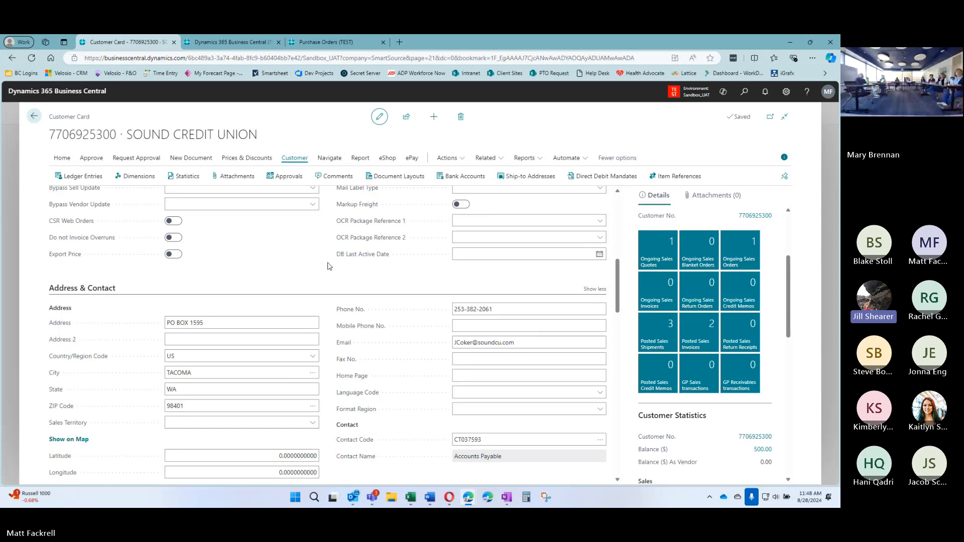
scroll(328, 263, "down", 2)
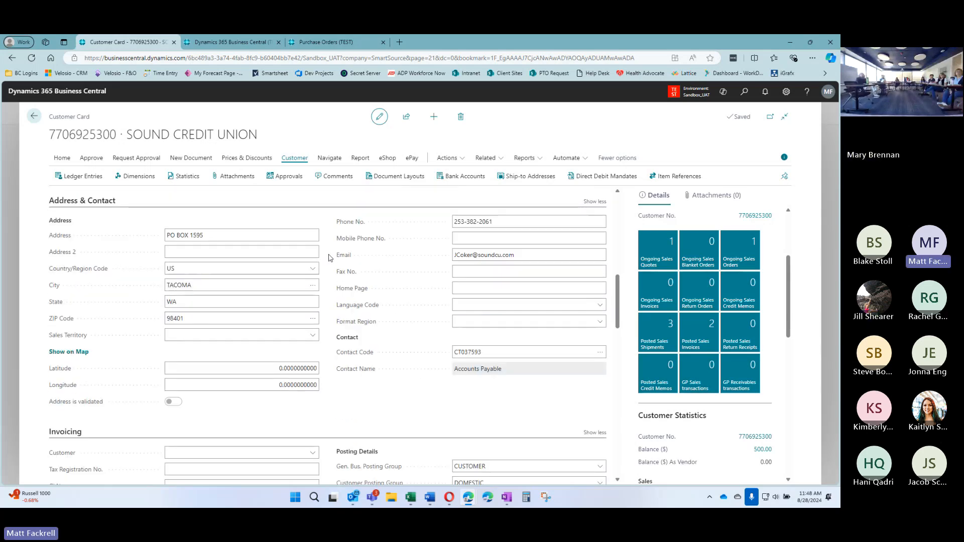
scroll(329, 261, "down", 2)
scroll(330, 265, "down", 3)
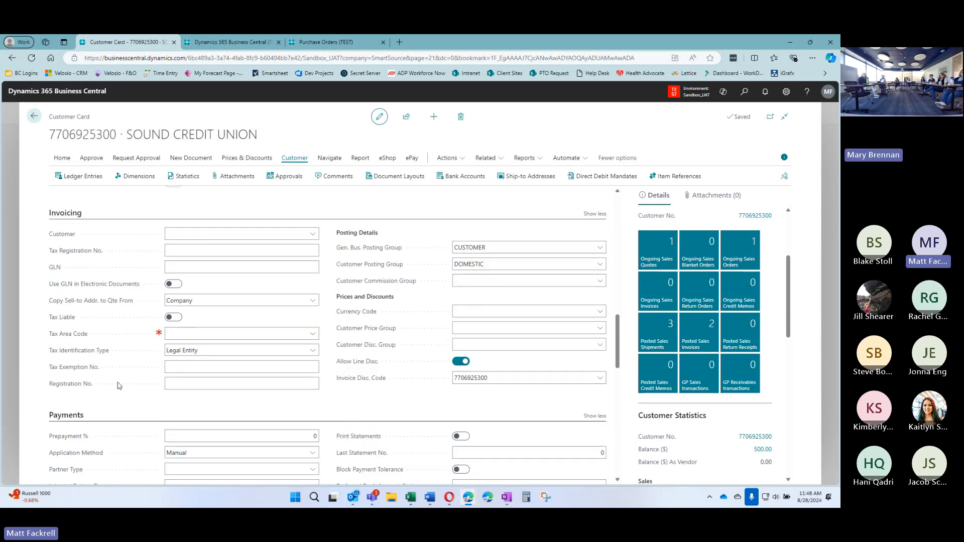
scroll(326, 341, "down", 2)
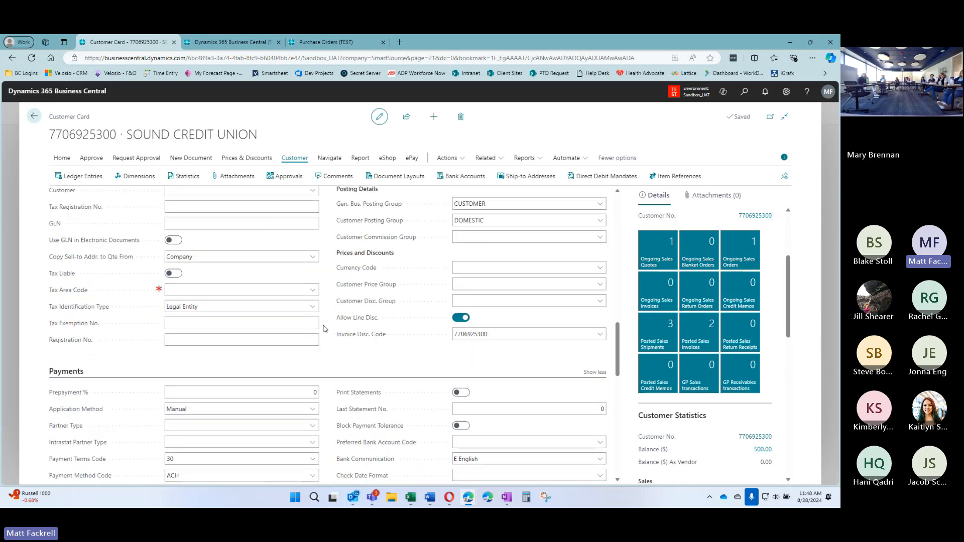
scroll(326, 340, "down", 1)
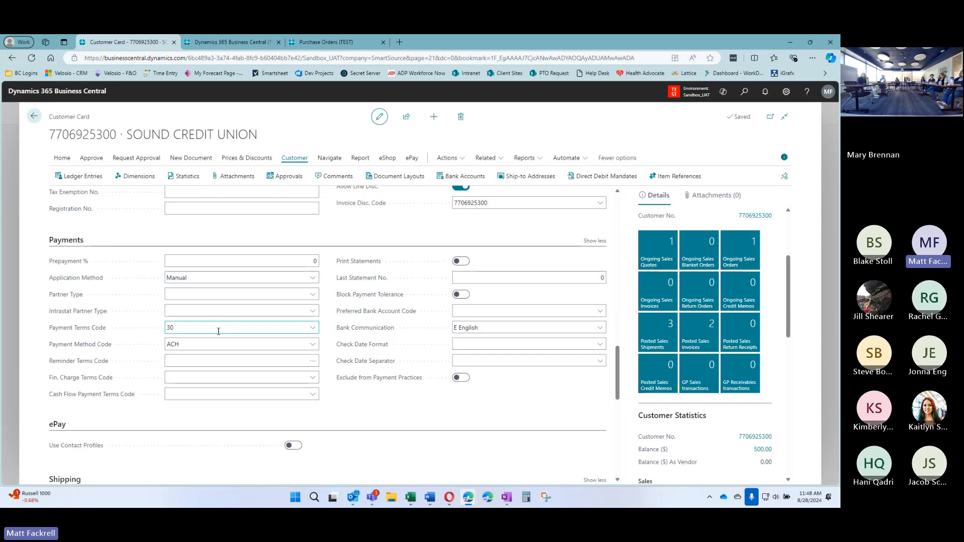
Pick 30 DAYS as the payment terms code, then browse the terms list and close it unchanged
left_click(314, 329)
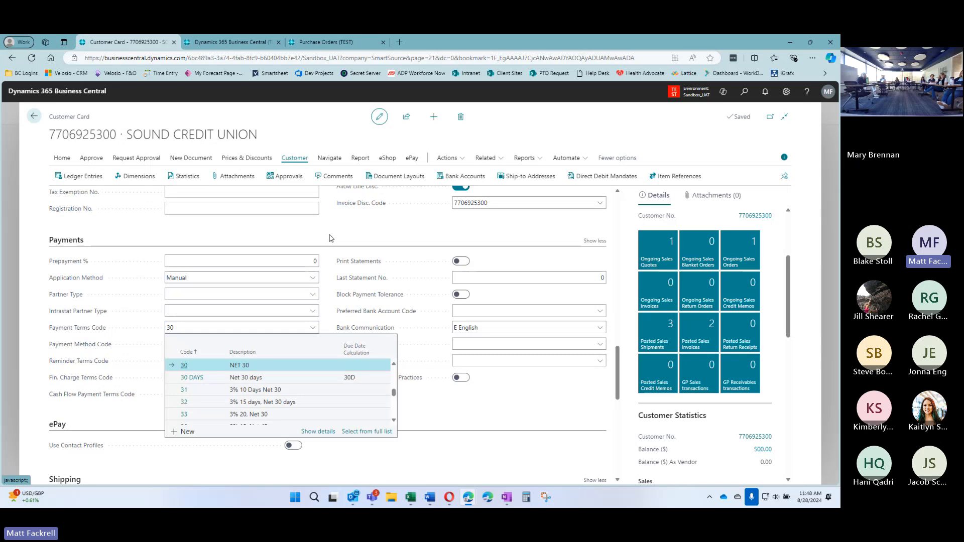
left_click(295, 380)
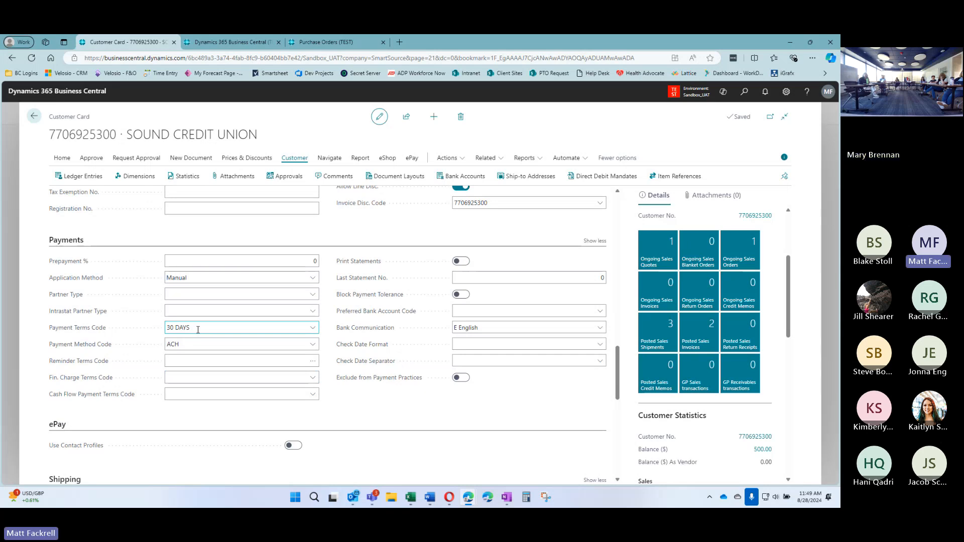
left_click(311, 328)
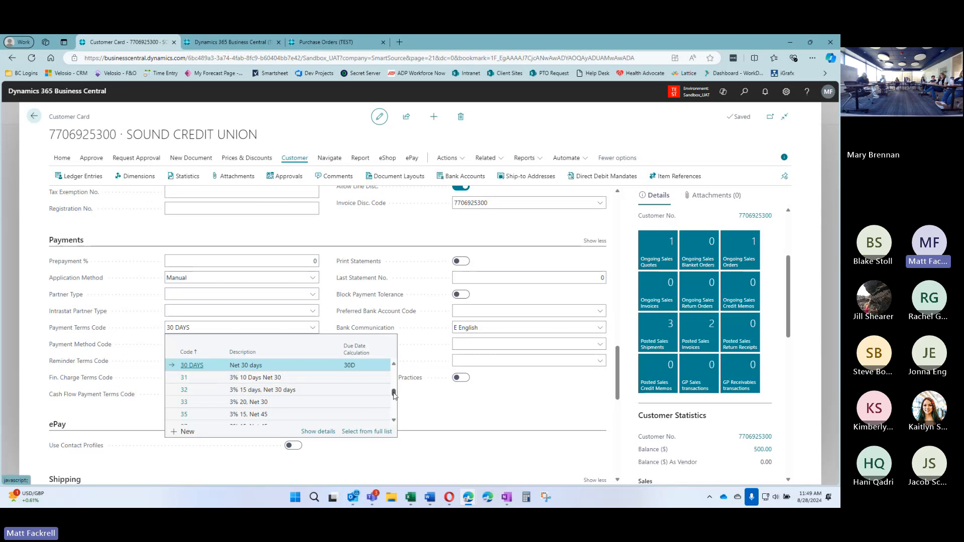
left_click_drag(394, 392, 395, 405)
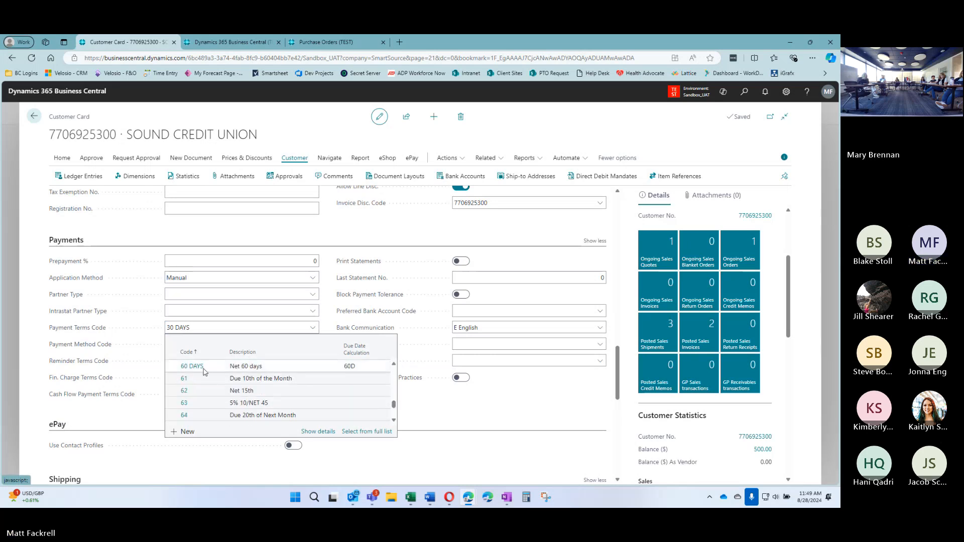
left_click(394, 421)
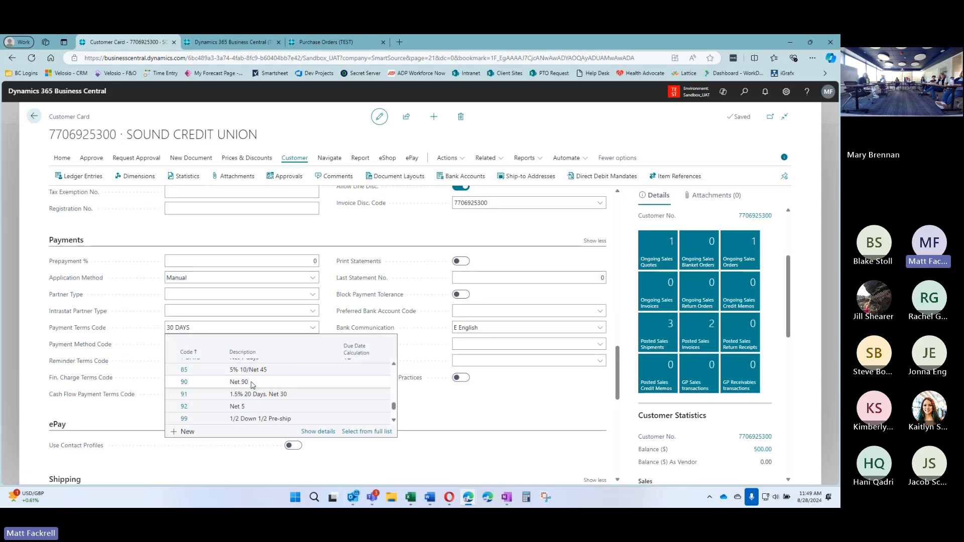
left_click(337, 323)
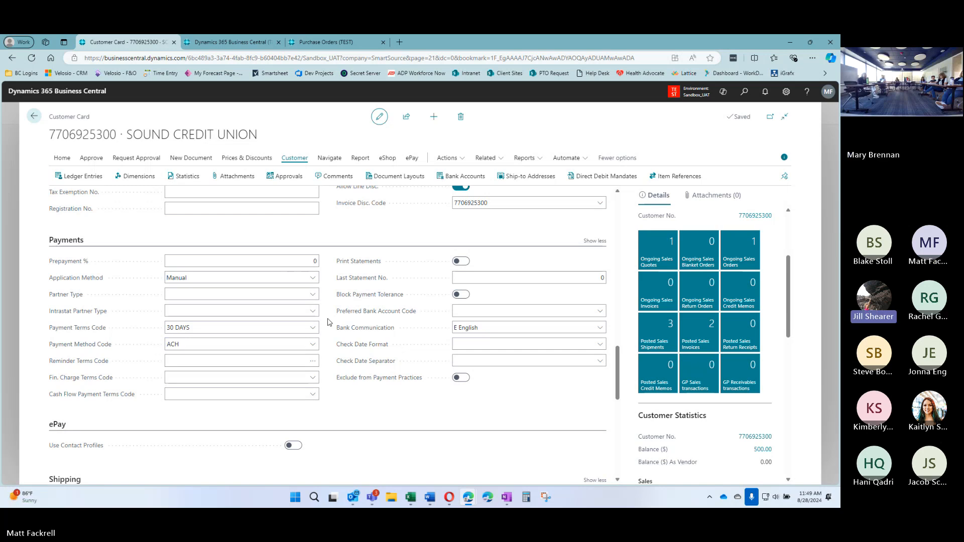
Open posted invoice PS-INV103026 and preview its printout
scroll(328, 321, "up", 15)
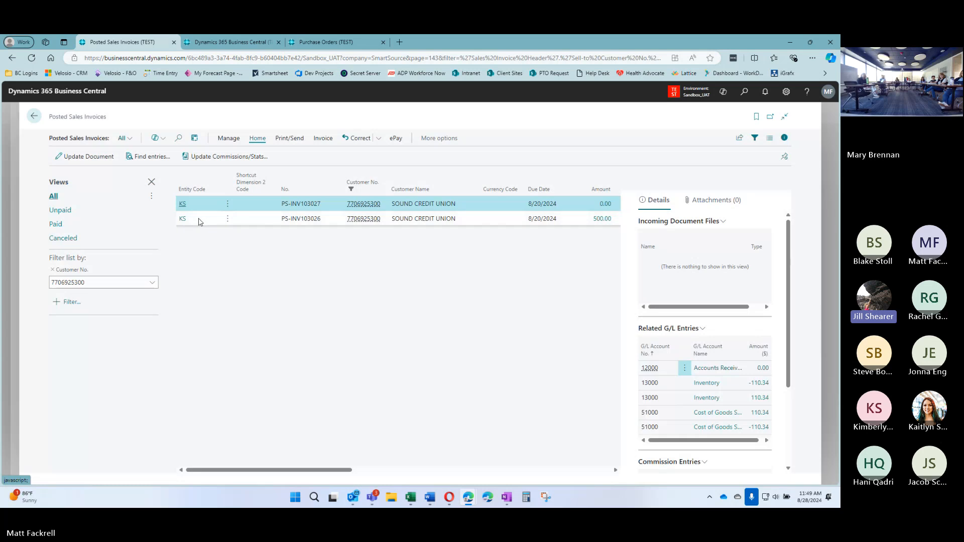
left_click(183, 219)
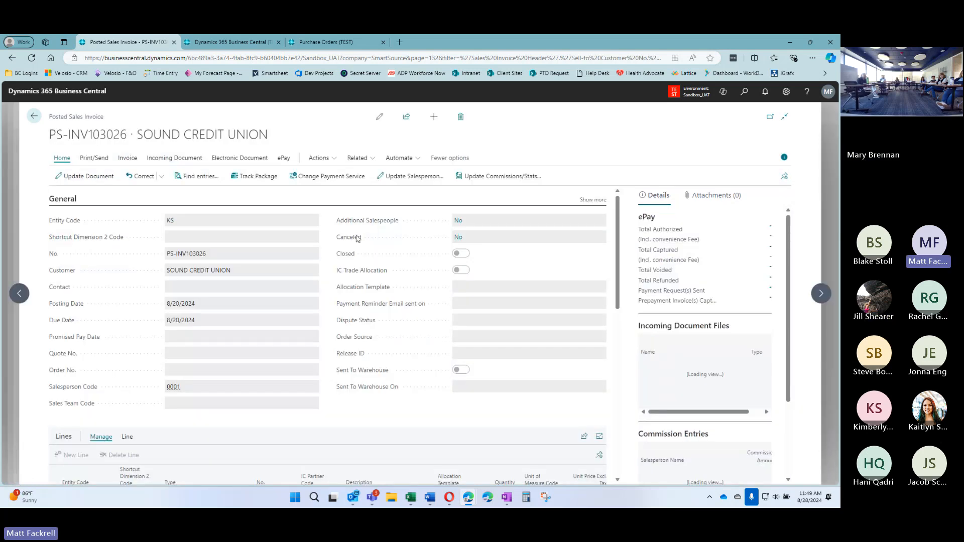
left_click(94, 157)
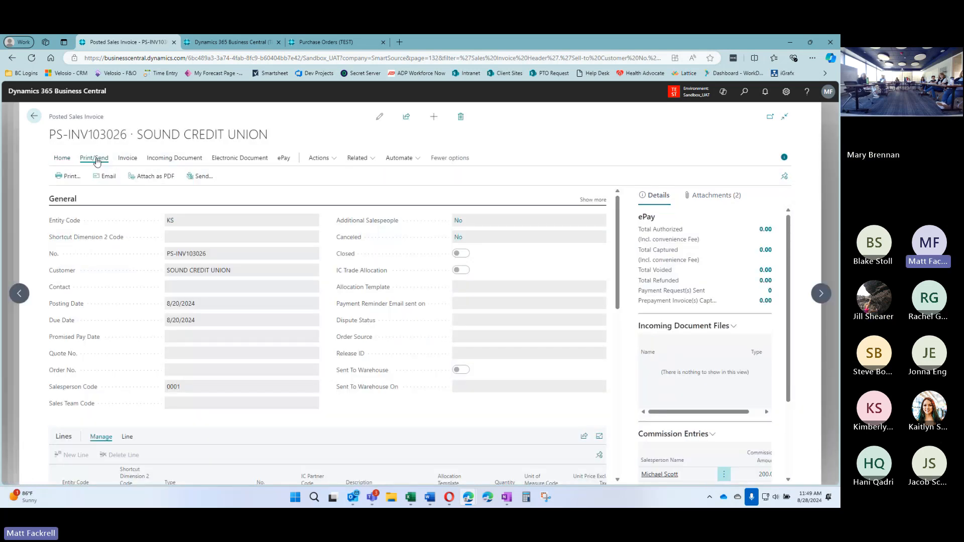
left_click(66, 177)
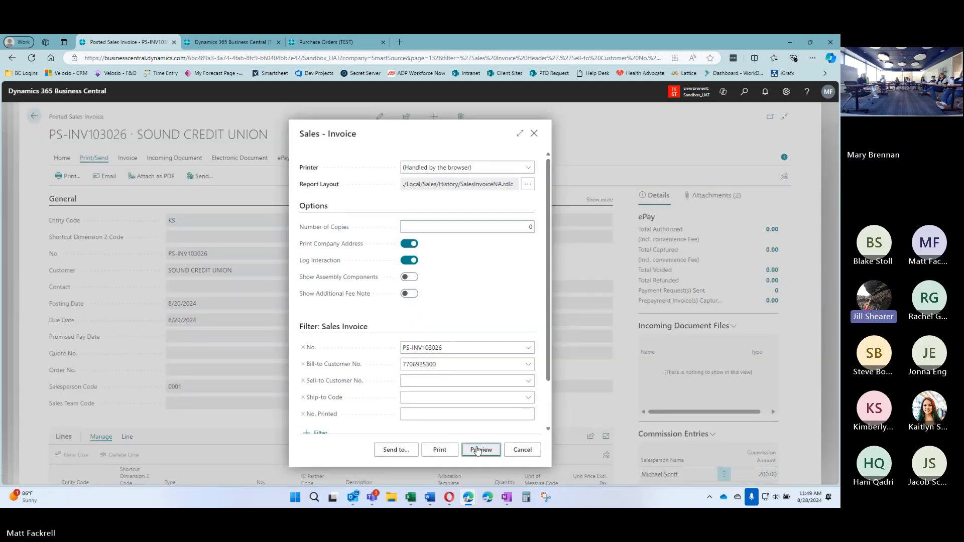
left_click(480, 449)
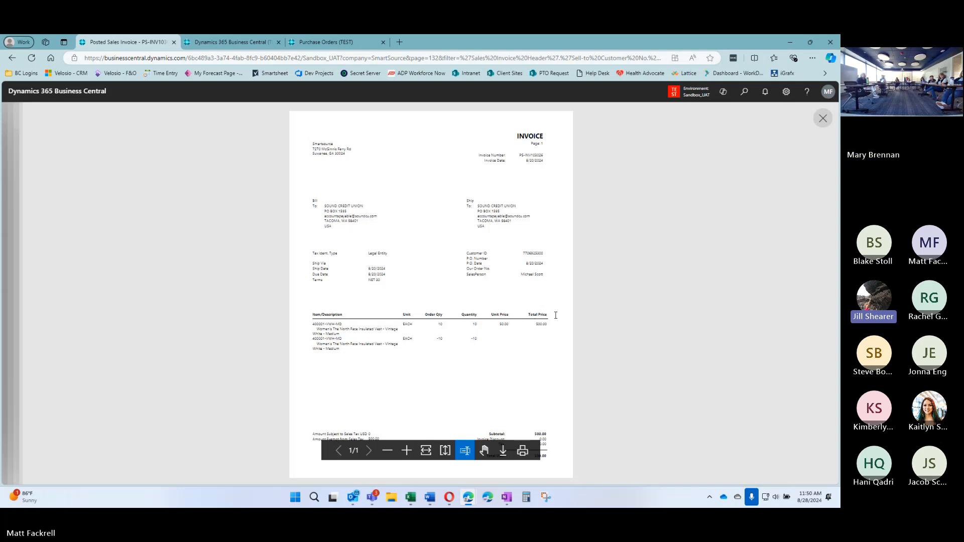
Zoom into the preview to read the NET 30 terms, then close it and cancel printing
left_click(407, 451)
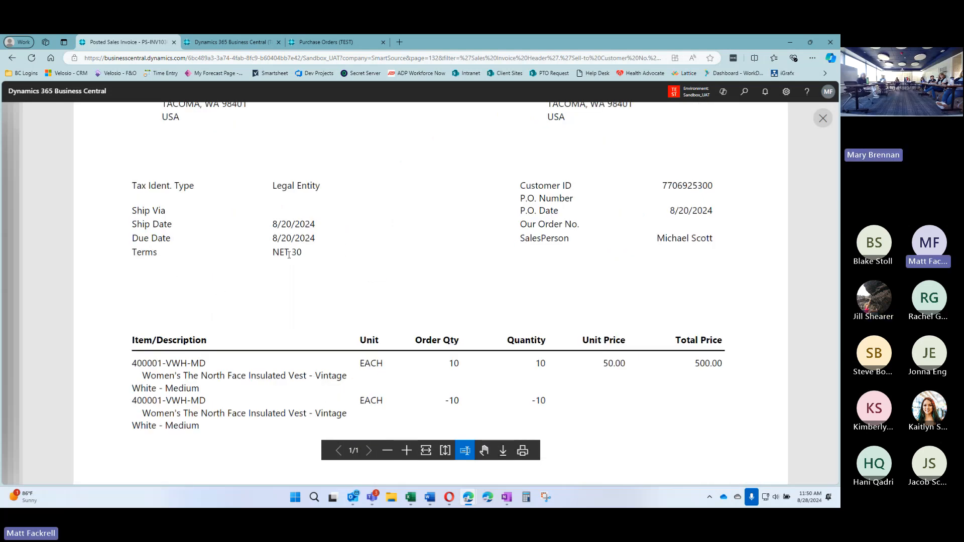
left_click_drag(274, 252, 302, 252)
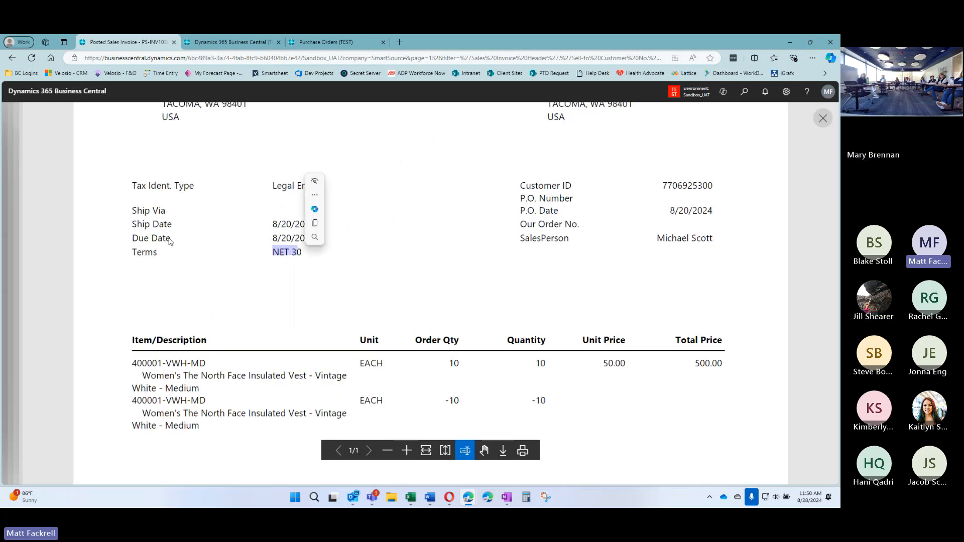
left_click(292, 235)
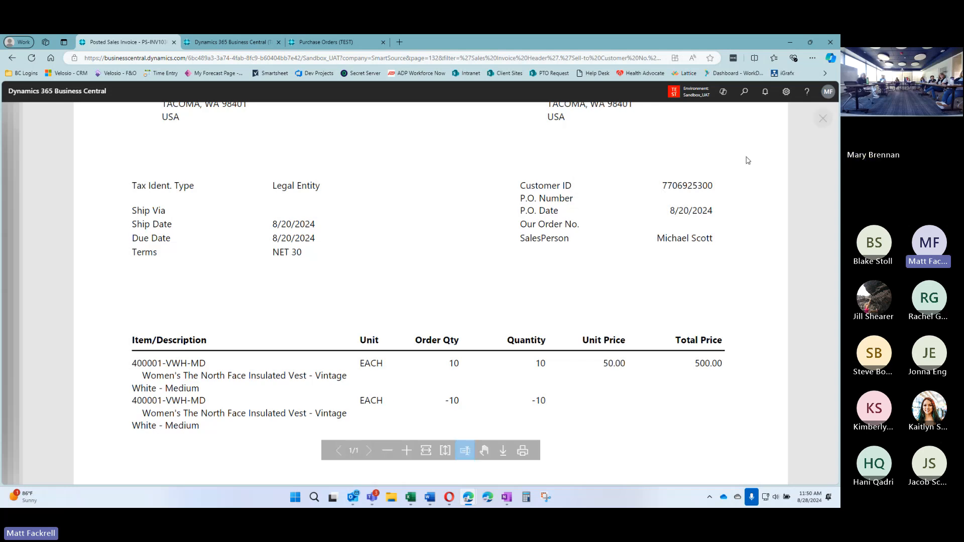
left_click(823, 118)
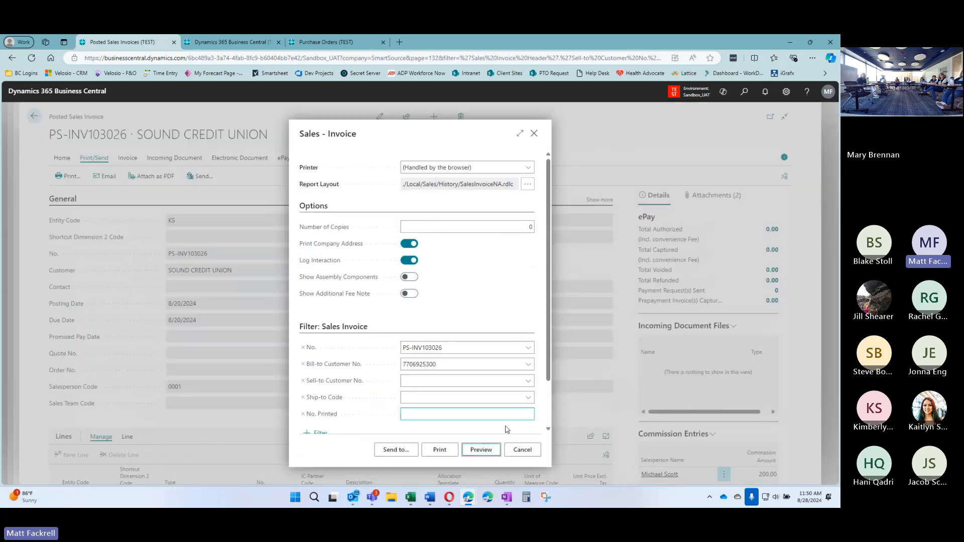
left_click(522, 450)
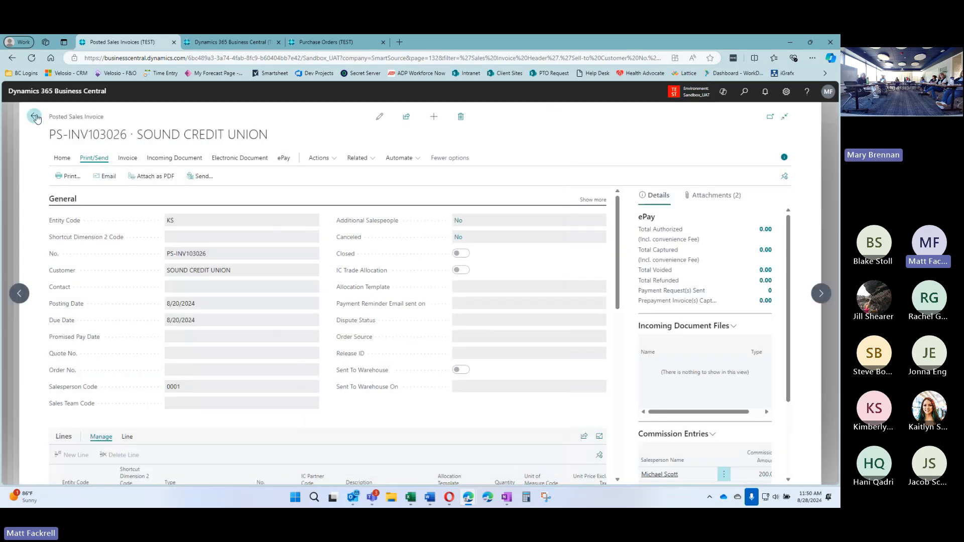
Search the customers for 'ban' and check BANFIELD PET HOSPITAL's payment terms code, 30
left_click(34, 116)
left_click(31, 120)
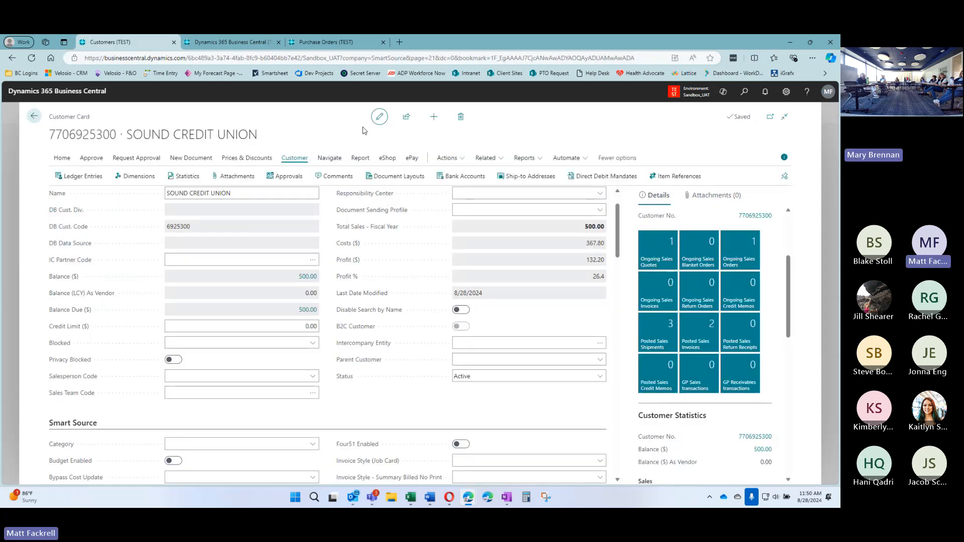
left_click(33, 118)
type("banfield")
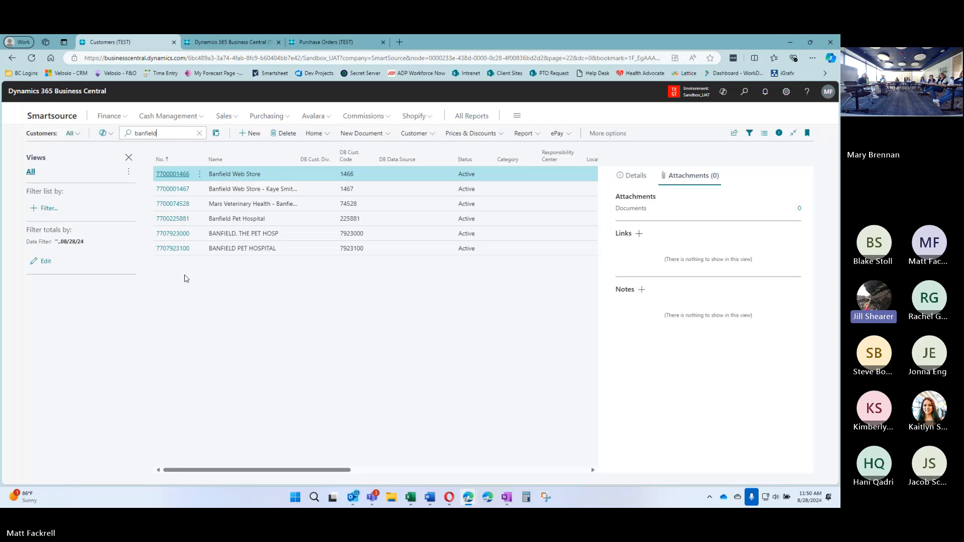
left_click(174, 255)
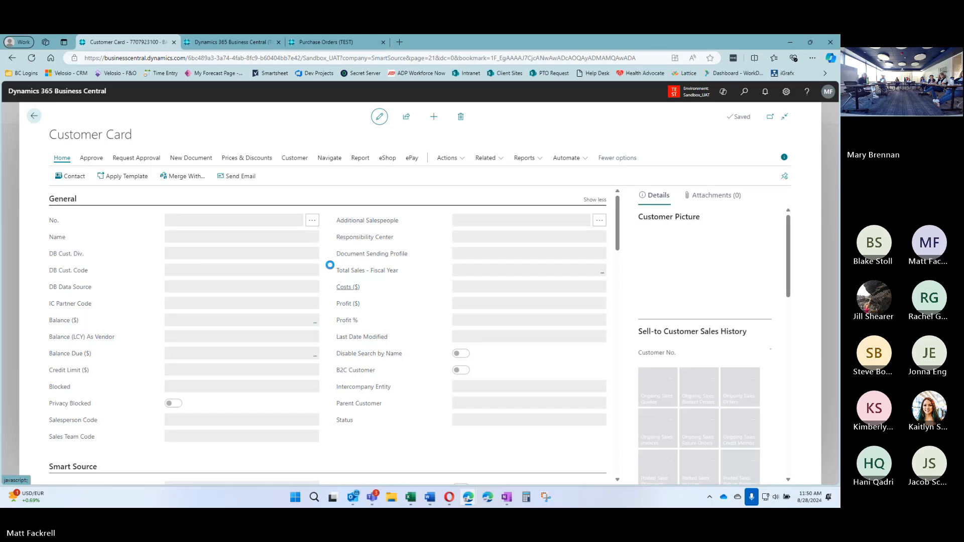
scroll(331, 295, "down", 5)
scroll(332, 295, "down", 10)
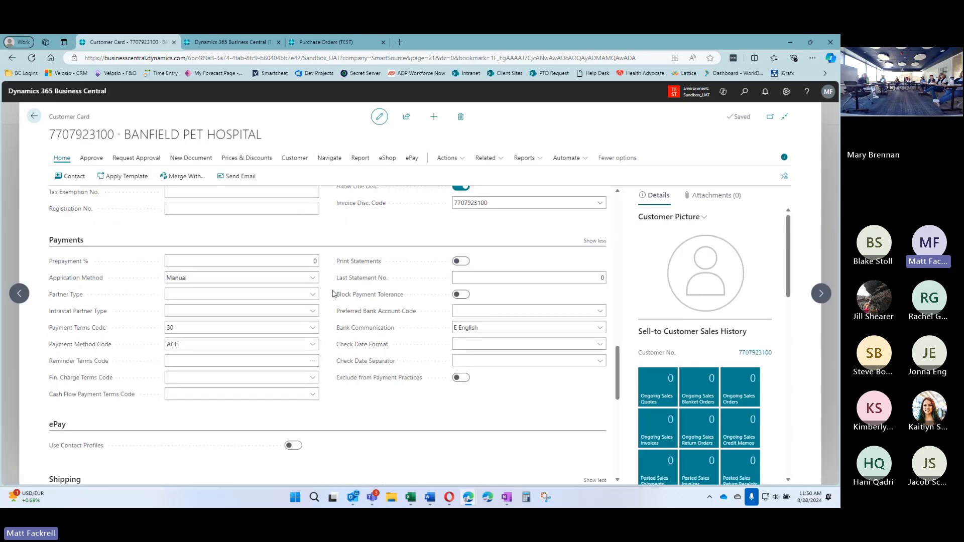
left_click(269, 327)
Step back through earlier Banfield records to Banfield Web Store, checking terms, then return to the list
left_click(25, 297)
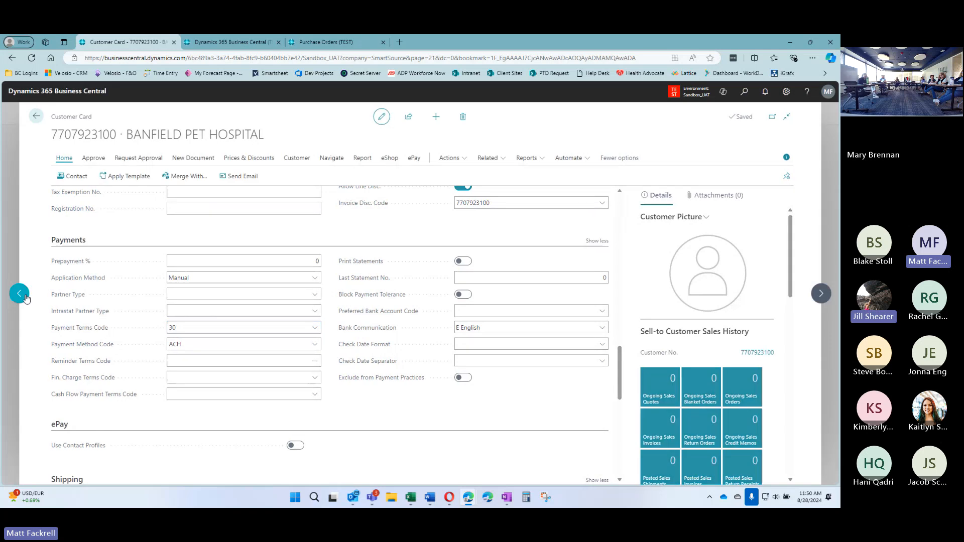
left_click(20, 294)
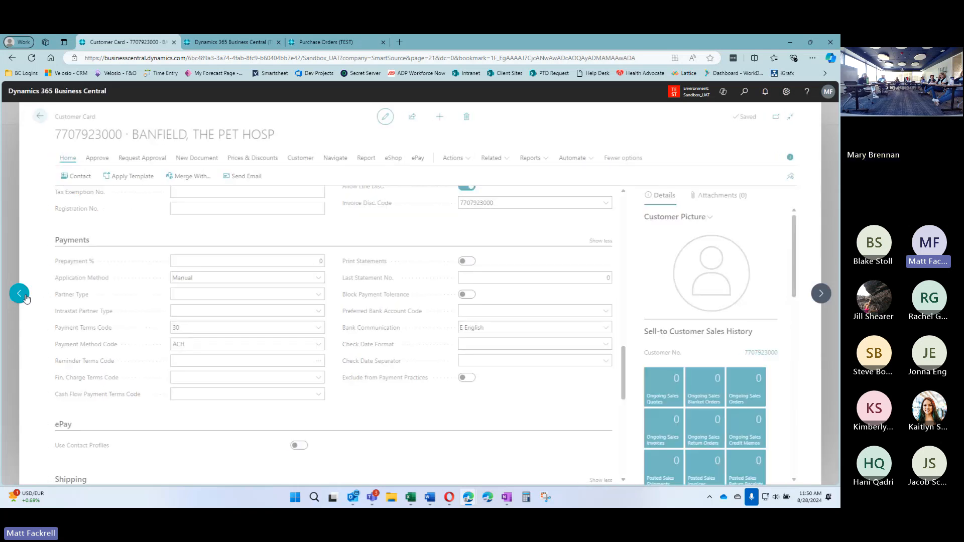
left_click(190, 328)
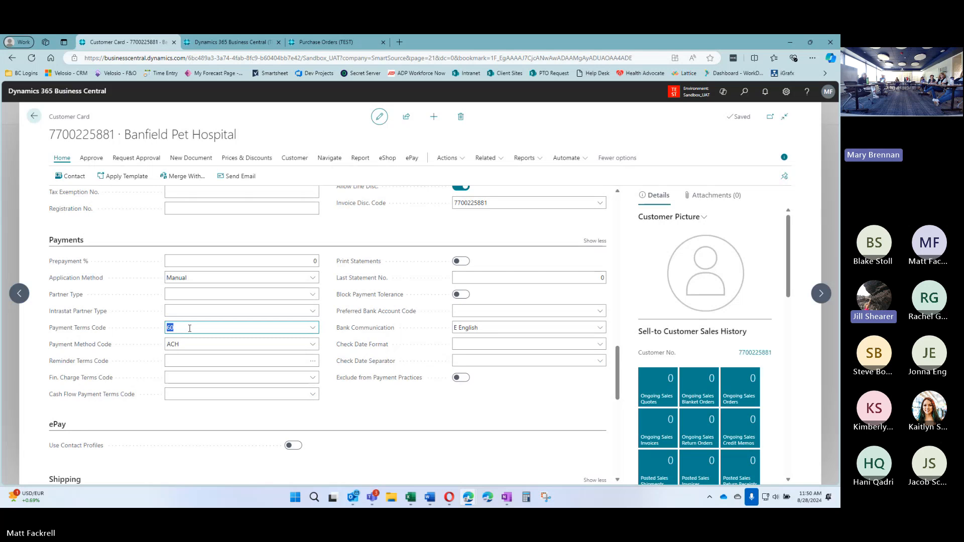
left_click(18, 294)
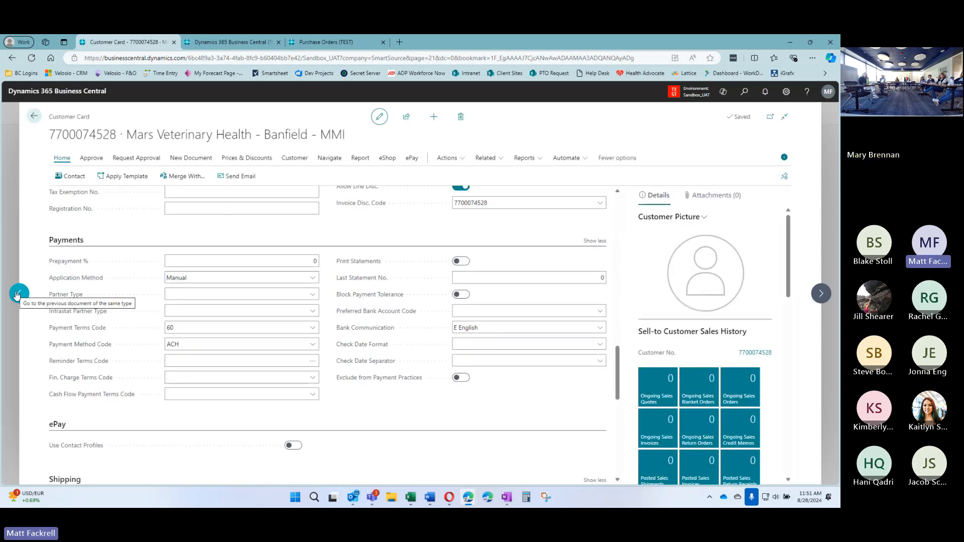
left_click(16, 295)
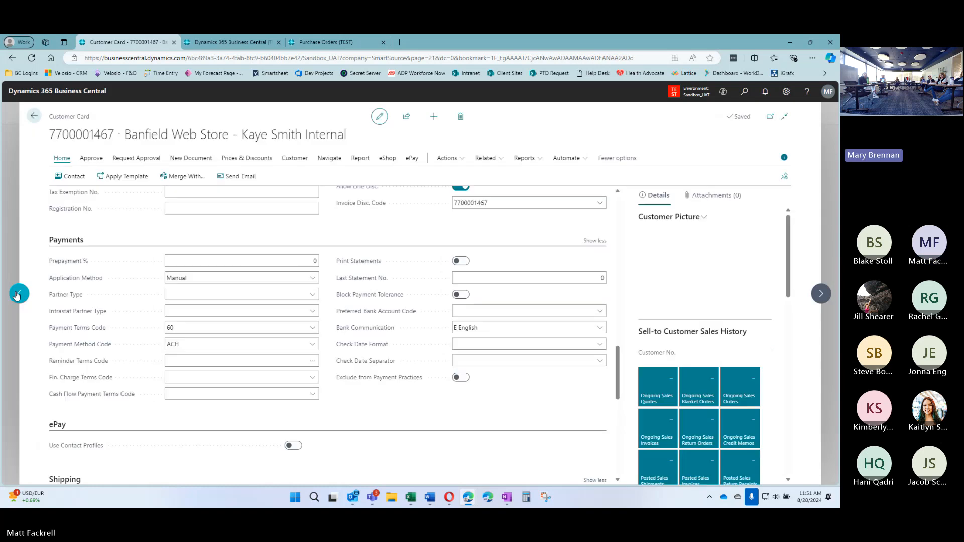
left_click(16, 295)
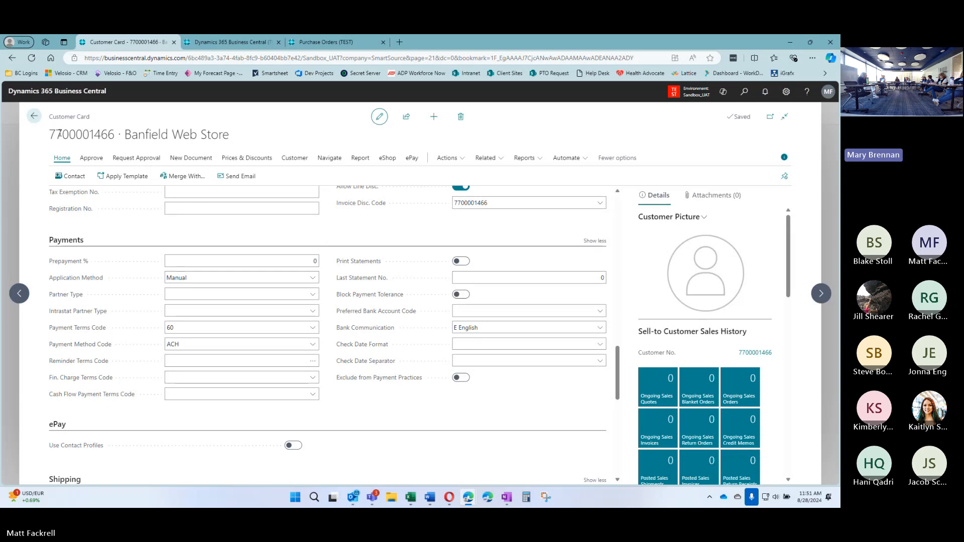
left_click(34, 116)
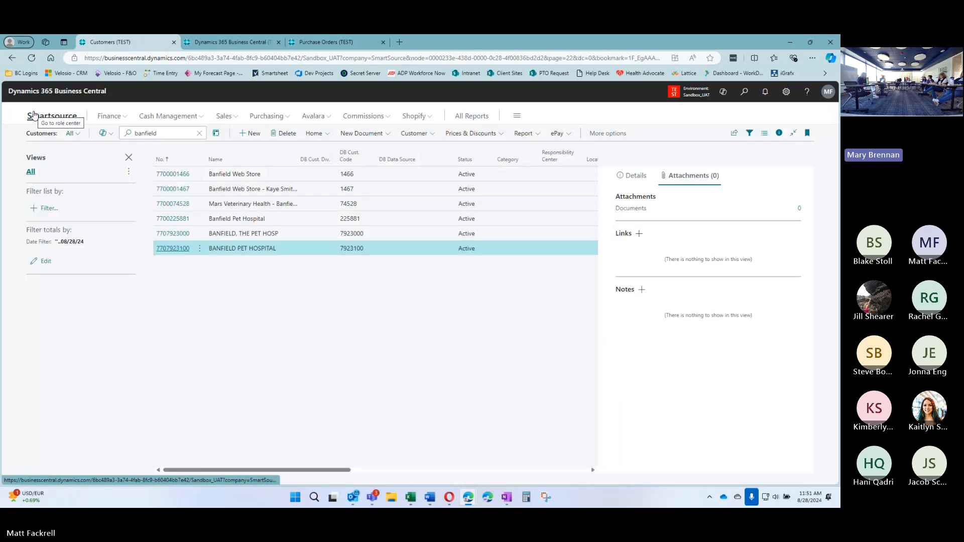
Clear the banfield search and add a Payment Terms Code filter to the customer list
left_click(199, 133)
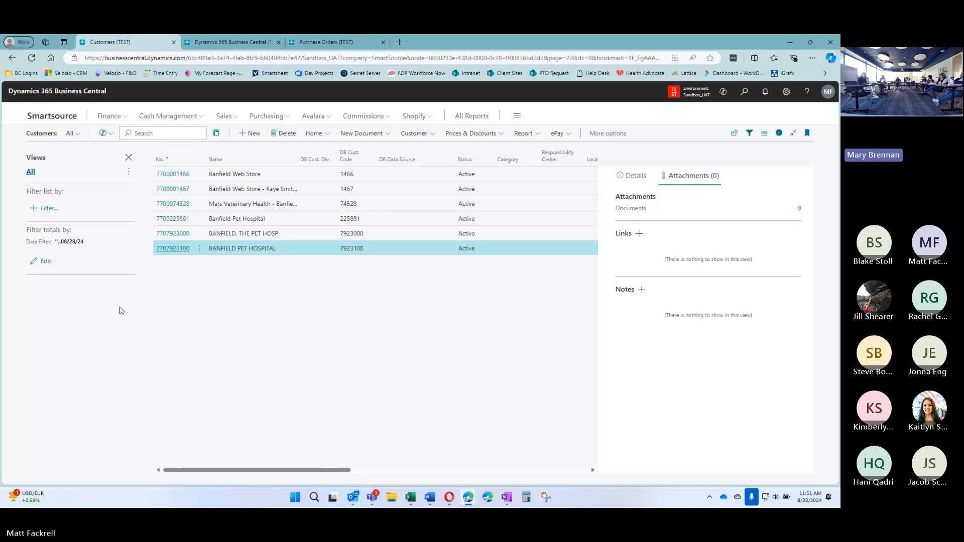
left_click(48, 209)
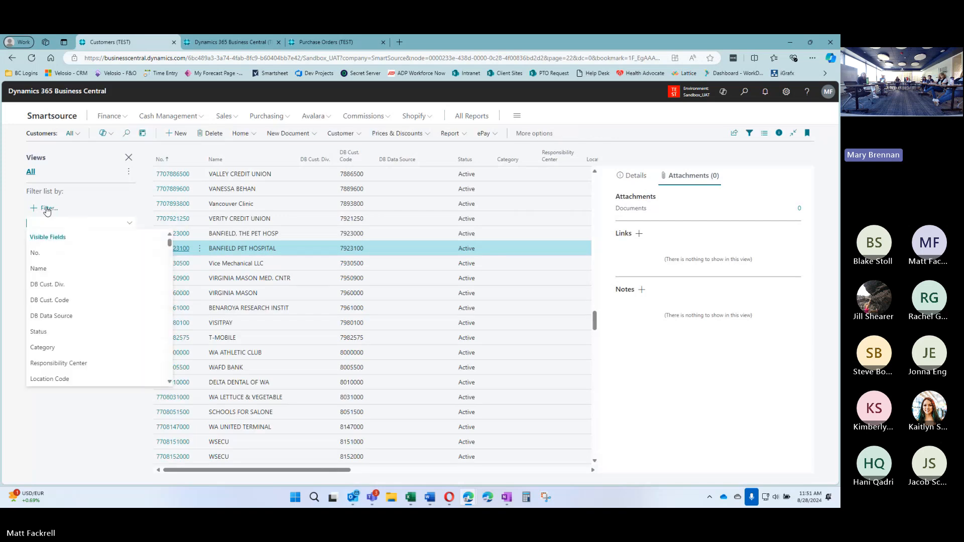
left_click(15, 209)
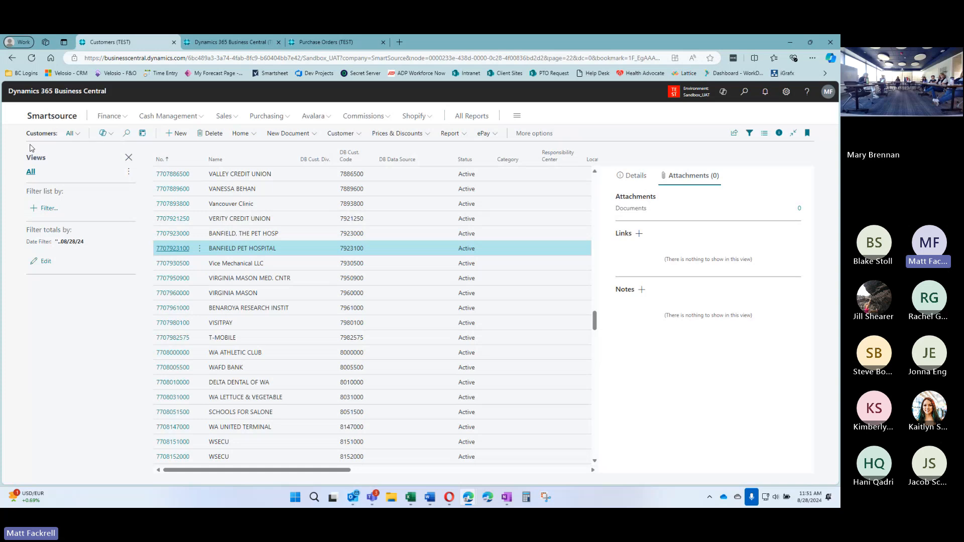
left_click(37, 209)
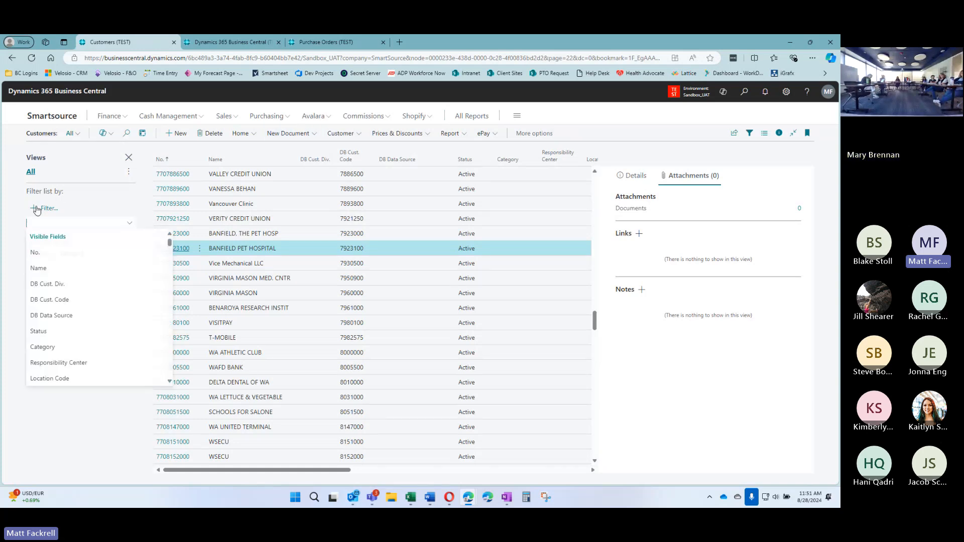
type("Payment")
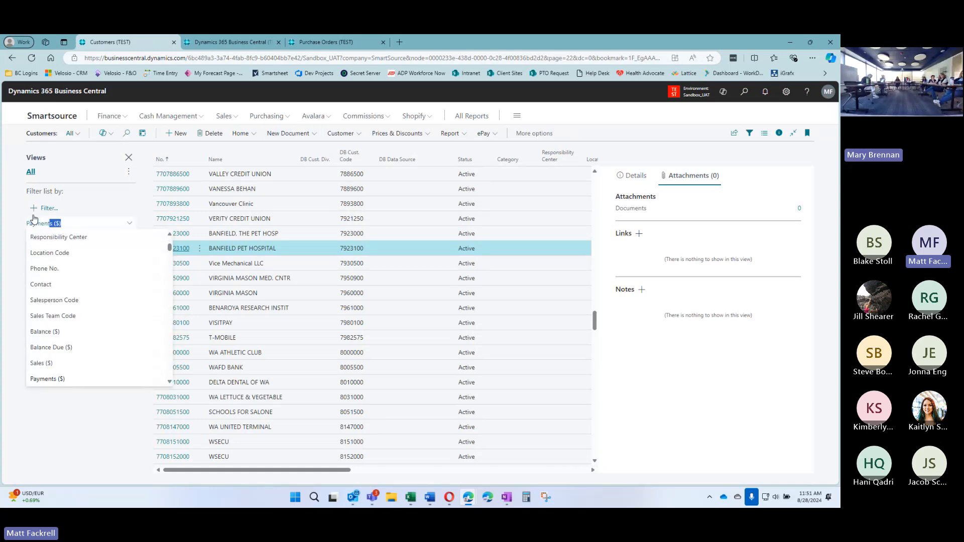
type(" Term")
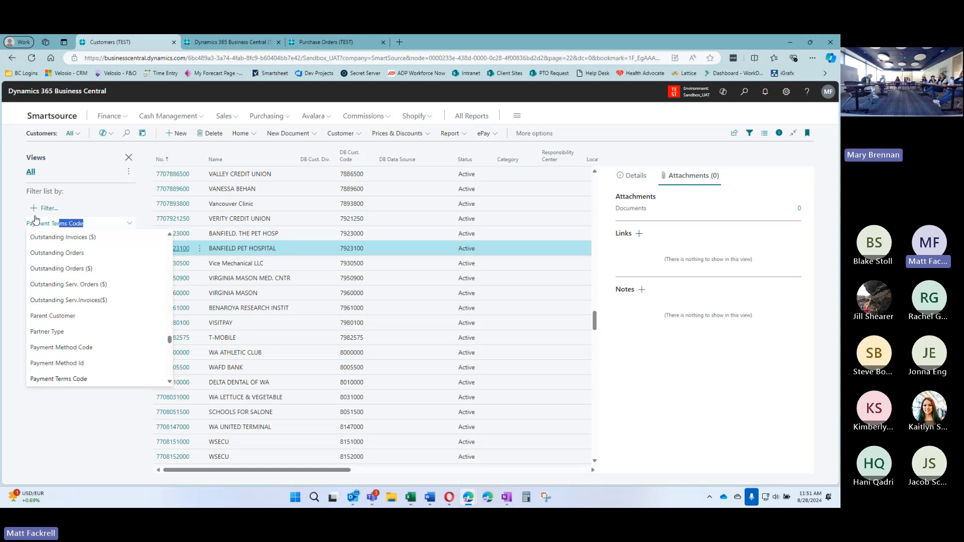
left_click(86, 381)
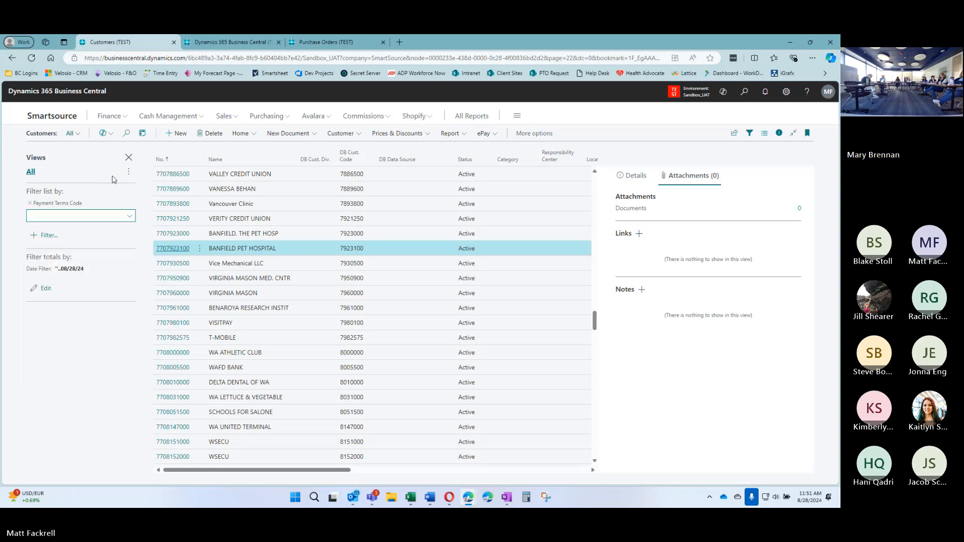
Filter the customer list on payment terms code 30
left_click(130, 218)
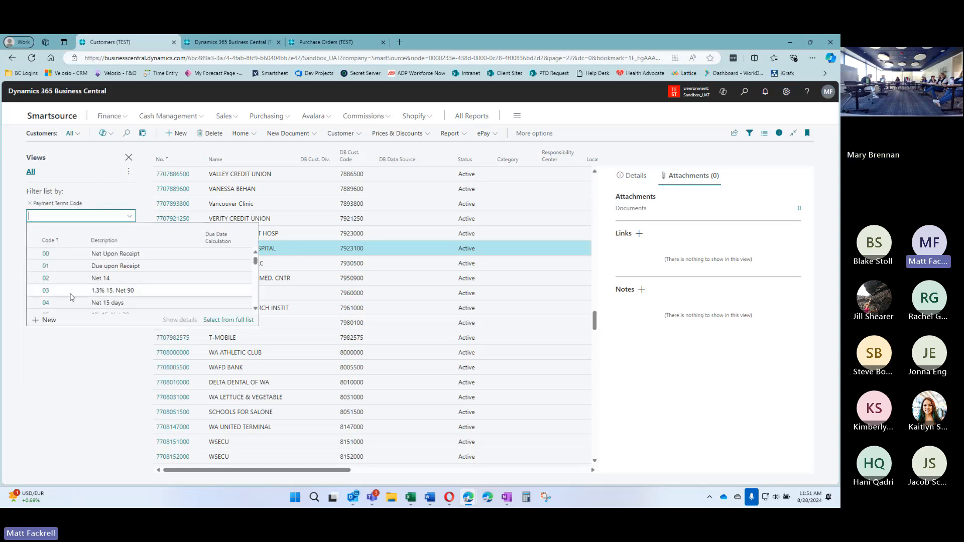
type("30")
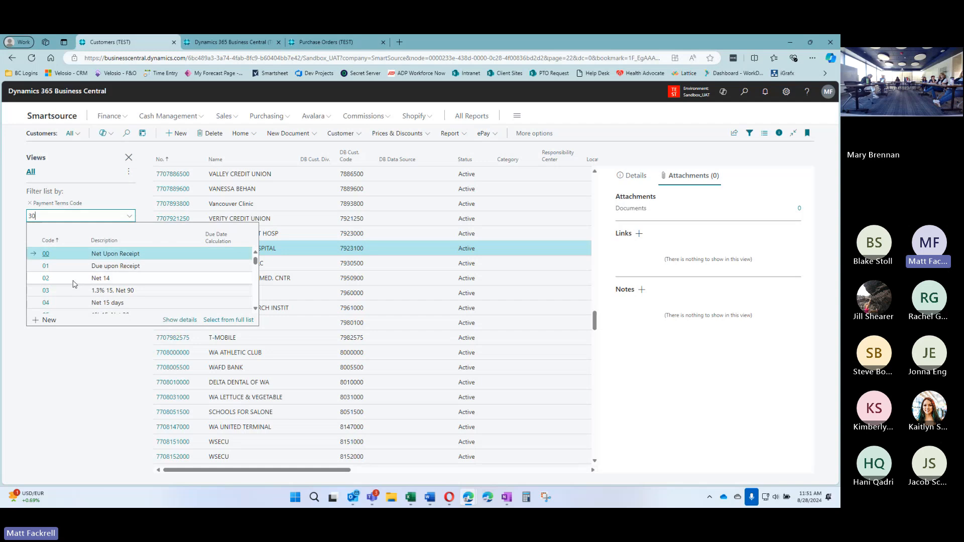
scroll(80, 281, "down", 3)
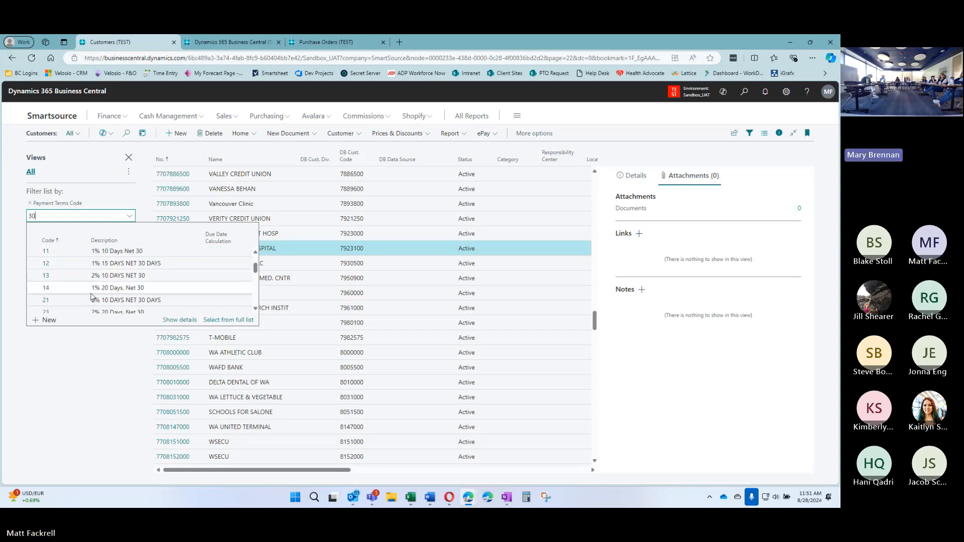
scroll(86, 280, "down", 4)
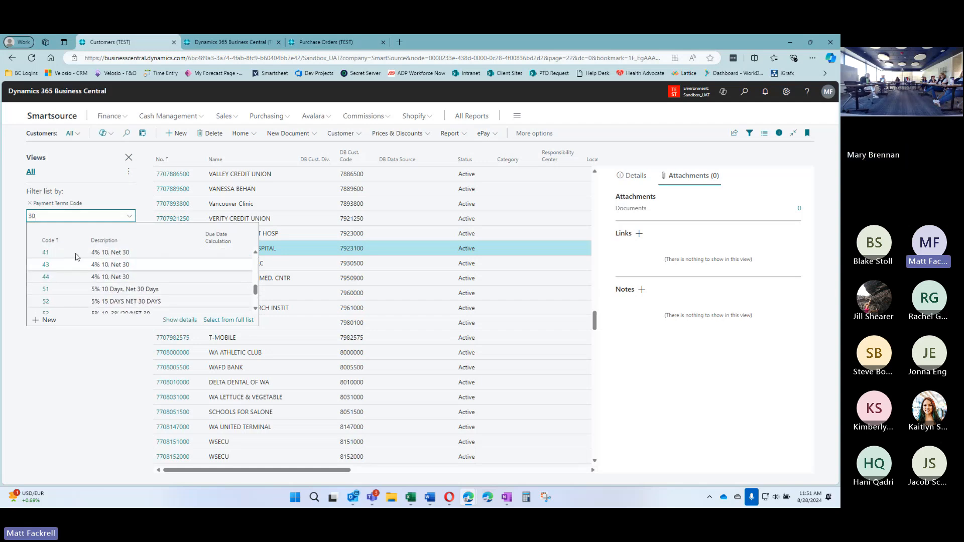
scroll(89, 283, "up", 2)
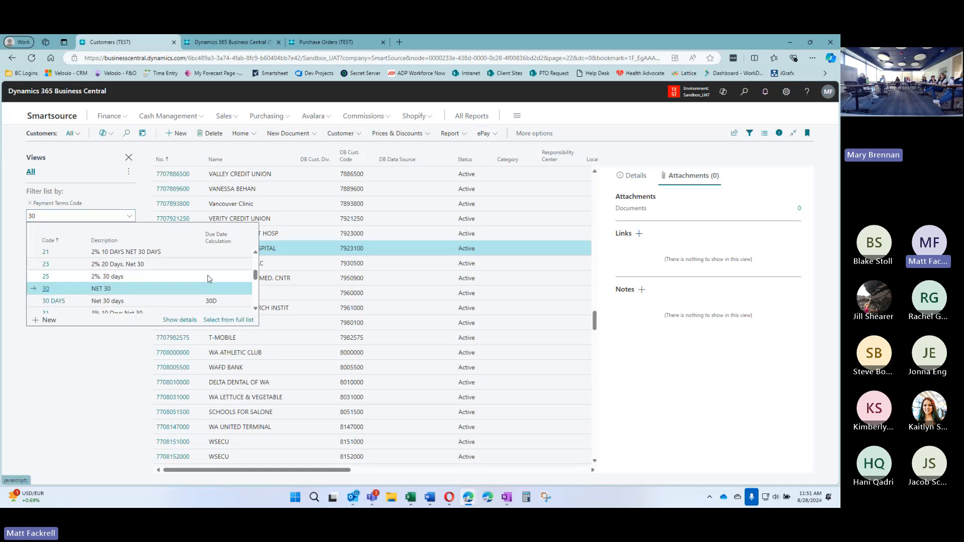
key("Return")
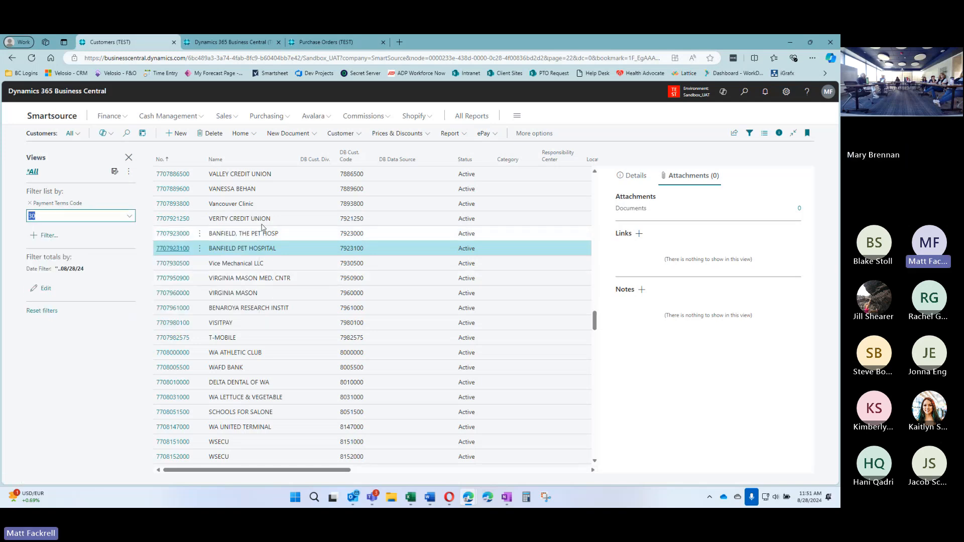
left_click(143, 238)
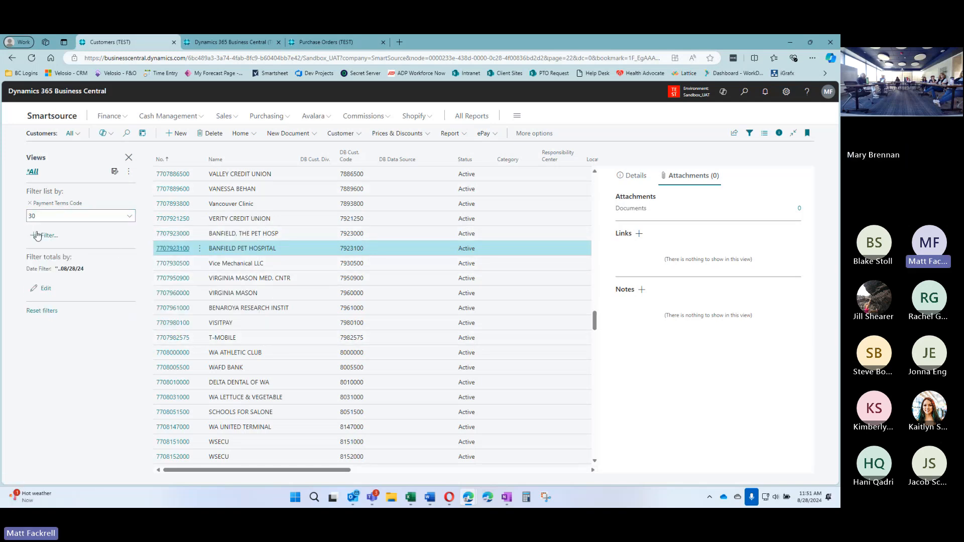
Change the payment terms filter to 60, then to 90
left_click(67, 217)
type("60")
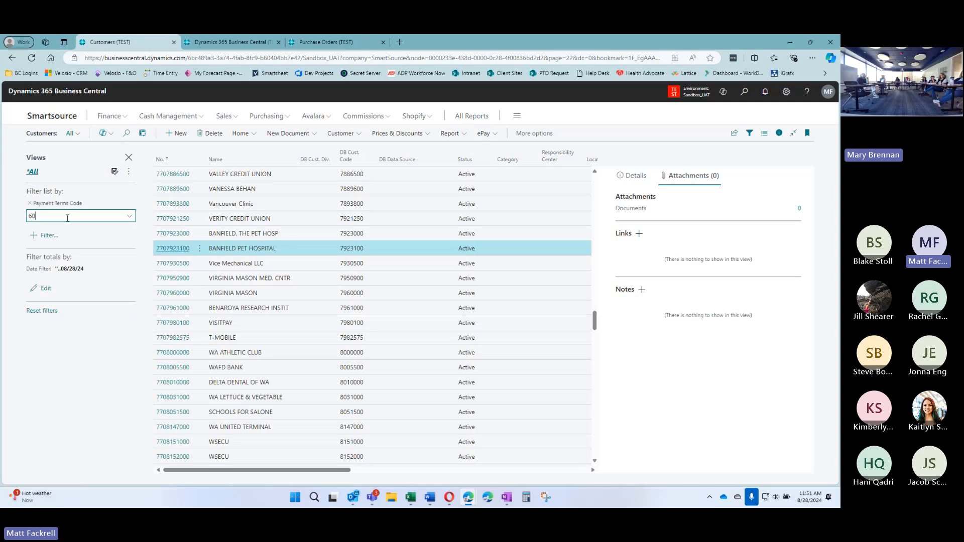
key("Tab")
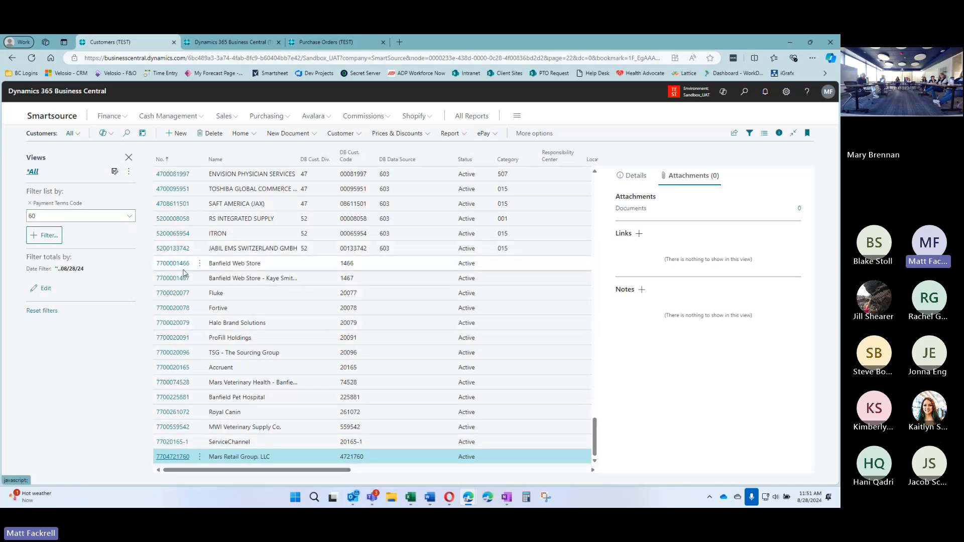
left_click(40, 214)
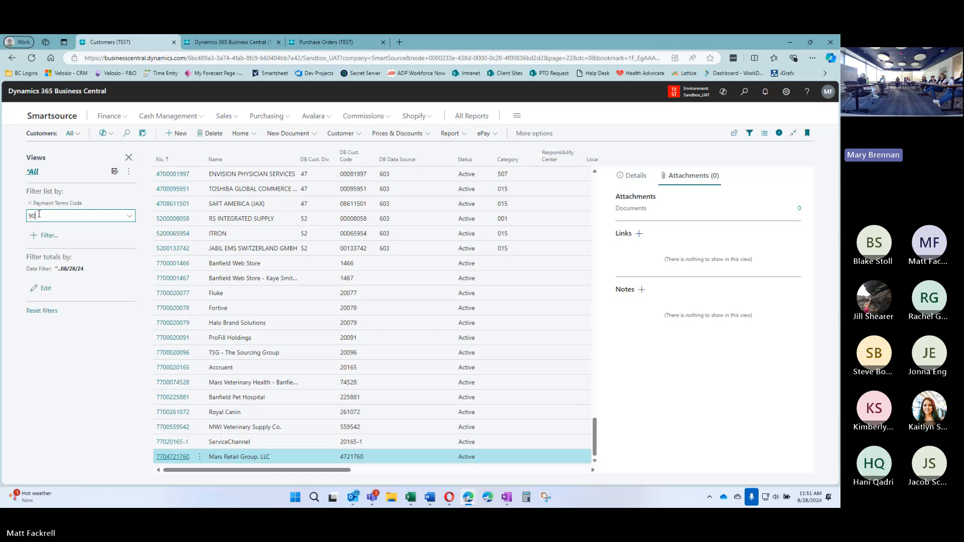
key("Return")
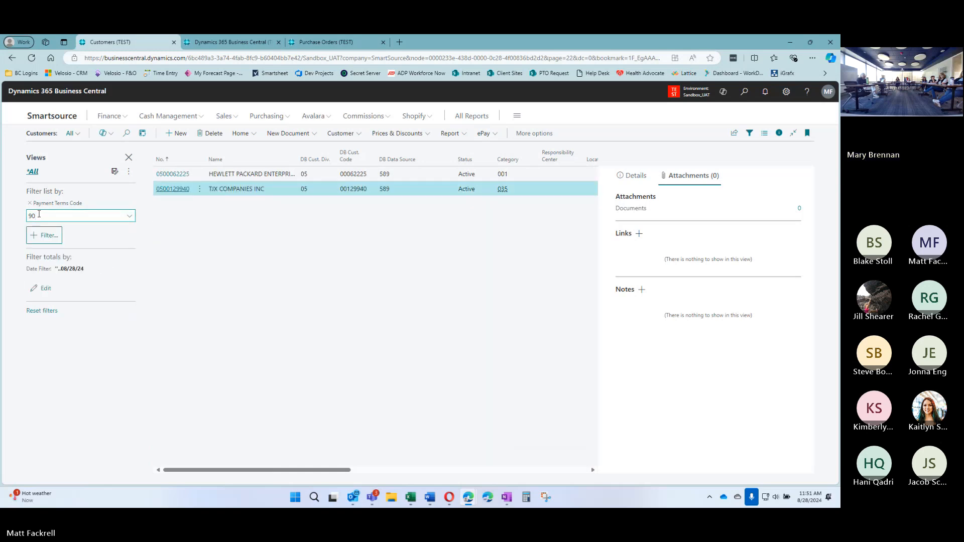
scroll(300, 312, "down", 1)
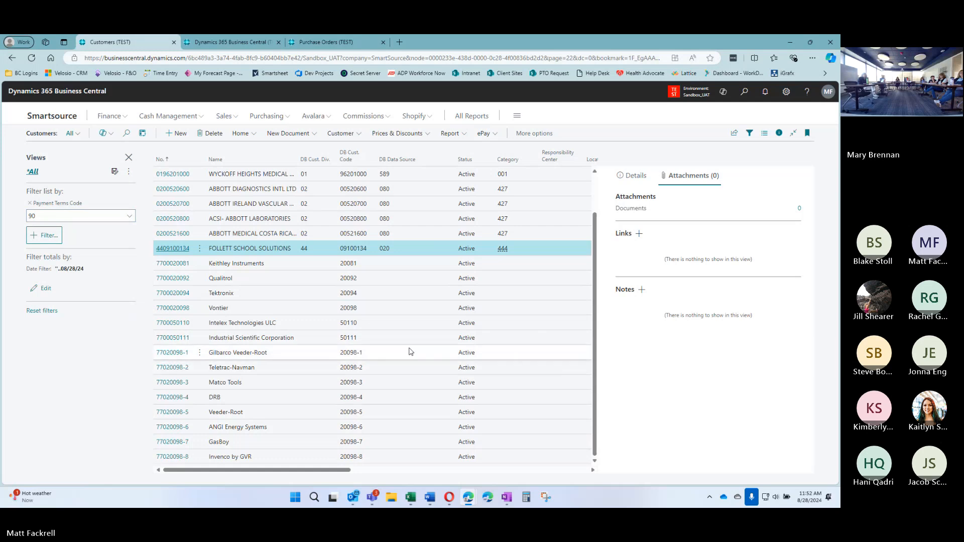
left_click(171, 353)
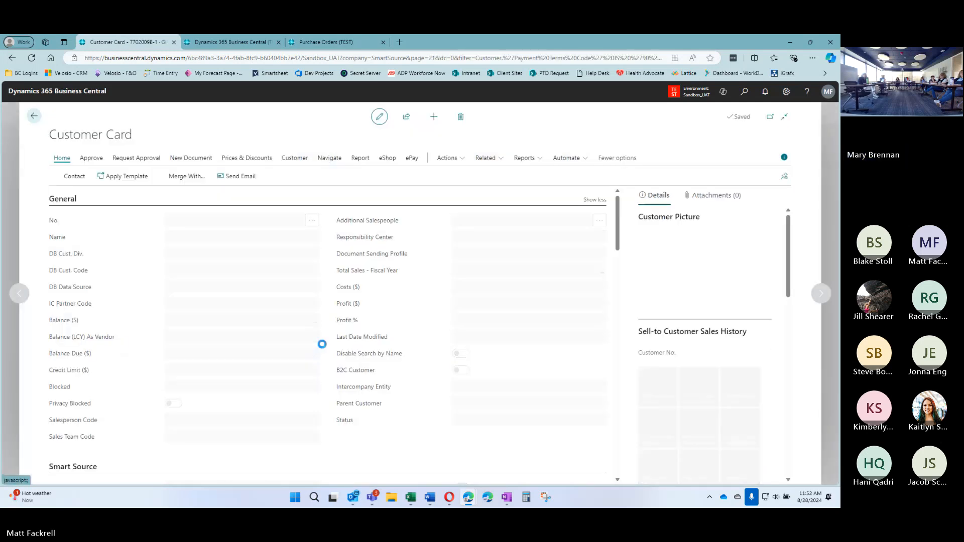
scroll(334, 296, "down", 1)
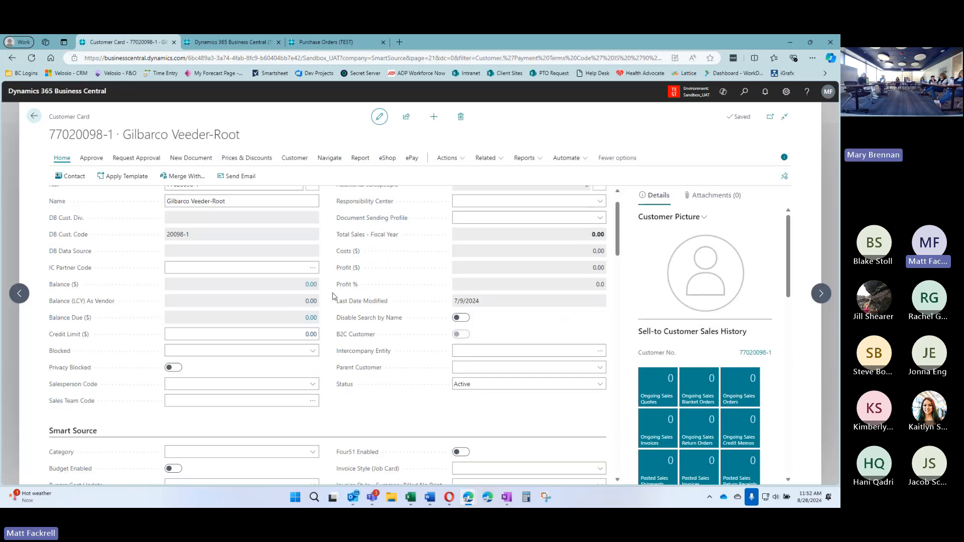
scroll(332, 296, "down", 10)
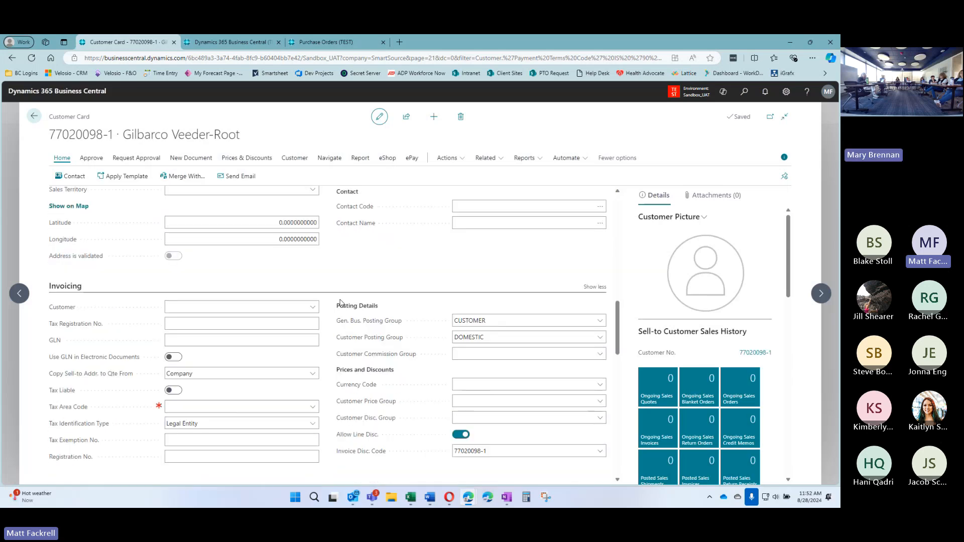
scroll(340, 303, "down", 7)
scroll(361, 284, "up", 2)
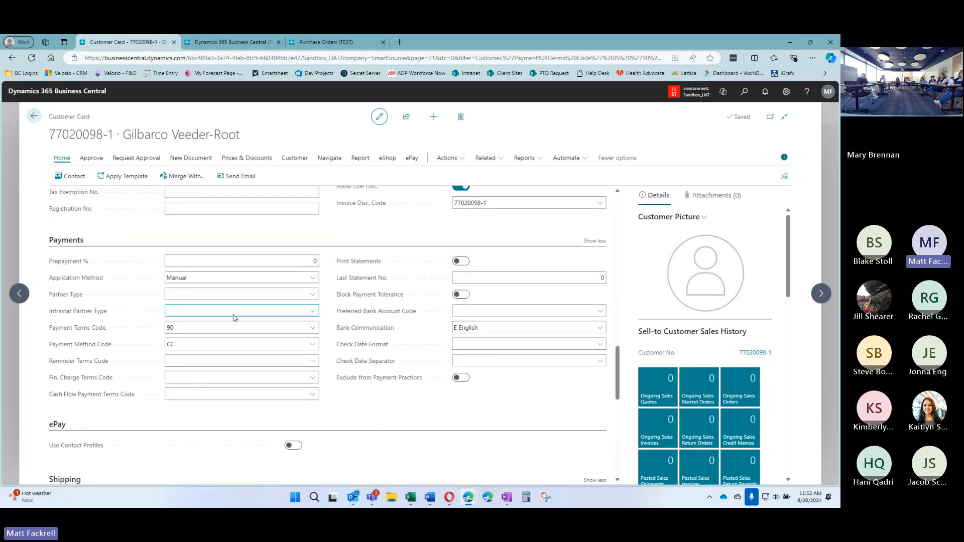
left_click(216, 327)
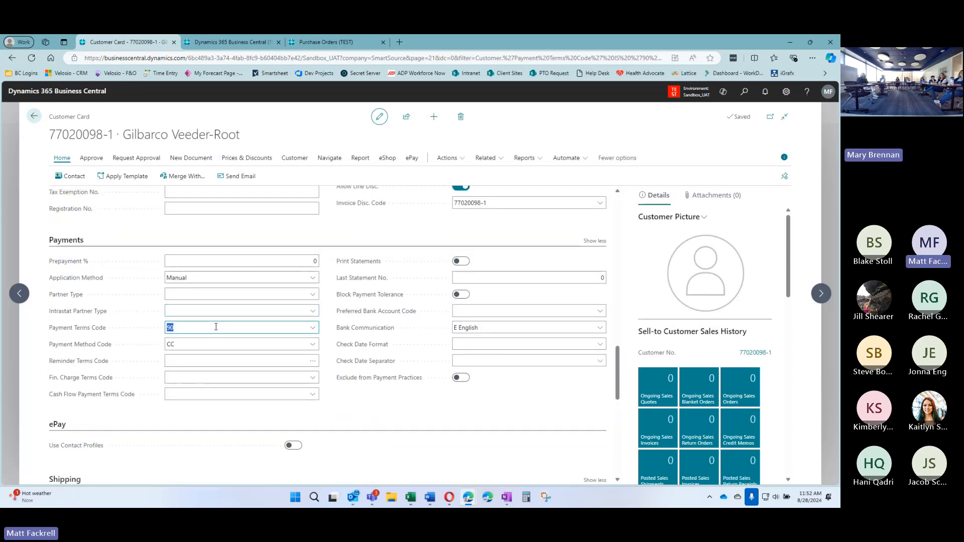
left_click(312, 329)
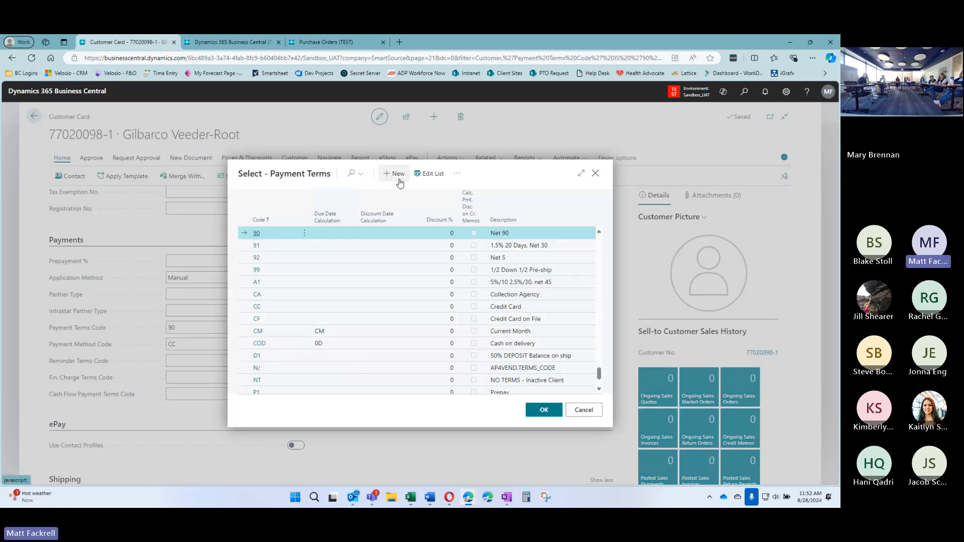
Make the payment terms list editable and give code 90 a 90D due date calculation
left_click(394, 174)
left_click(325, 231)
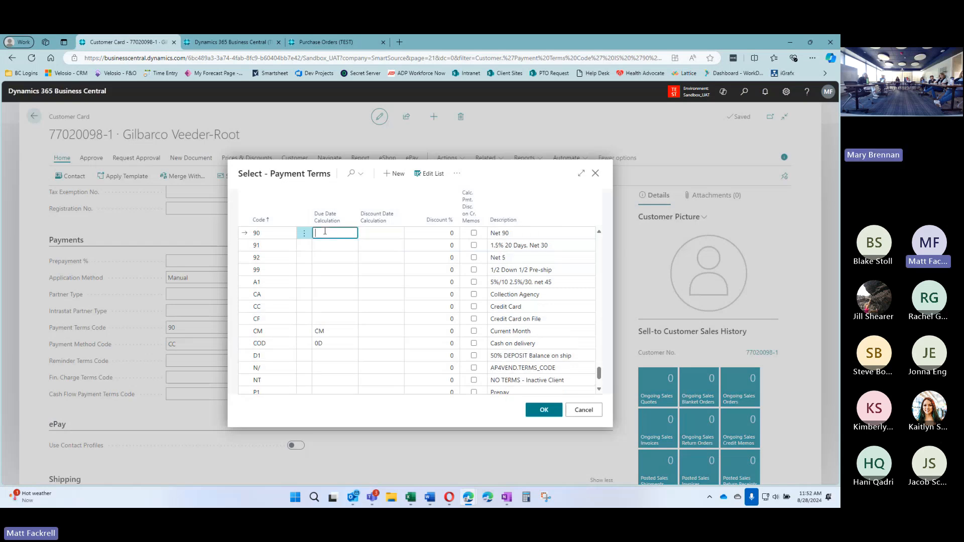
type("90D")
key("Tab")
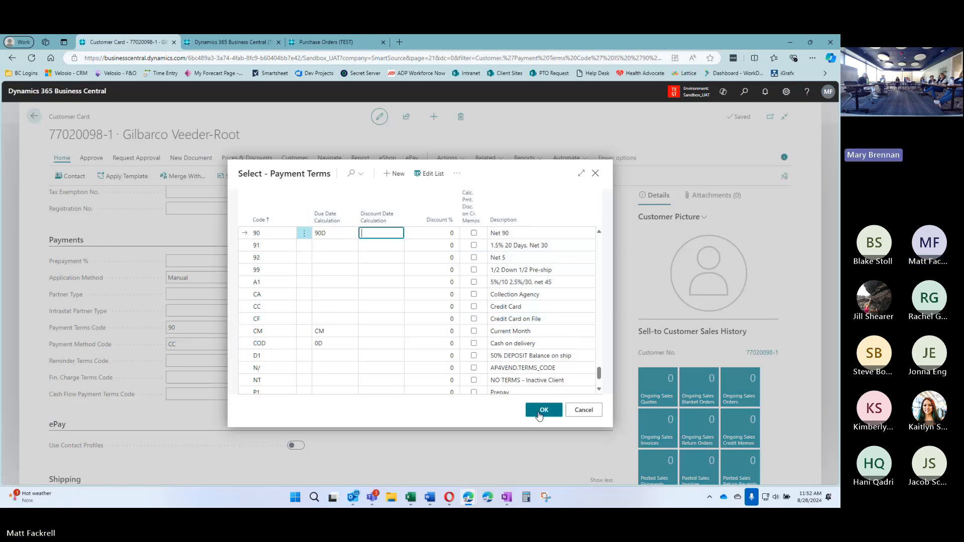
Expand the payment terms list to full page and scroll down to code 21
left_click(580, 176)
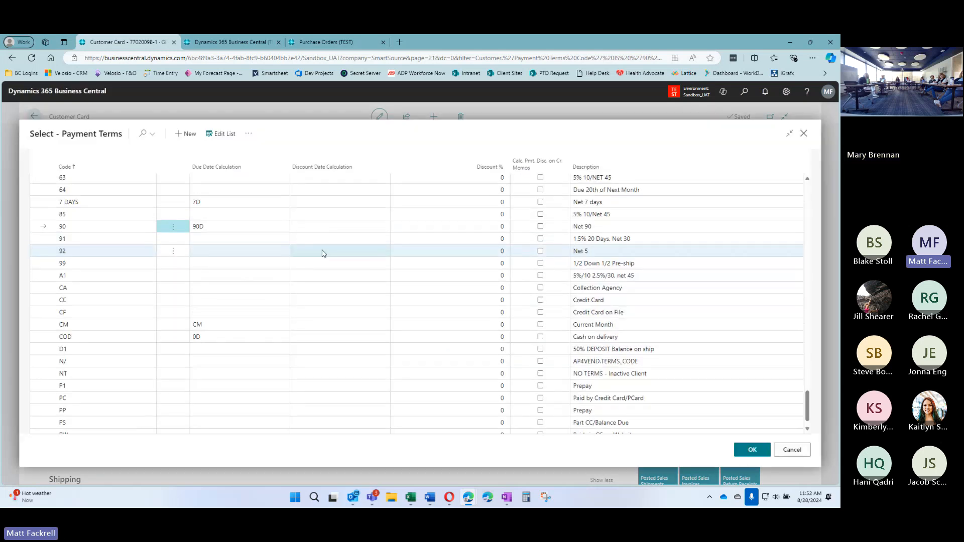
scroll(322, 253, "up", 2)
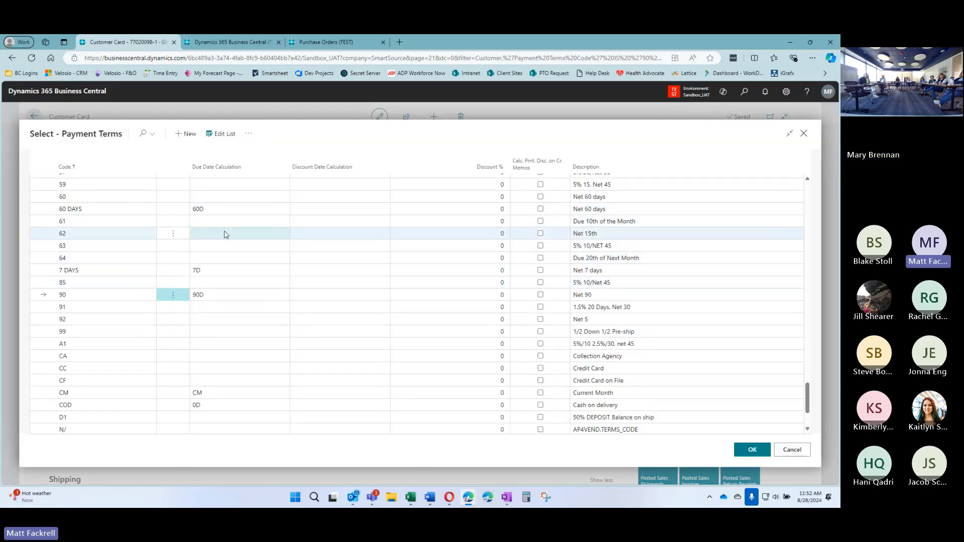
left_click(808, 261)
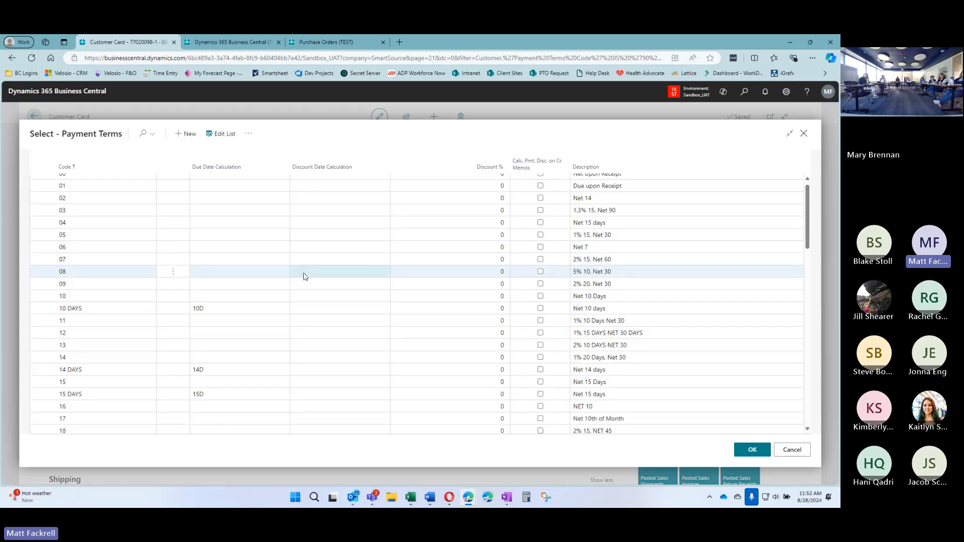
scroll(321, 277, "down", 3)
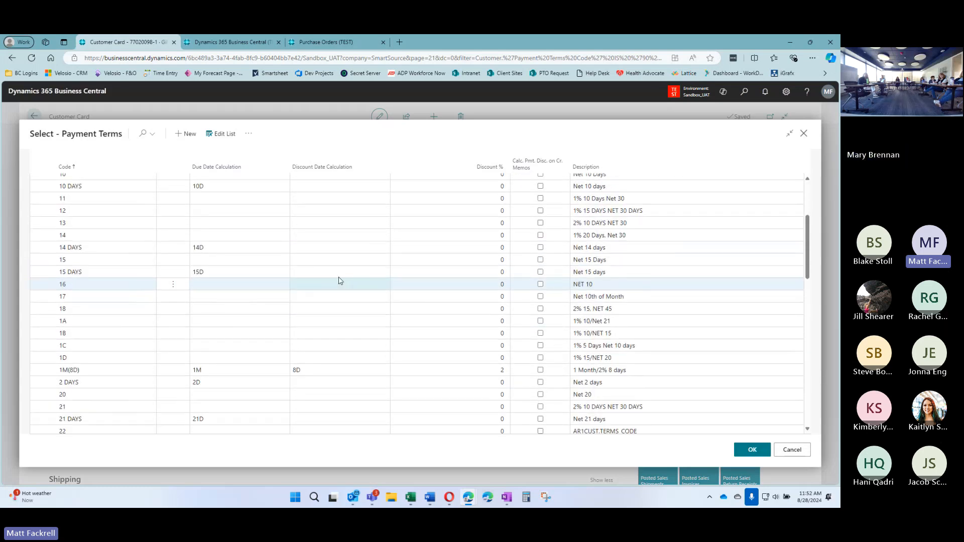
scroll(338, 280, "down", 3)
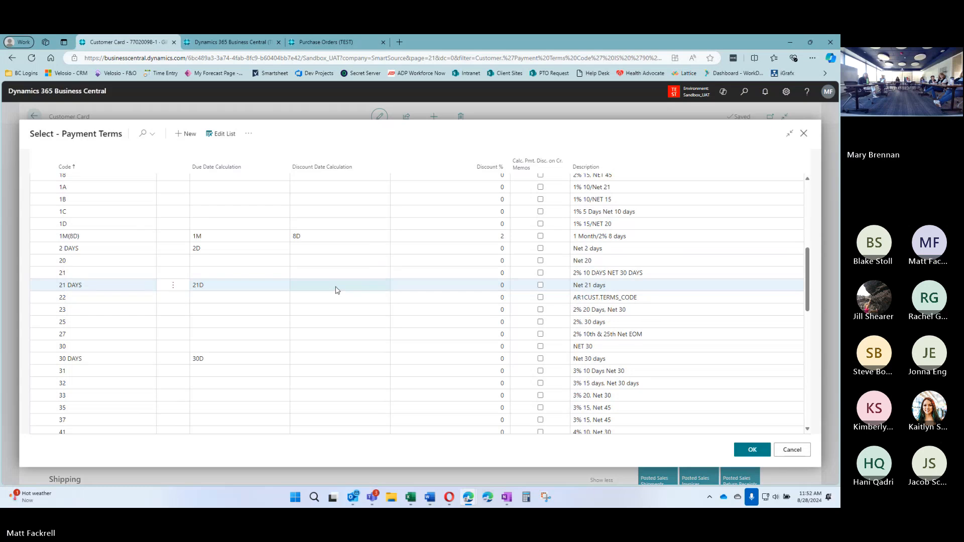
left_click(245, 275)
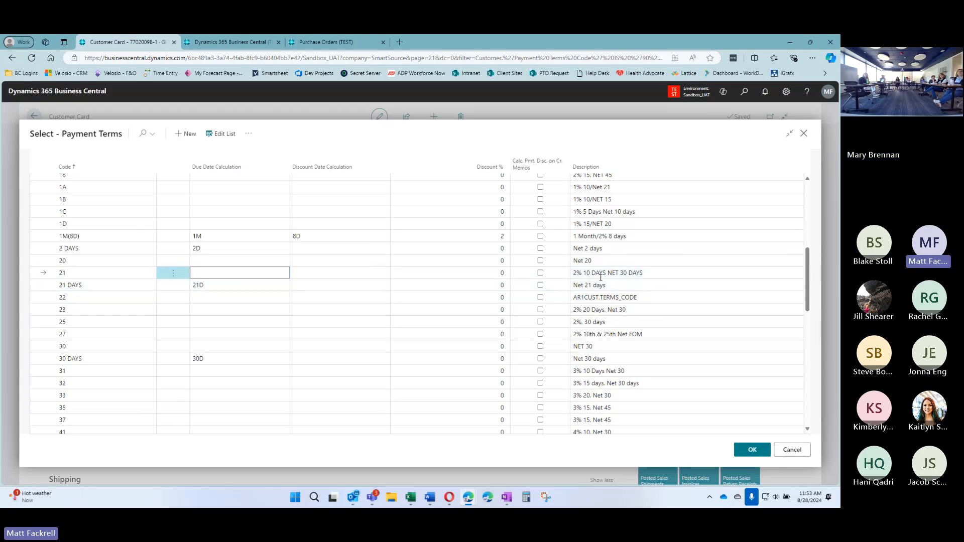
Enter a 30D due date, 10D discount date and 2% discount on payment term 21
left_click(664, 276)
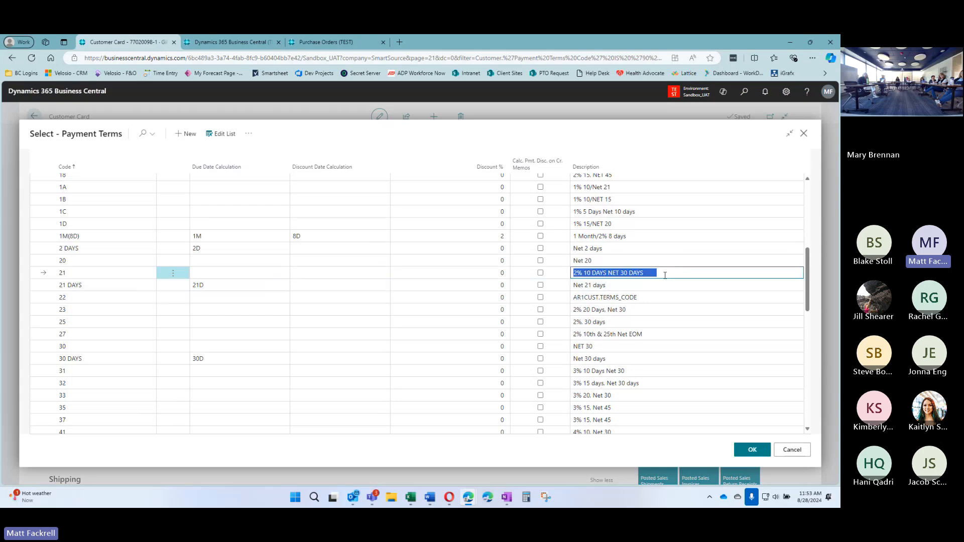
left_click(223, 275)
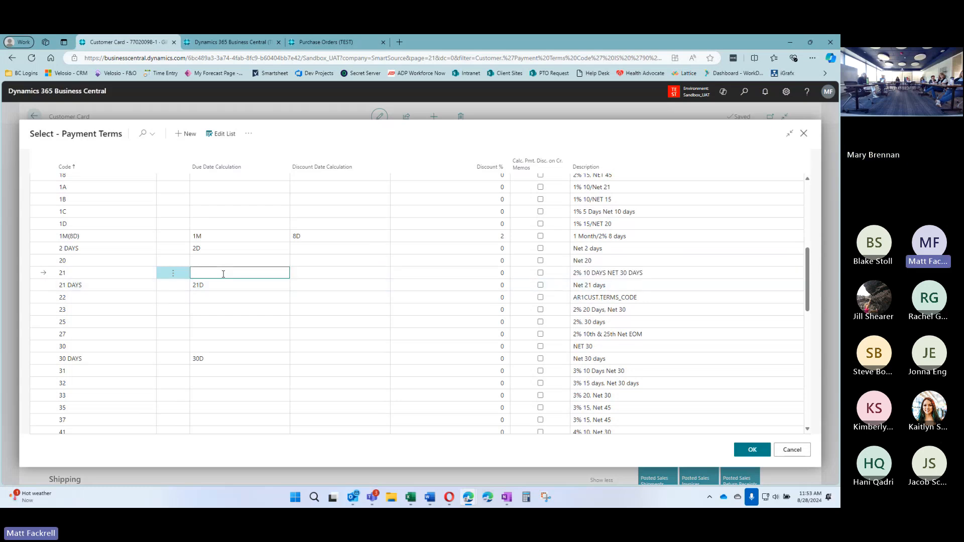
type("30D")
key("Tab")
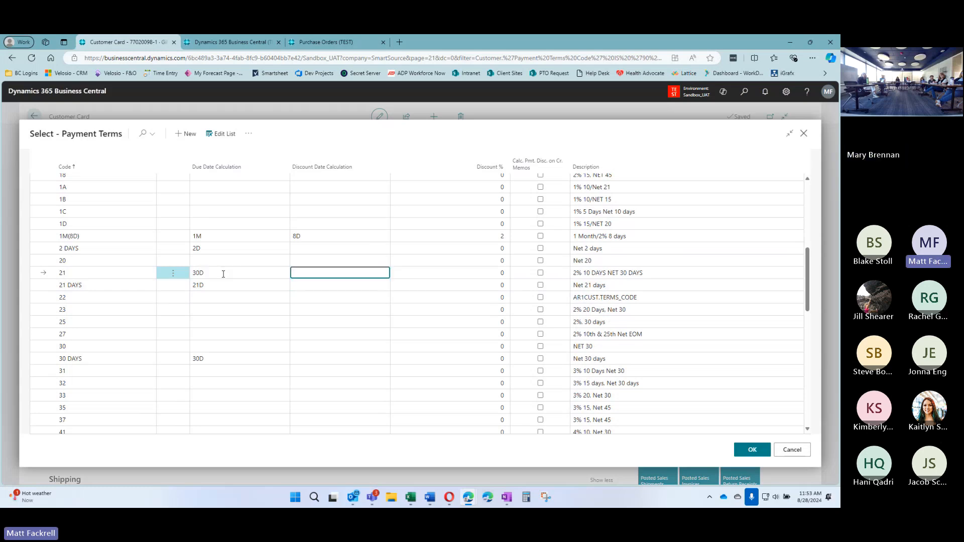
type("10d")
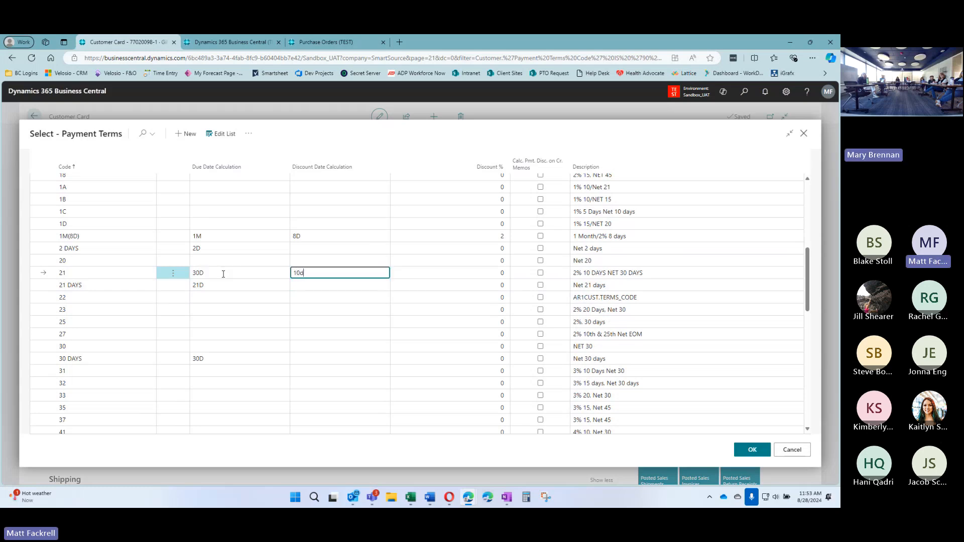
key("Tab")
type("2")
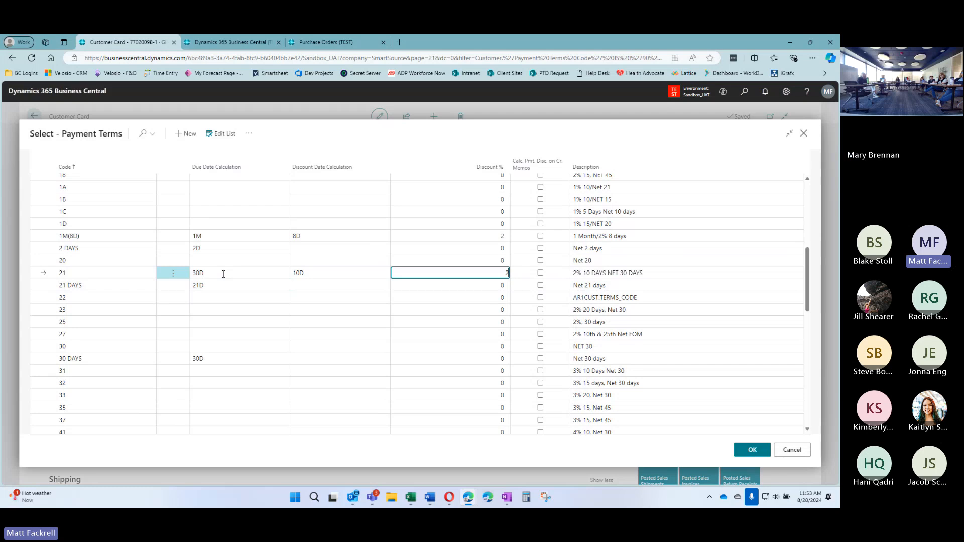
key("Tab")
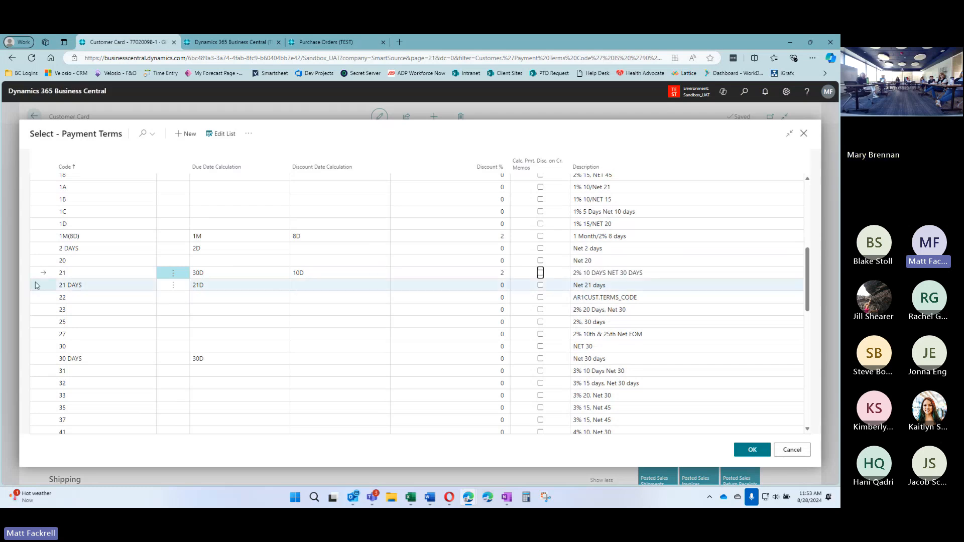
Recheck row 21's due date and select payment term 21 for the customer
left_click(83, 275)
left_click(215, 272)
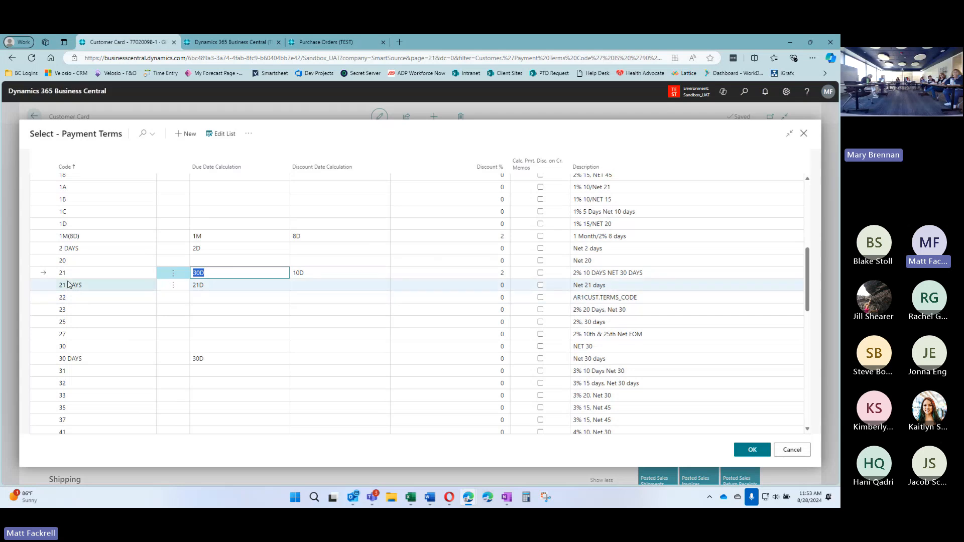
left_click(752, 450)
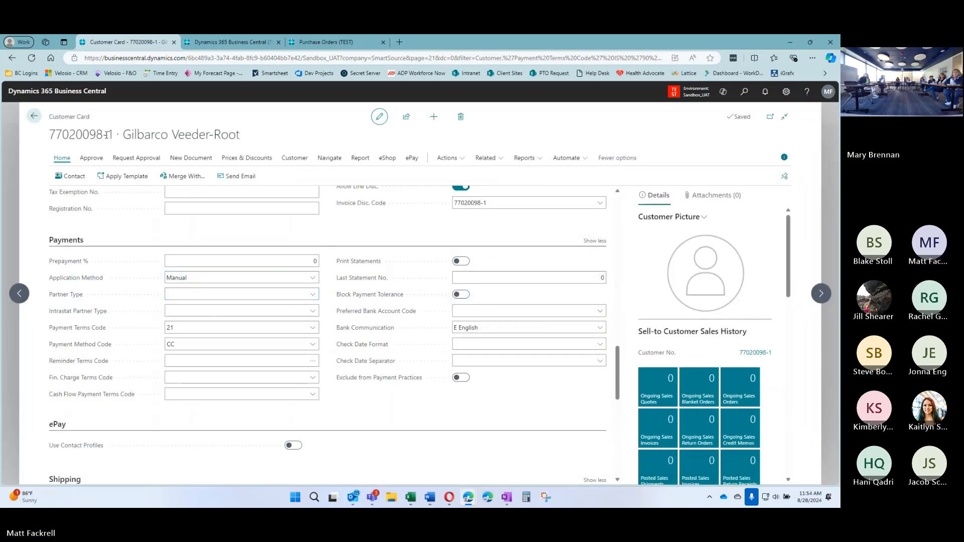
Confirm terms code 21, start a KS sales invoice, then abandon it and move to Teletrac-Navman
left_click(193, 331)
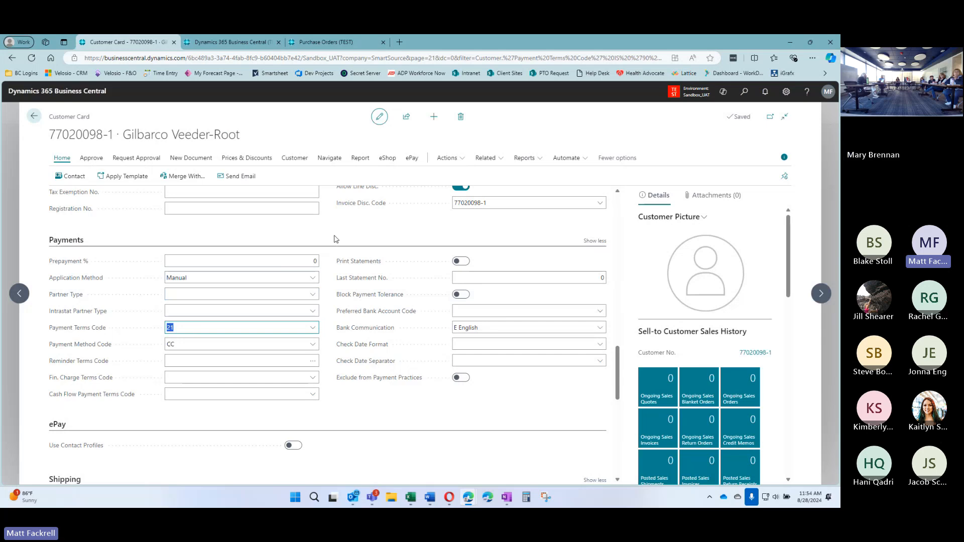
left_click(334, 237)
left_click(200, 160)
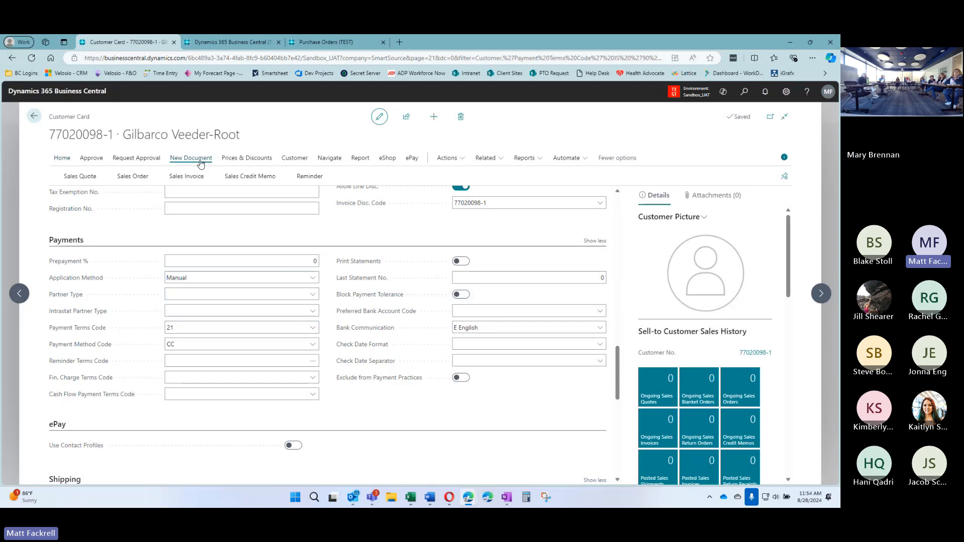
left_click(186, 177)
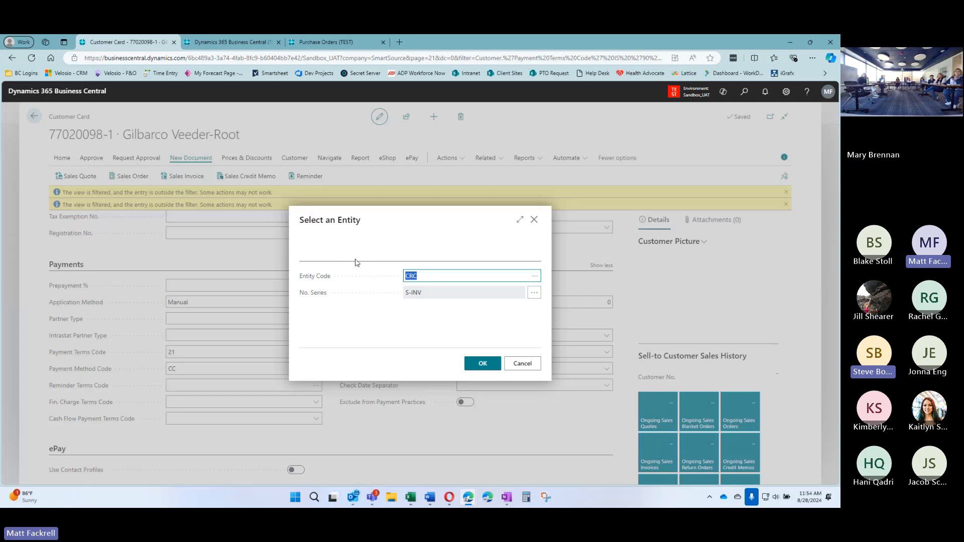
type("KS")
left_click(427, 294)
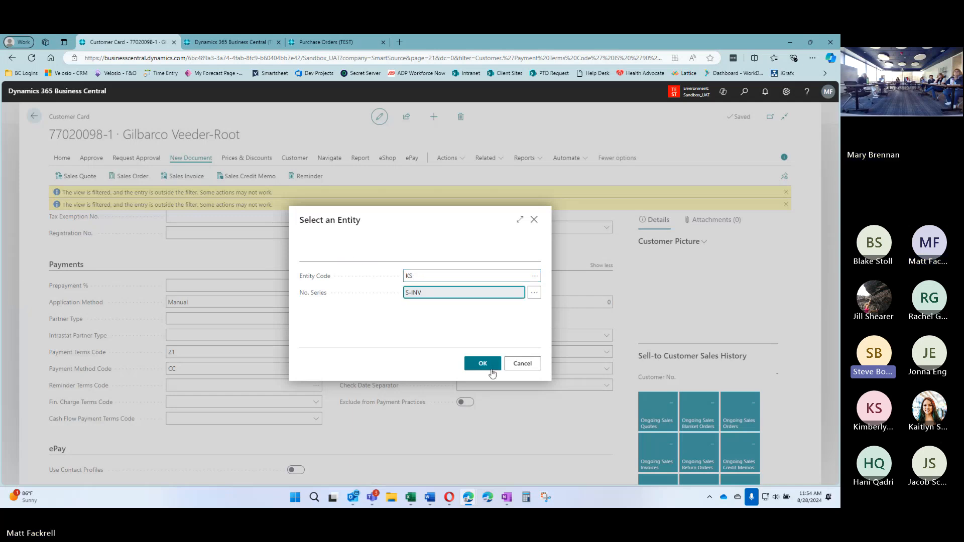
left_click(522, 364)
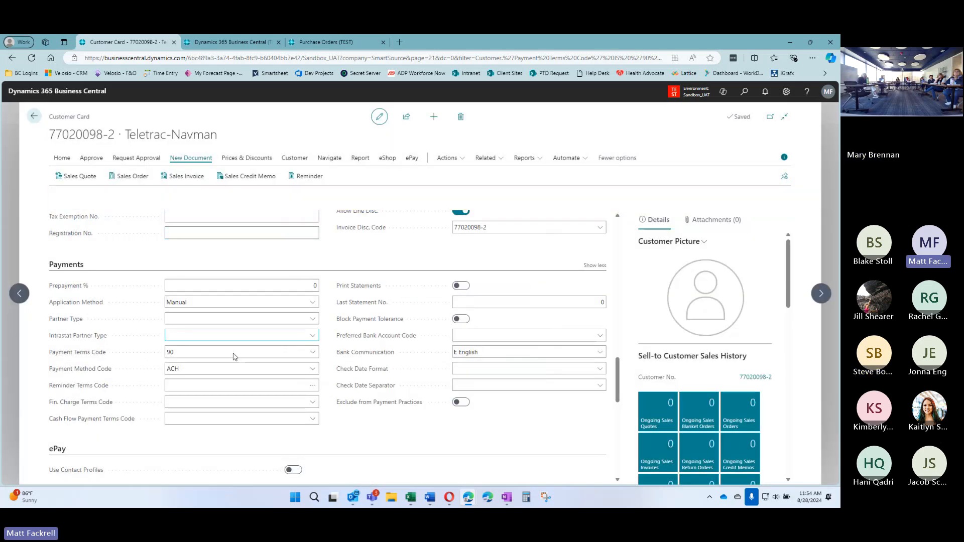
scroll(233, 357, "down", 1)
Open Teletrac-Navman's Payment Terms Code dropdown and choose Select from full list
left_click(312, 327)
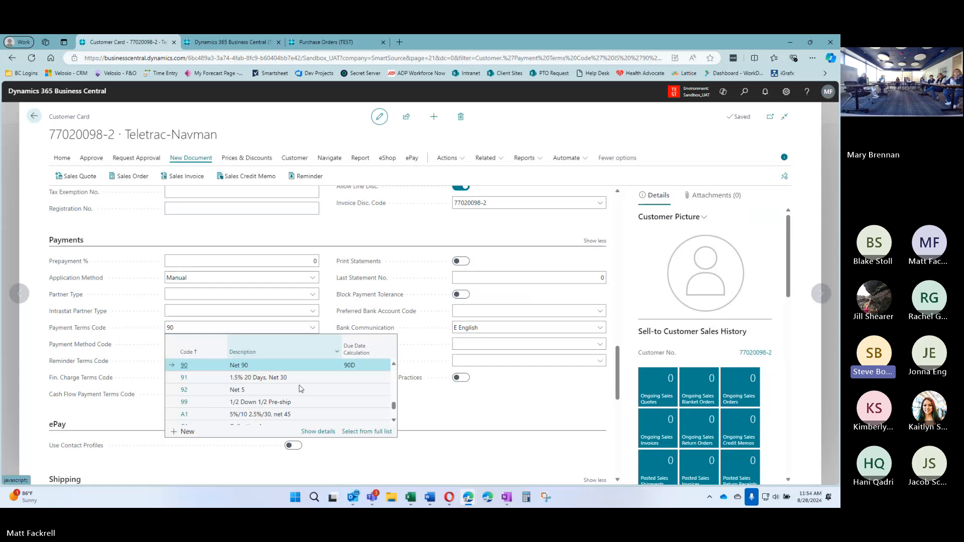
left_click(376, 432)
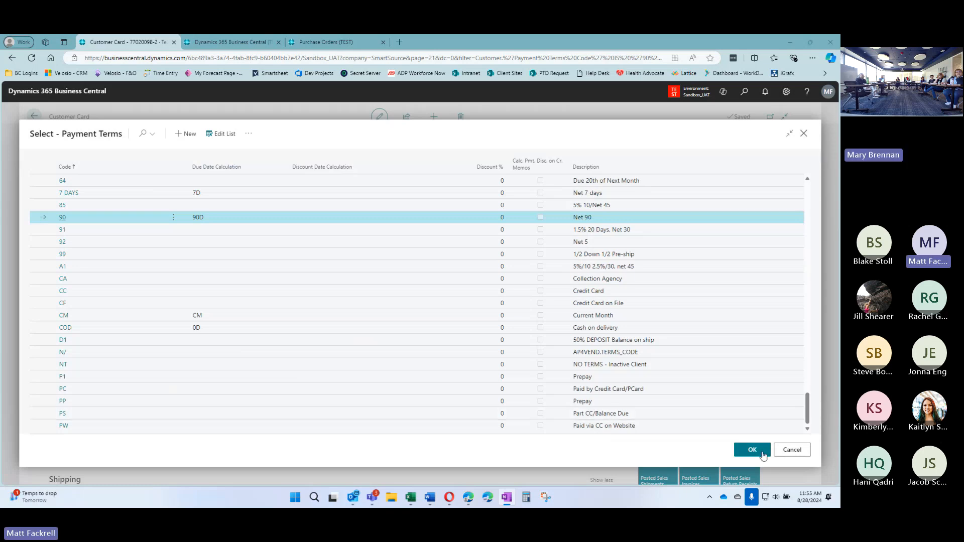
Choose payment terms code 21 for Teletrac-Navman from the payment terms list
scroll(258, 271, "up", 3)
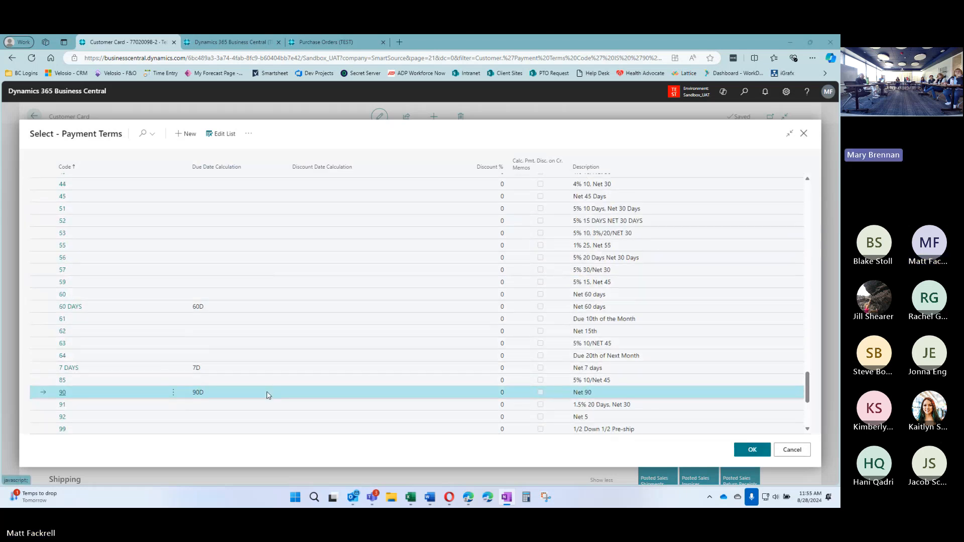
scroll(268, 395, "up", 10)
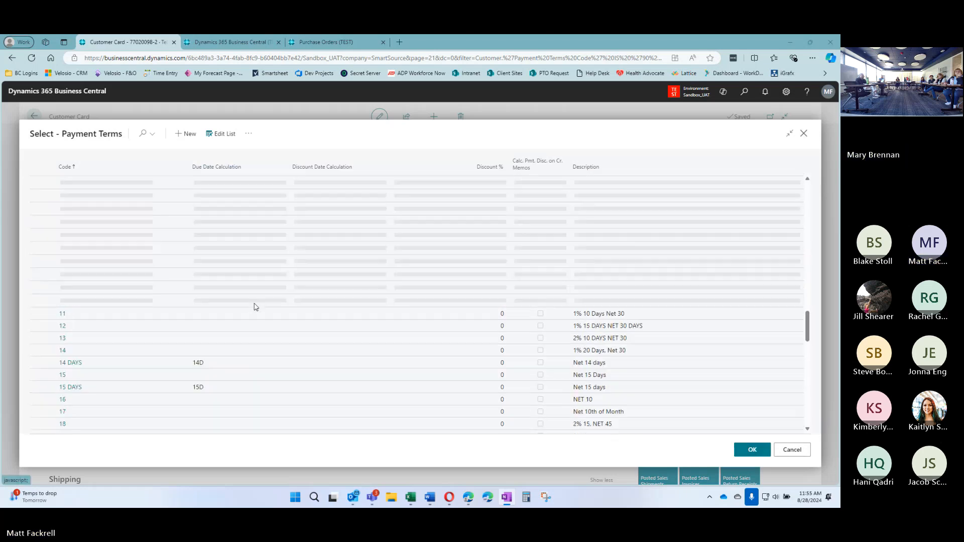
scroll(264, 311, "down", 4)
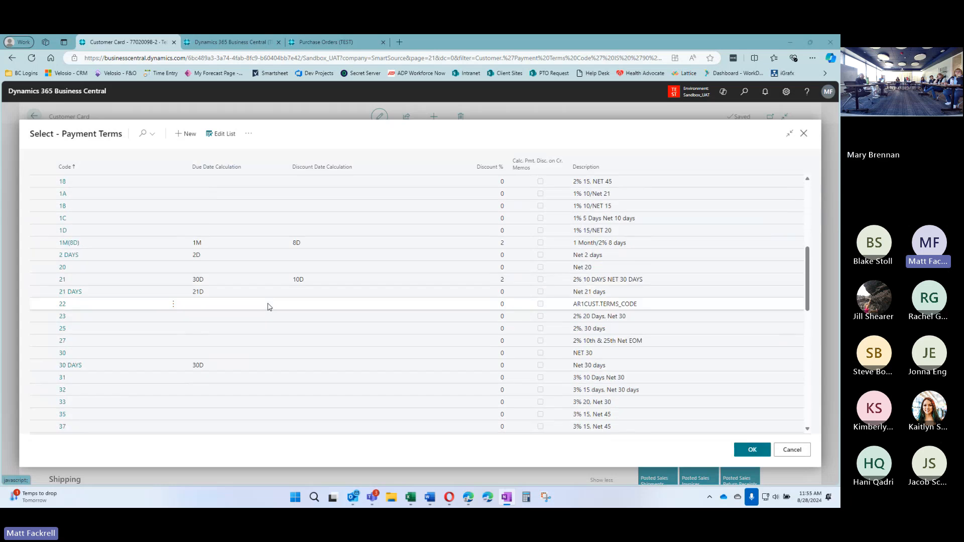
left_click(307, 281)
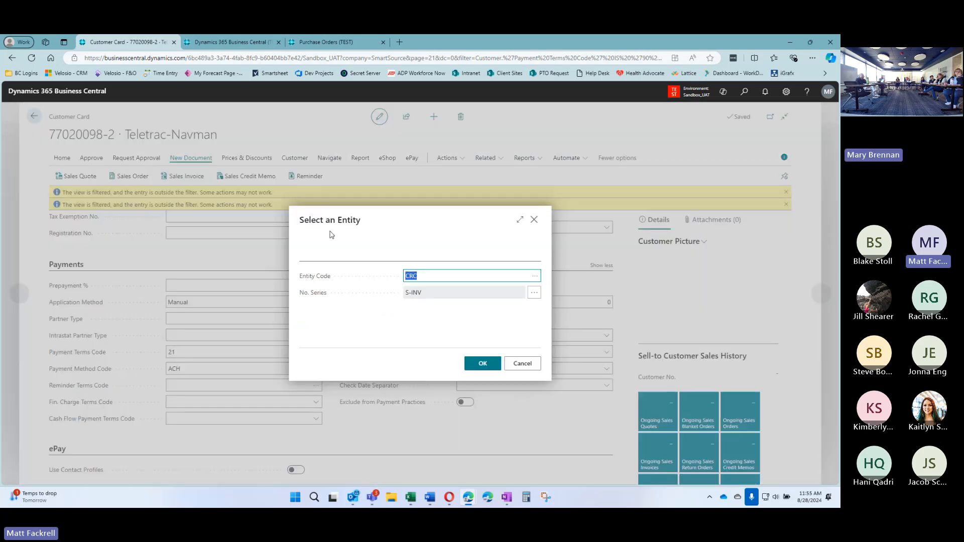
Enter entity code KS to create a blank sales invoice, then focus its number field
type("KS")
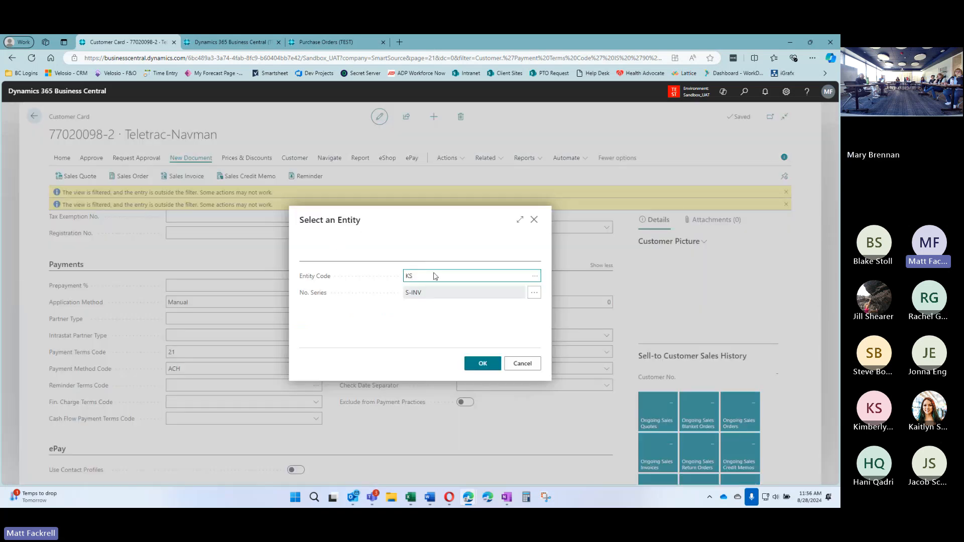
left_click(488, 364)
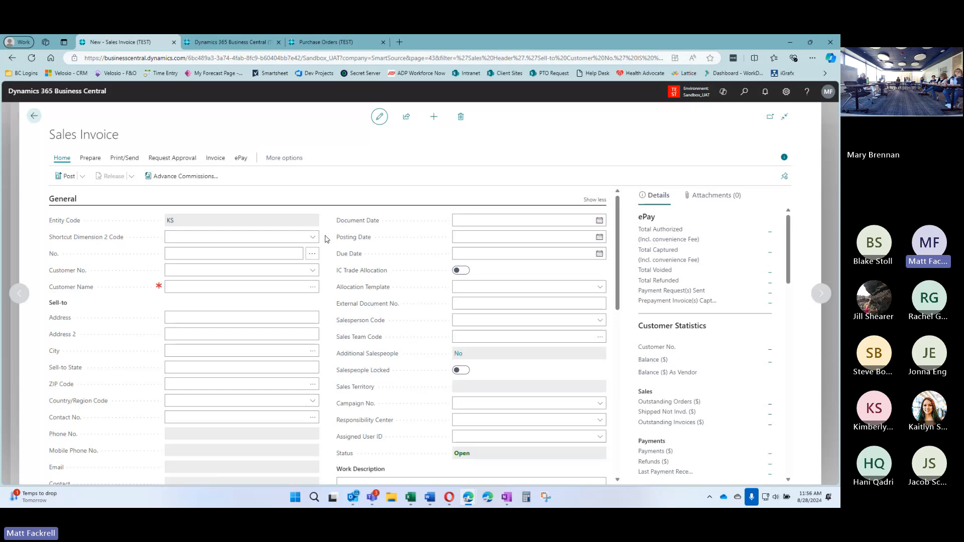
left_click(210, 254)
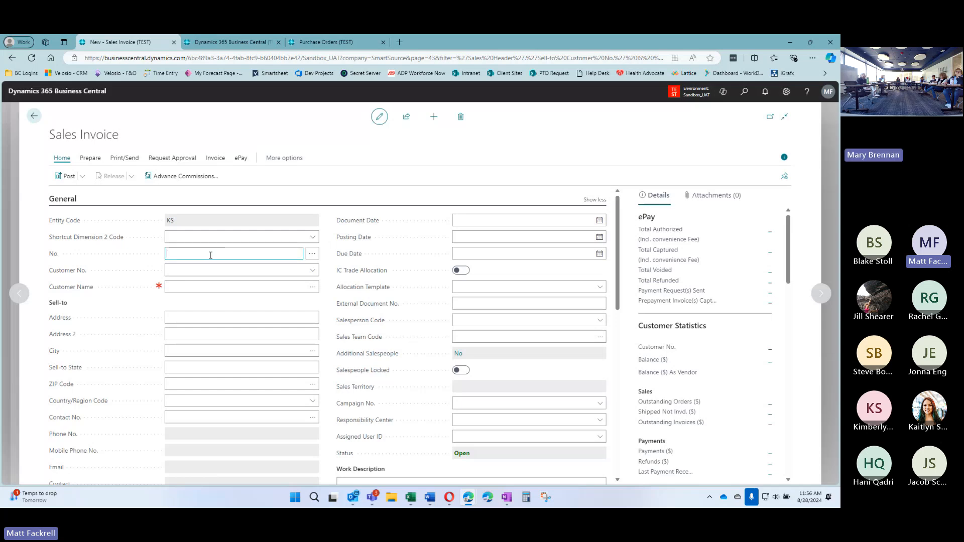
Accept the default invoice number S-INV102012 and move past the customer header fields
key("Tab")
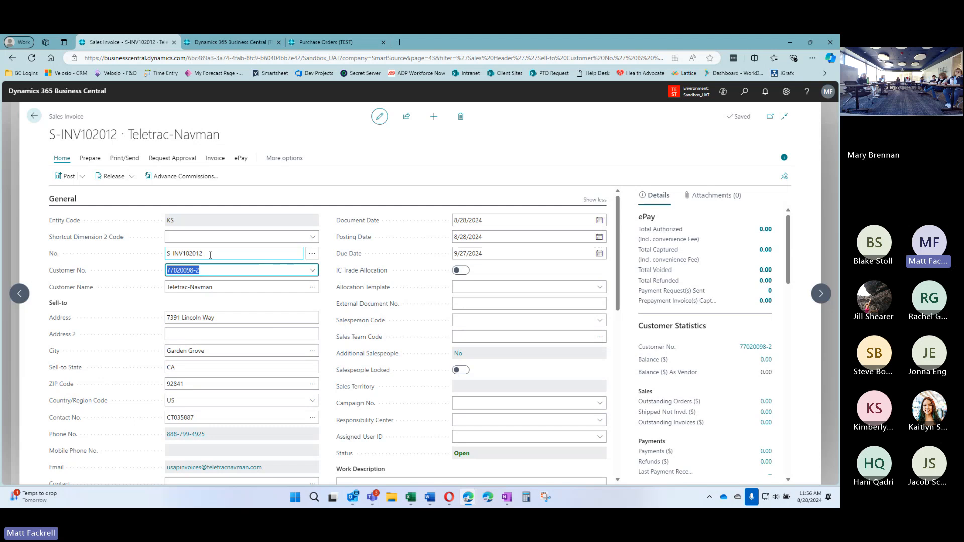
left_click(330, 259)
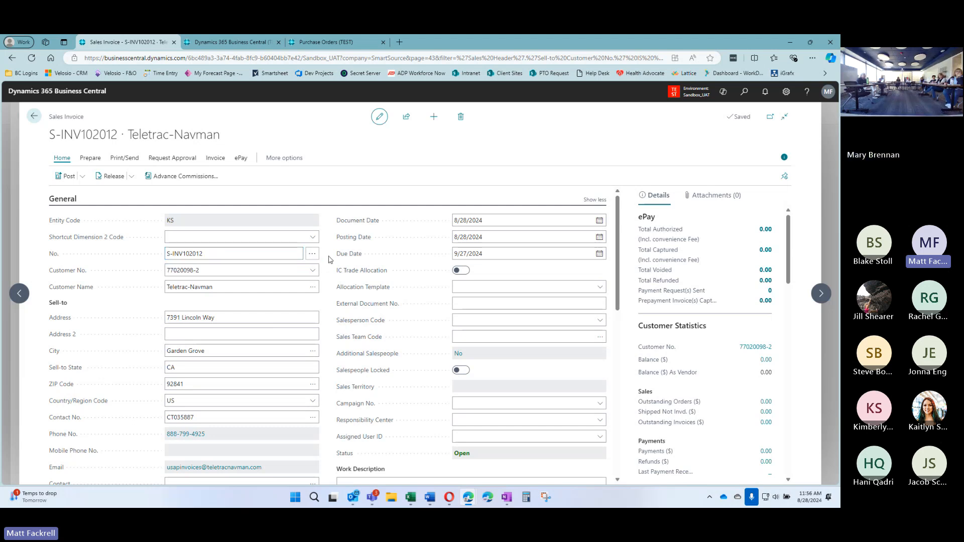
scroll(329, 257, "down", 2)
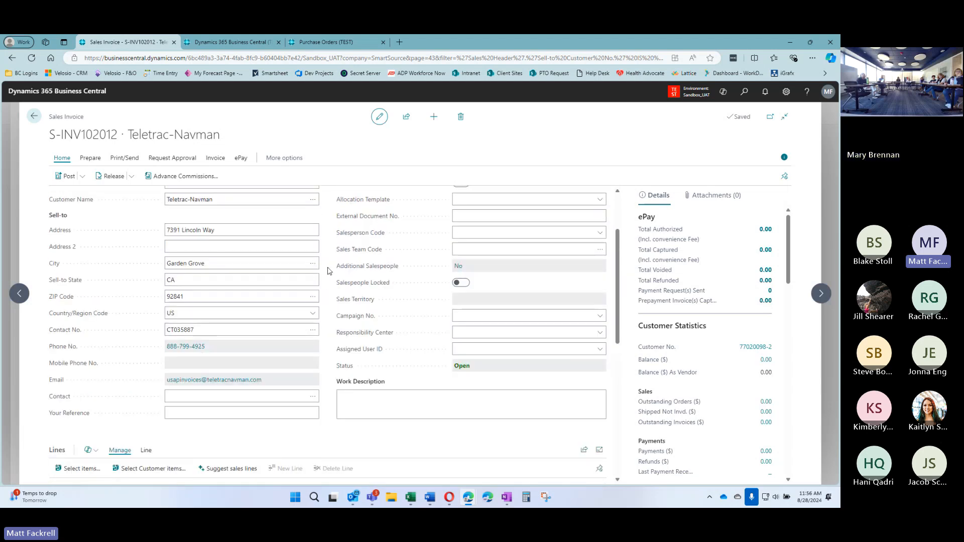
scroll(329, 270, "up", 1)
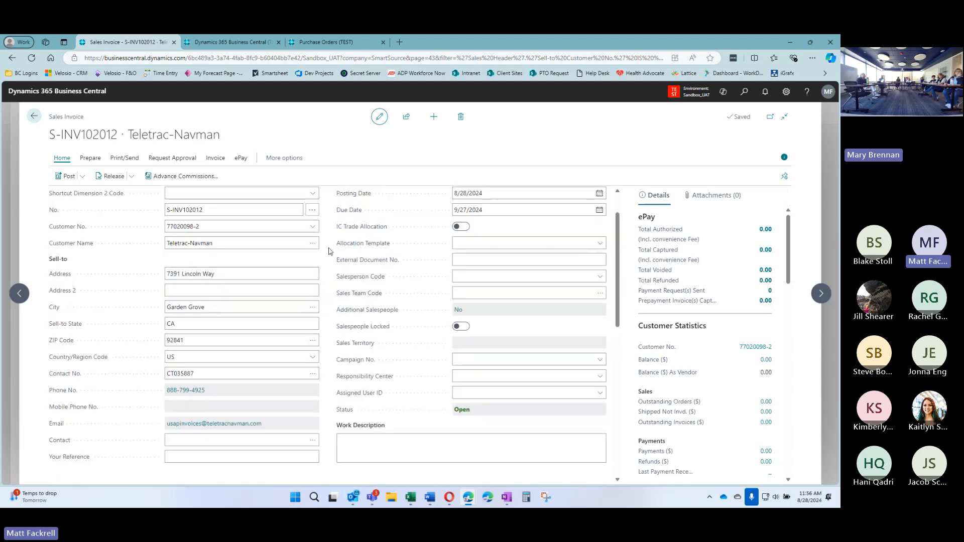
scroll(327, 273, "down", 7)
Set the first line's type to G/L Account and pick account 41000 Sales
left_click(153, 250)
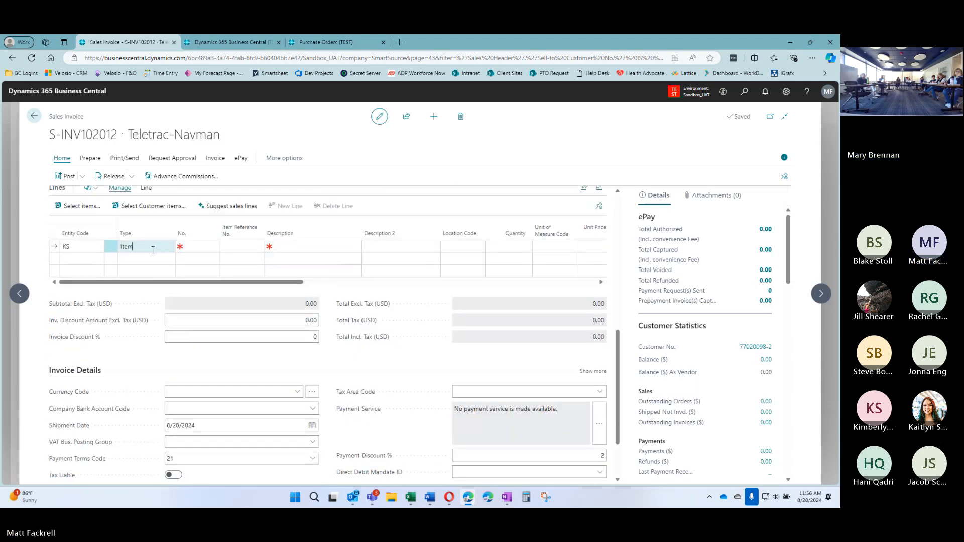
left_click(168, 246)
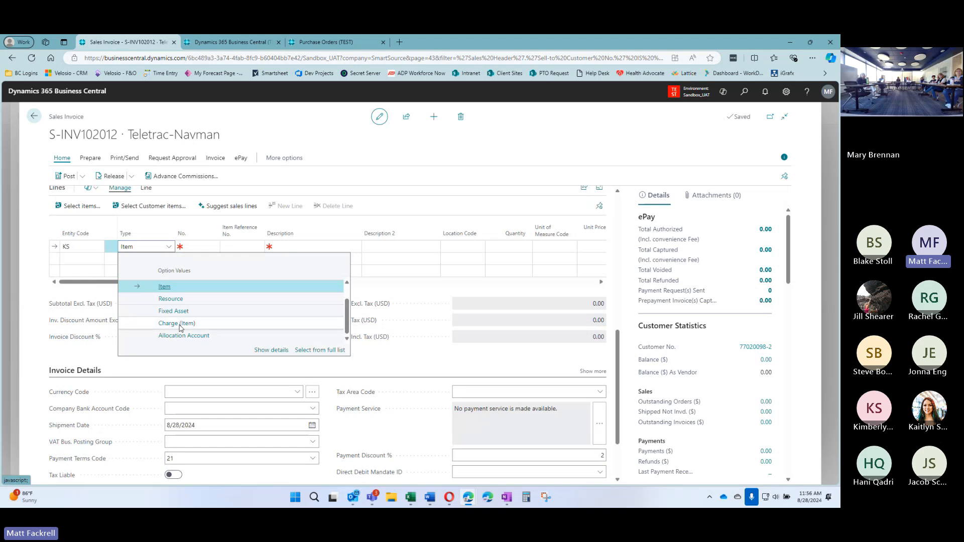
scroll(166, 307, "up", 2)
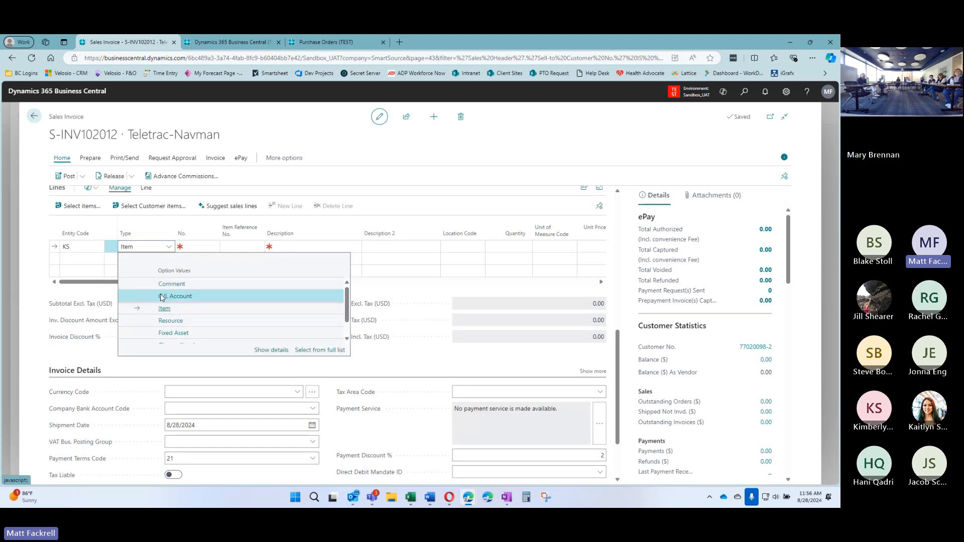
left_click(161, 297)
left_click(194, 246)
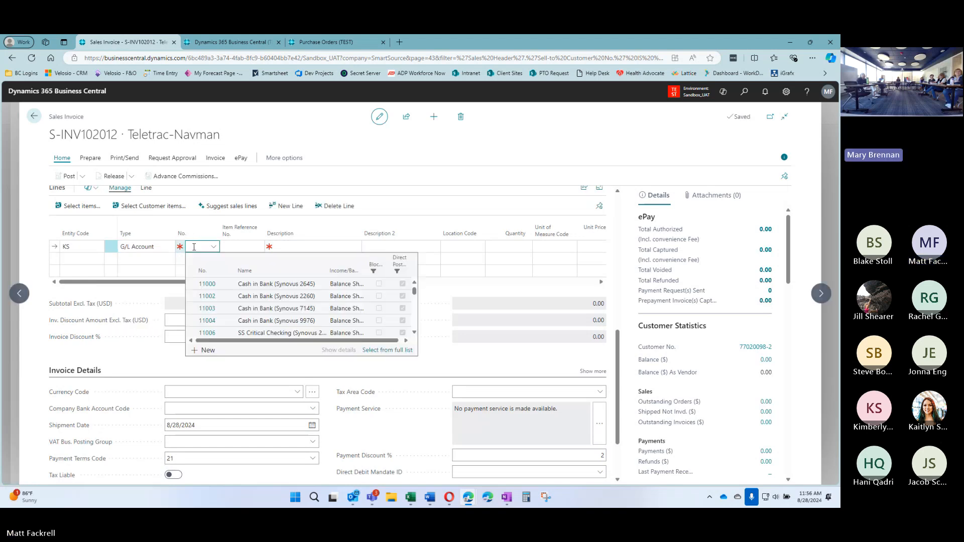
type("hard")
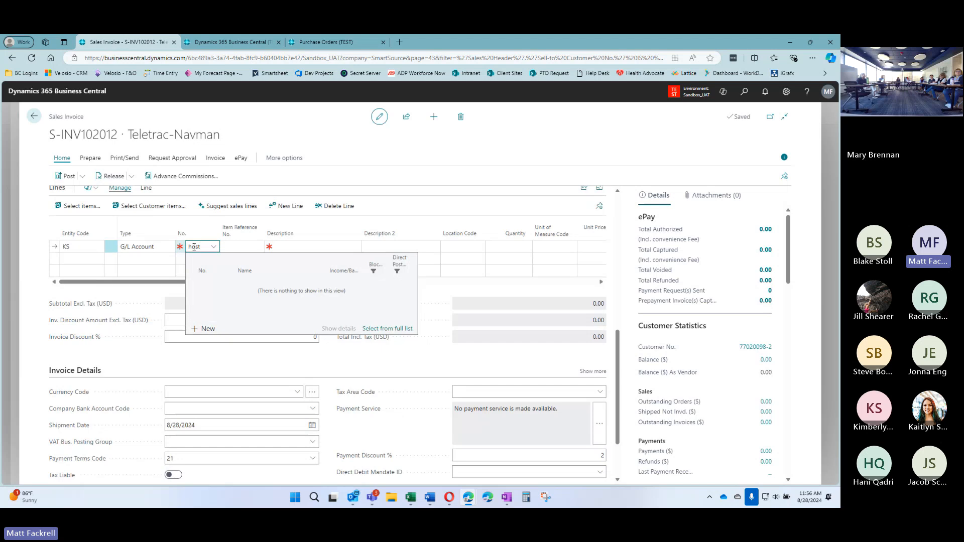
key("BackSpace")
key("BackSpace")
key("BackSpace")
key("BackSpace")
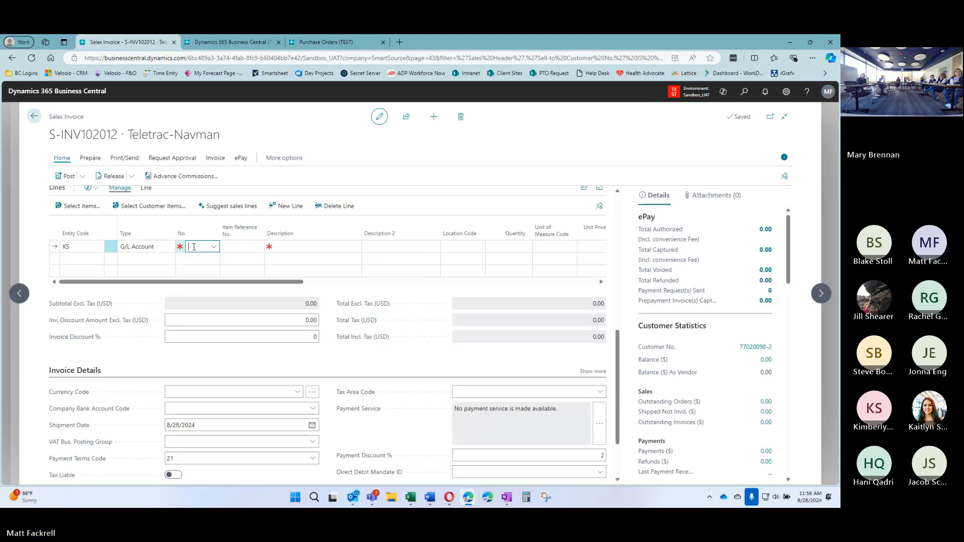
left_click(193, 247)
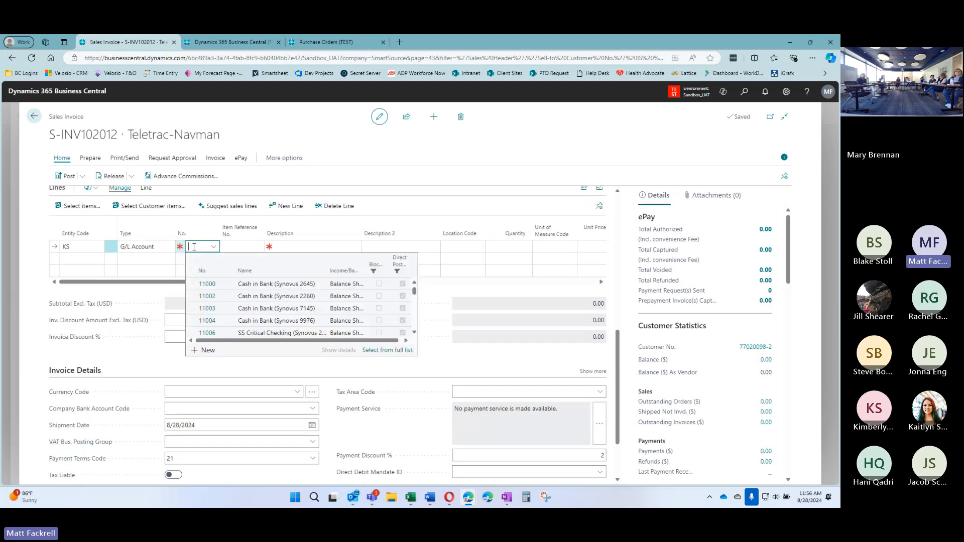
type("reve")
key("BackSpace")
key("BackSpace")
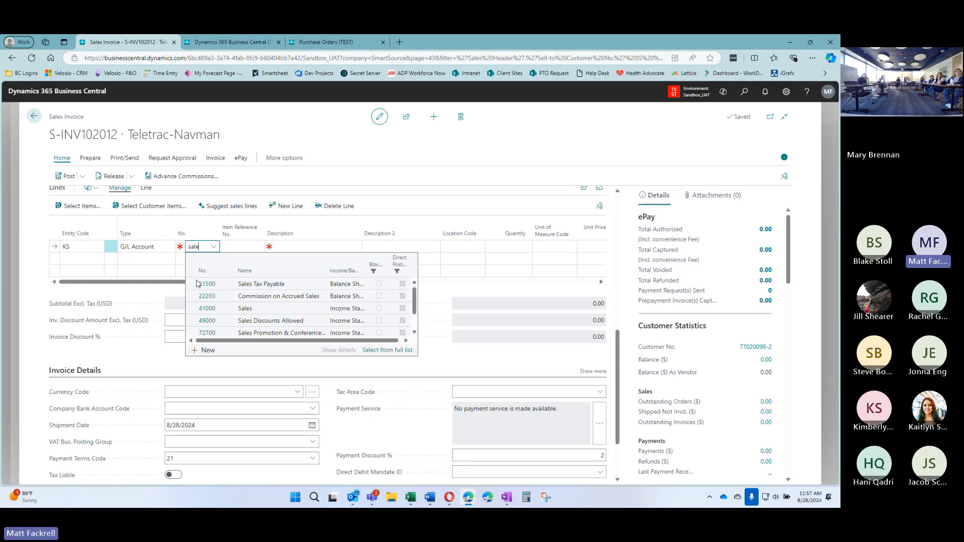
left_click(232, 309)
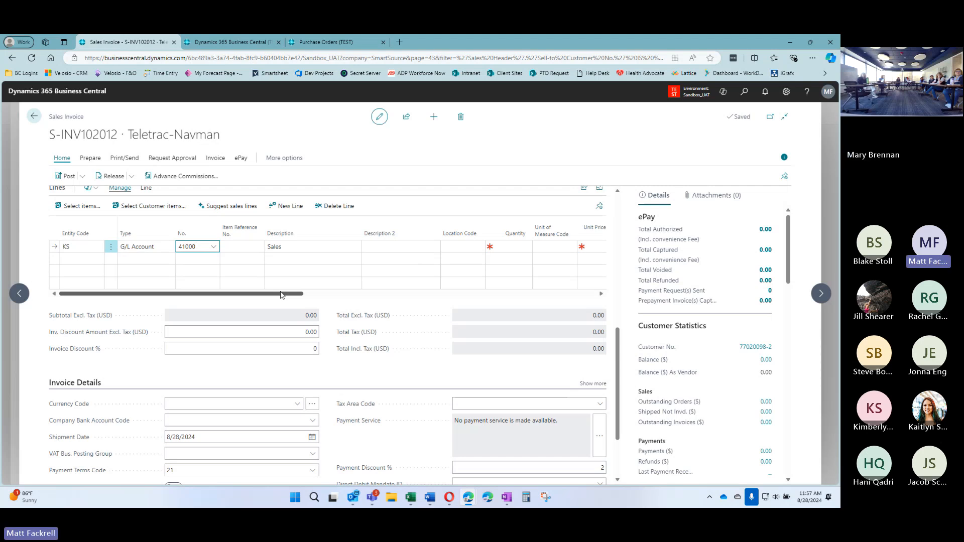
Give the line quantity 1, unit price 500 and tax group code NT
left_click(512, 247)
type("1")
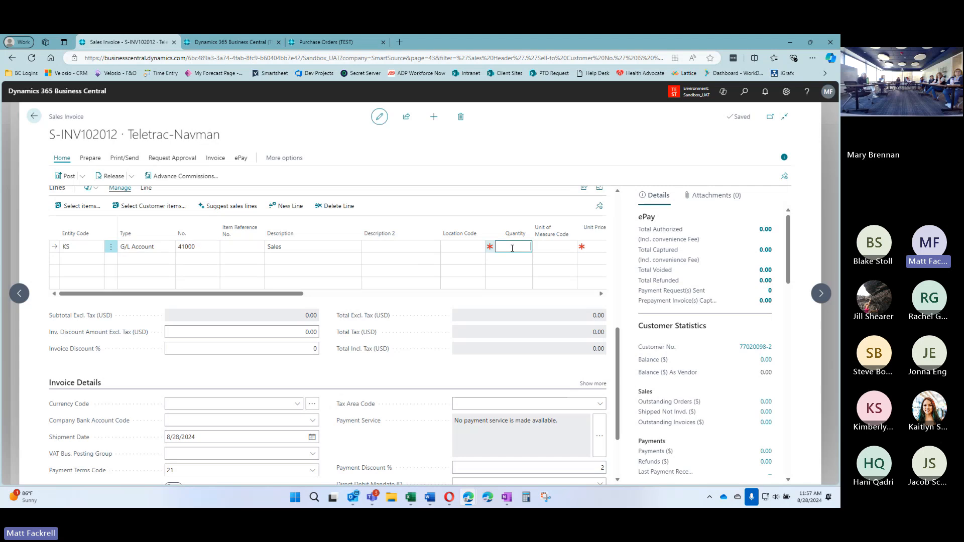
key("Tab")
key("Tab")
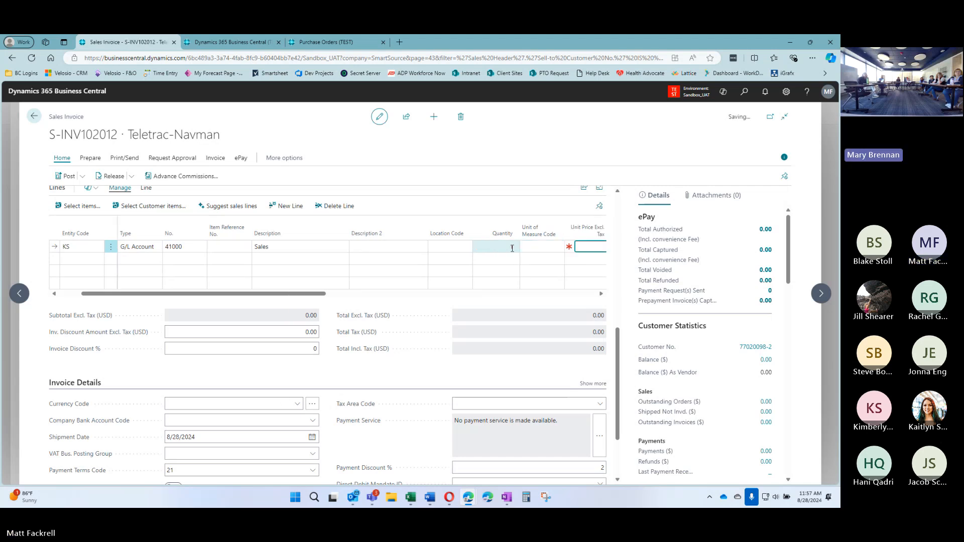
type("500")
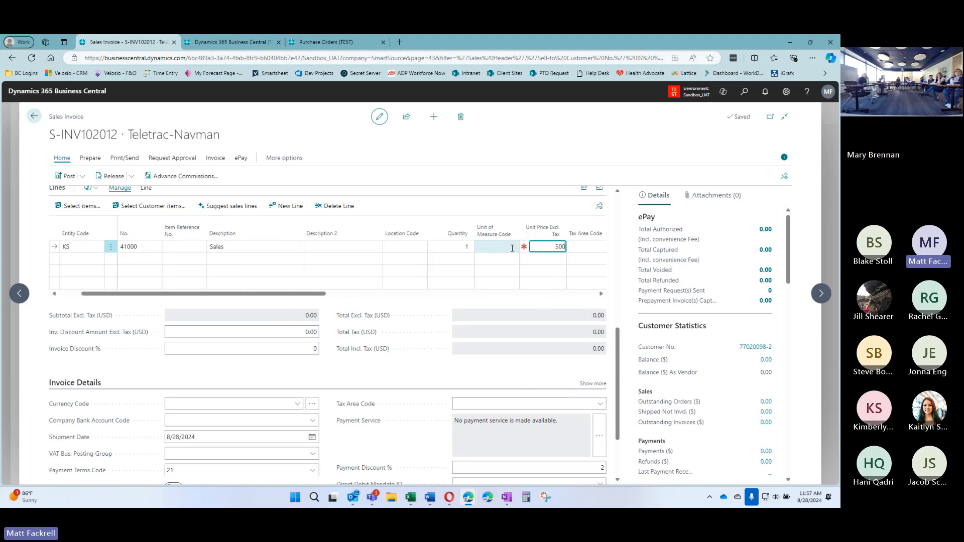
key("Tab")
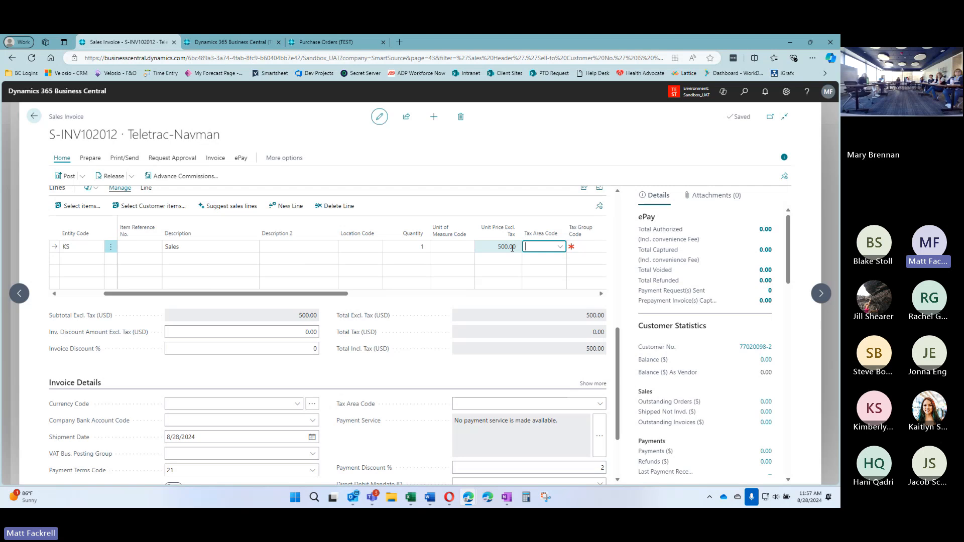
key("Tab")
type("NT")
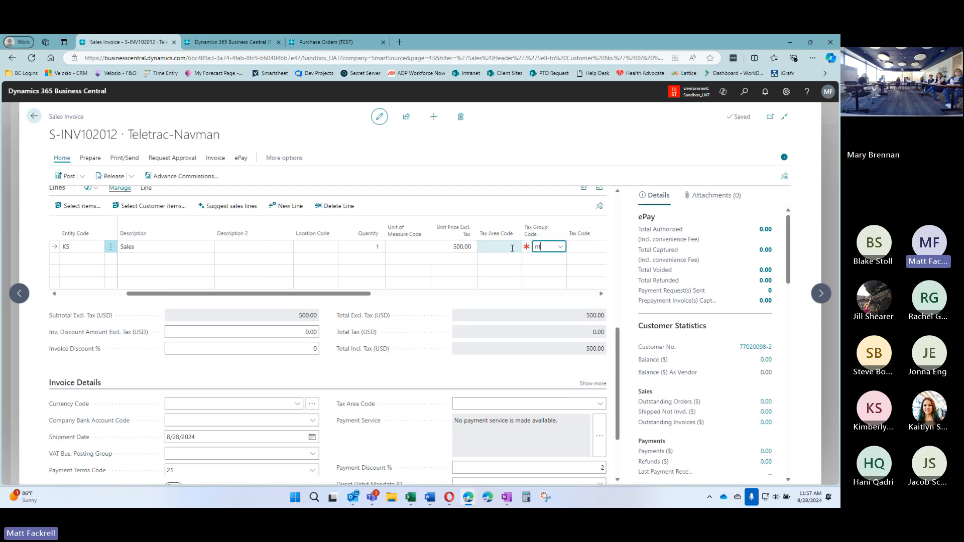
key("Tab")
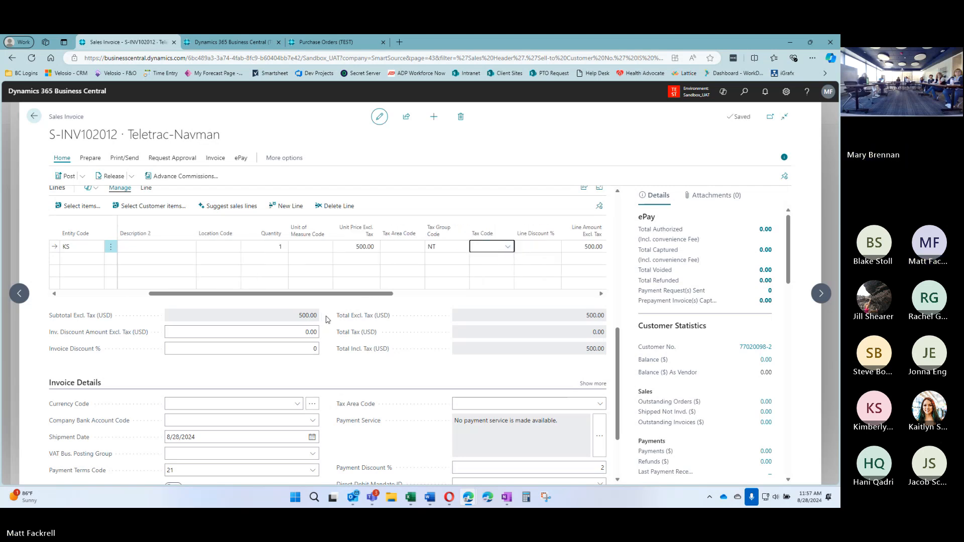
scroll(327, 326, "down", 2)
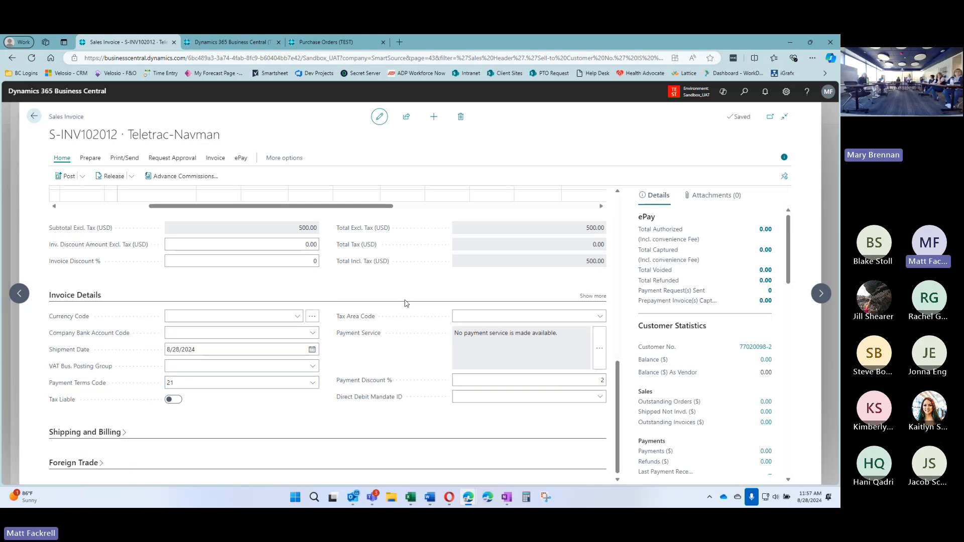
scroll(330, 292, "up", 3)
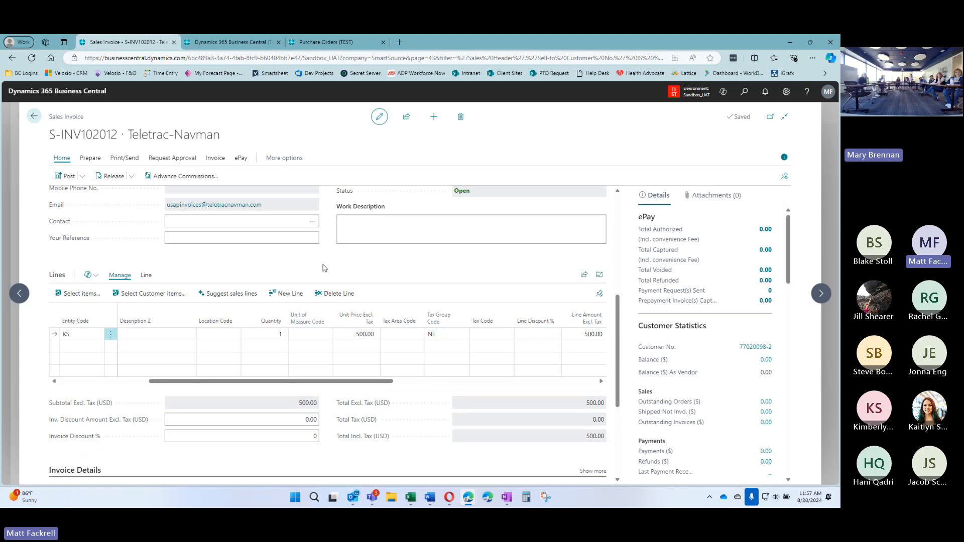
scroll(326, 261, "up", 3)
scroll(332, 281, "down", 4)
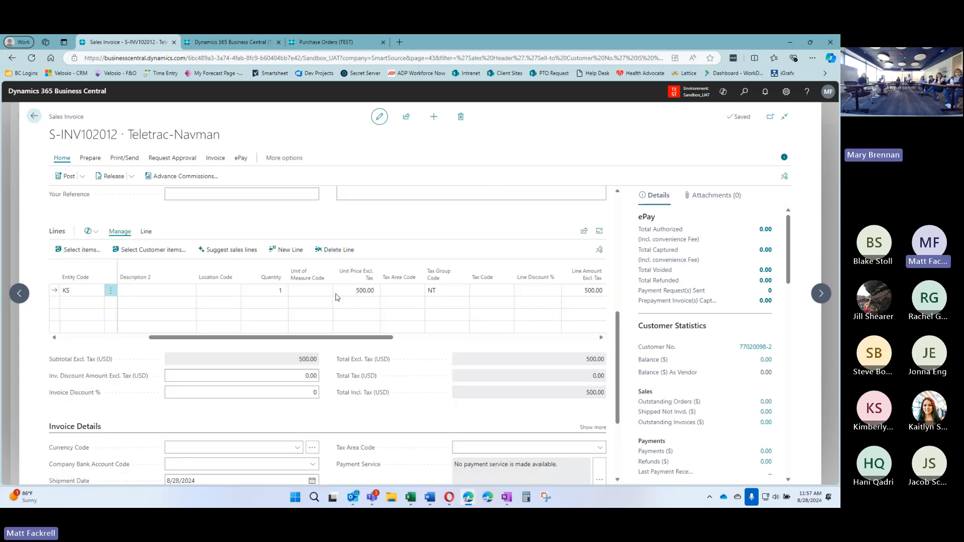
Post invoice S-INV102012 and open the resulting posted invoice PS-INV103043
left_click(66, 176)
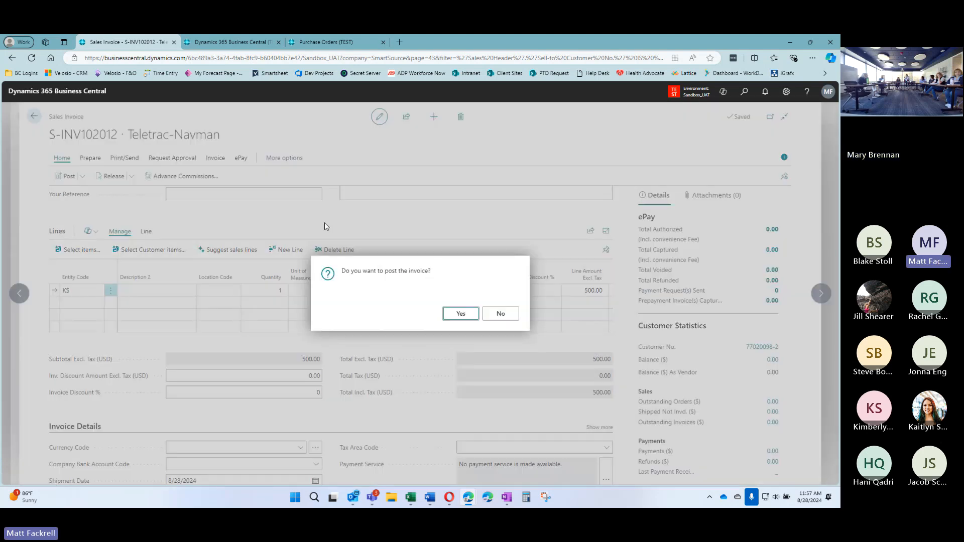
left_click(460, 314)
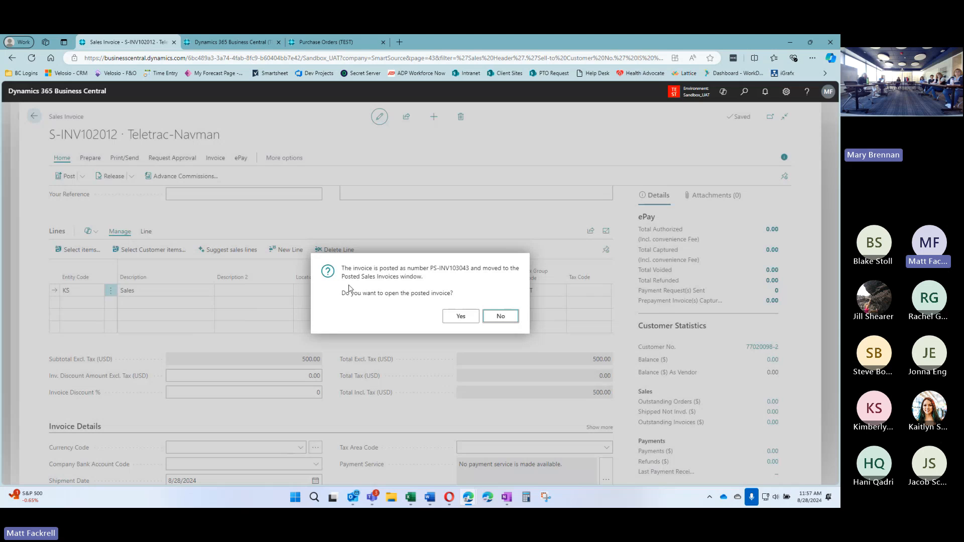
left_click(464, 319)
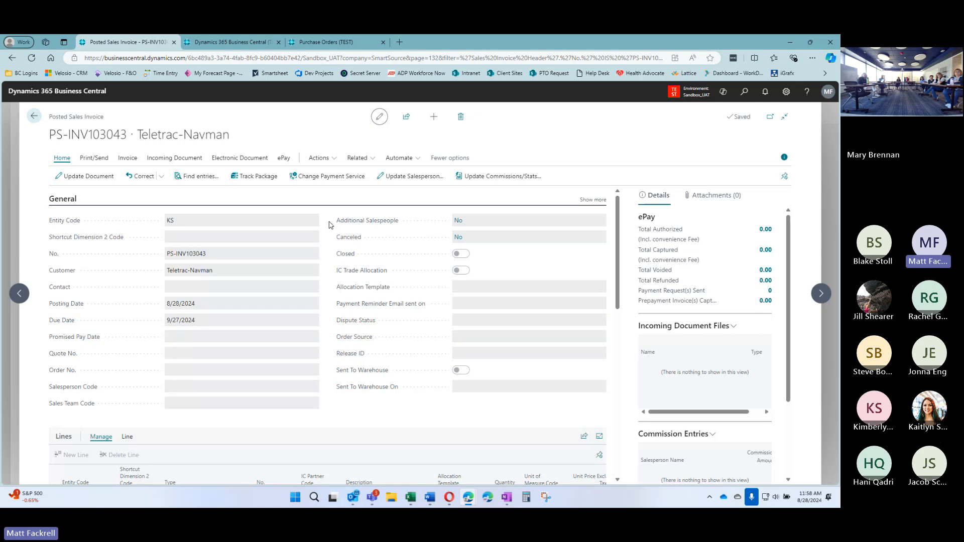
Review posted invoice PS-INV103043's details, then go back to the Matco Tools customer card
scroll(329, 227, "down", 1)
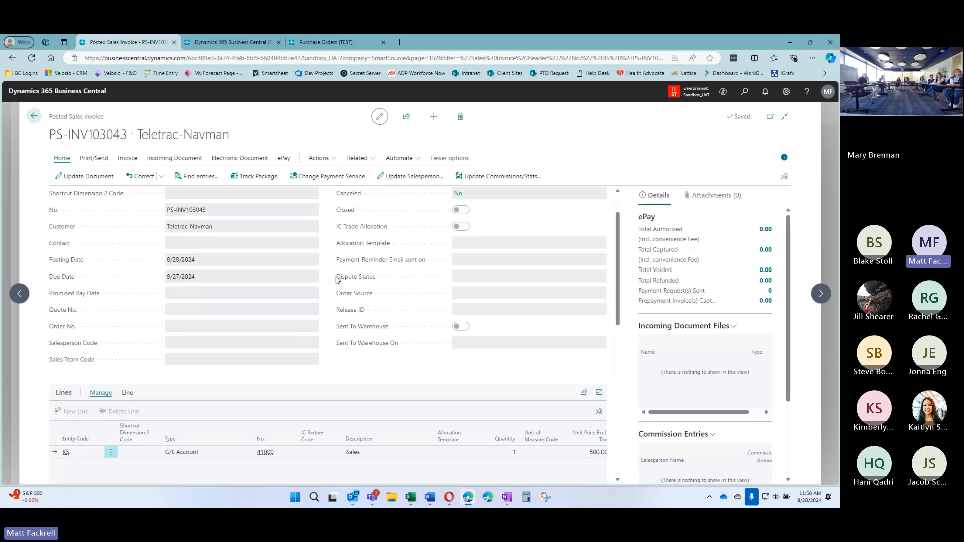
scroll(329, 276, "down", 4)
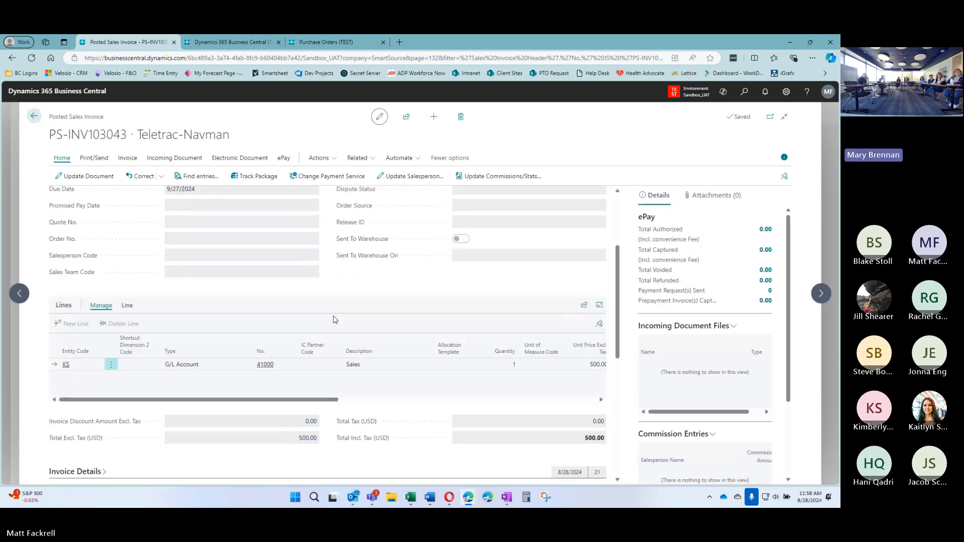
scroll(332, 386, "down", 3)
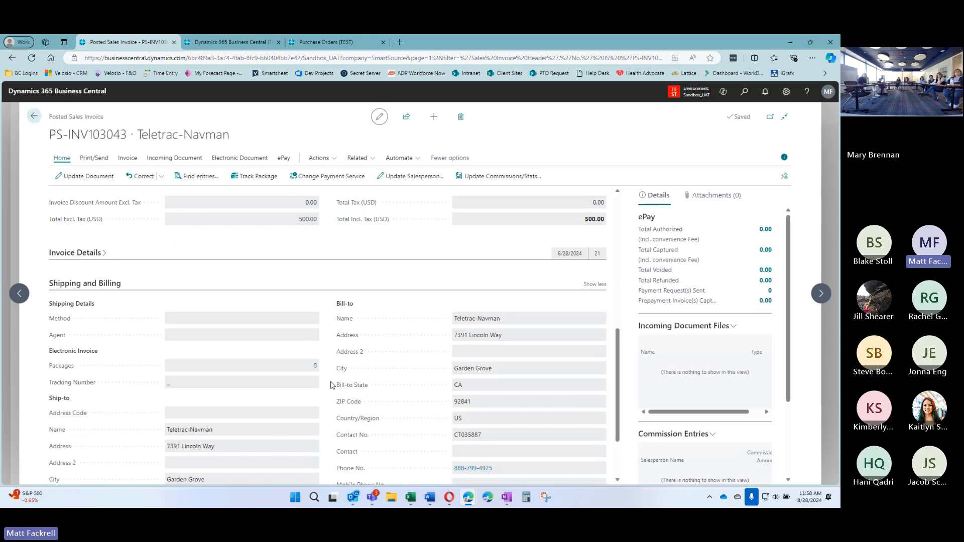
left_click(82, 253)
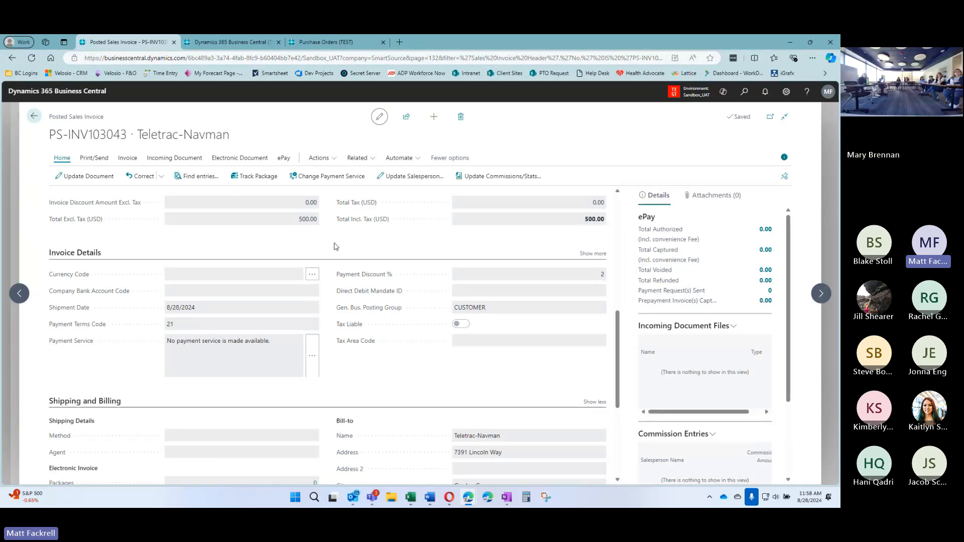
scroll(335, 246, "down", 5)
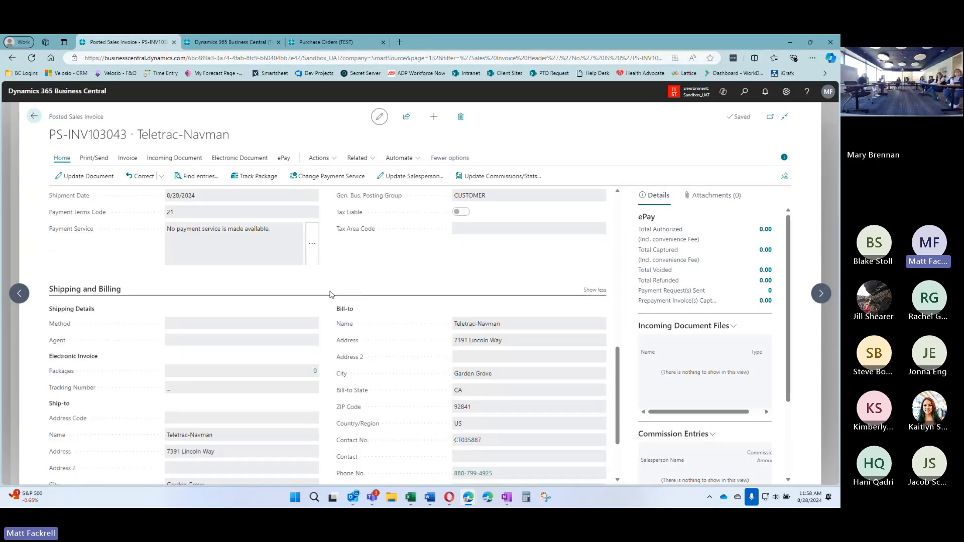
scroll(328, 319, "up", 8)
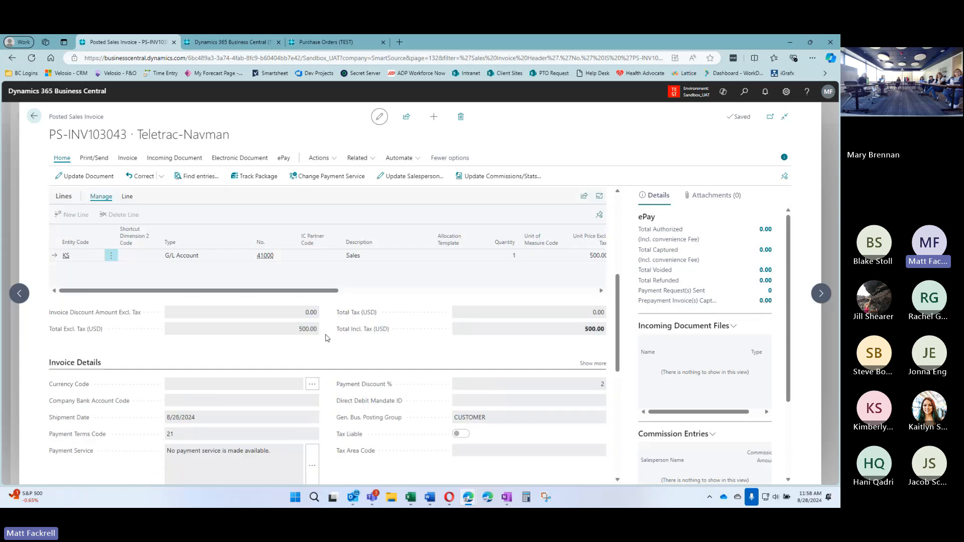
scroll(328, 351, "up", 2)
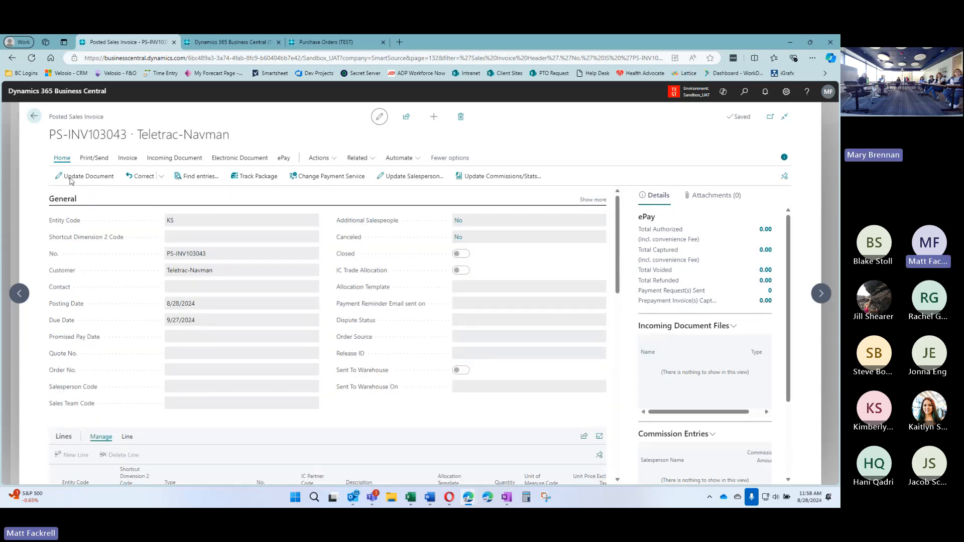
left_click(34, 117)
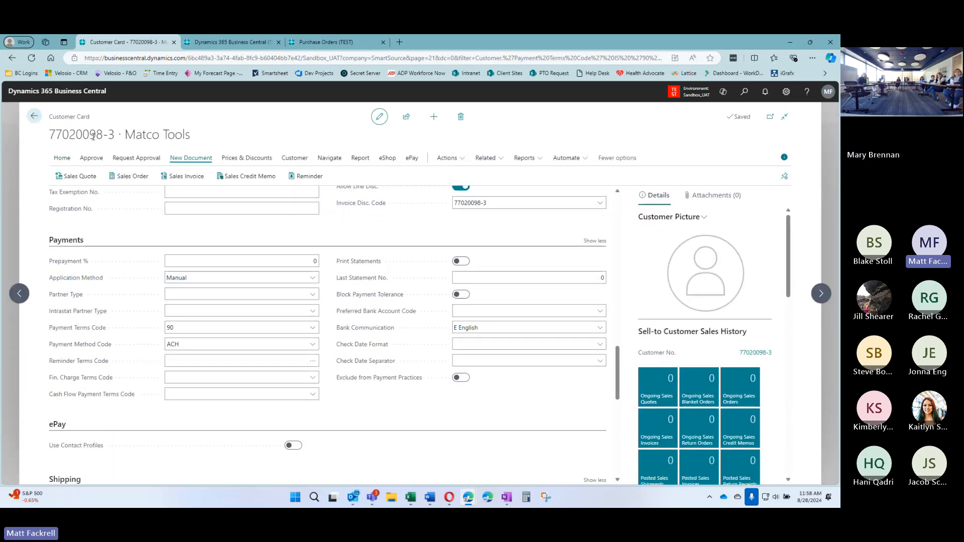
Filter Customers by Payment Terms Code 21 and open customer 77020098-2, Teletrac-Navman
left_click(35, 117)
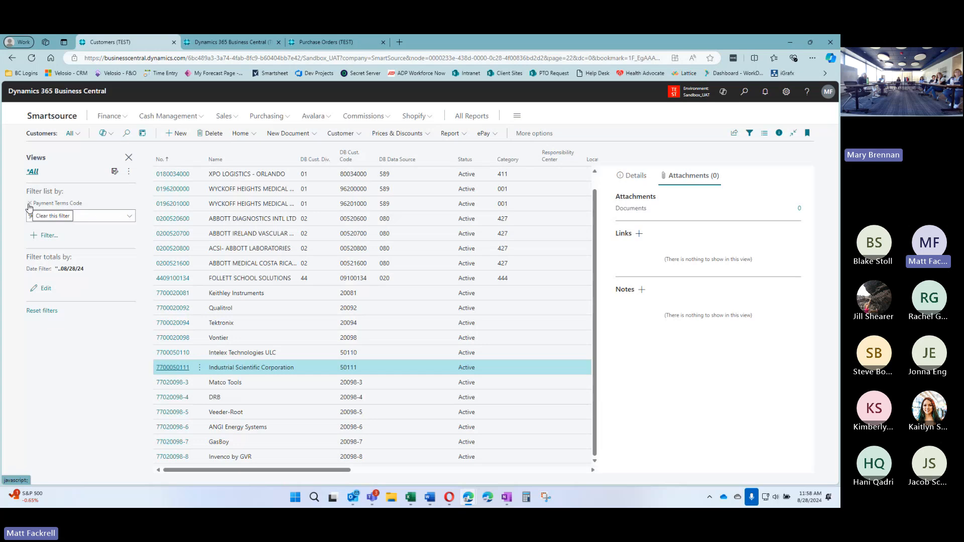
left_click(28, 207)
left_click(48, 208)
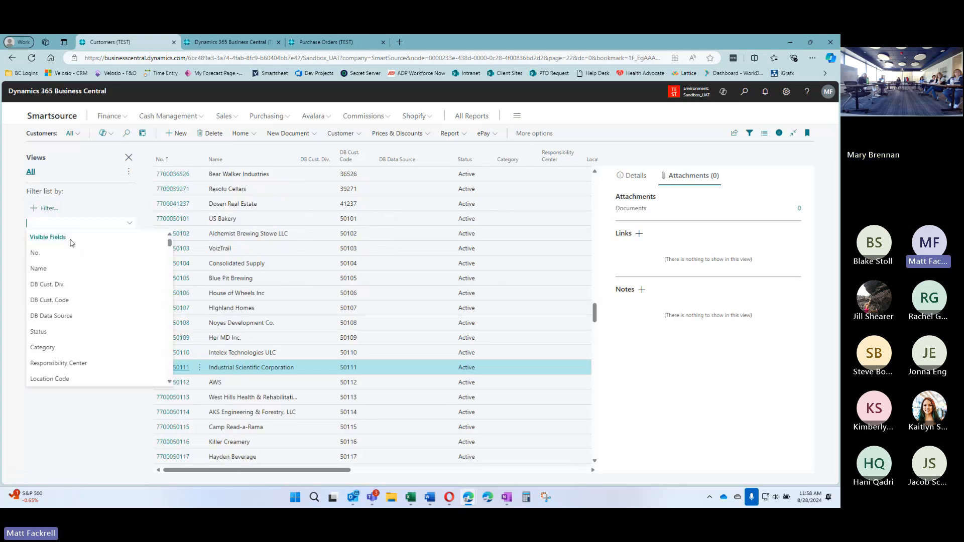
type("Payment")
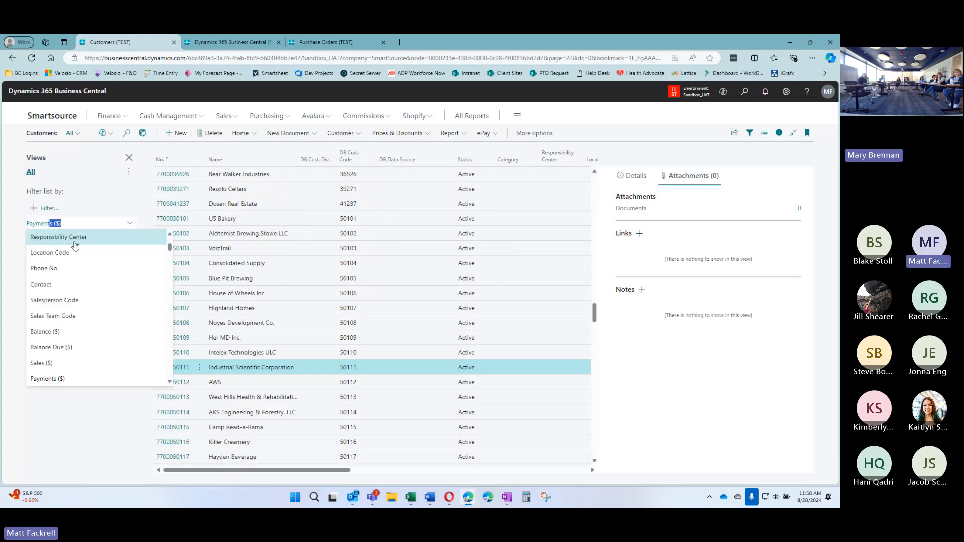
type(" Terms Code")
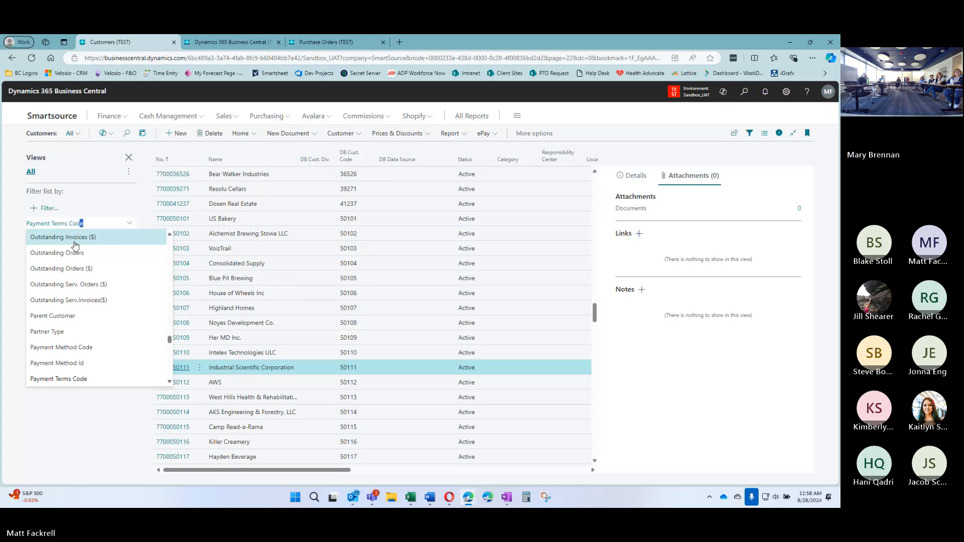
key("Return")
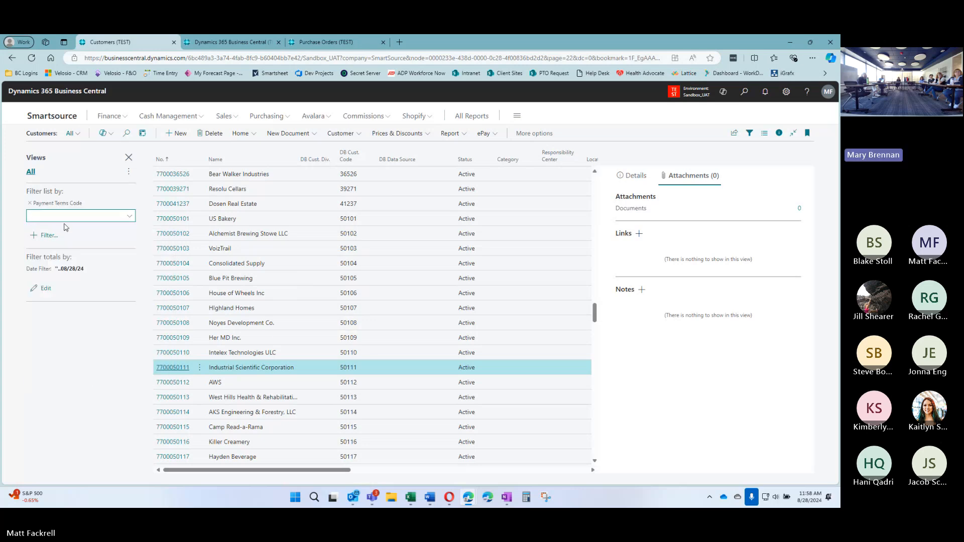
key("Tab")
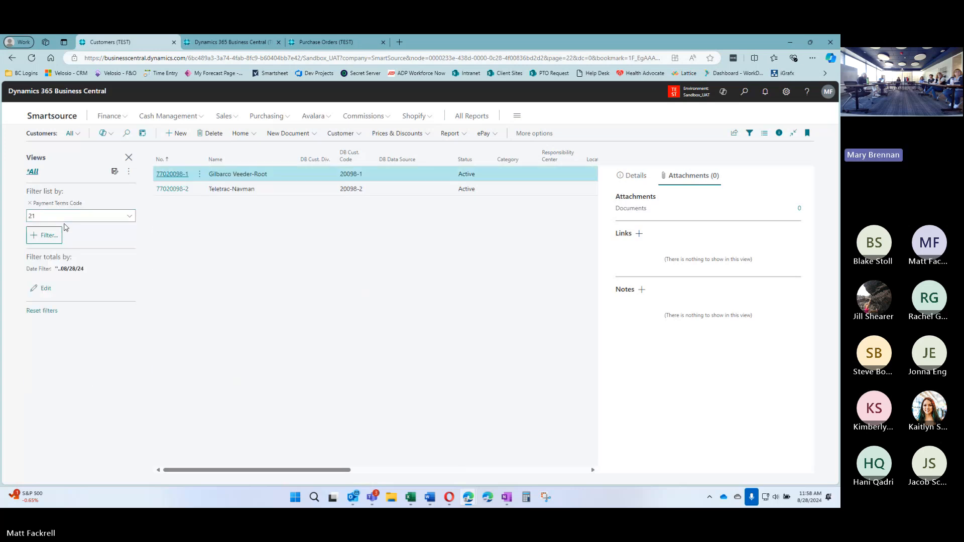
left_click(170, 189)
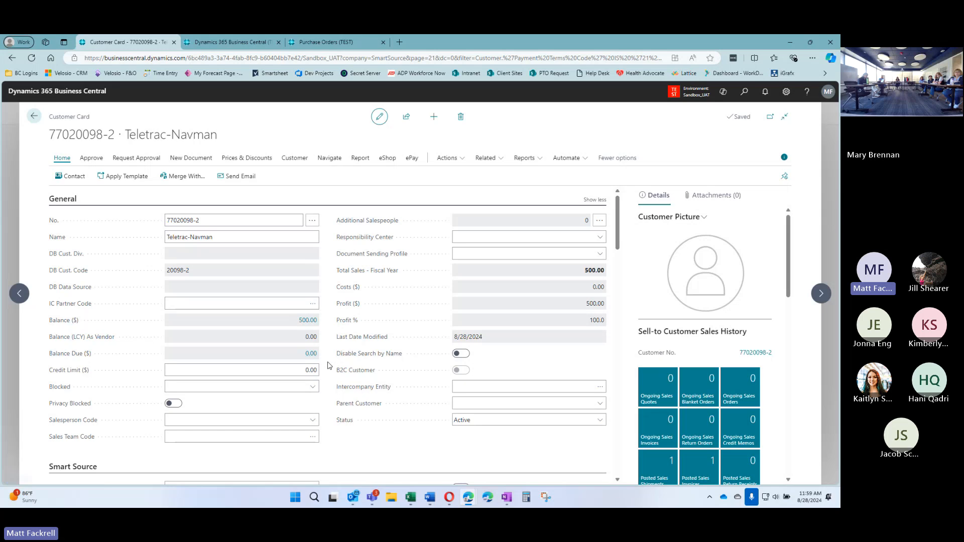
Show Teletrac-Navman's ledger entry for PS-INV103043: due 9/27/2024, discount date 9/7/2024
scroll(331, 322, "down", 1)
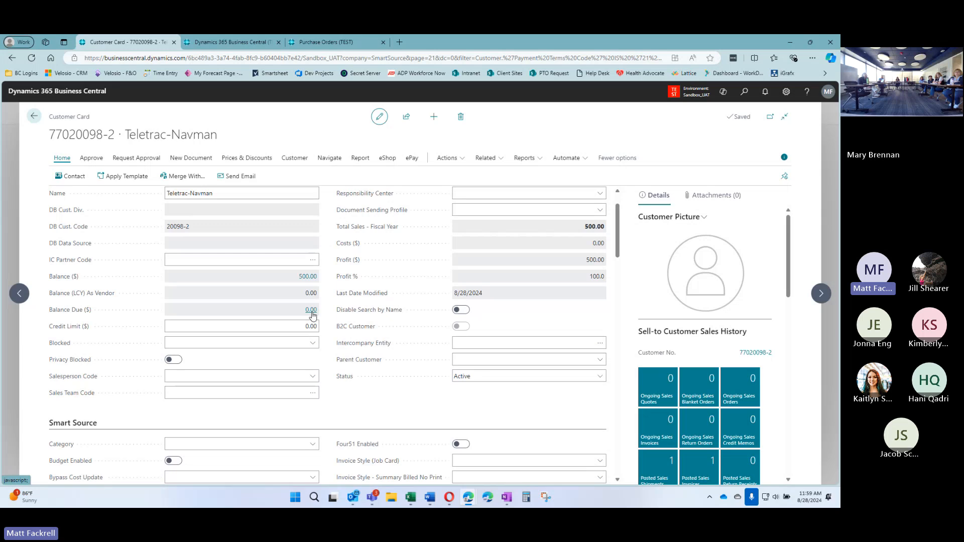
left_click(311, 310)
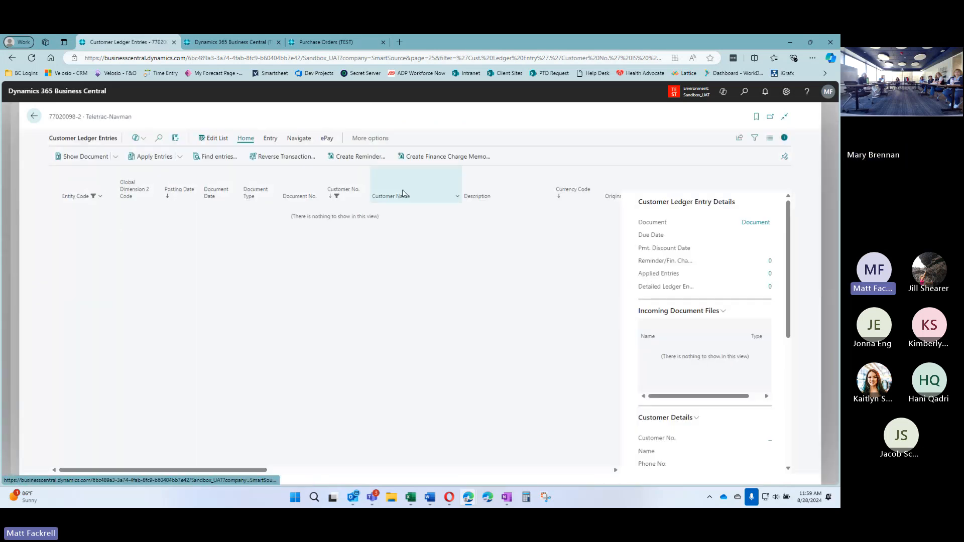
left_click(755, 141)
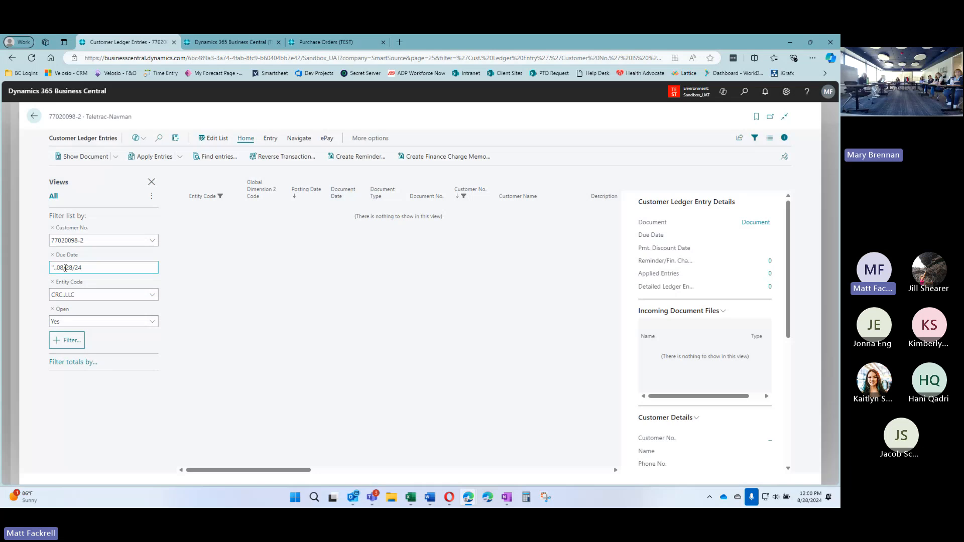
left_click(53, 255)
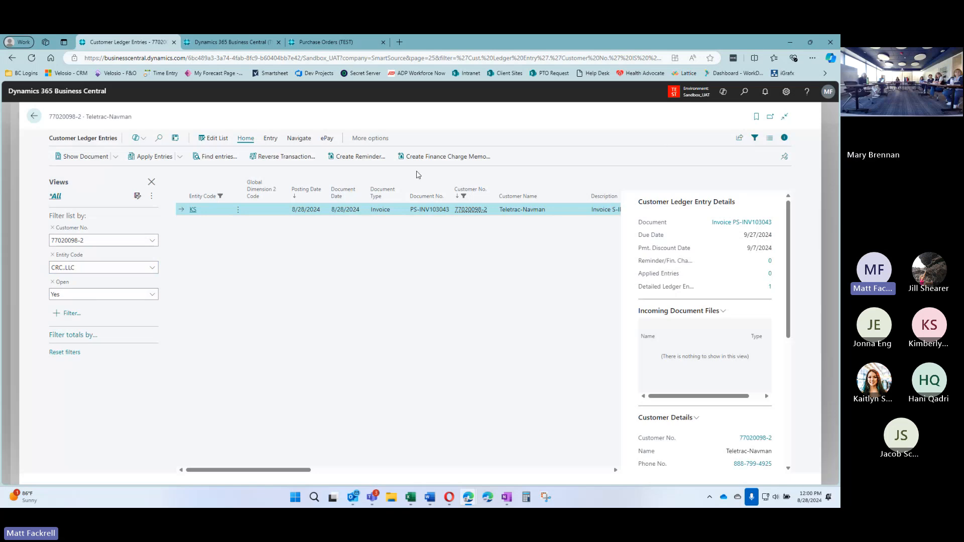
left_click(151, 183)
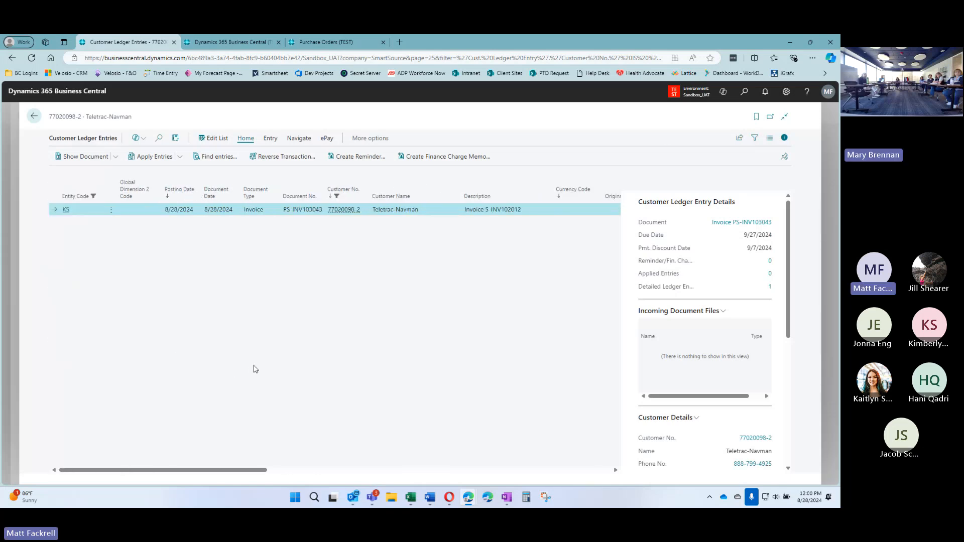
left_click_drag(254, 470, 457, 468)
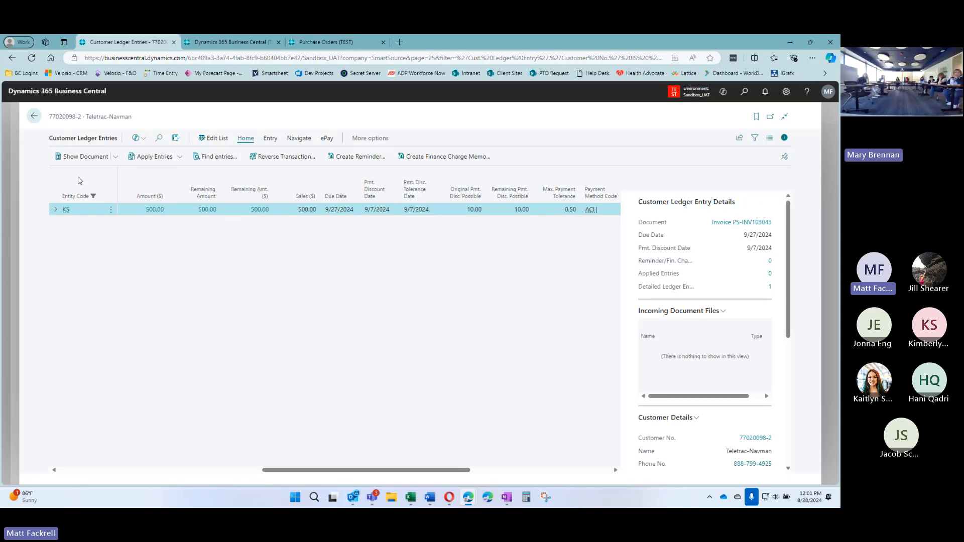
Return to the Teletrac-Navman customer card and switch to the Smartsheet UAT Task List
left_click(34, 117)
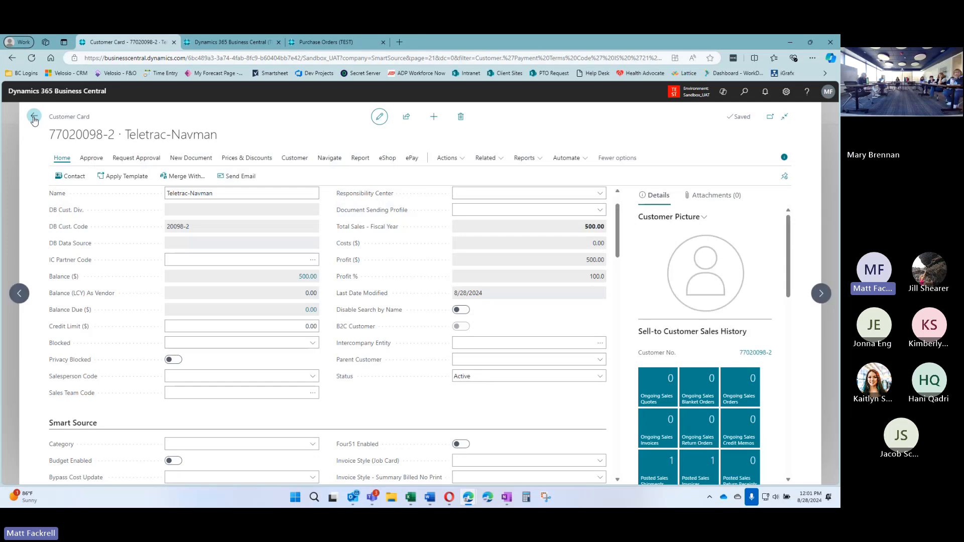
scroll(329, 287, "down", 3)
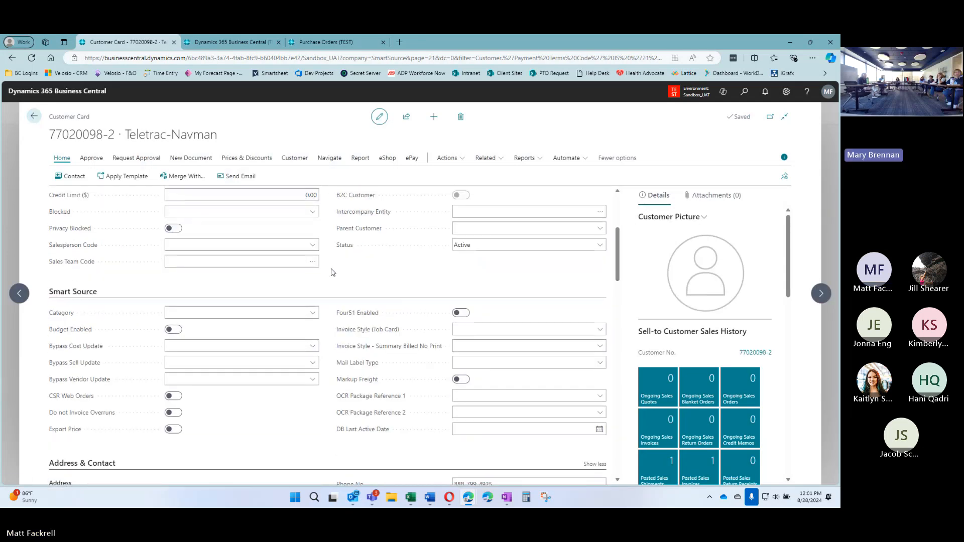
scroll(331, 281, "up", 4)
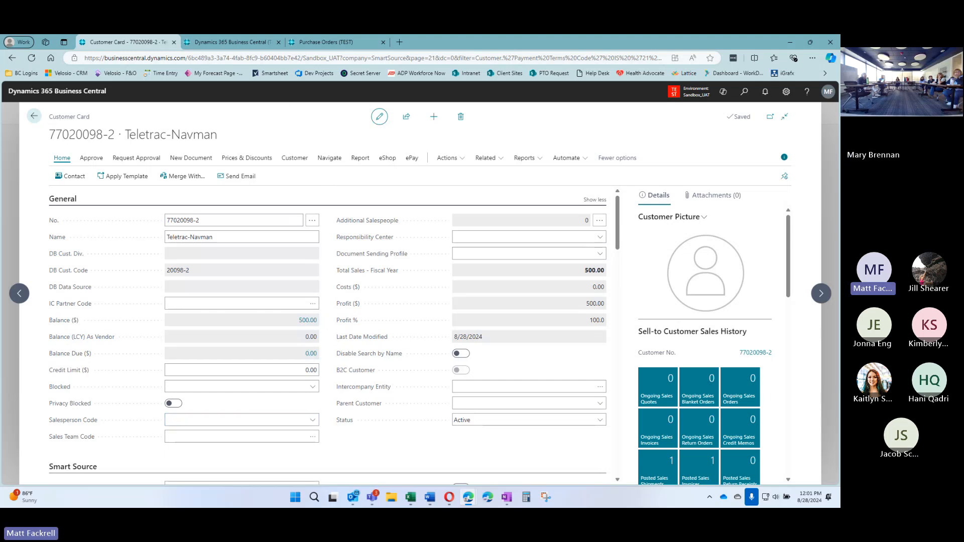
key("alt+Tab")
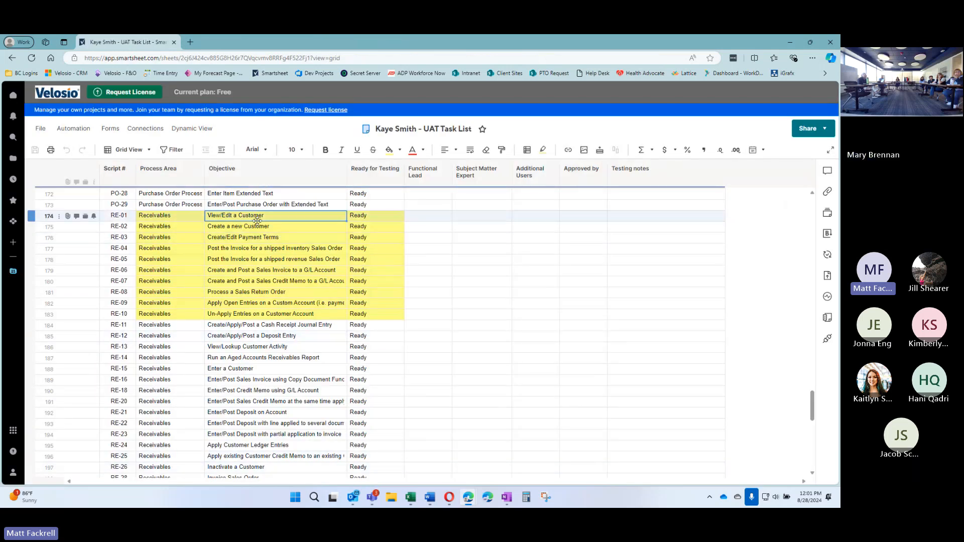
Step through the Create Customer, Payment Terms and sales order invoice tasks, then minimise Smartsheet
left_click(288, 227)
left_click(313, 239)
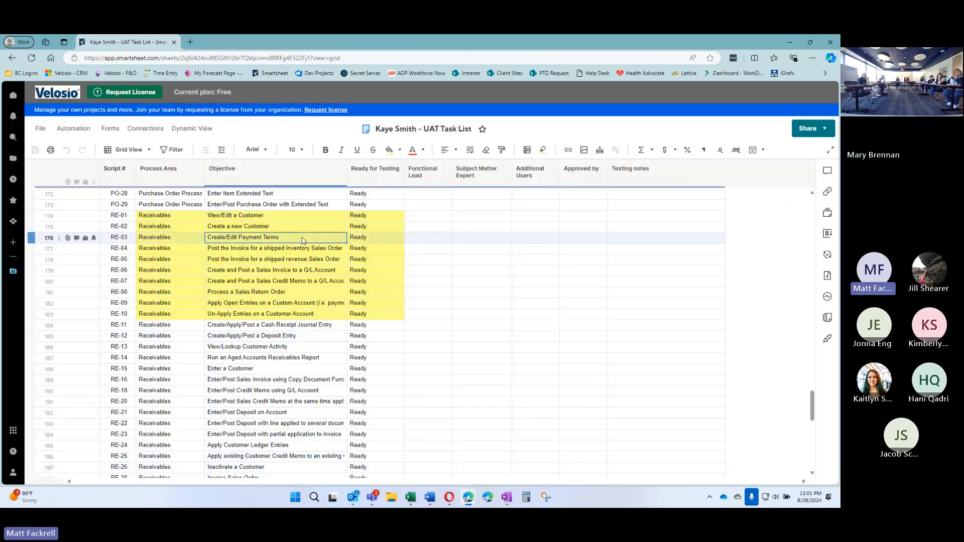
left_click(259, 249)
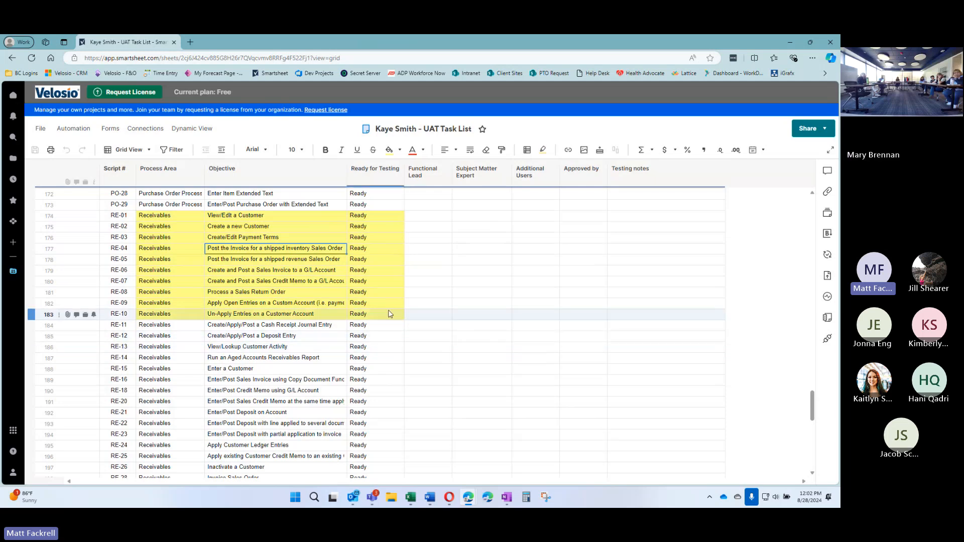
left_click(790, 42)
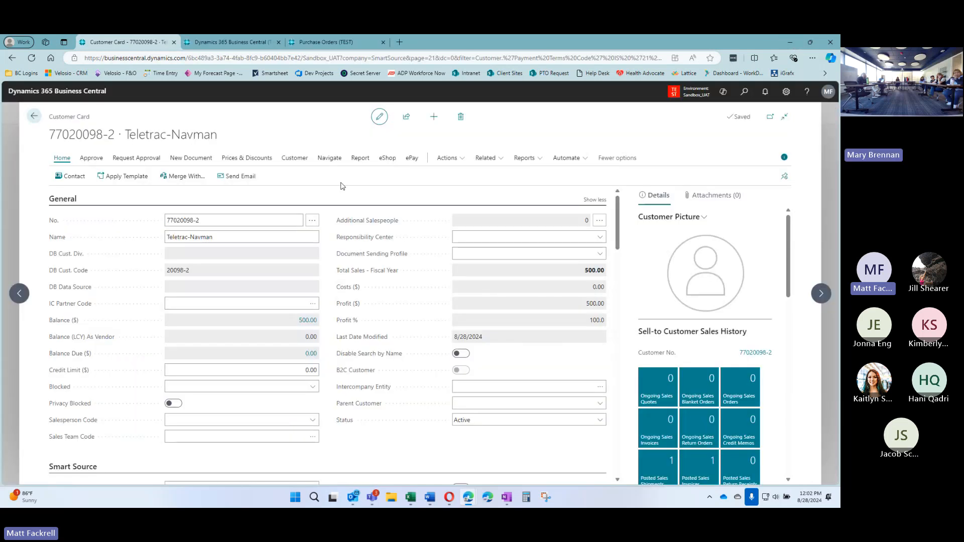
Go back through Customers to the home page and open Sales Orders from the Sales menu
left_click(34, 116)
left_click(51, 116)
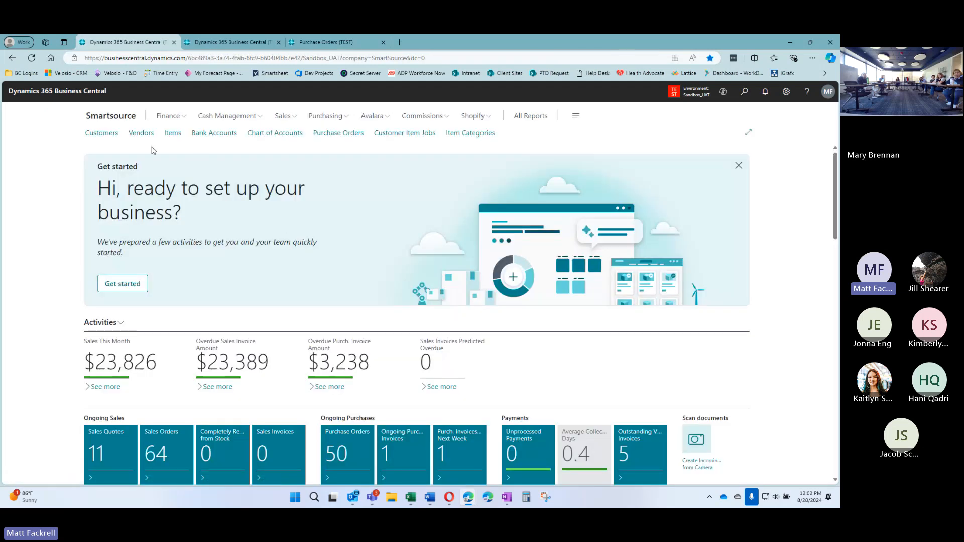
left_click(283, 117)
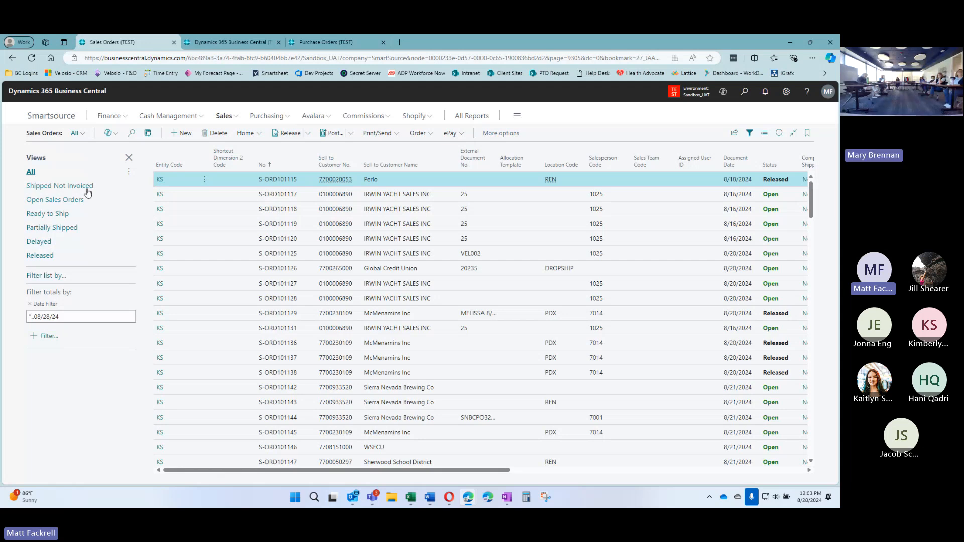
Toggle the shipped-not-invoiced filter, review sales orders, then switch to the Customer Item Jobs tab
left_click(69, 187)
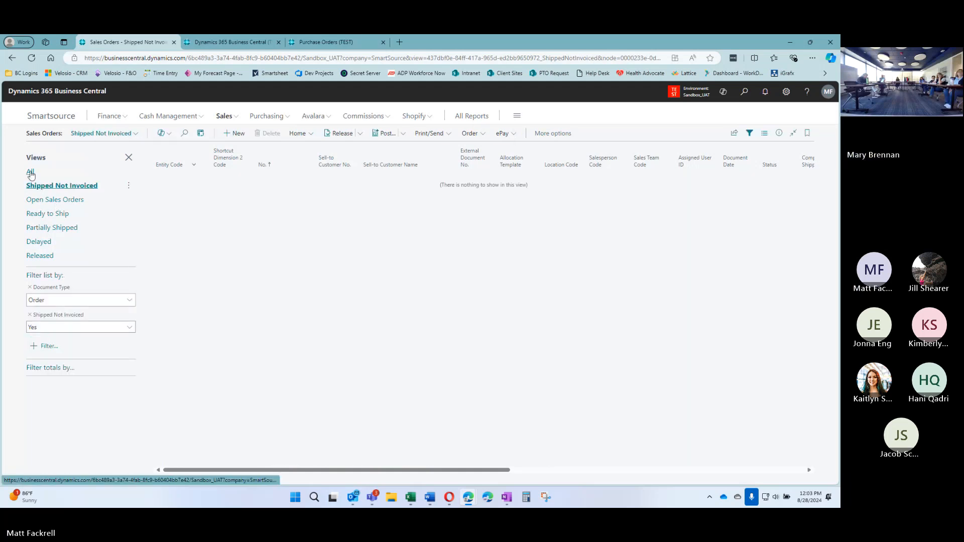
left_click(30, 173)
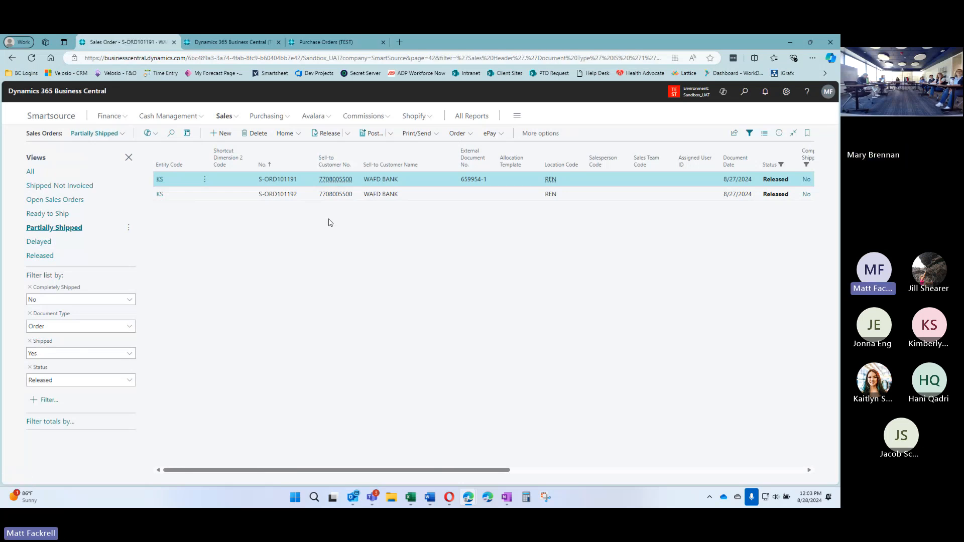
scroll(330, 223, "down", 5)
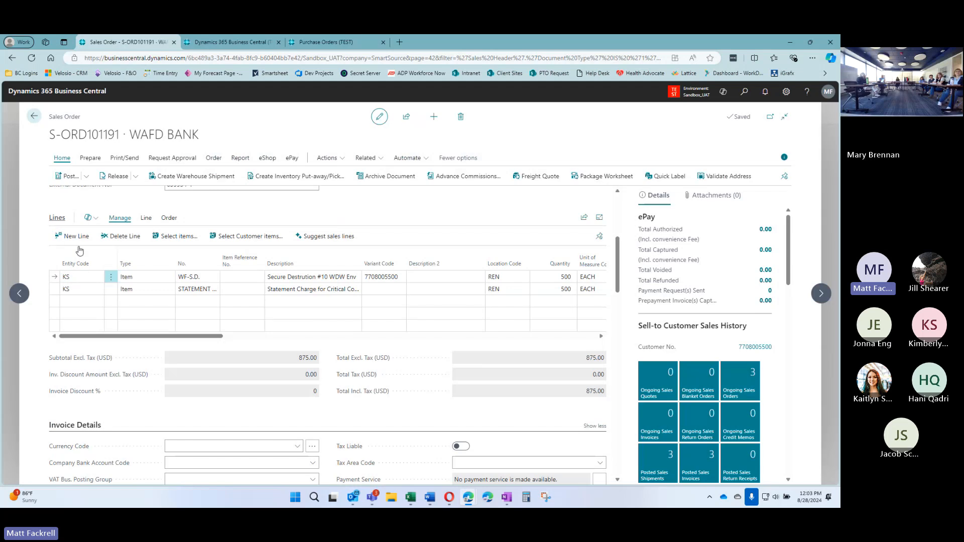
left_click_drag(137, 335, 190, 339)
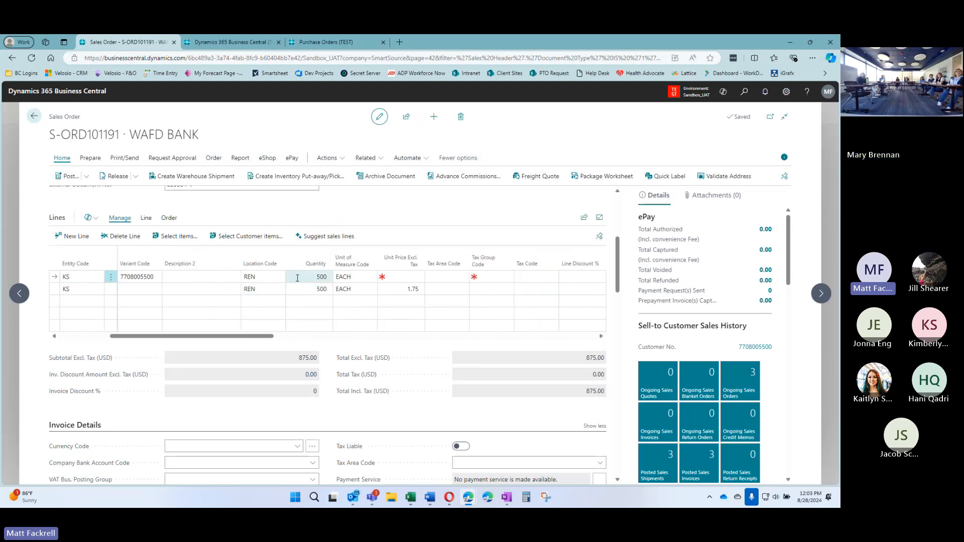
left_click_drag(270, 339, 439, 335)
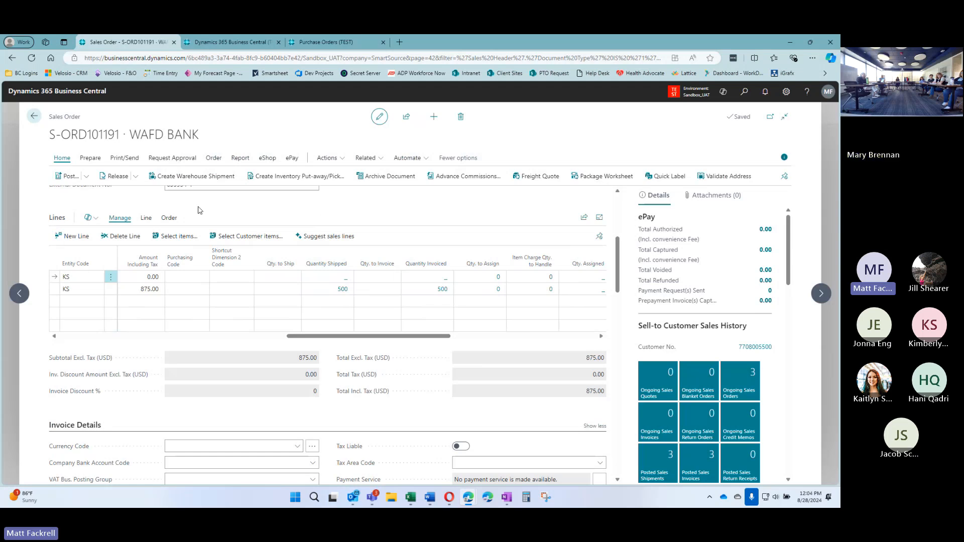
left_click(250, 44)
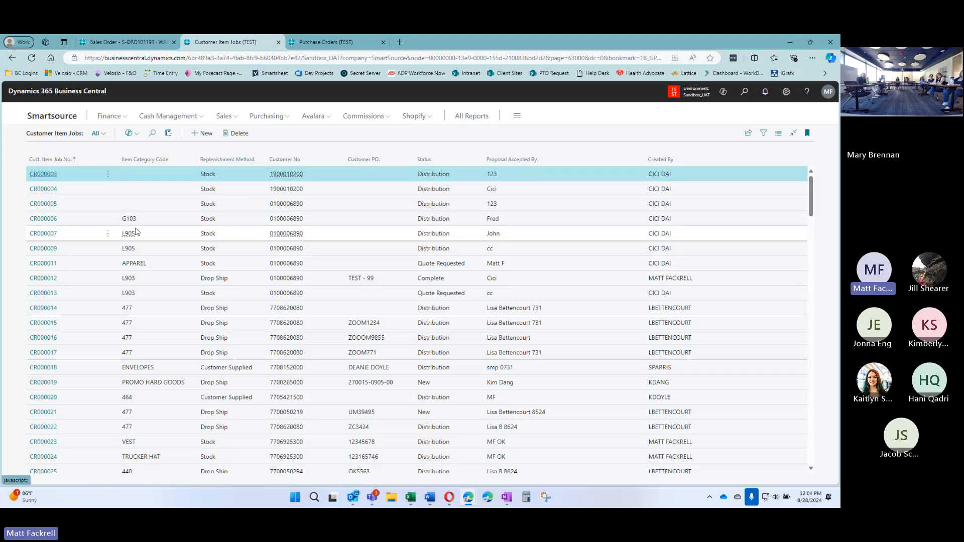
Sort customer item jobs by job number descending, then inspect job CR000105 and return to the list
left_click(62, 160)
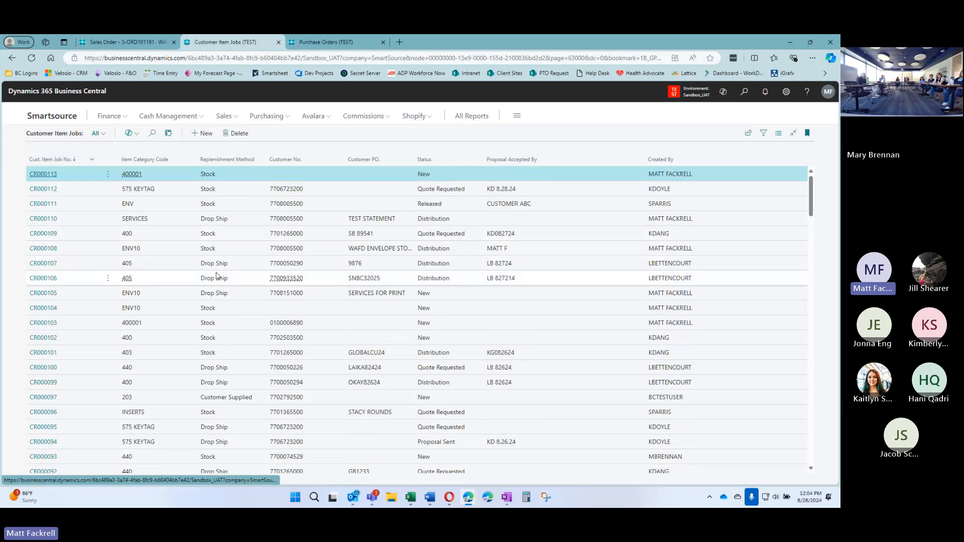
left_click(50, 297)
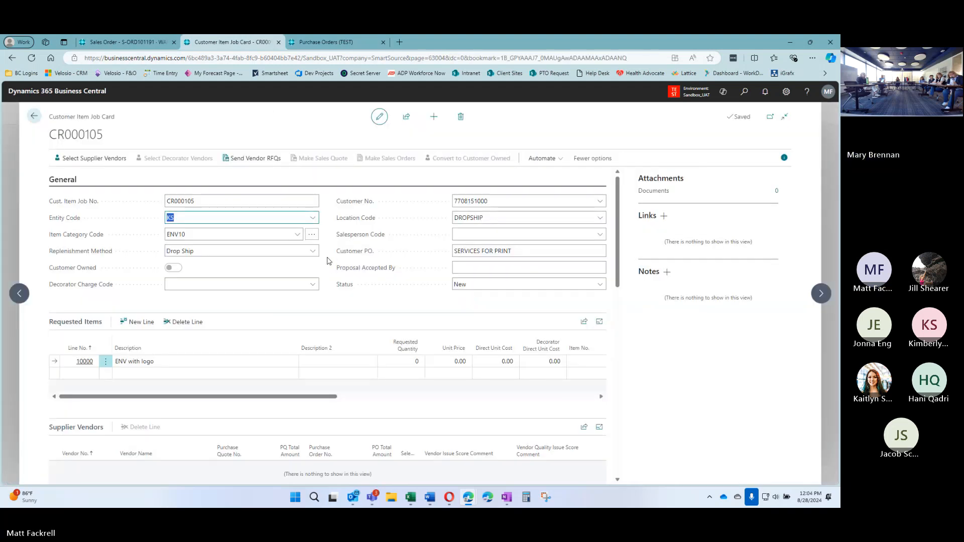
scroll(327, 261, "down", 5)
scroll(330, 302, "up", 5)
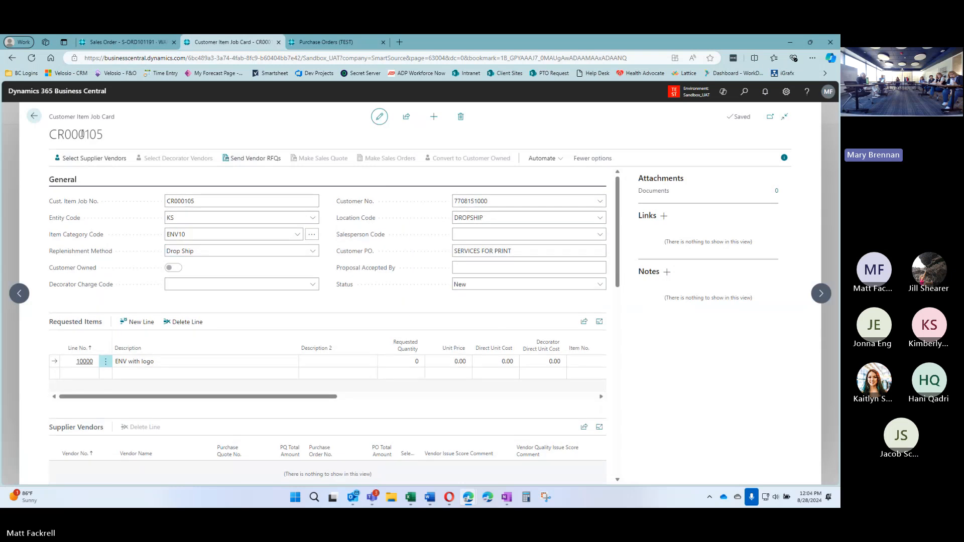
left_click(34, 117)
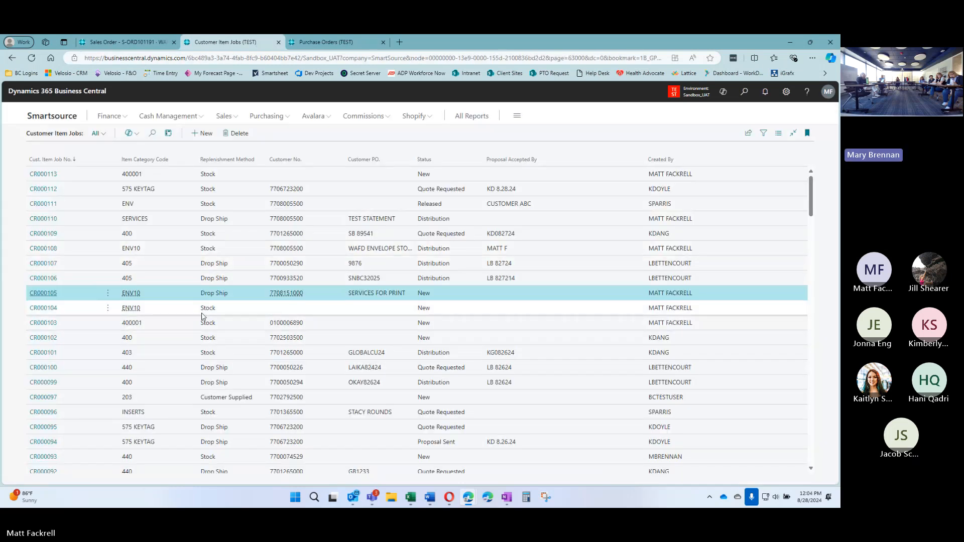
Inspect customer item job CR000090's card, then return to the list
scroll(121, 351, "down", 3)
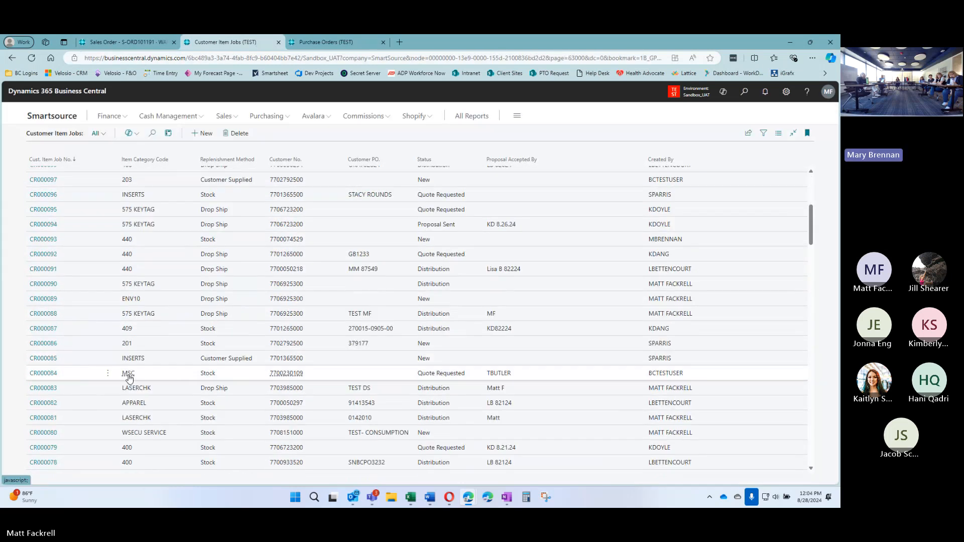
left_click(80, 329)
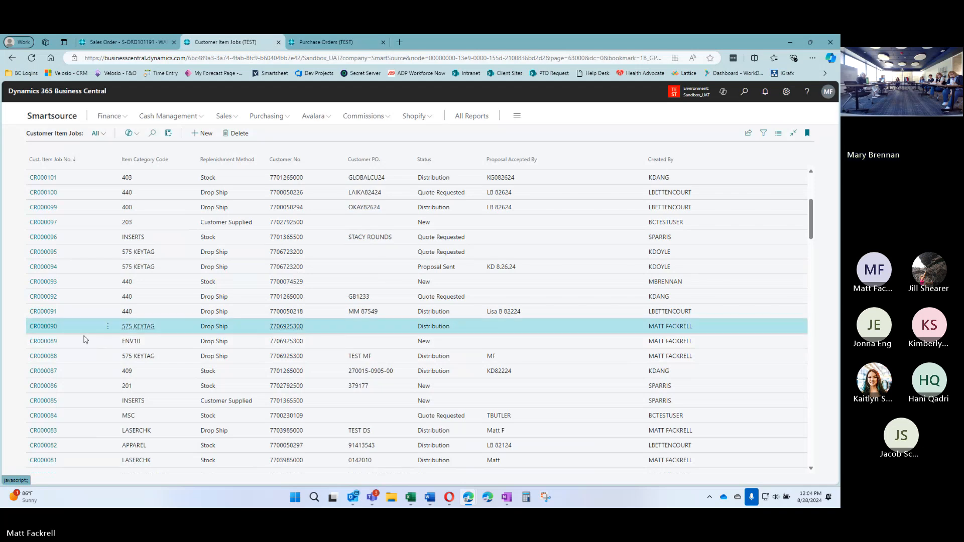
left_click(441, 327)
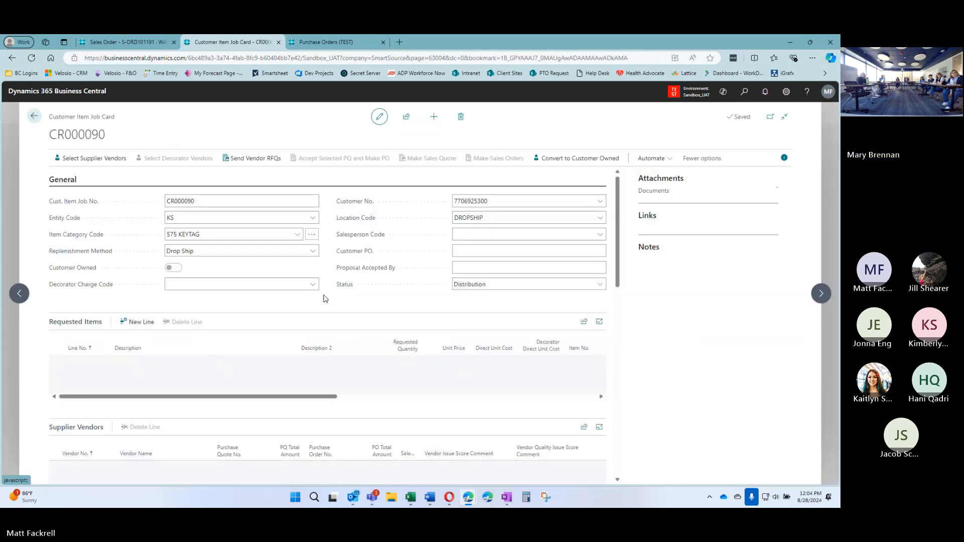
scroll(326, 274, "down", 5)
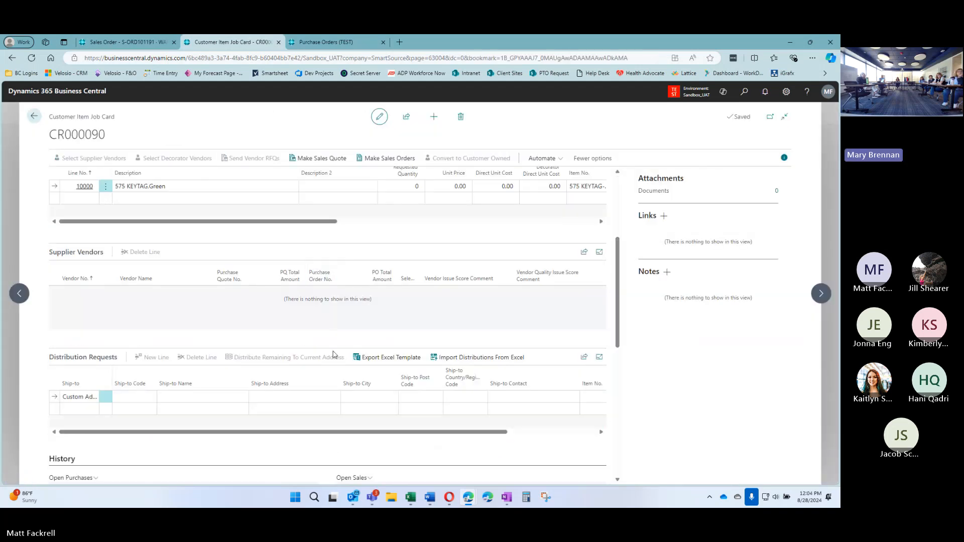
scroll(334, 374, "down", 4)
scroll(334, 352, "up", 10)
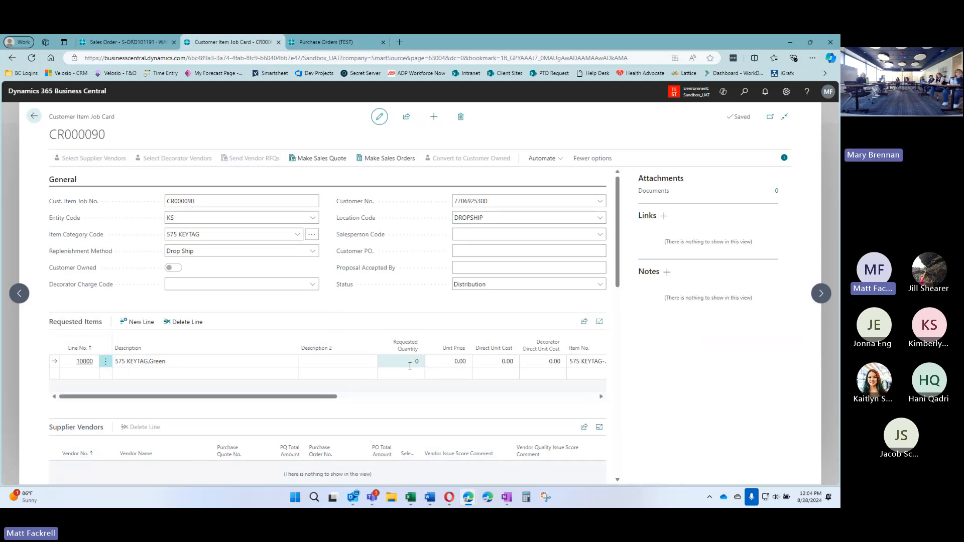
scroll(410, 366, "down", 4)
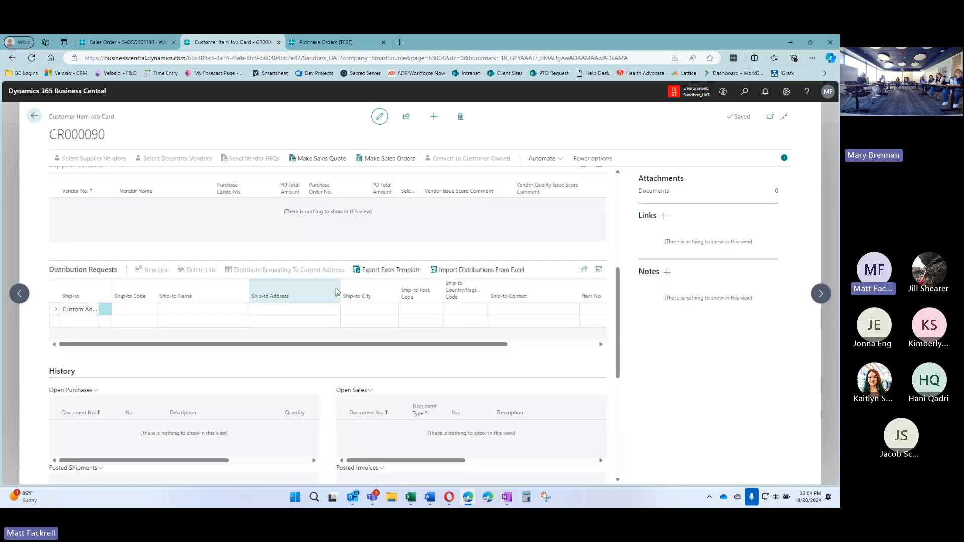
scroll(301, 293, "up", 2)
left_click(33, 116)
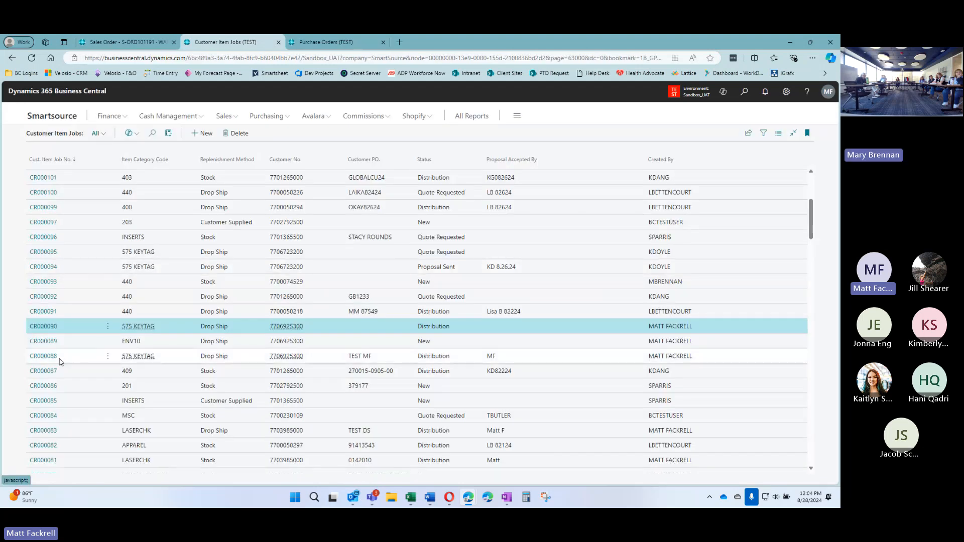
Open job CR000088 and view its history: open purchase PO-006136 and sales order S-ORD101165
left_click(59, 360)
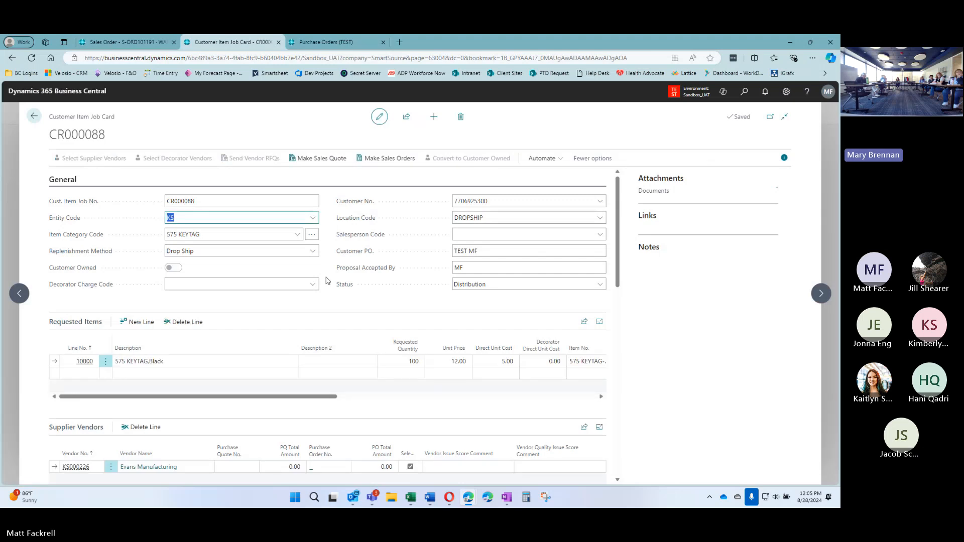
scroll(326, 280, "down", 3)
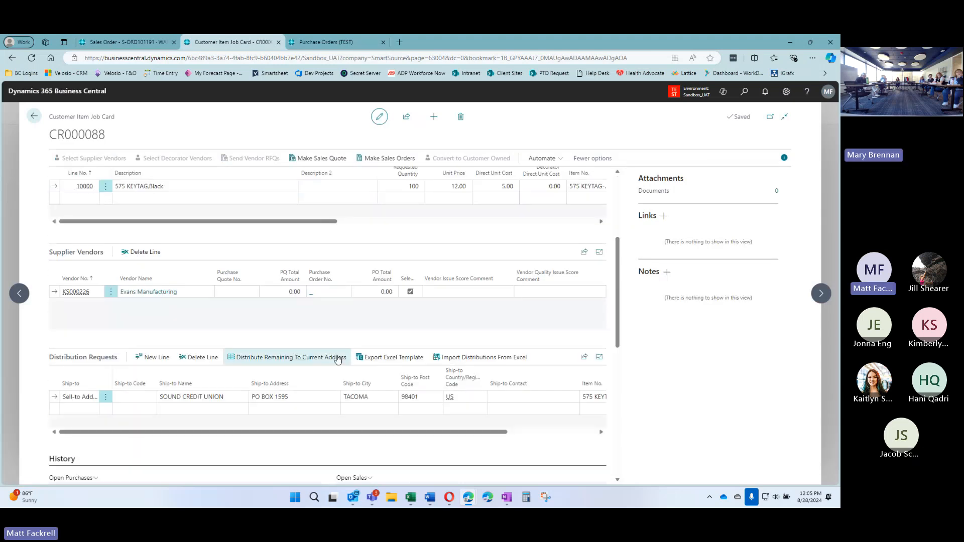
scroll(341, 359, "down", 3)
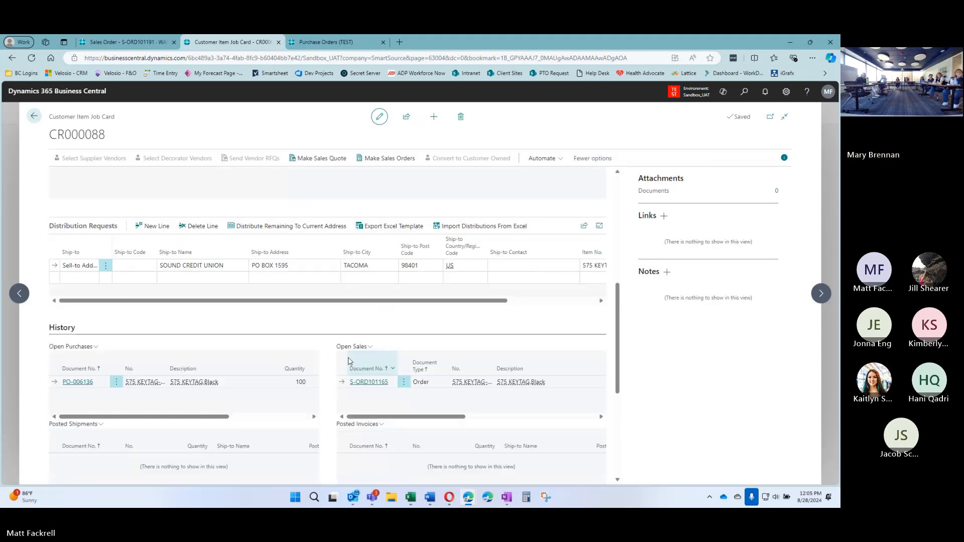
scroll(325, 385, "down", 2)
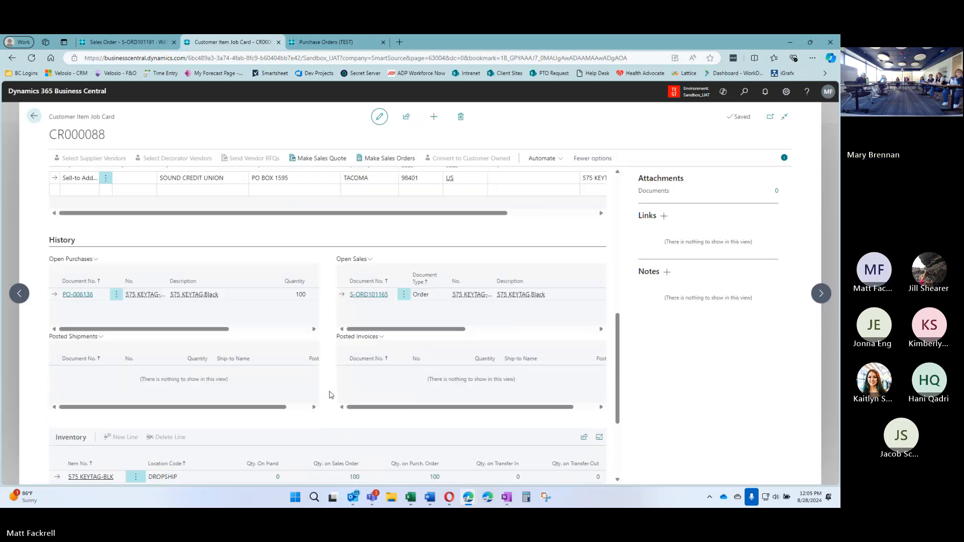
Review sales order S-ORD101165: one 575 KEYTAG.Black line, 100 at 12.00, totalling 1,200.00
left_click(369, 295)
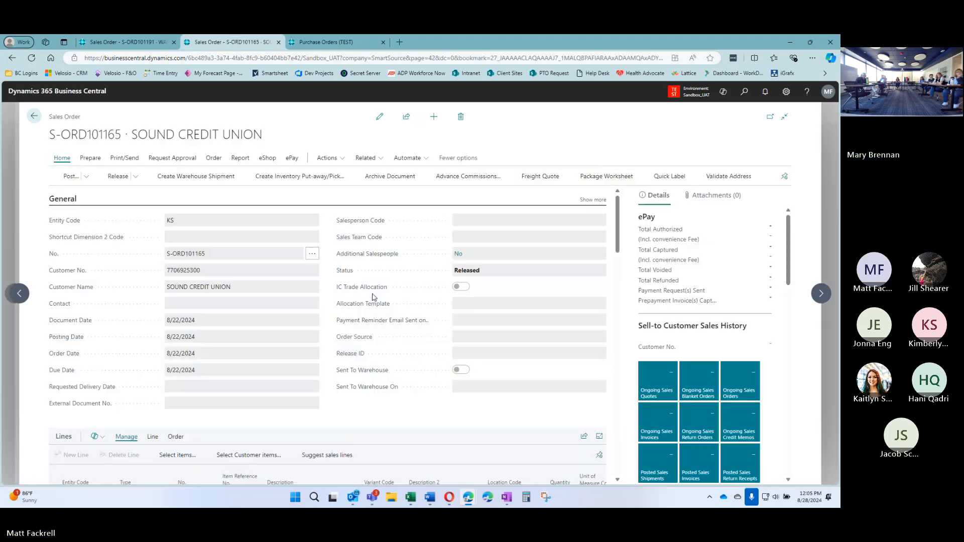
scroll(327, 274, "down", 8)
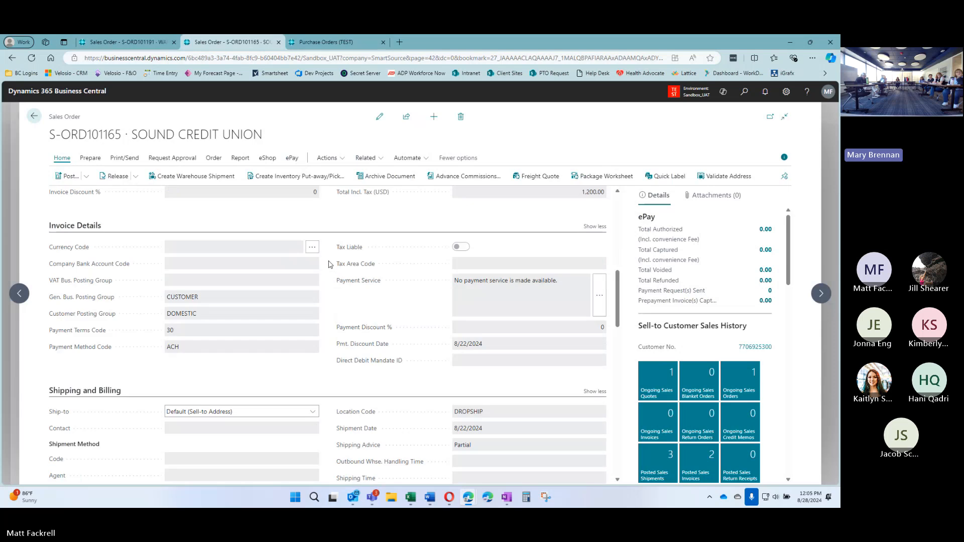
scroll(330, 271, "up", 4)
scroll(330, 272, "down", 2)
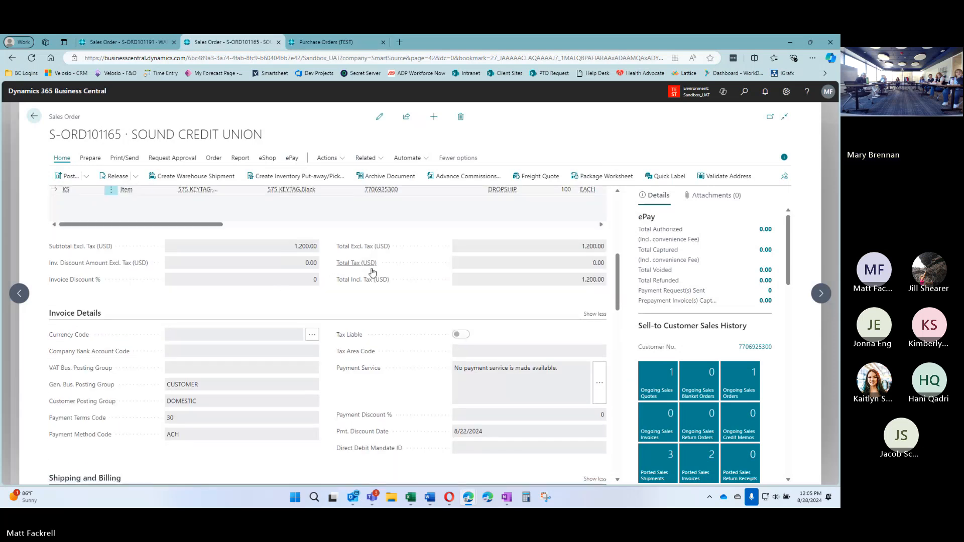
scroll(241, 306, "up", 2)
left_click_drag(299, 311, 428, 314)
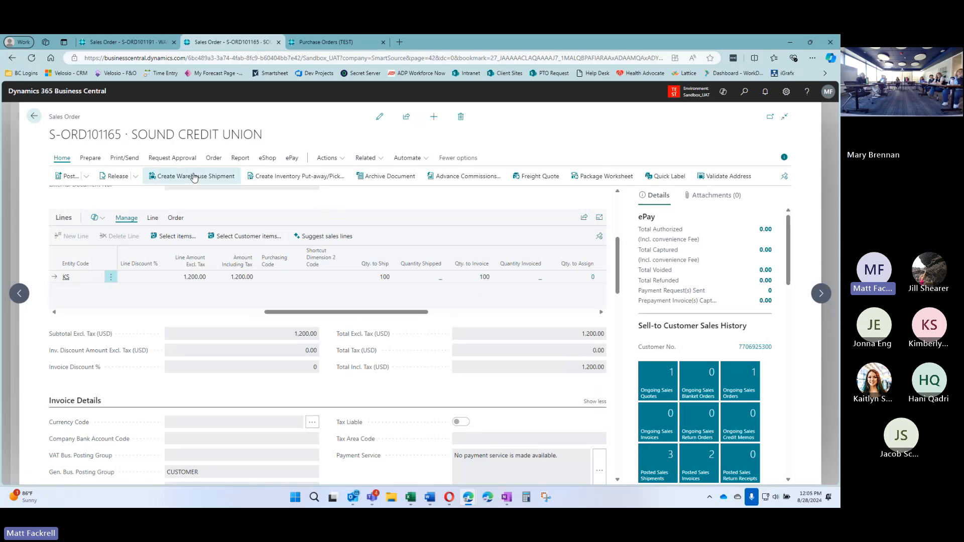
Return to job card CR000088 and browse its details and lines grid again
left_click(51, 118)
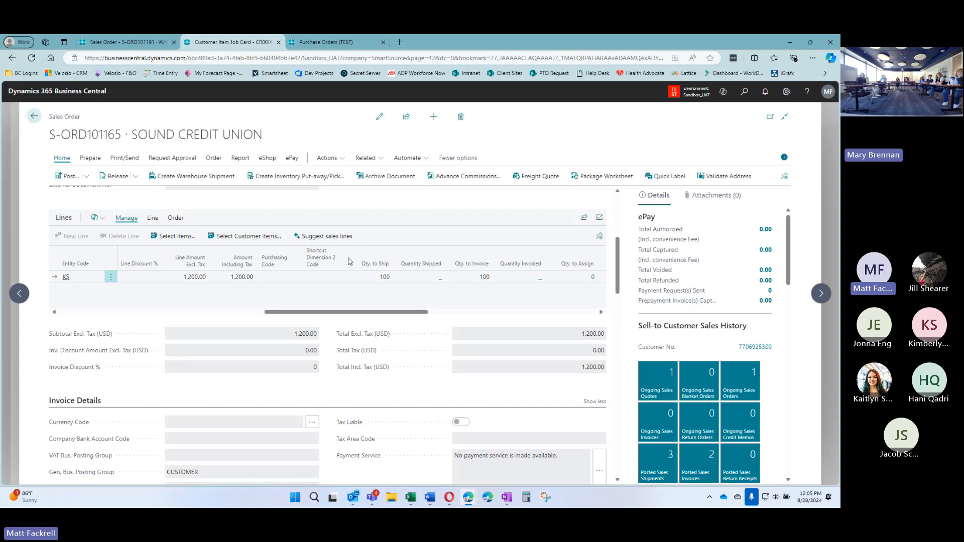
scroll(328, 302, "up", 10)
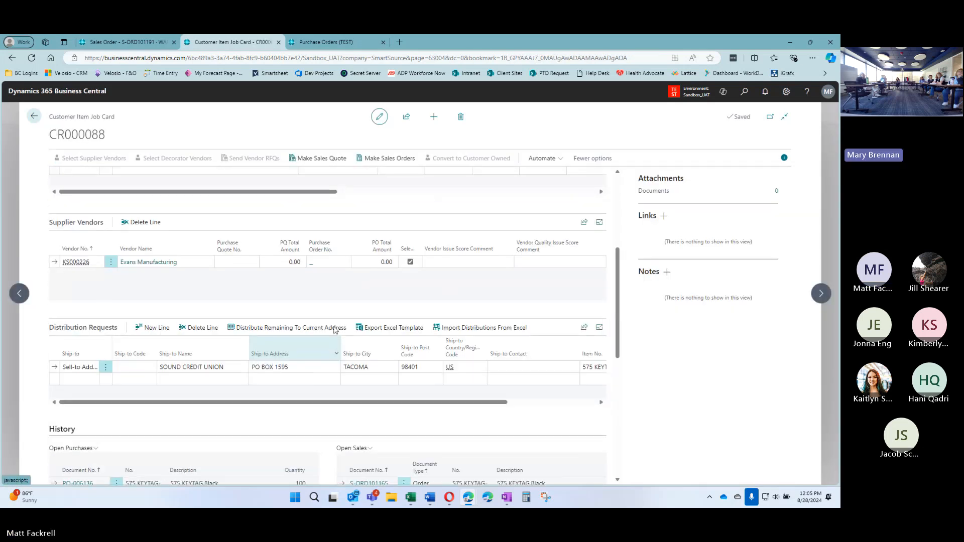
scroll(325, 277, "down", 10)
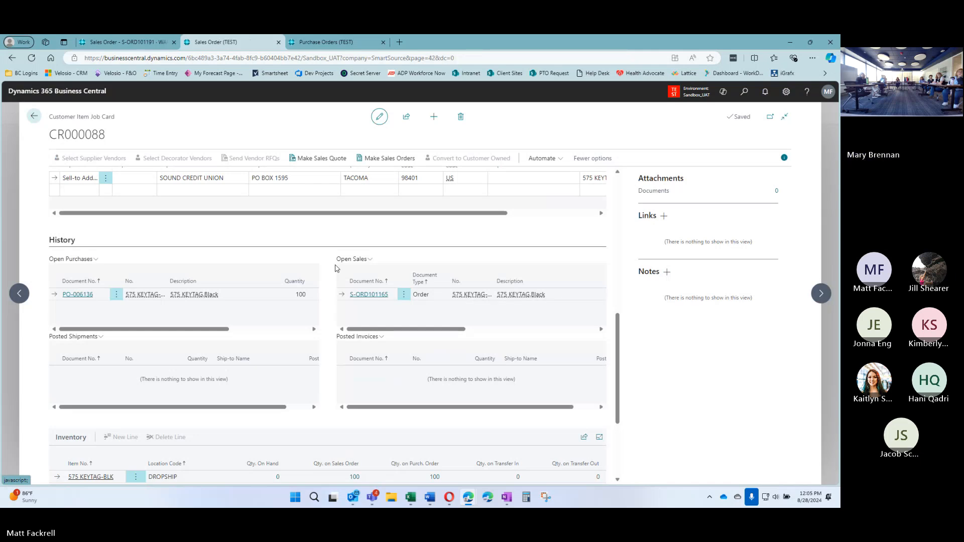
scroll(336, 268, "down", 8)
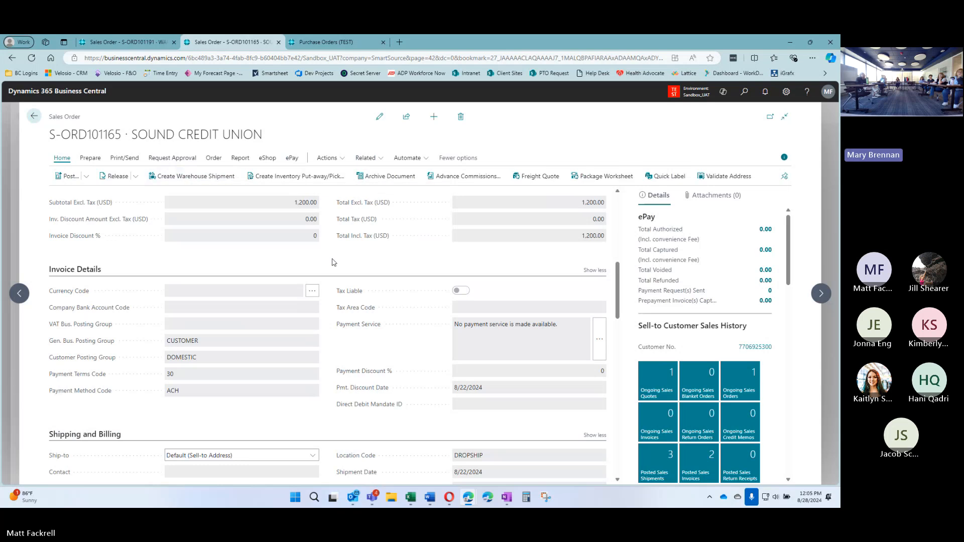
scroll(332, 271, "up", 1)
scroll(332, 275, "up", 3)
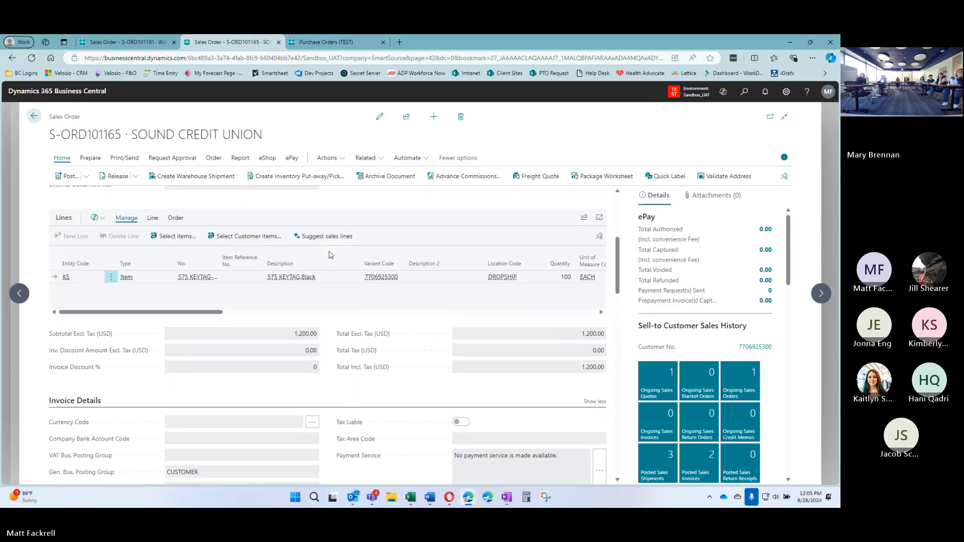
left_click_drag(213, 314, 185, 315)
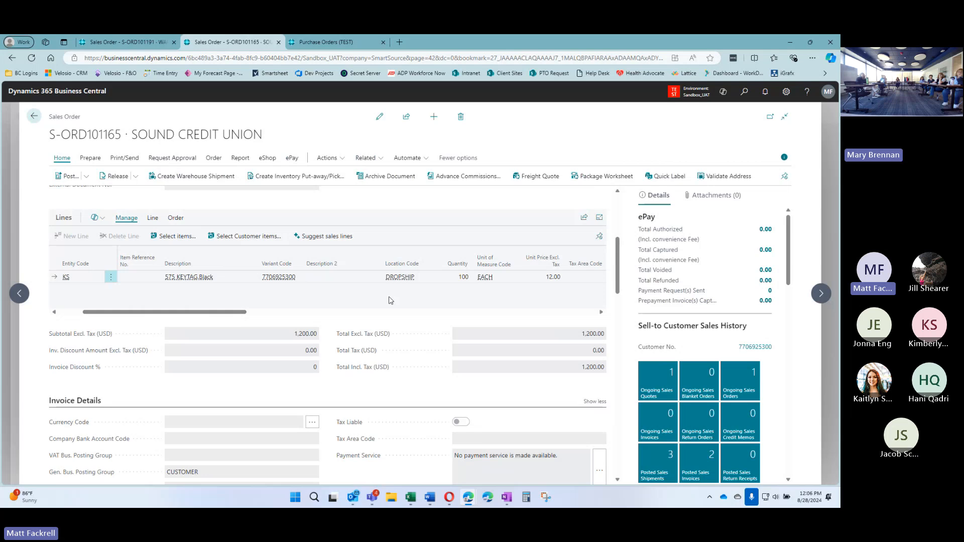
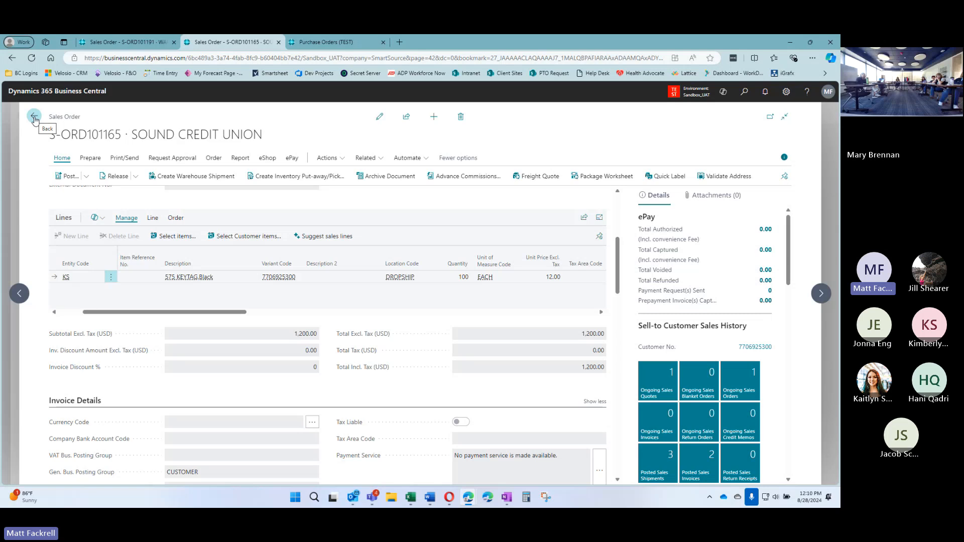
Go back to job card CR000088 and scroll down to its History section
left_click(34, 117)
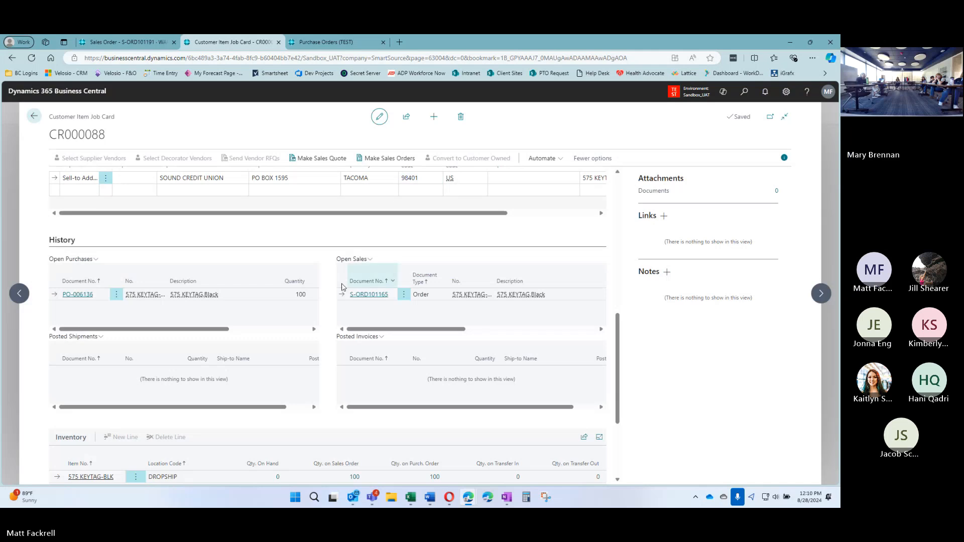
scroll(336, 274, "up", 10)
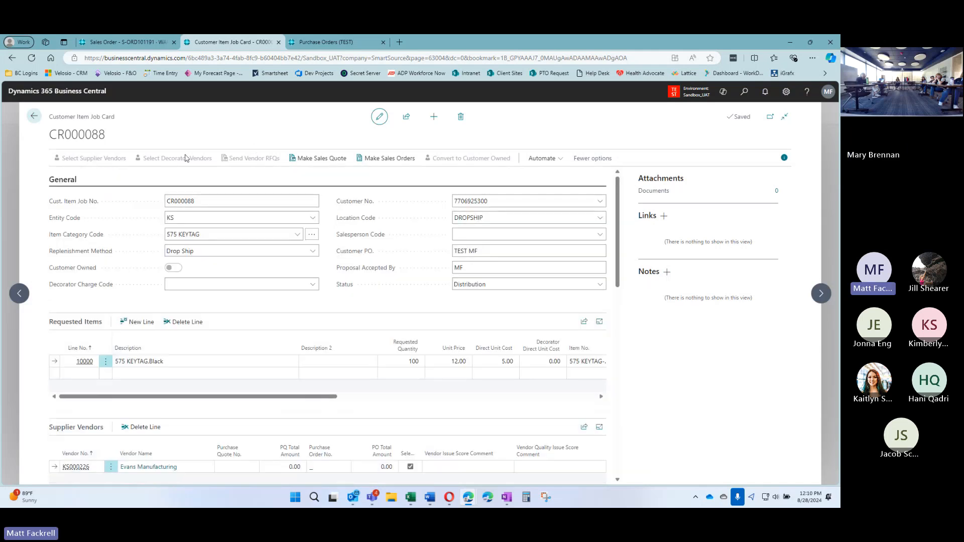
scroll(331, 209, "down", 4)
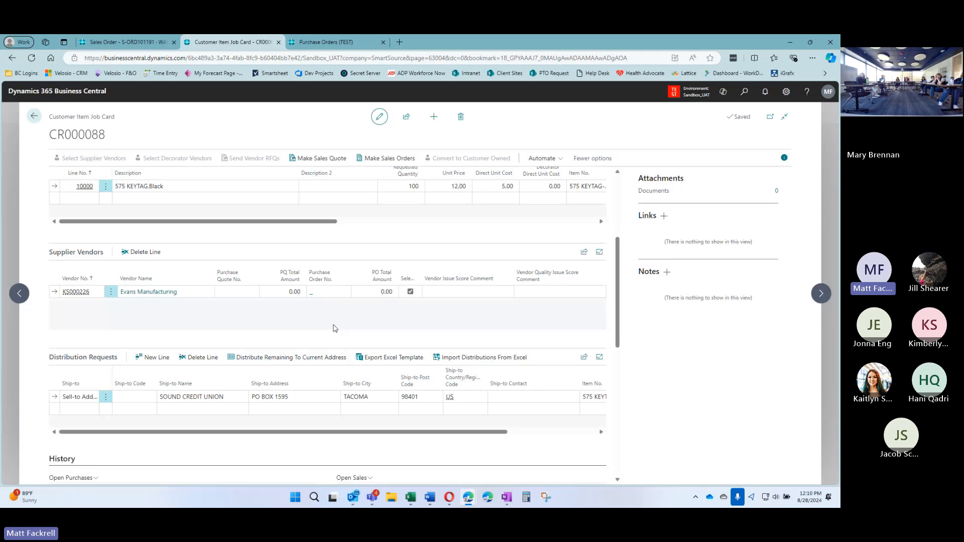
scroll(336, 331, "down", 2)
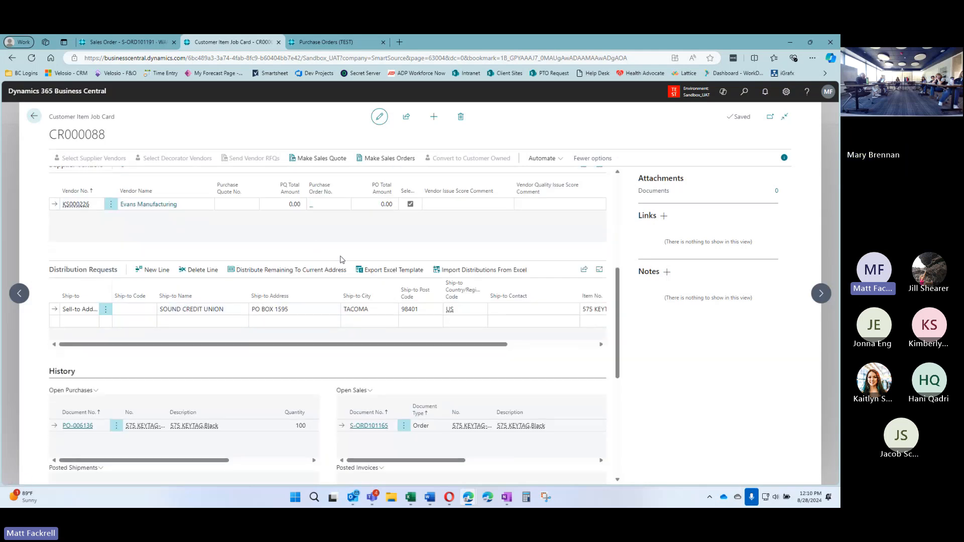
scroll(354, 282, "down", 1)
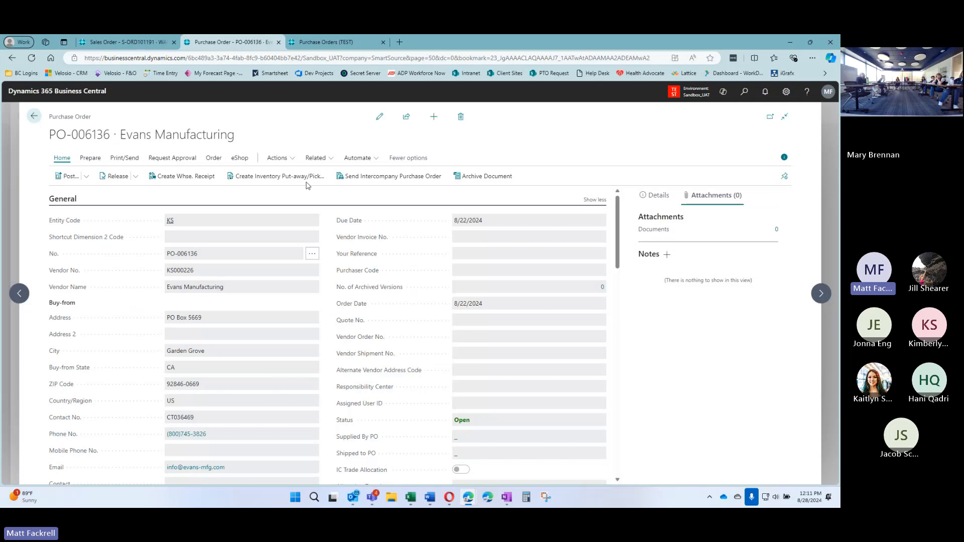
Put PO-006136 into edit mode and enter vendor invoice number INV-492838
left_click(379, 116)
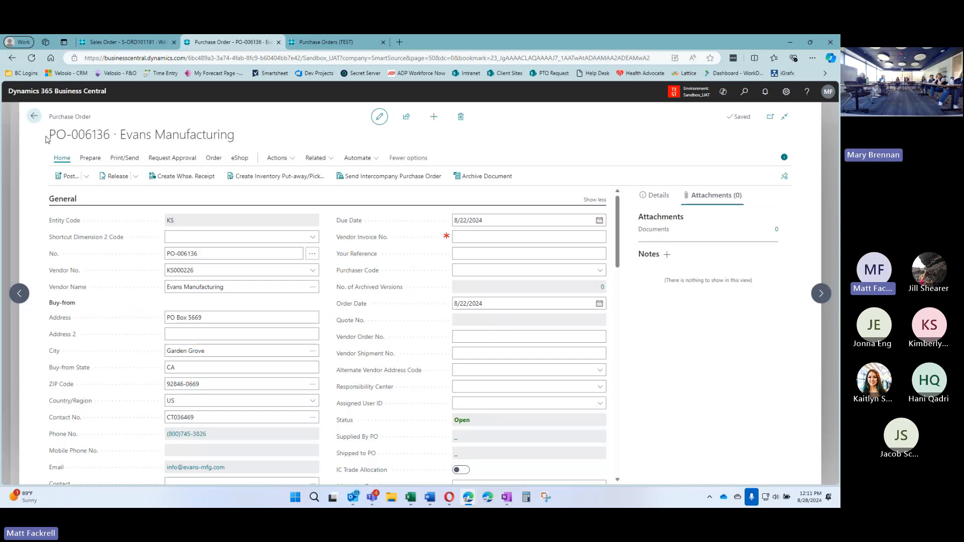
left_click(484, 238)
type("IN")
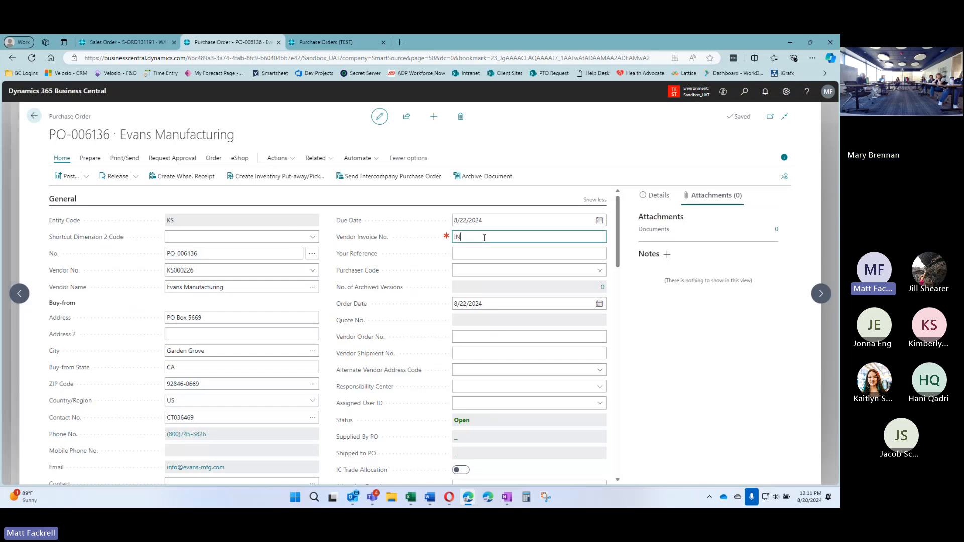
type("V-492838")
key("shift+Tab")
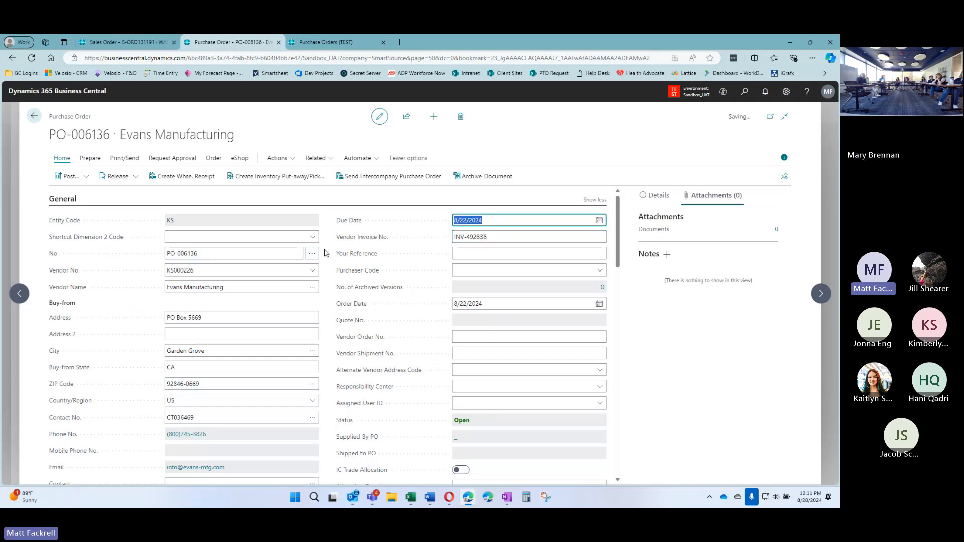
scroll(329, 258, "down", 3)
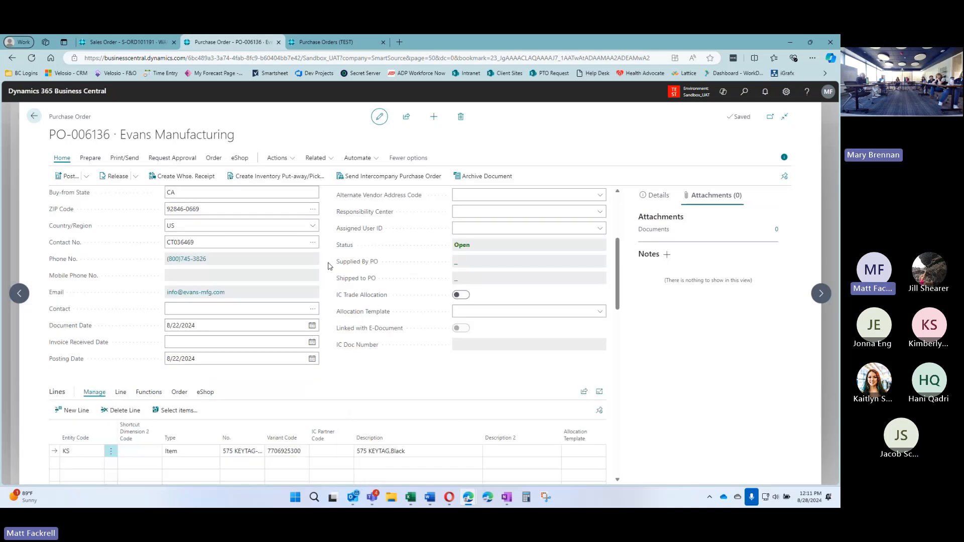
Set the posting date to today, then re-enter it as 8/22 and let the order save
left_click(228, 359)
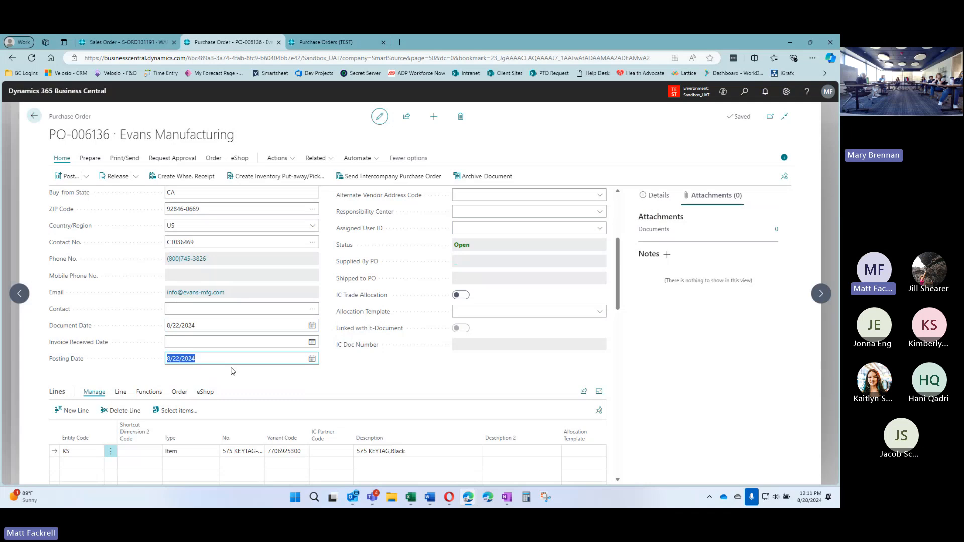
type("t")
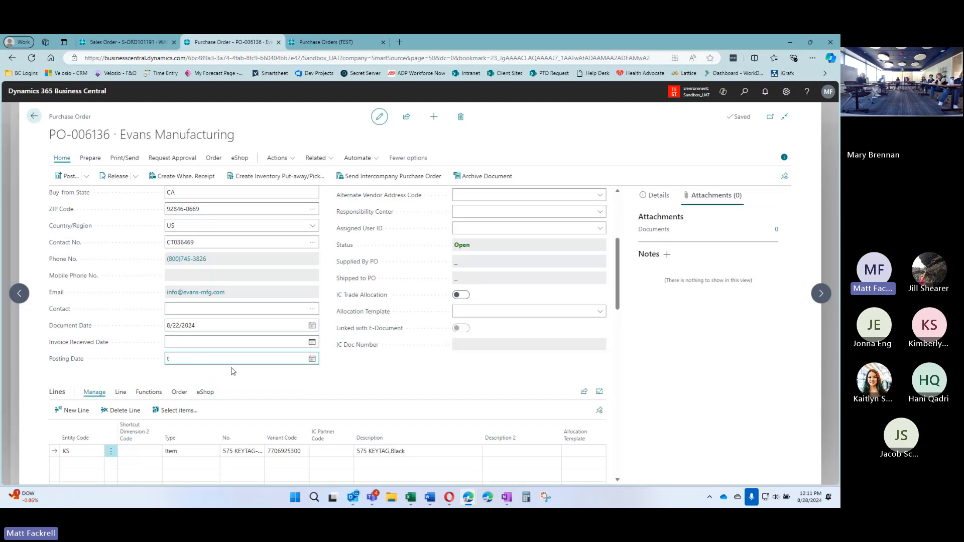
key("Tab")
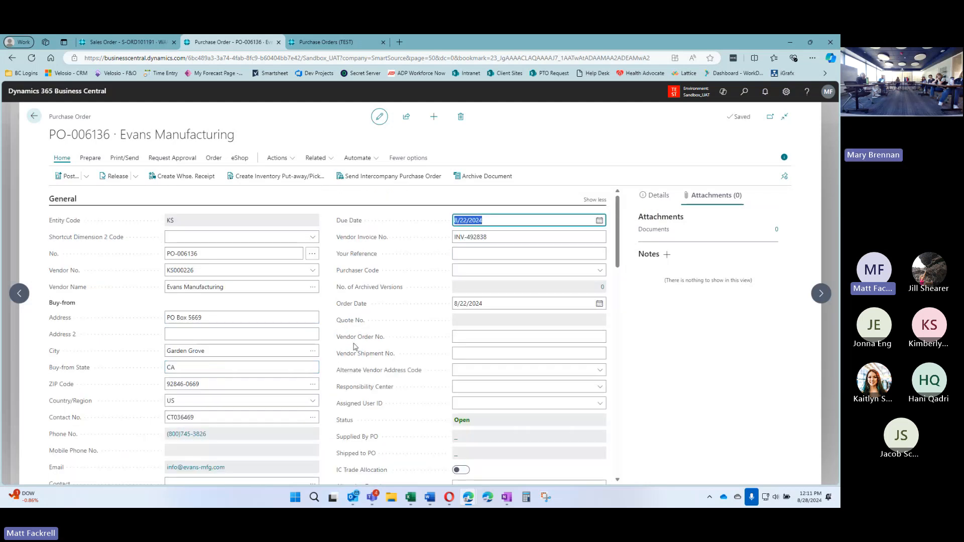
scroll(226, 352, "down", 5)
left_click(217, 319)
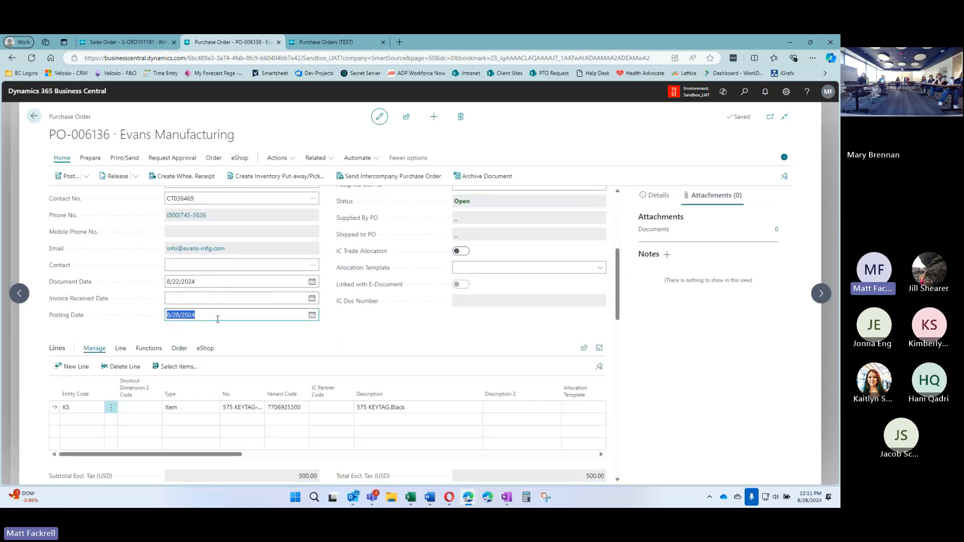
type("8/22")
key("Tab")
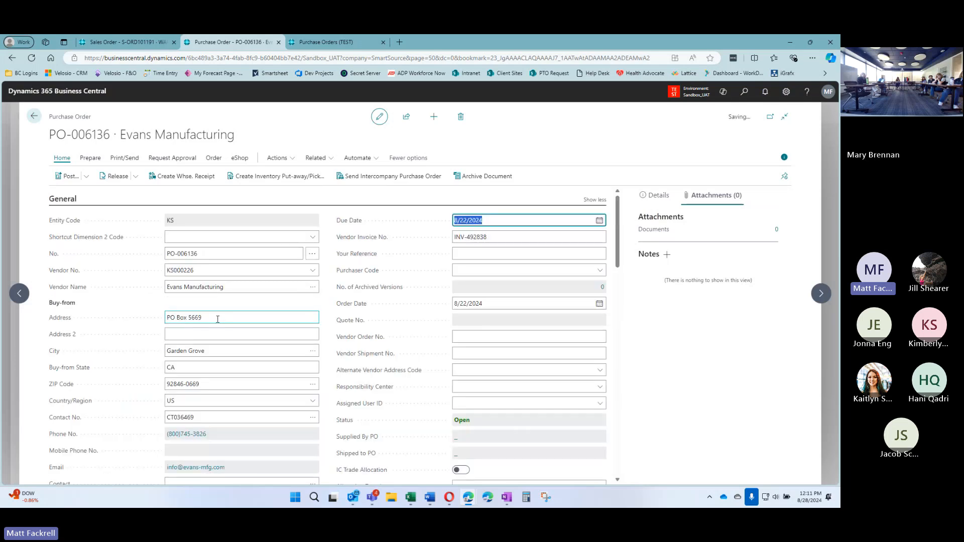
left_click(326, 302)
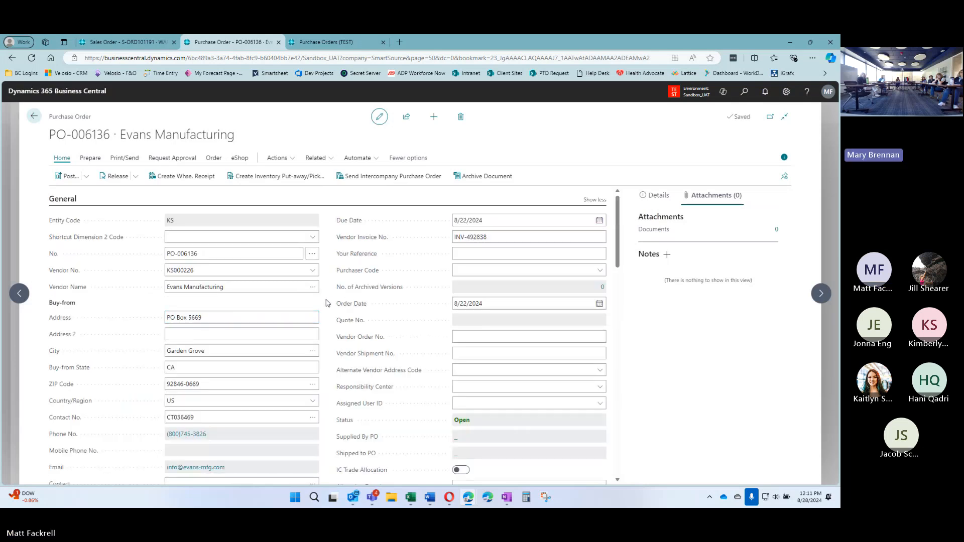
Choose 30 DAYS payment terms and confirm the due date becomes 9/21/2024
scroll(328, 301, "down", 5)
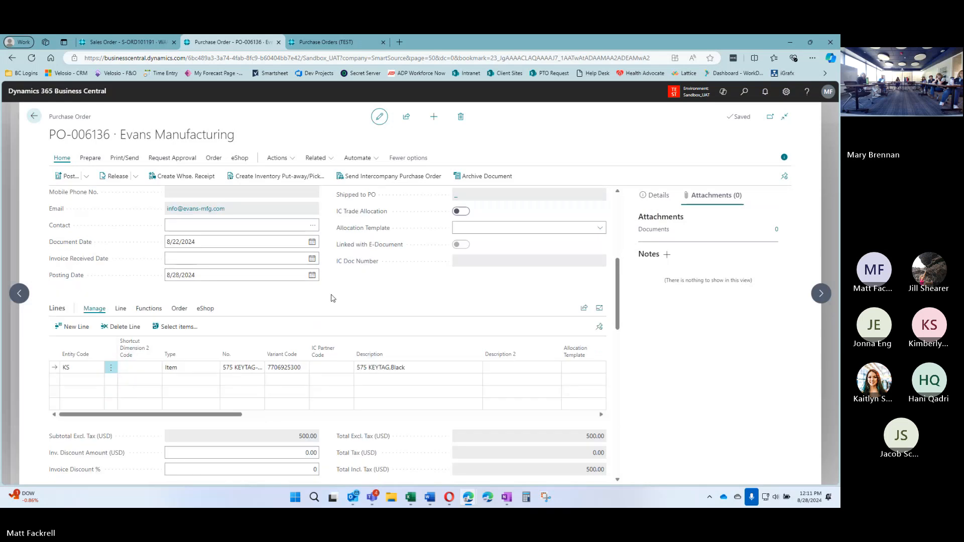
scroll(331, 299, "down", 3)
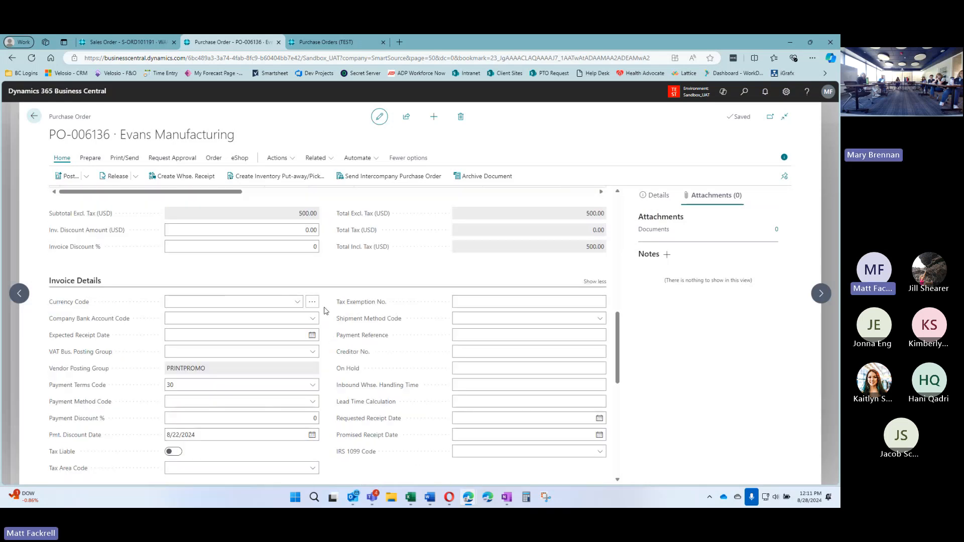
scroll(323, 310, "down", 1)
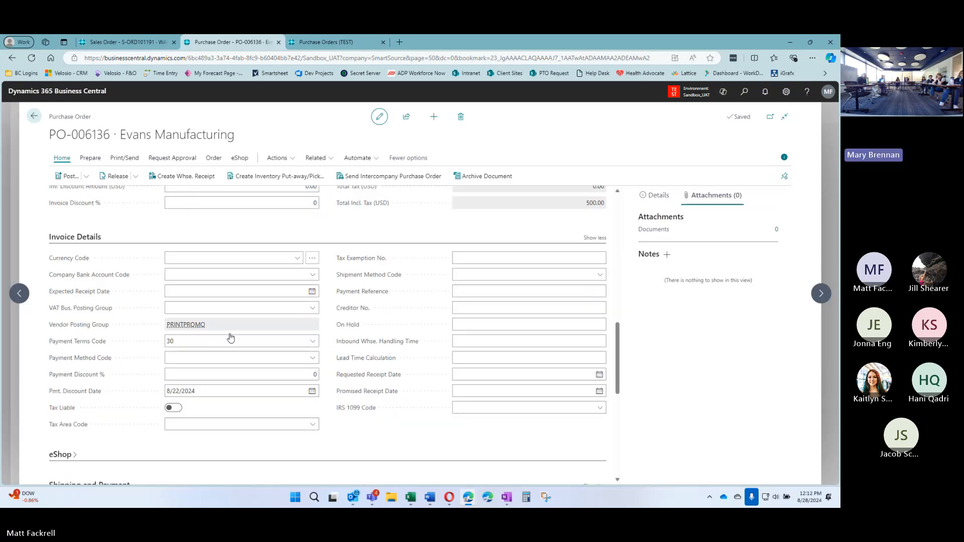
left_click(264, 342)
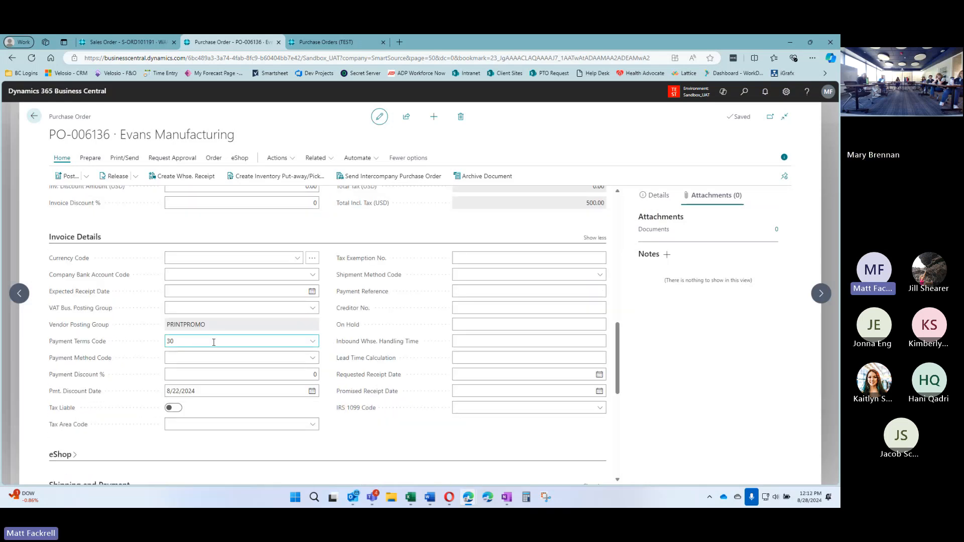
left_click(312, 342)
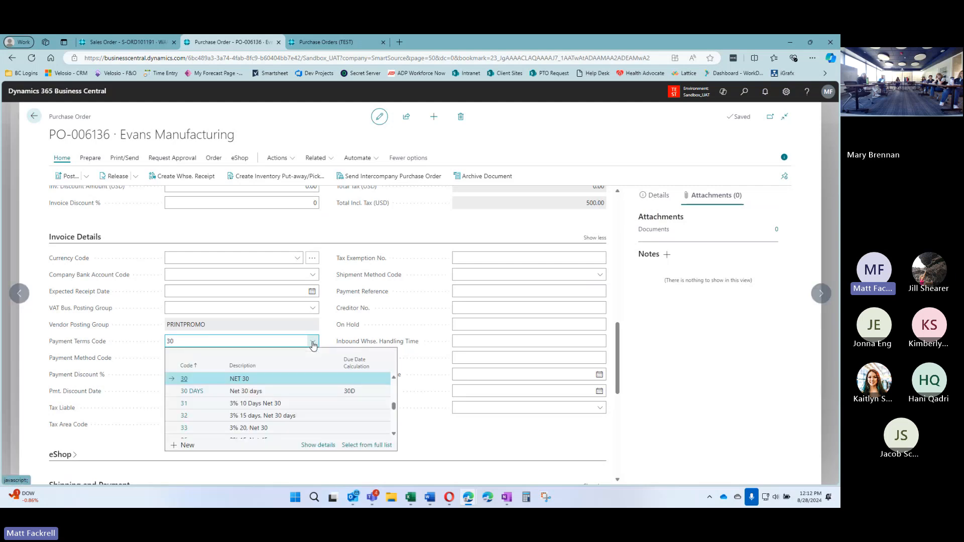
left_click(192, 392)
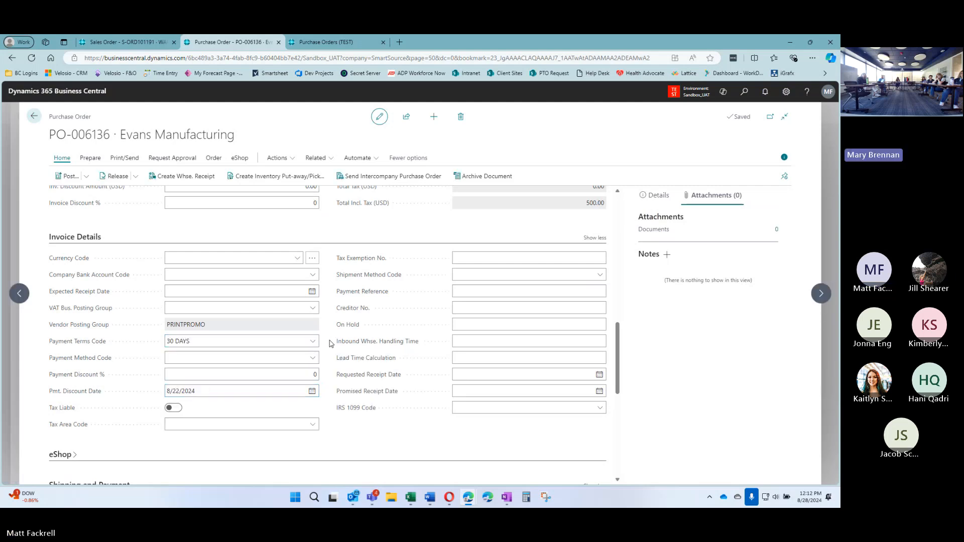
scroll(331, 344, "up", 20)
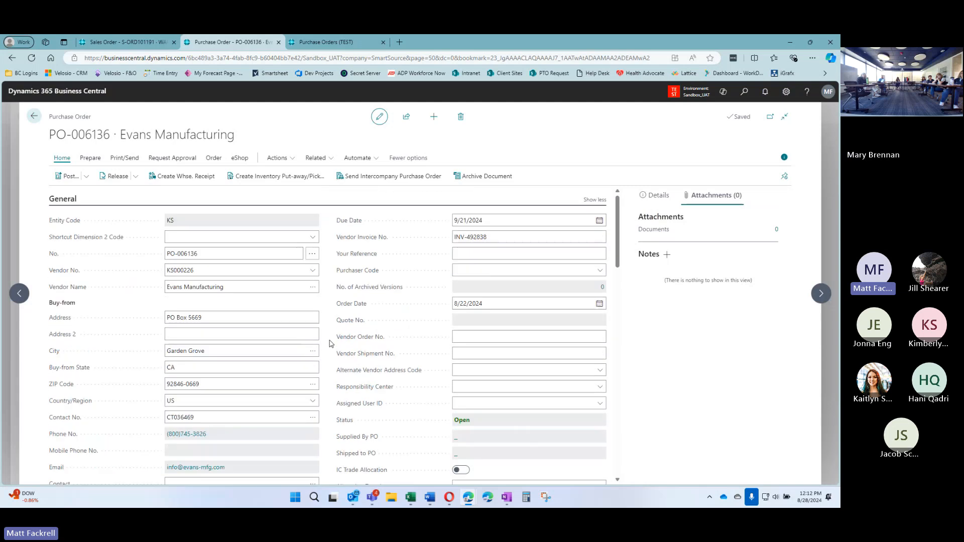
left_click(537, 223)
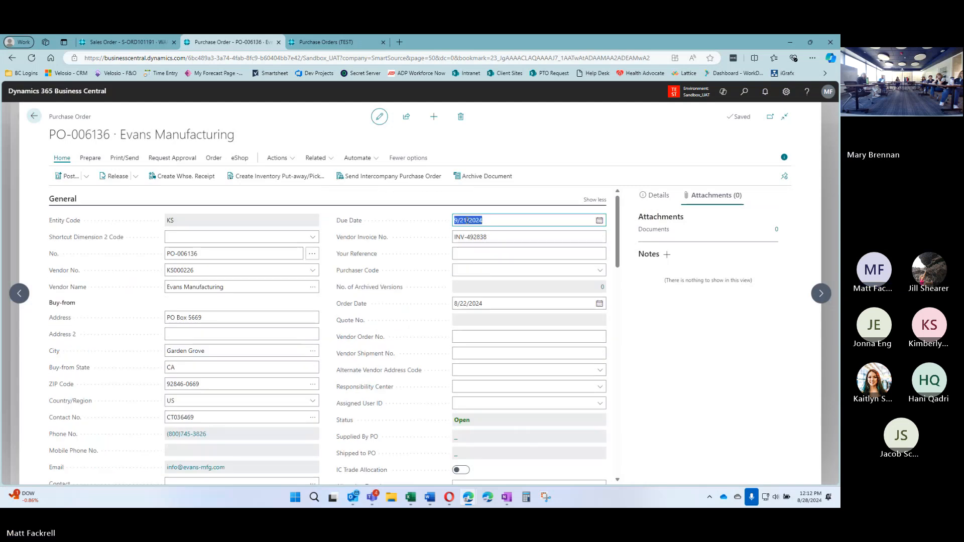
left_click(327, 279)
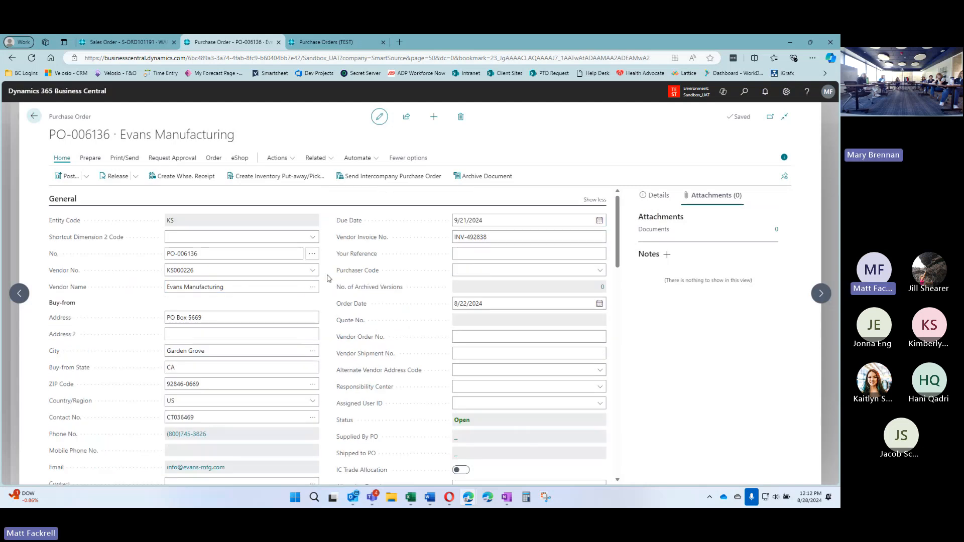
scroll(327, 278, "down", 2)
scroll(327, 279, "down", 1)
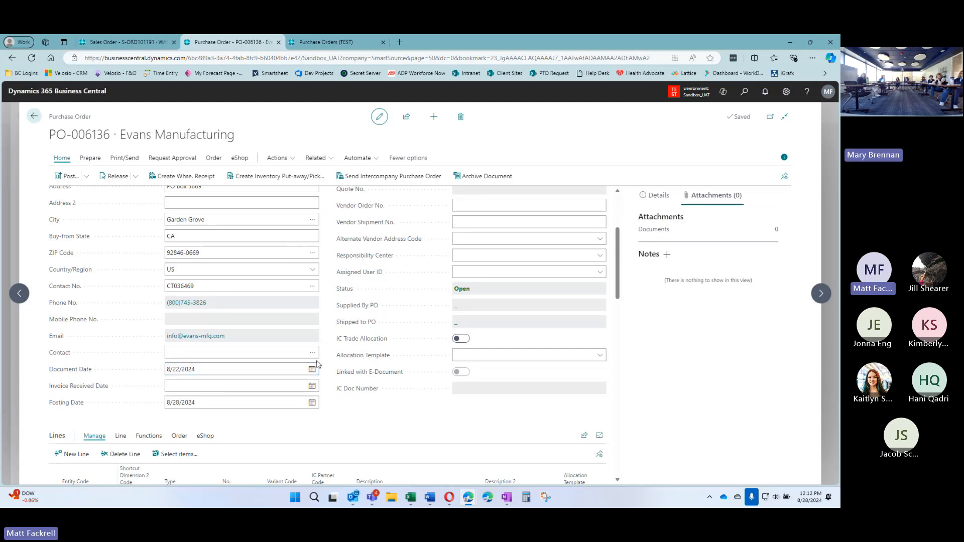
Set the order date to today (8/28/2024) and apply it to the existing lines
scroll(325, 369, "up", 3)
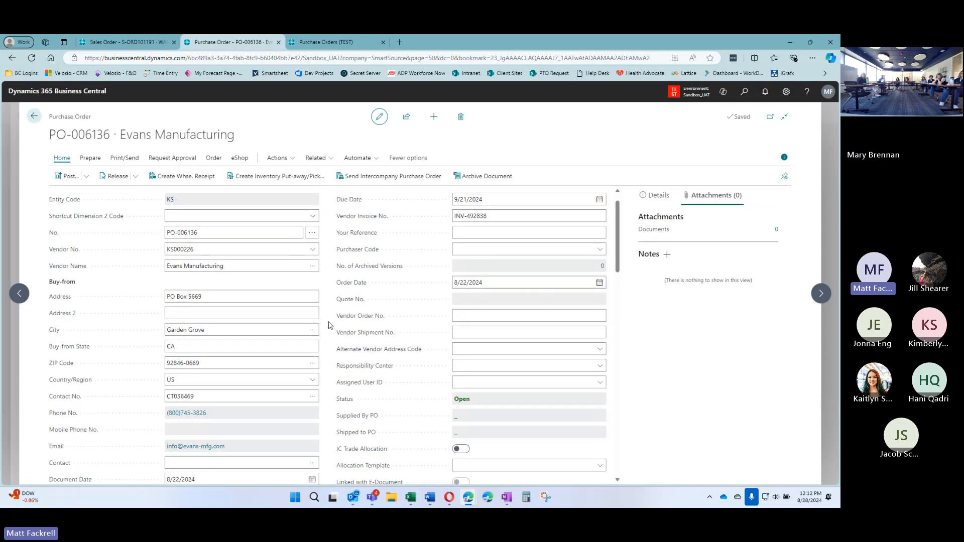
left_click(511, 301)
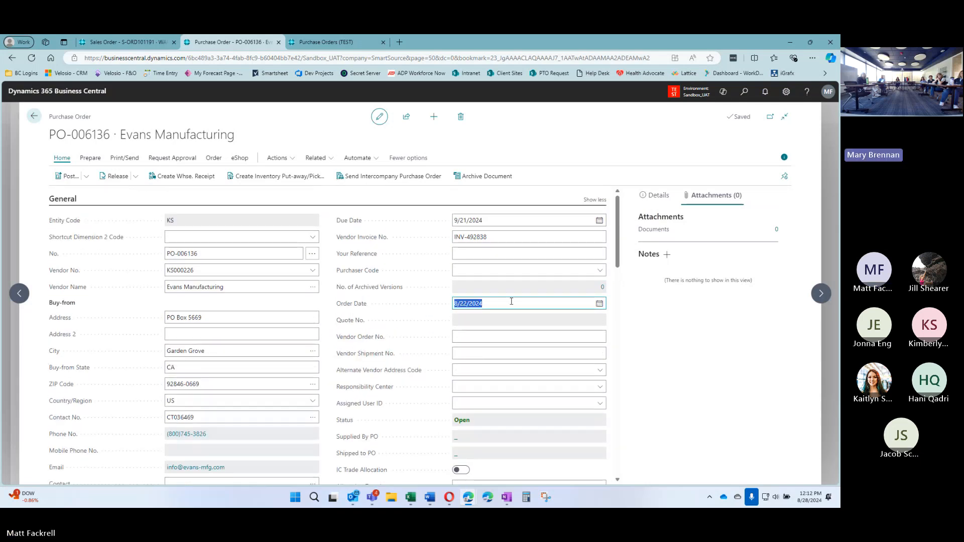
type("t")
key("Tab")
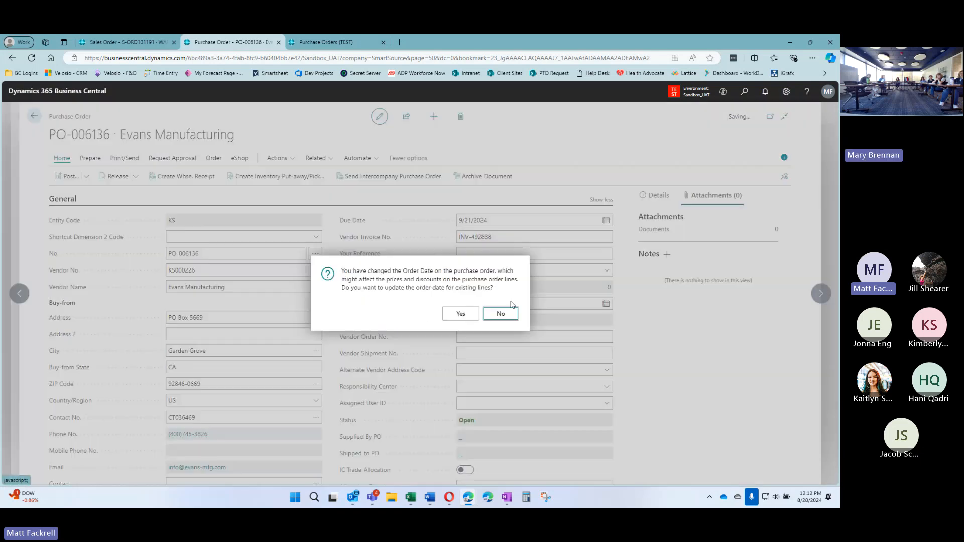
left_click(460, 314)
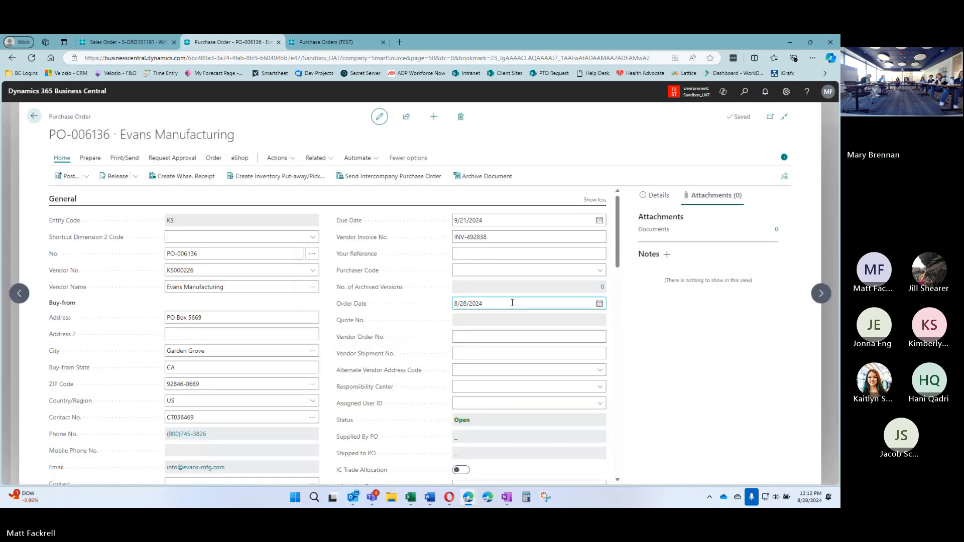
scroll(346, 342, "down", 2)
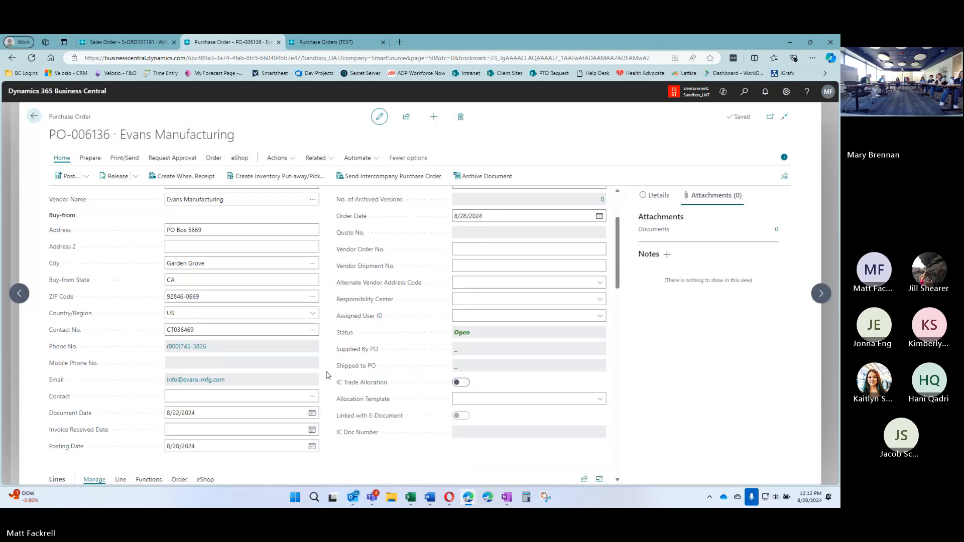
scroll(329, 376, "down", 1)
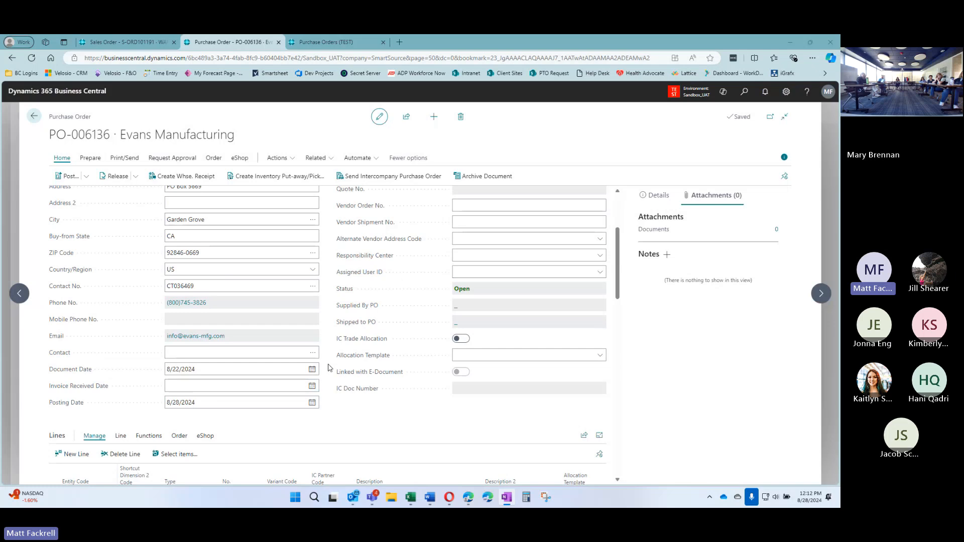
Recheck the due date, then scroll down to the 575 KEYTAG.Black line in Lines
scroll(328, 368, "up", 1)
scroll(352, 346, "up", 5)
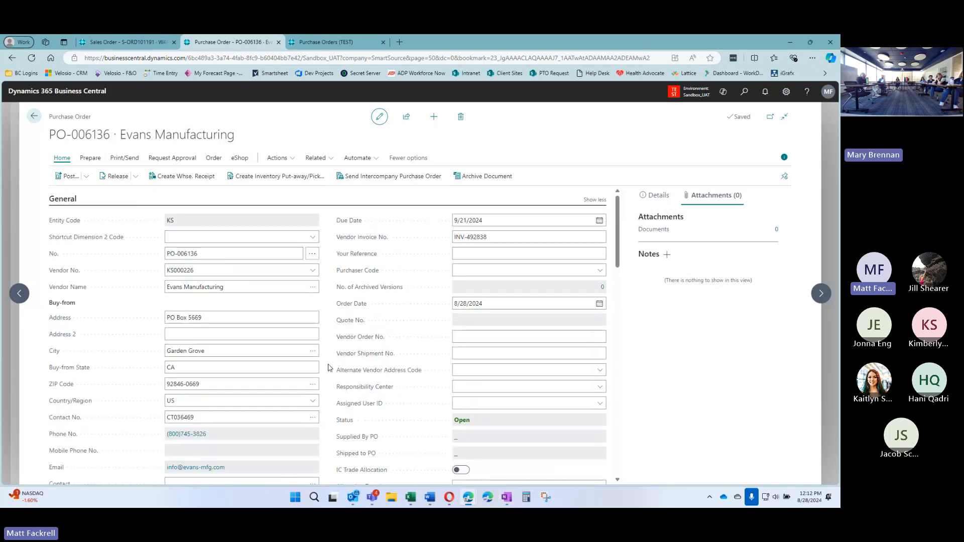
left_click(516, 219)
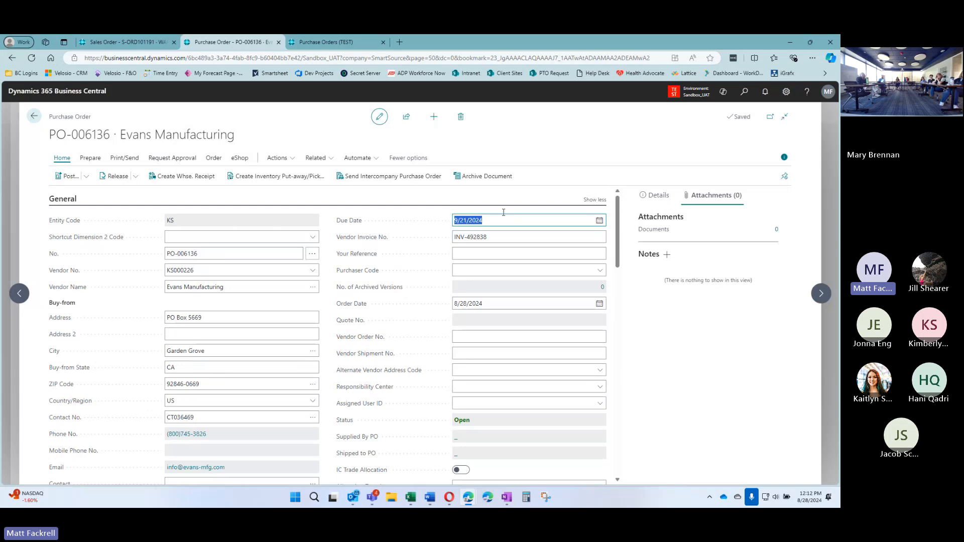
left_click(321, 234)
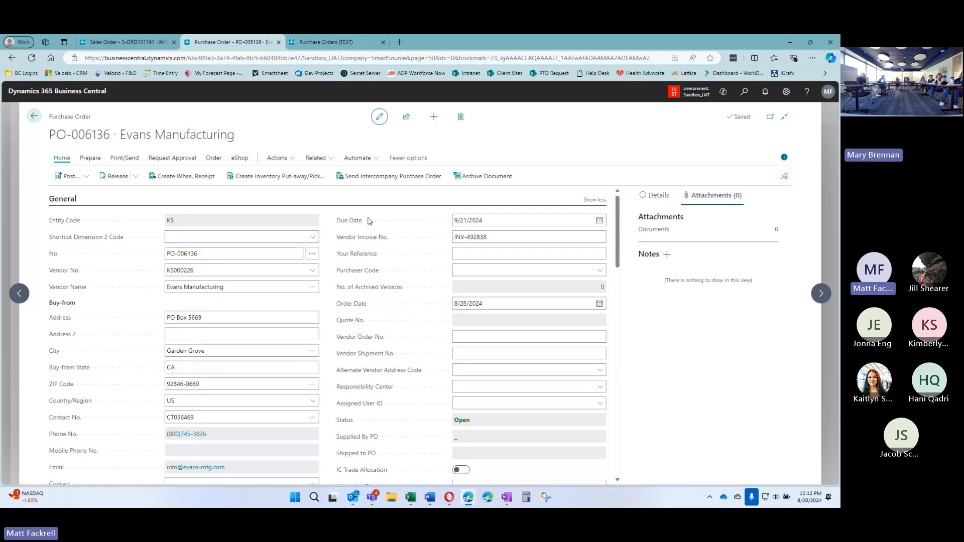
scroll(336, 271, "down", 1)
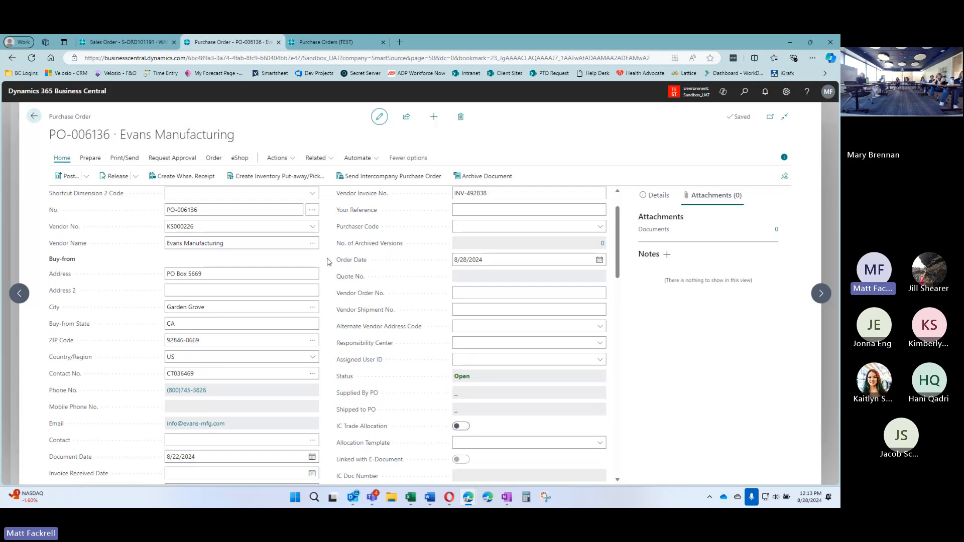
scroll(321, 263, "down", 3)
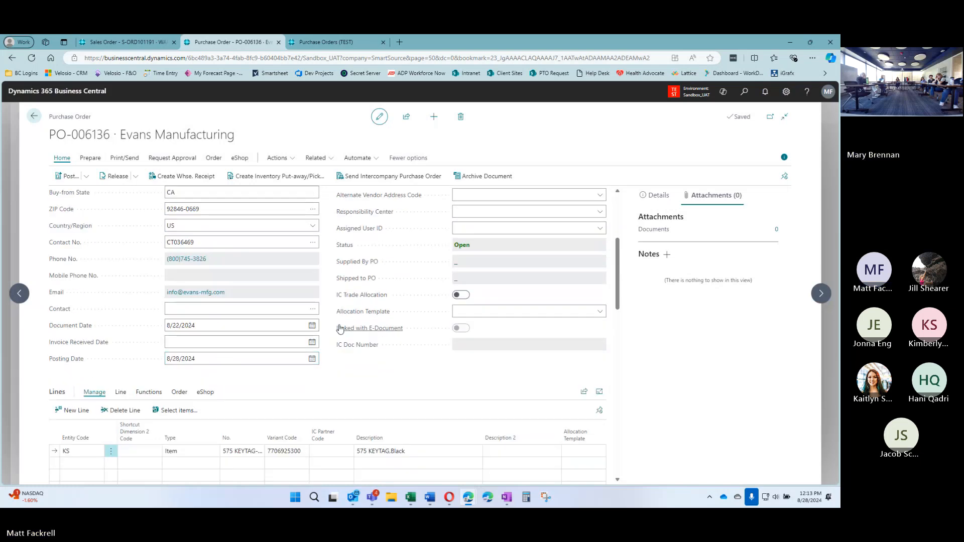
scroll(459, 321, "up", 5)
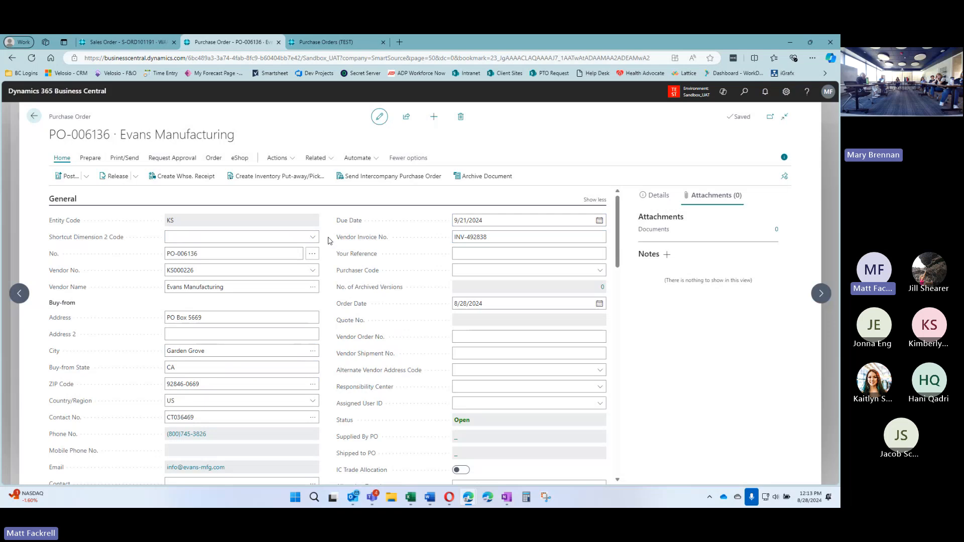
scroll(328, 240, "down", 4)
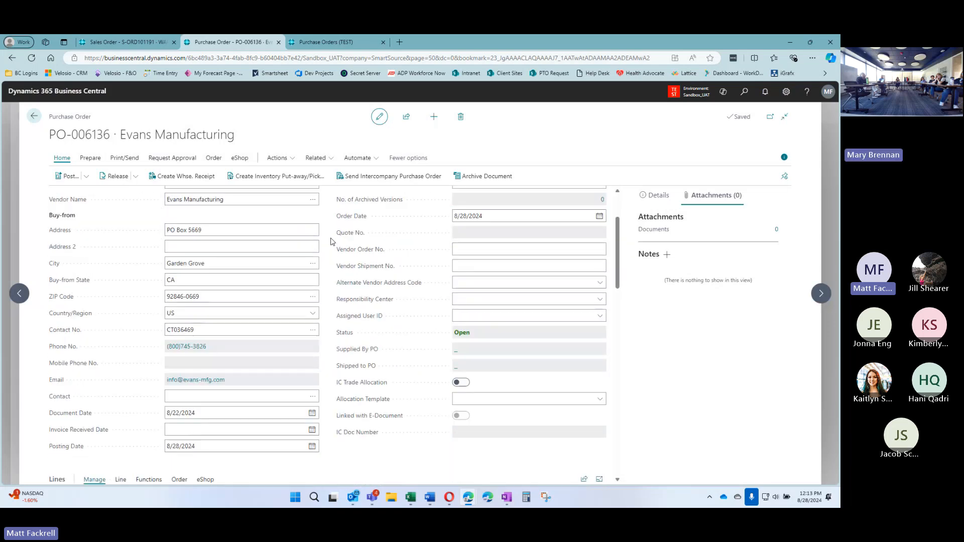
scroll(329, 243, "down", 4)
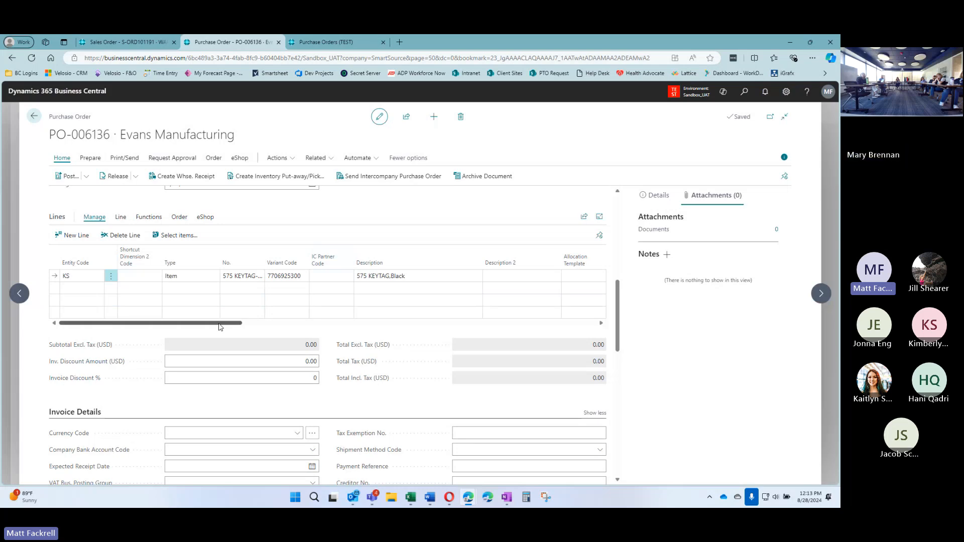
Enter direct unit cost 25 and tax group NT on the KEYTAG line, totalling 2,500.00
left_click_drag(219, 326, 344, 327)
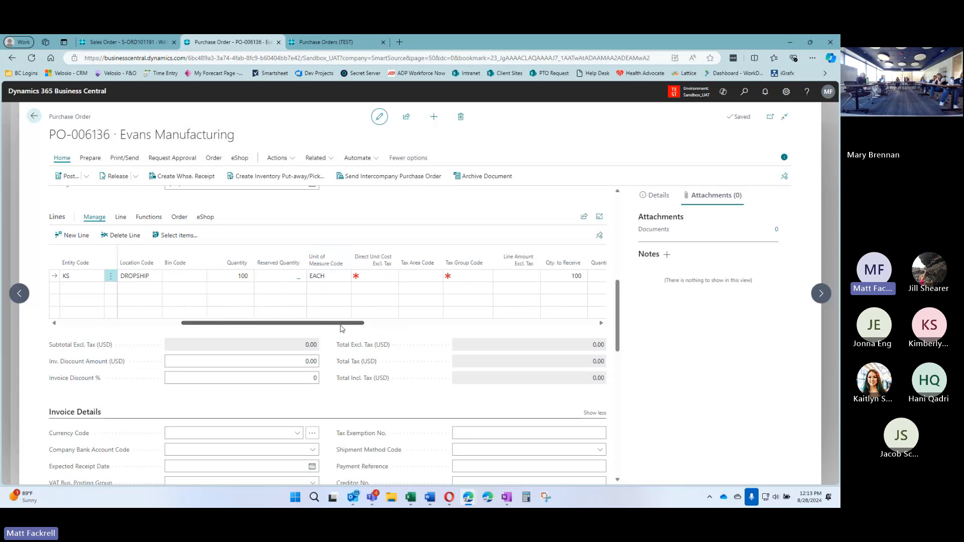
left_click(376, 276)
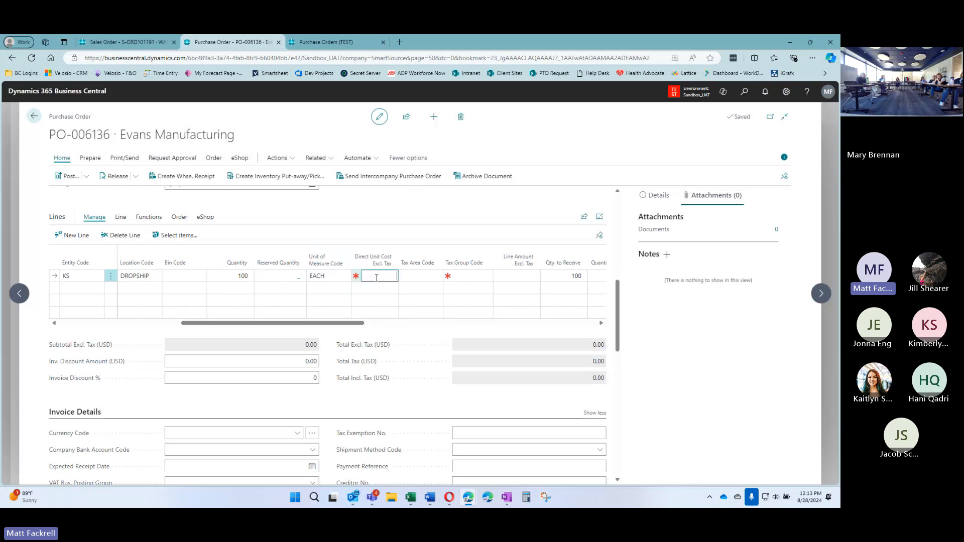
type("25")
key("Tab")
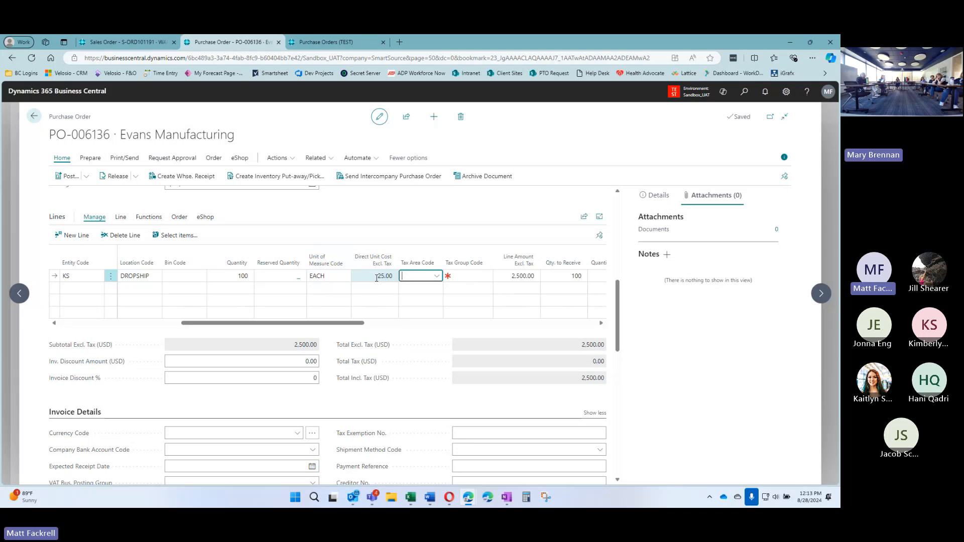
key("Tab")
type("n")
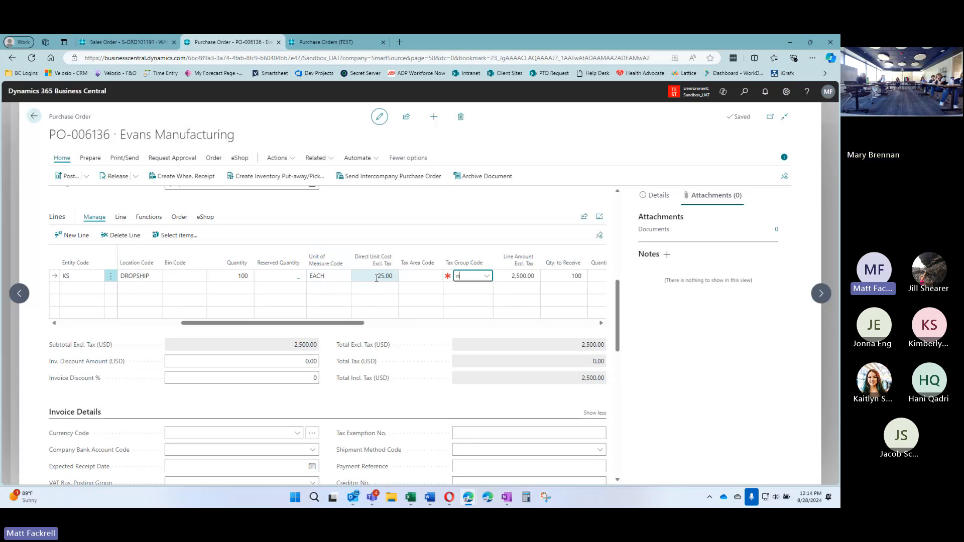
type("t")
key("Tab")
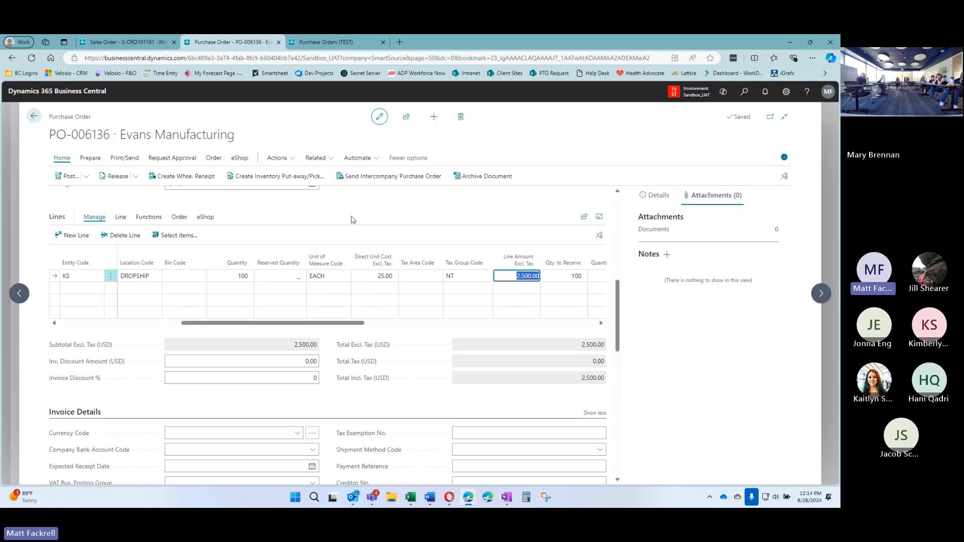
left_click(353, 217)
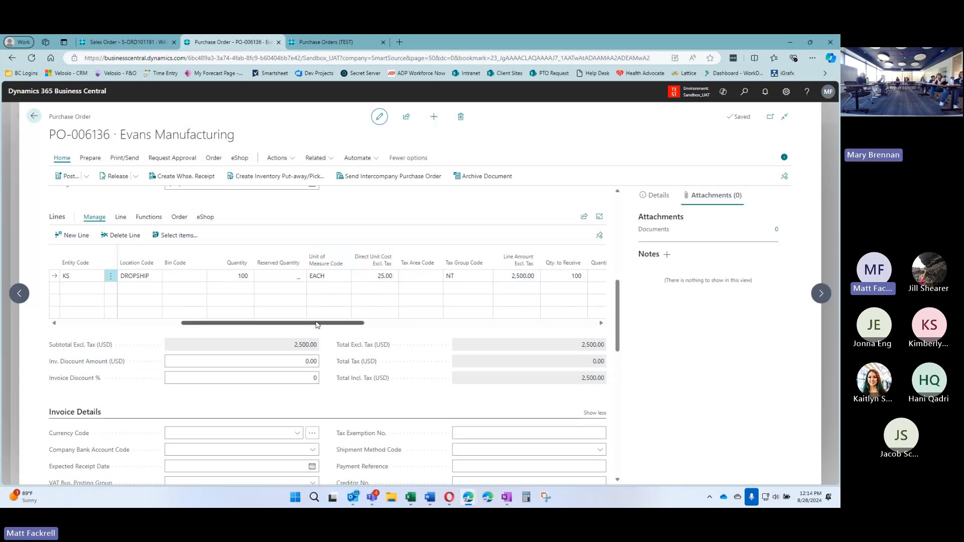
Attempt to post PO-006136 as Receive and Invoice, returning after the drop-shipment error
left_click_drag(316, 325, 366, 324)
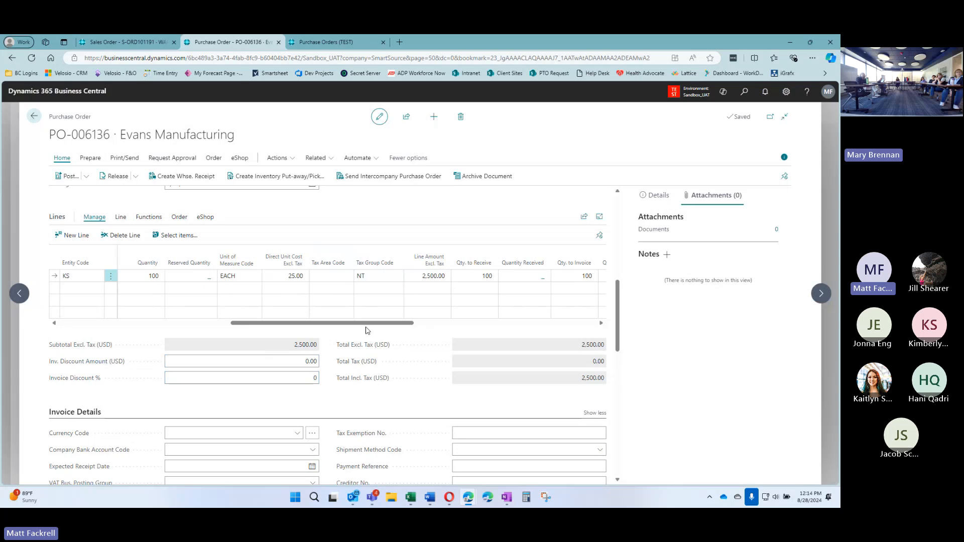
left_click_drag(334, 326, 402, 324)
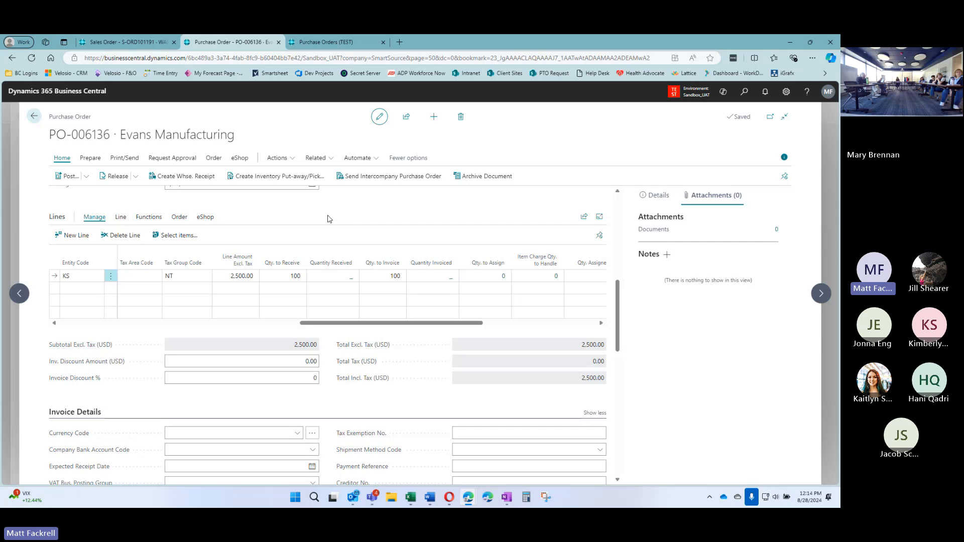
left_click(71, 182)
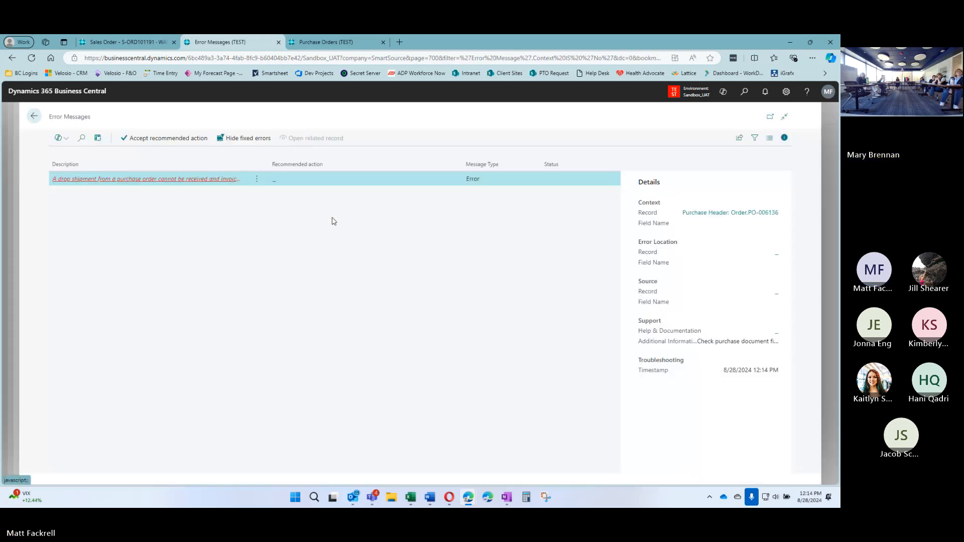
left_click(133, 186)
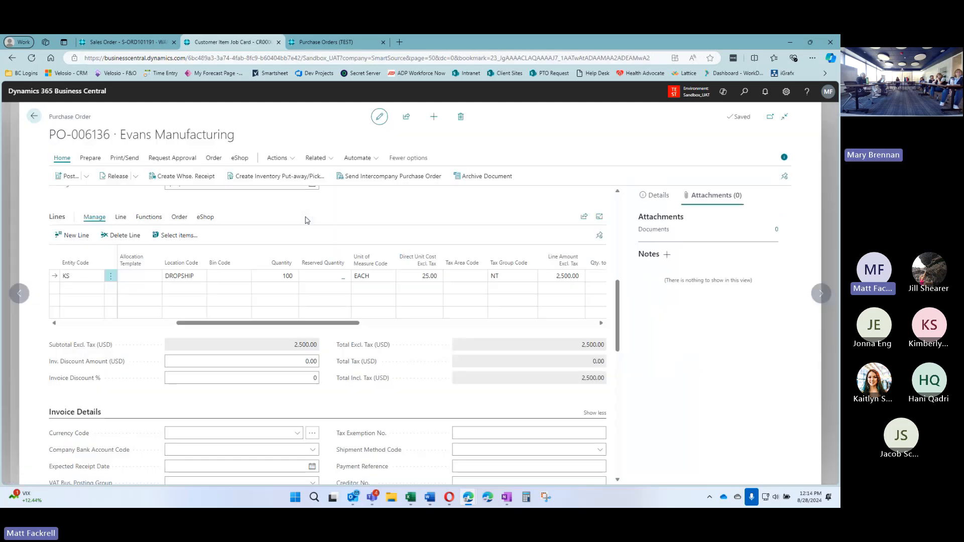
left_click(67, 176)
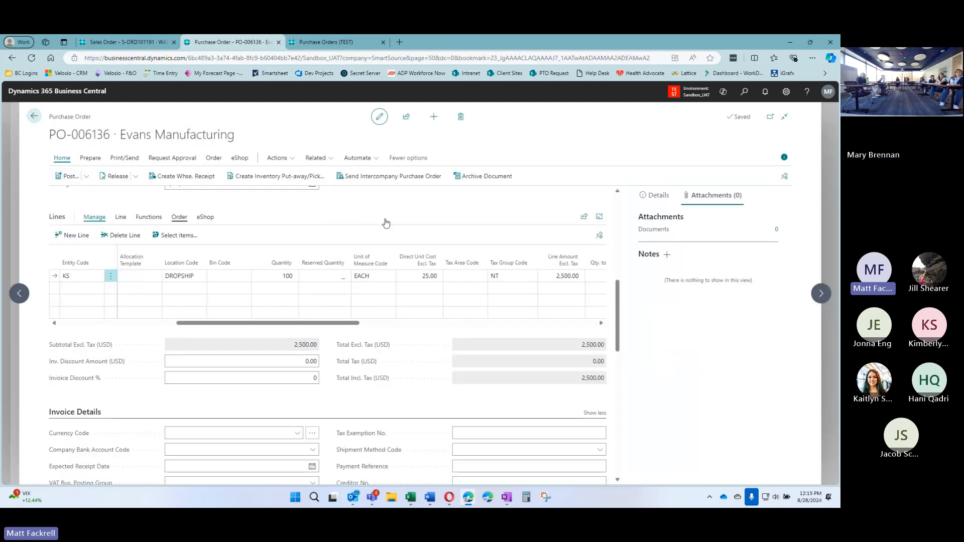
left_click(461, 320)
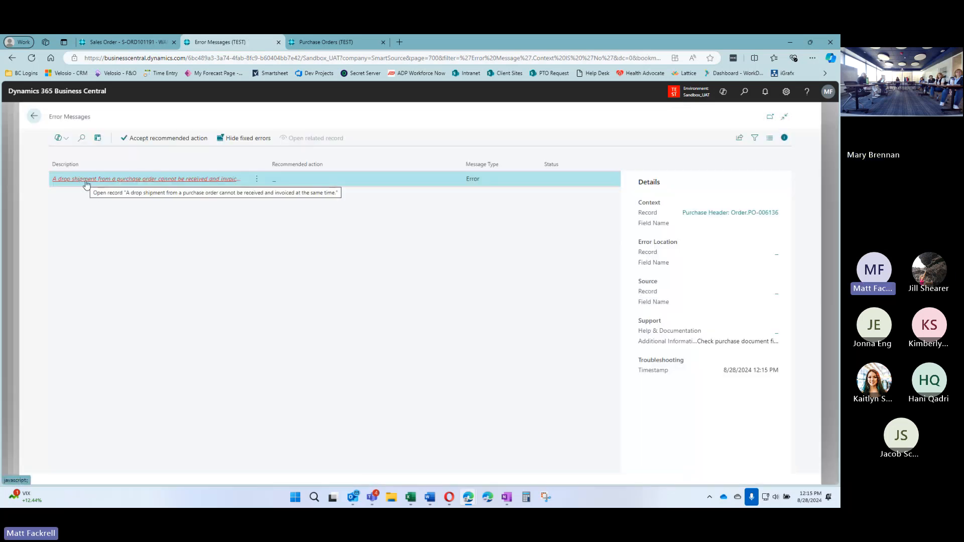
left_click(34, 117)
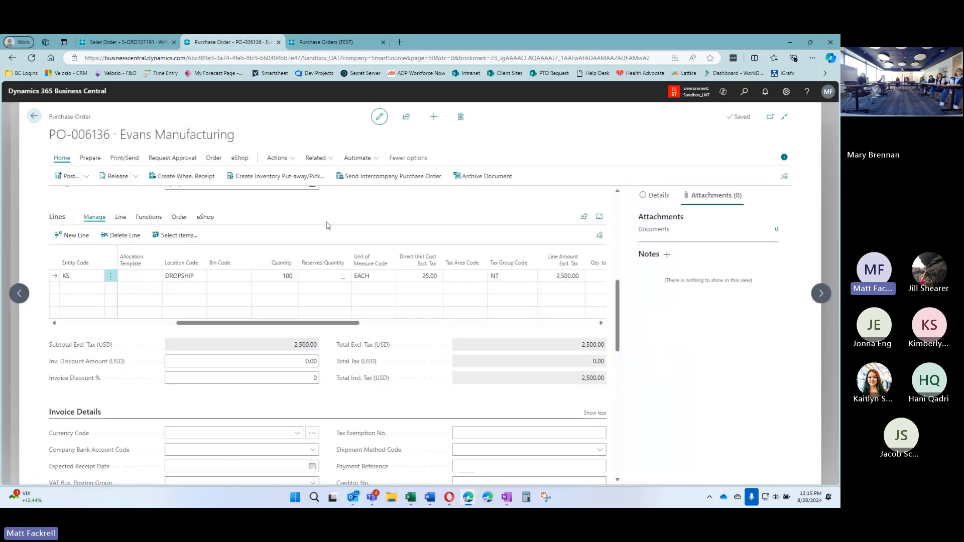
Post PO-006136 as Receive only and check the line shows 100 received, 100 to invoice
left_click(69, 176)
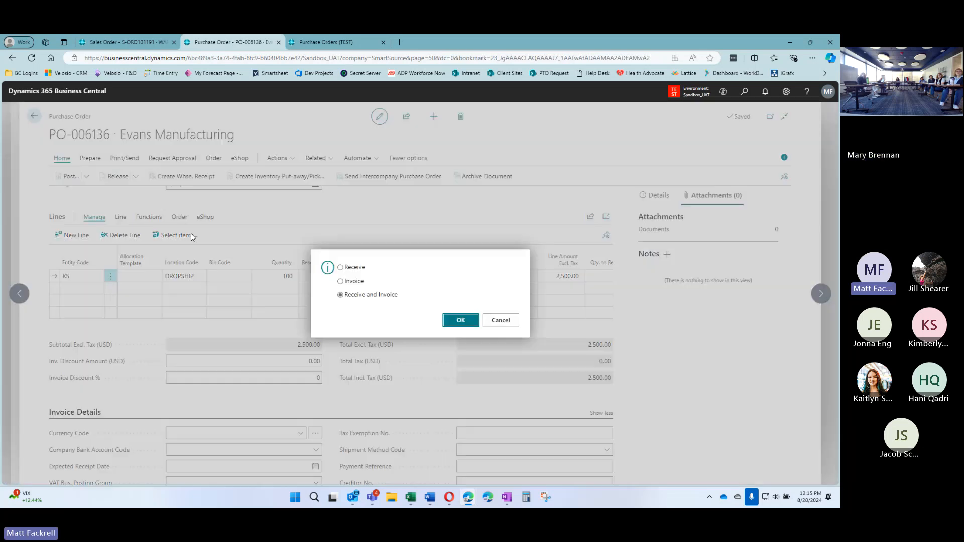
left_click(351, 268)
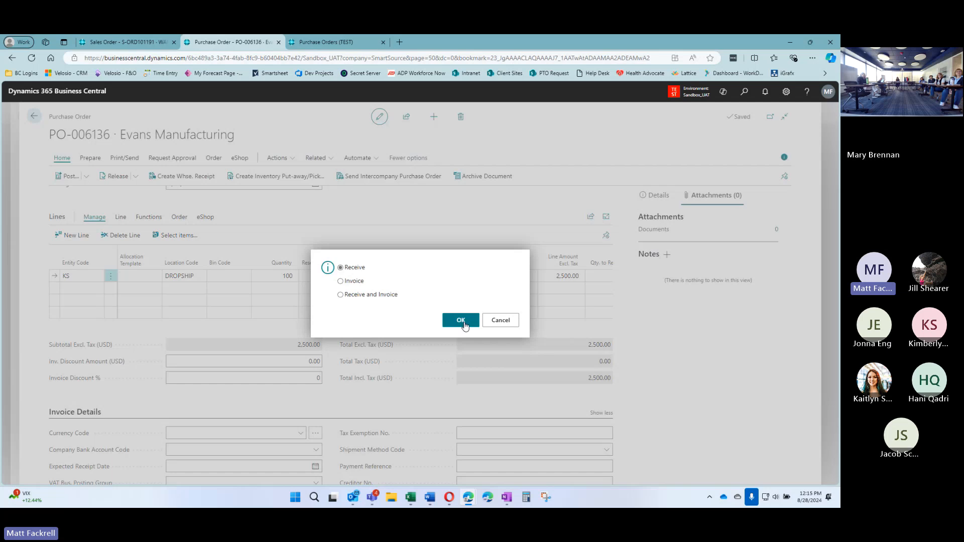
left_click(462, 321)
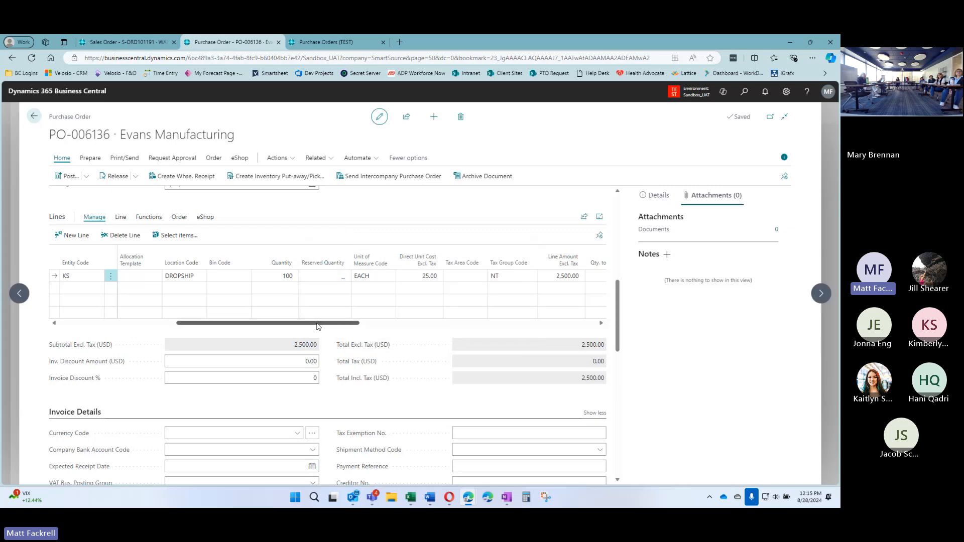
left_click_drag(319, 323, 453, 327)
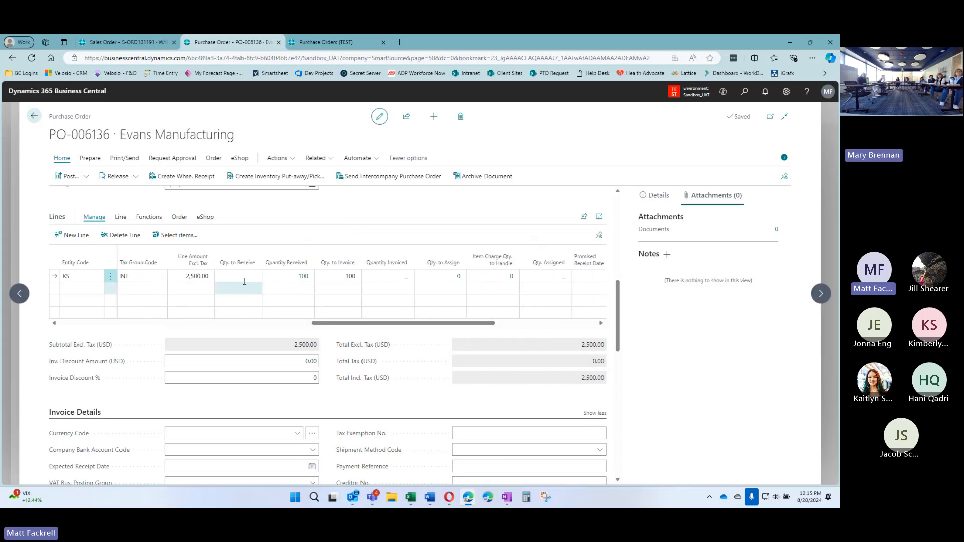
left_click(301, 280)
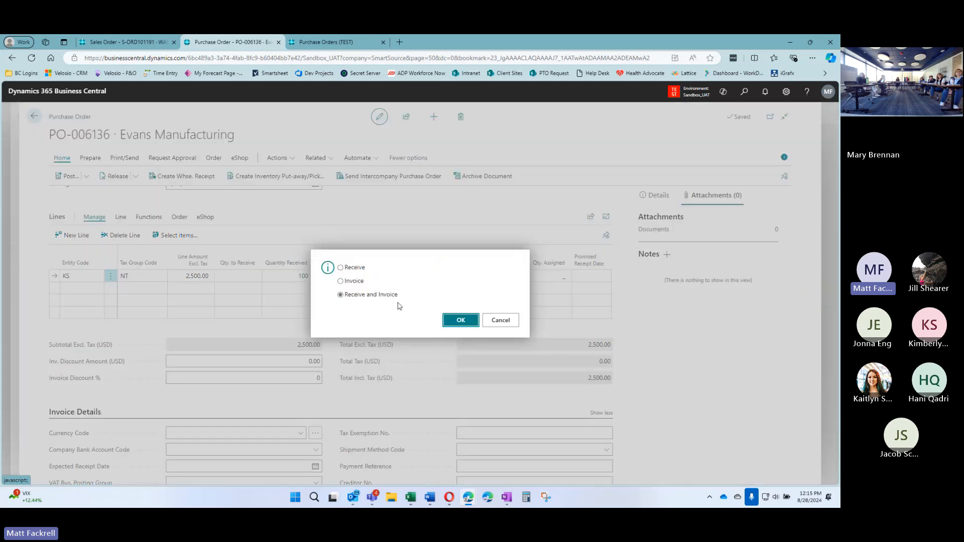
Try posting the PO-006136 invoice and return after the linked-sales-order error
left_click(351, 281)
left_click(467, 324)
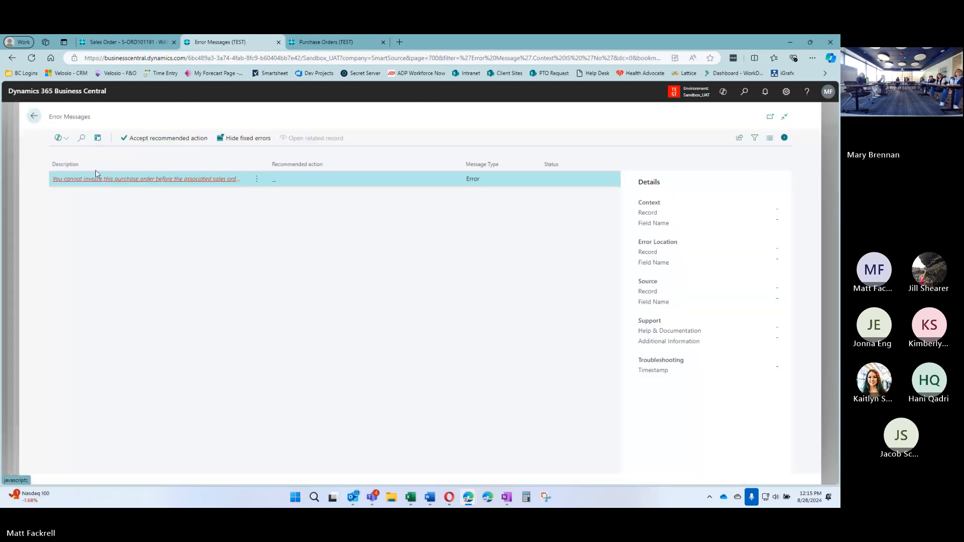
left_click(129, 182)
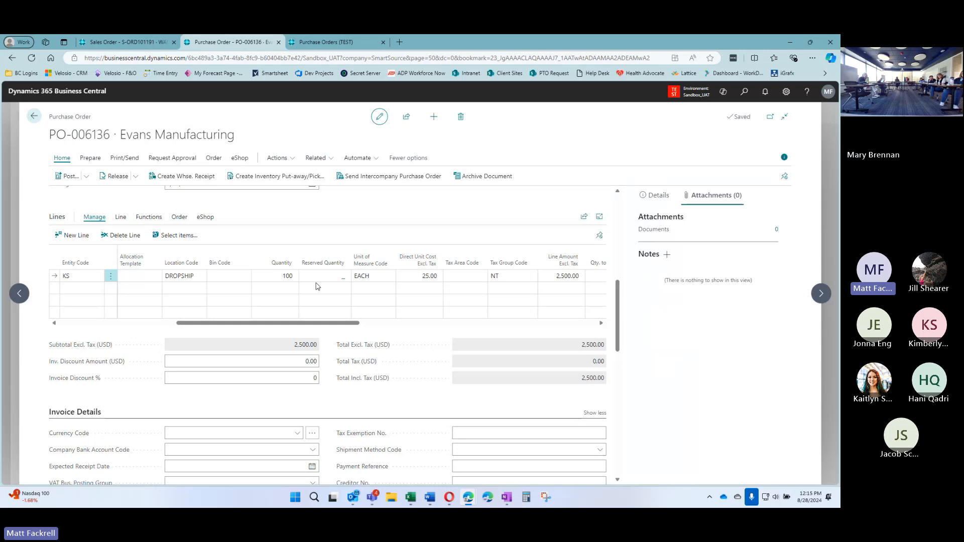
left_click_drag(348, 322, 465, 331)
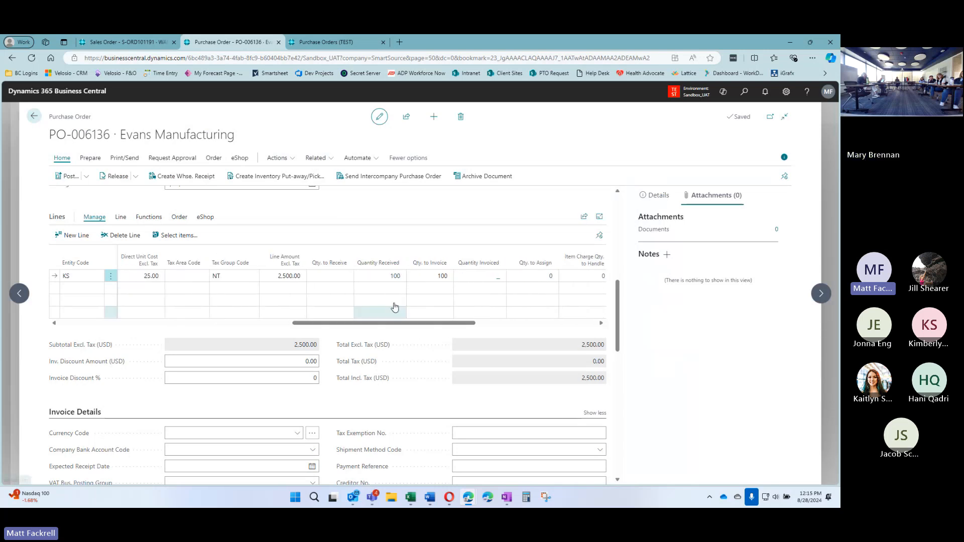
Open the linked sales order via the purchase lines' Order > Drop Shipment > Sales Order
left_click(143, 42)
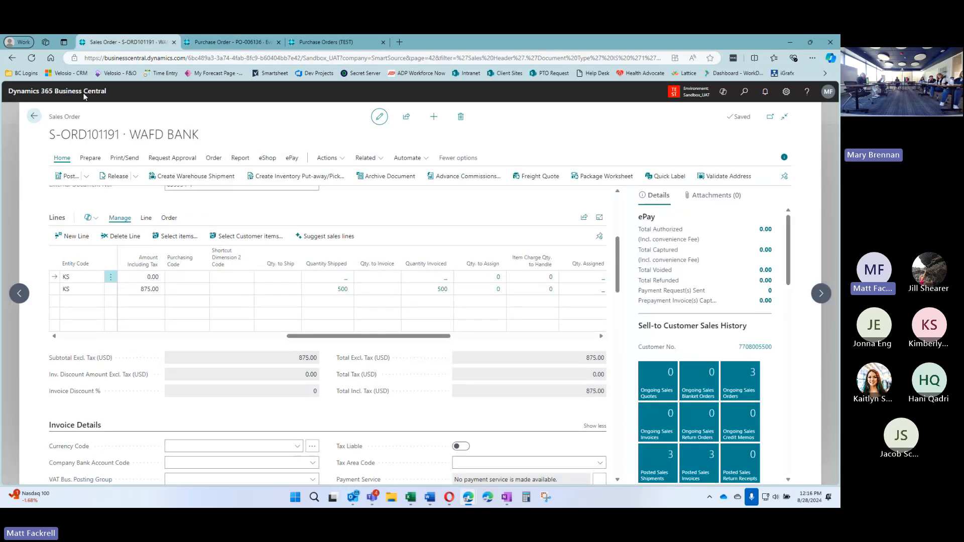
left_click(223, 44)
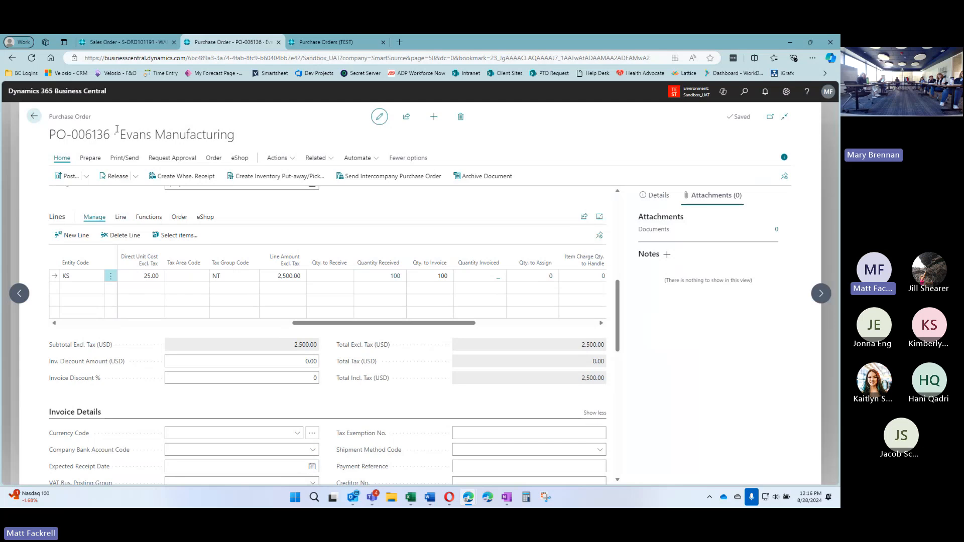
left_click(179, 217)
left_click(81, 235)
left_click(77, 252)
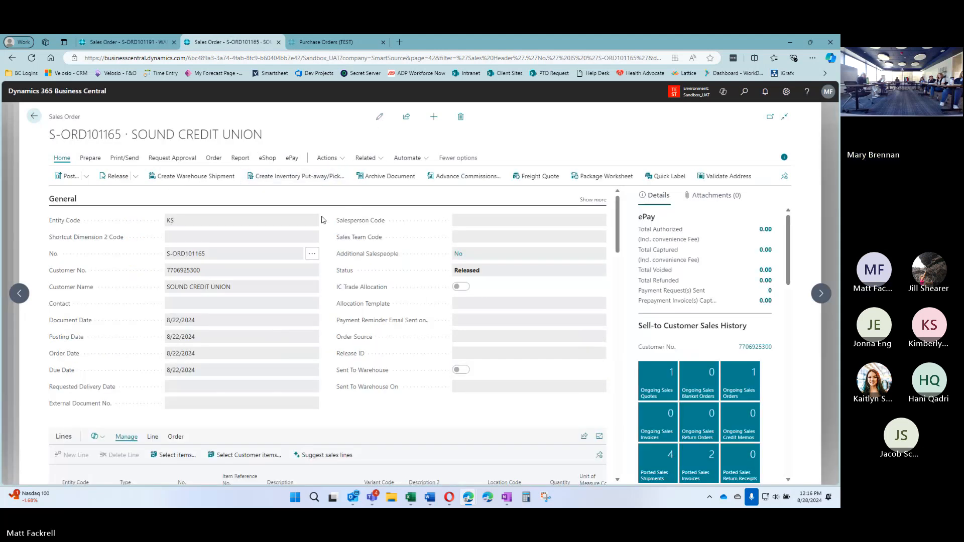
Review S-ORD101165's shipped line, copy its order number, and go back
scroll(336, 237, "down", 3)
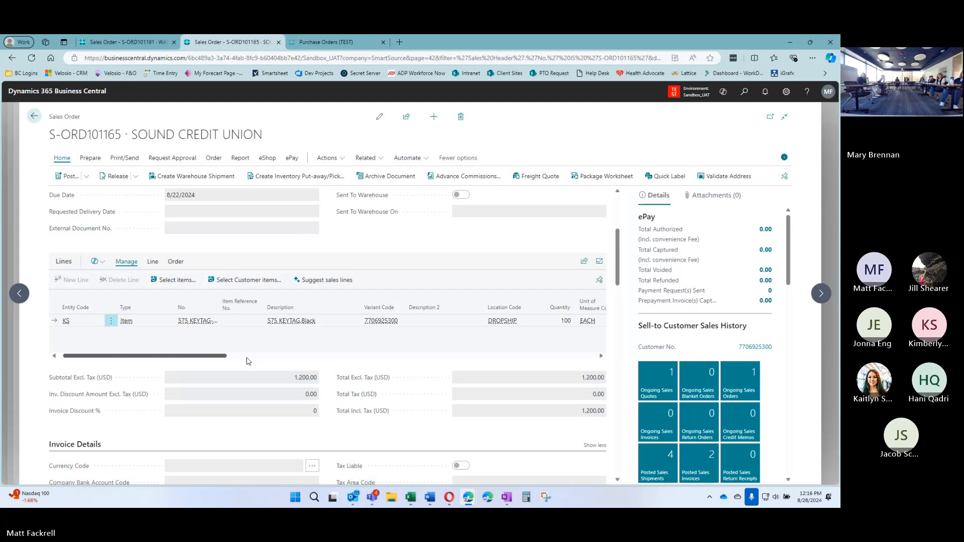
left_click_drag(214, 356, 465, 356)
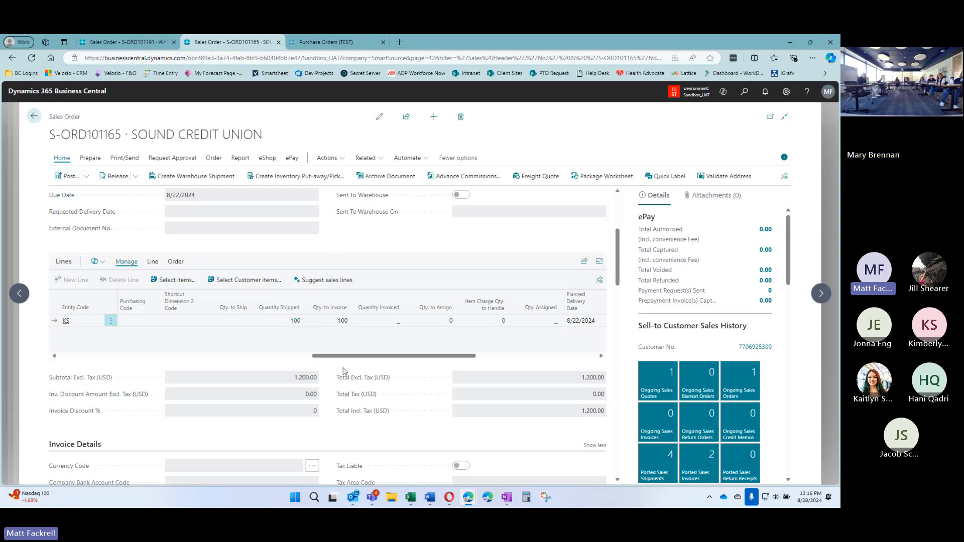
left_click_drag(457, 353, 317, 356)
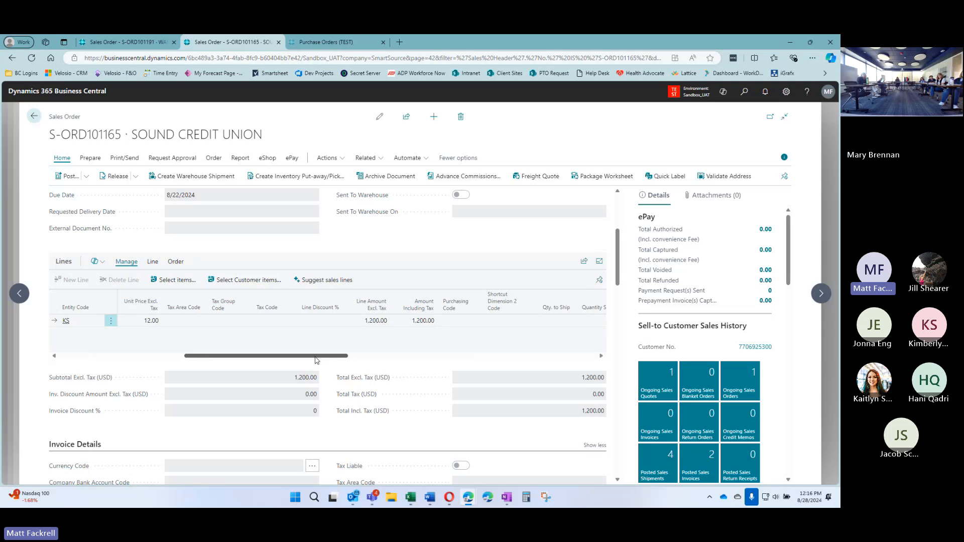
scroll(328, 248, "up", 4)
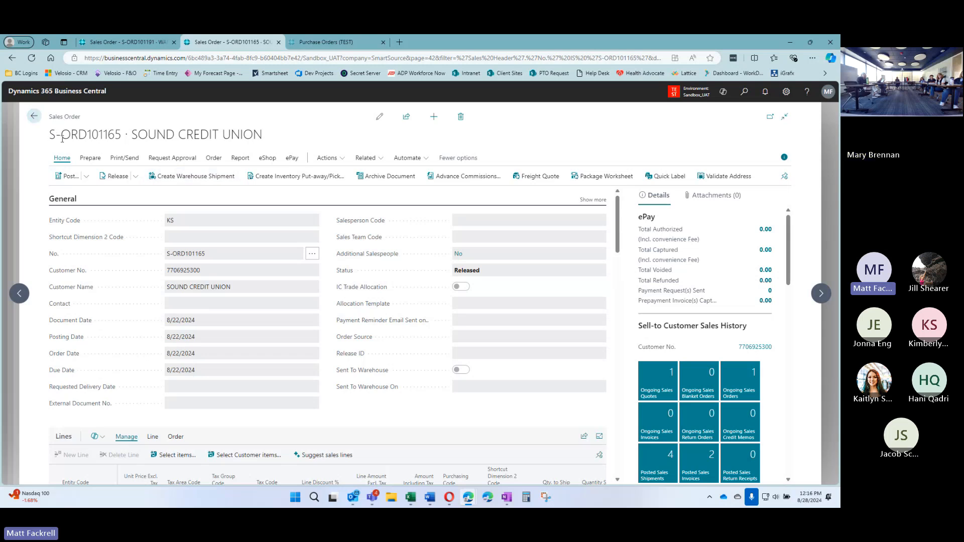
left_click_drag(49, 135, 123, 138)
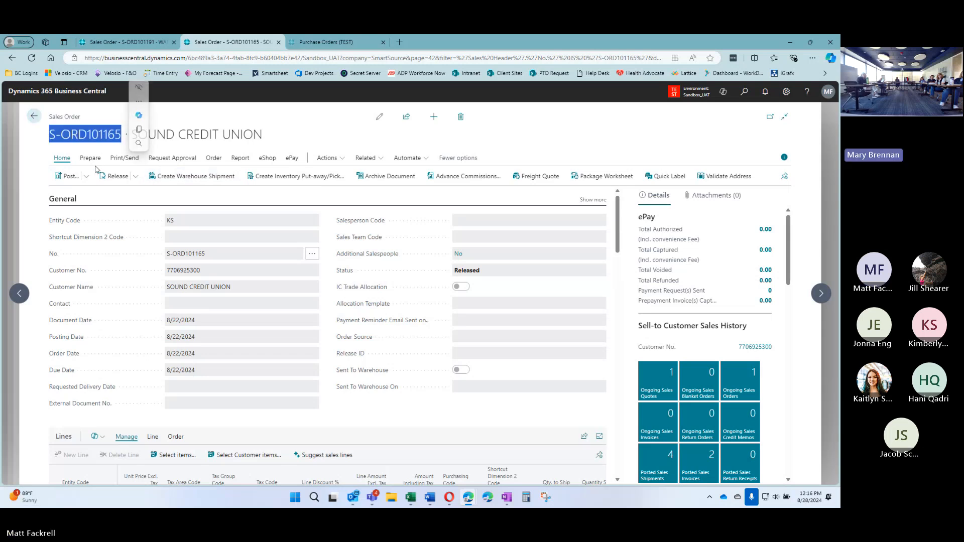
left_click(34, 116)
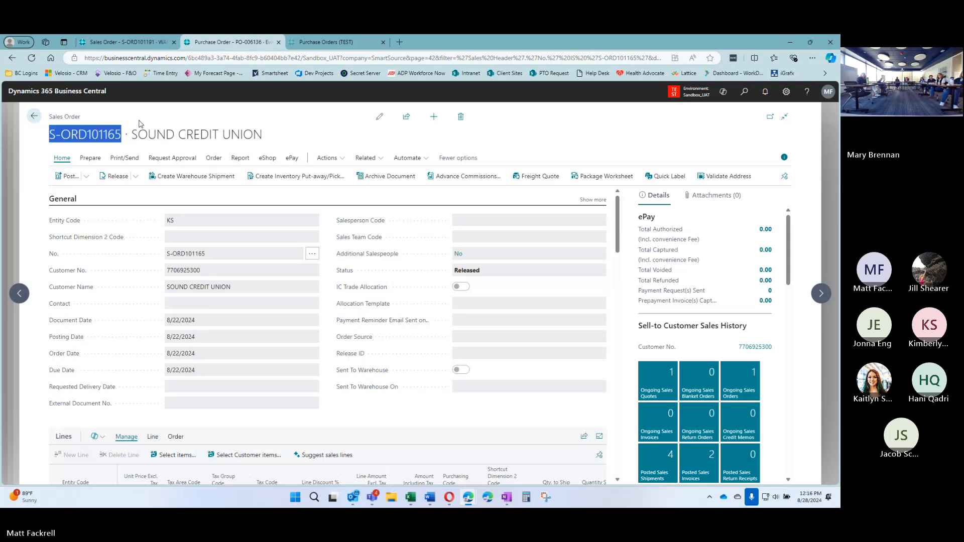
Go to the Sales Orders list through the Sales menu
left_click(321, 42)
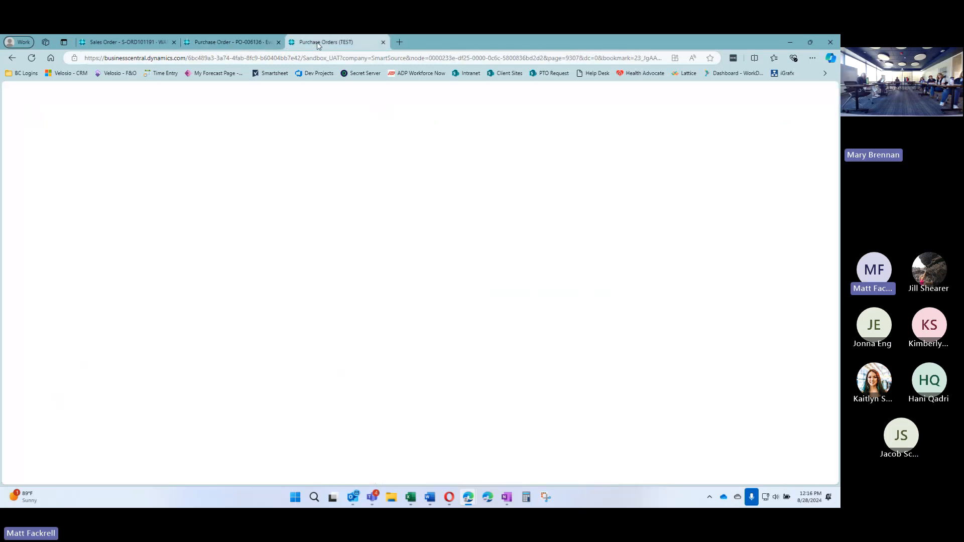
left_click(224, 116)
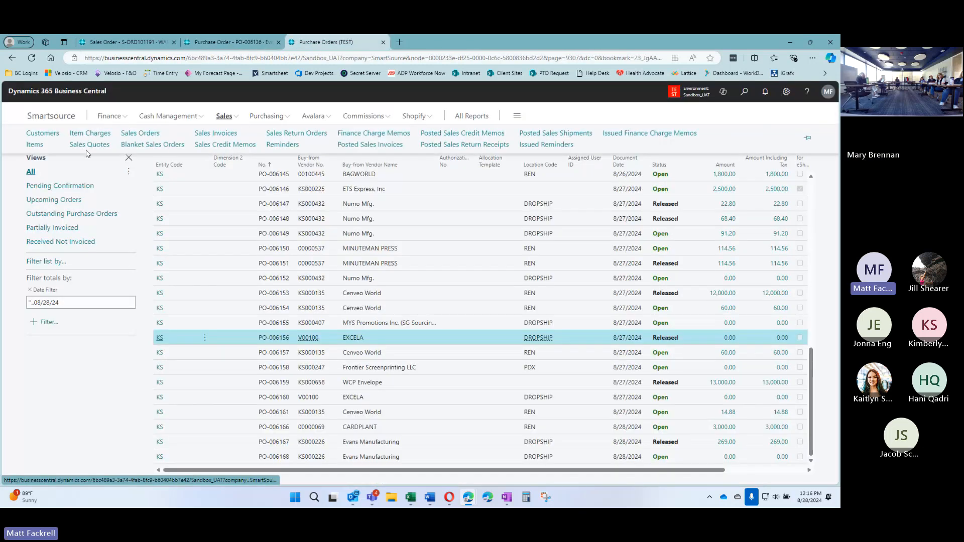
left_click(130, 136)
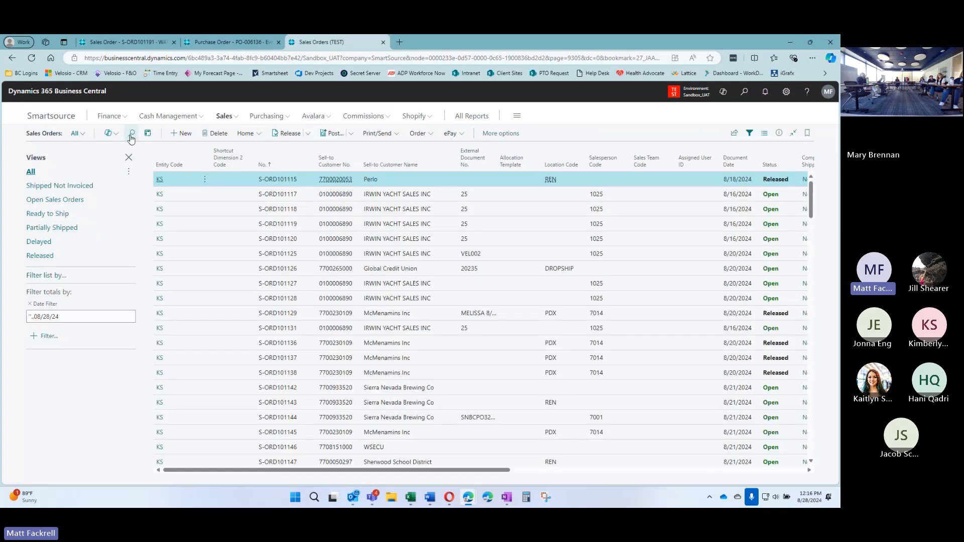
Search the list for 'soun' (Sound Credit Union) and open order S-ORD101165
left_click(131, 134)
key("ctrl+v")
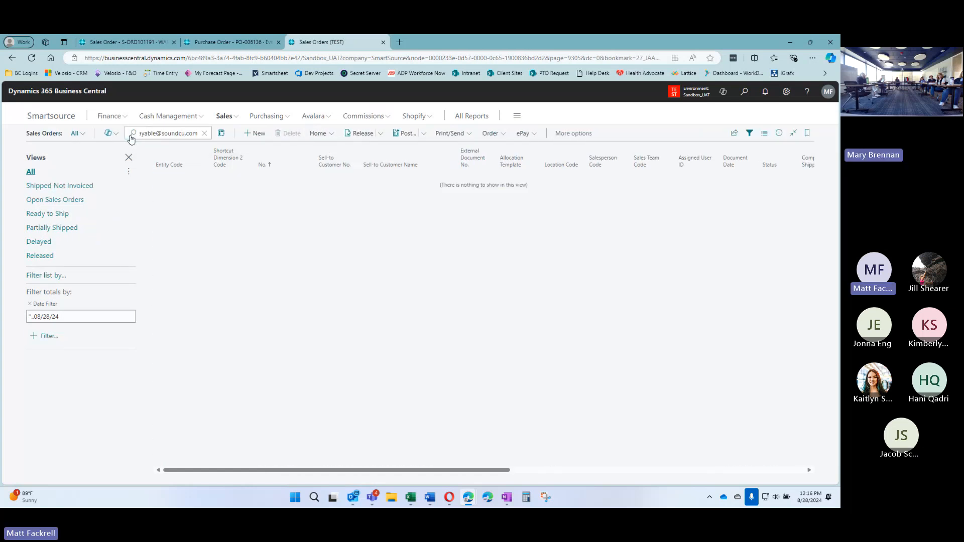
key("BackSpace")
key("BackSpace")
key("BackSpace")
key("BackSpace")
key("BackSpace")
key("BackSpace")
key("BackSpace")
key("BackSpace")
key("BackSpace")
key("BackSpace")
key("BackSpace")
key("BackSpace")
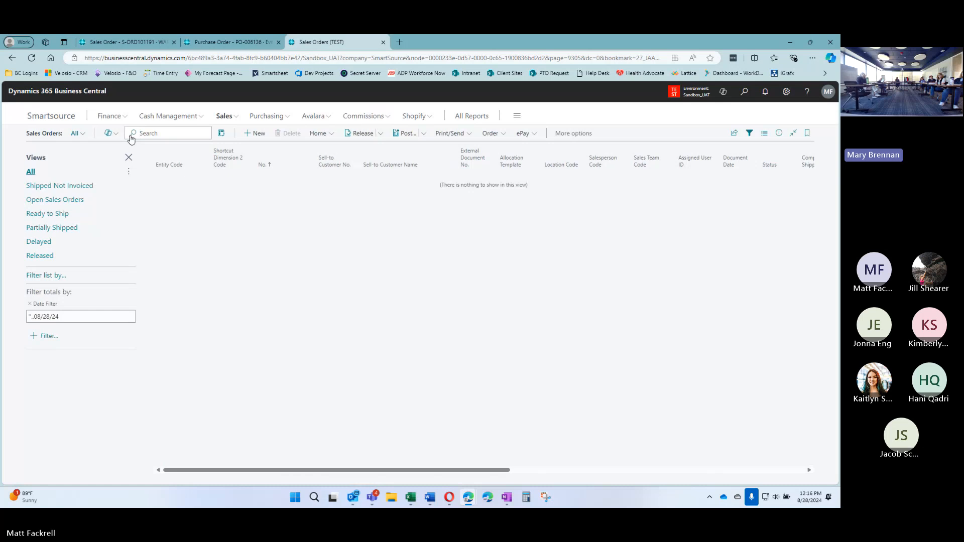
type("sound c")
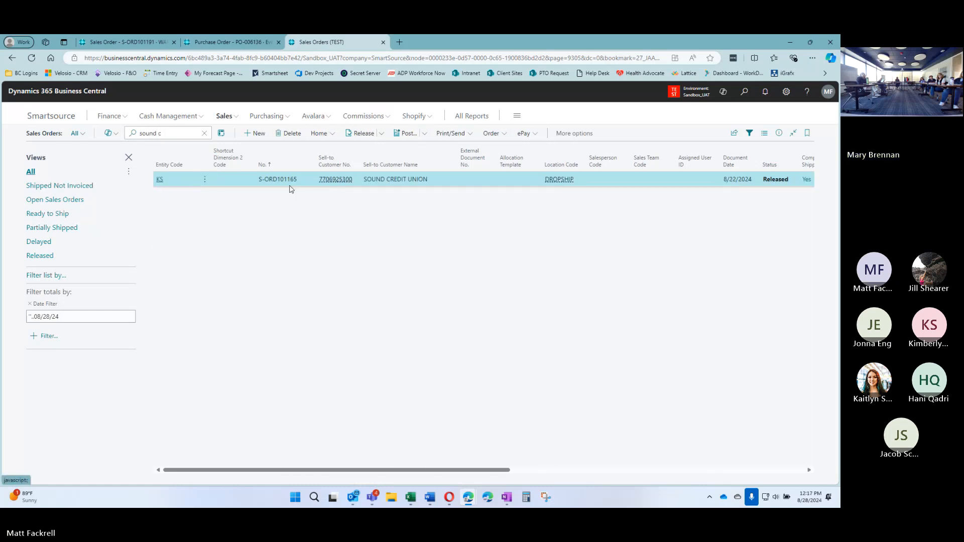
left_click(292, 181)
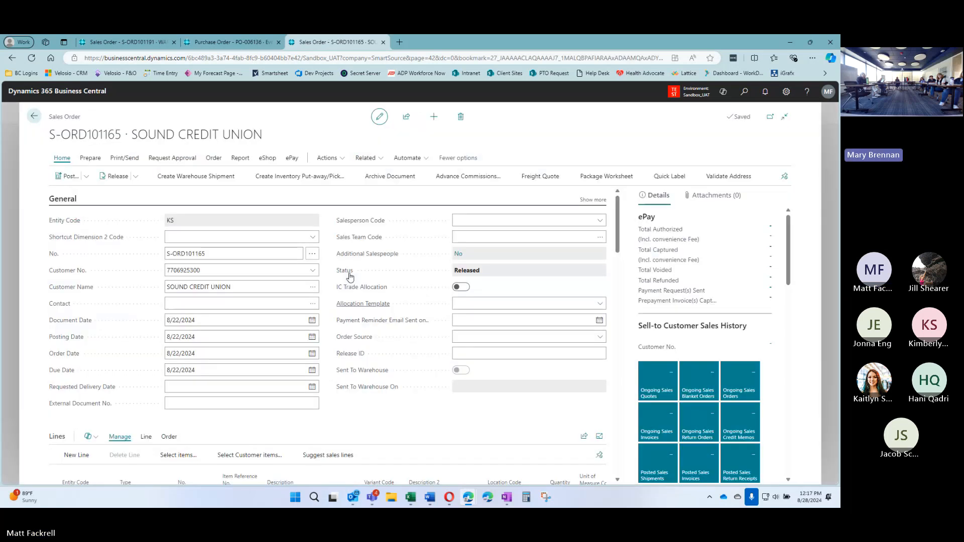
Set the posting date to today, 8/28/2024, and check the recalculated due date
scroll(191, 373, "down", 3)
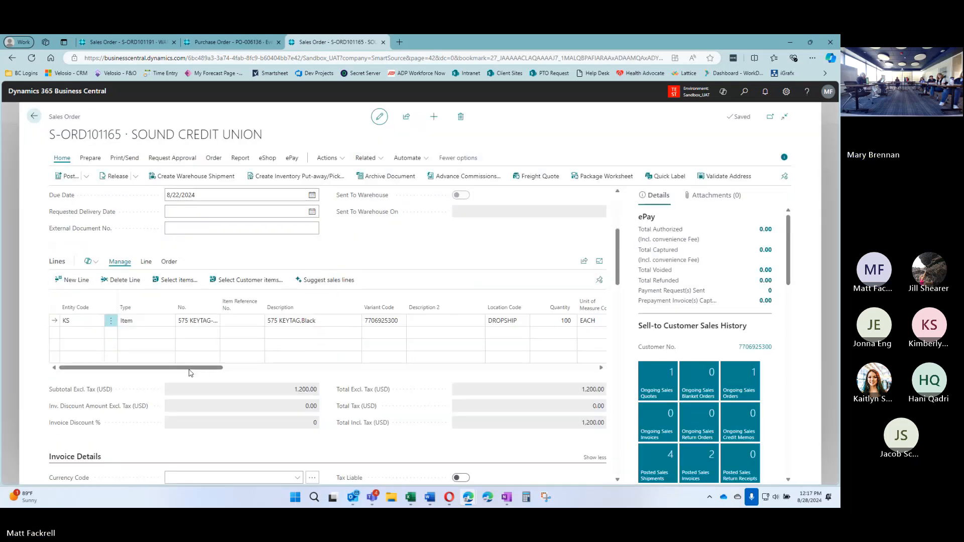
left_click_drag(191, 373, 412, 372)
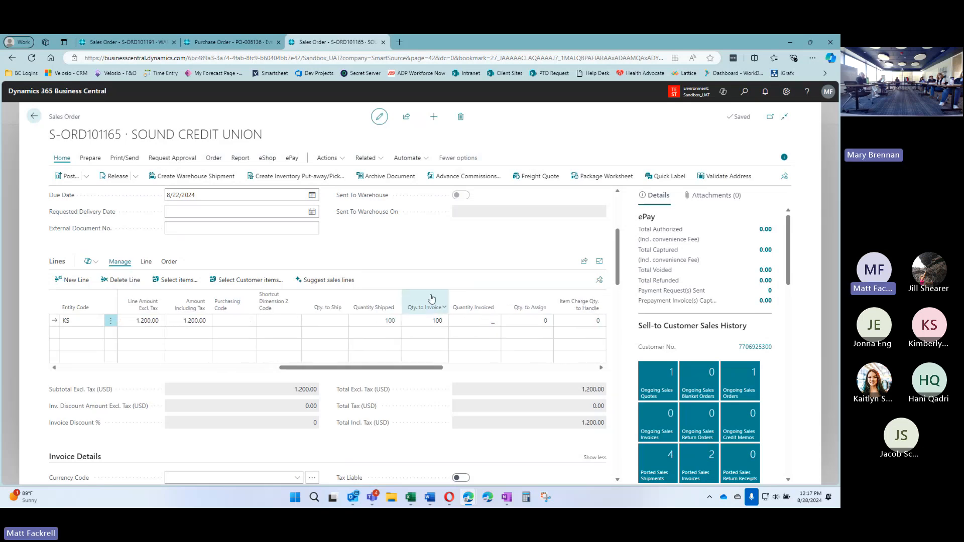
scroll(334, 253, "up", 2)
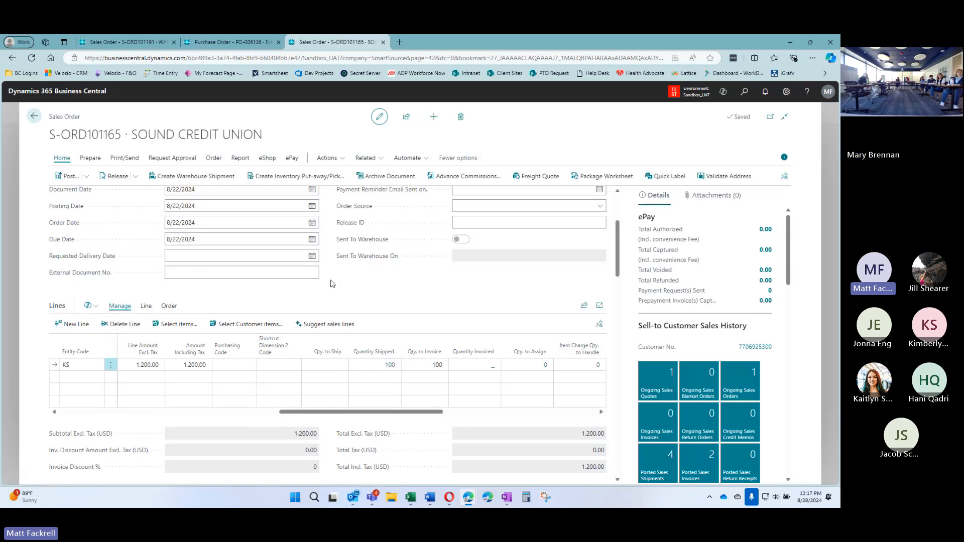
scroll(327, 281, "up", 1)
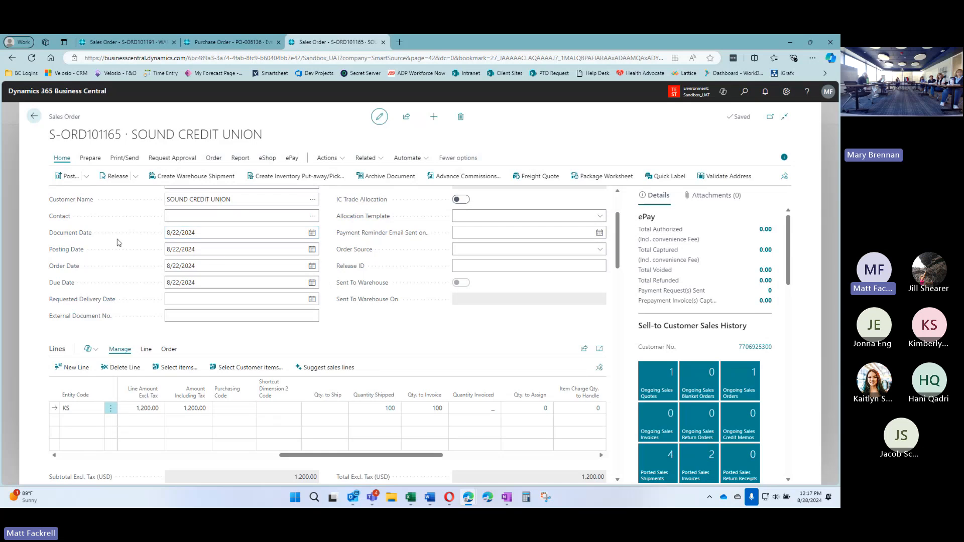
left_click(212, 250)
type("t")
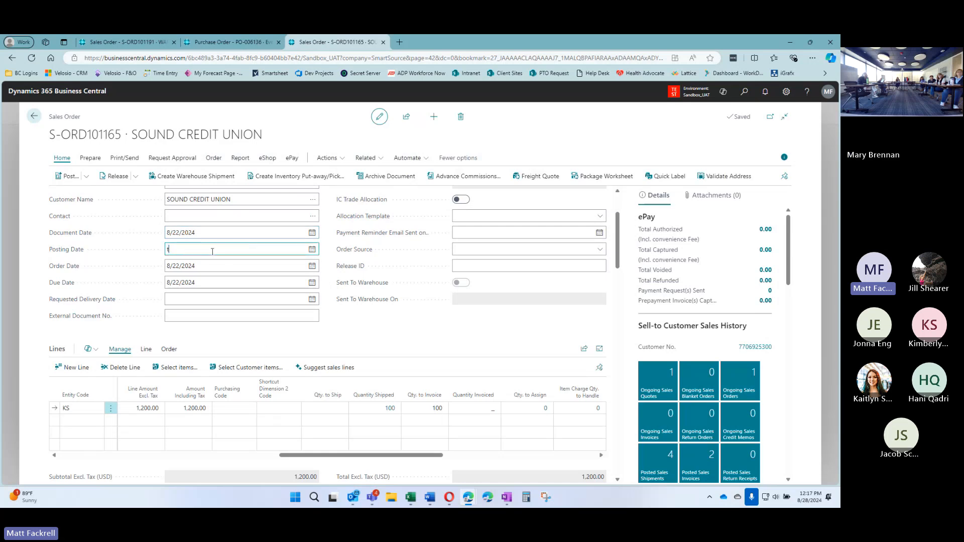
key("Tab")
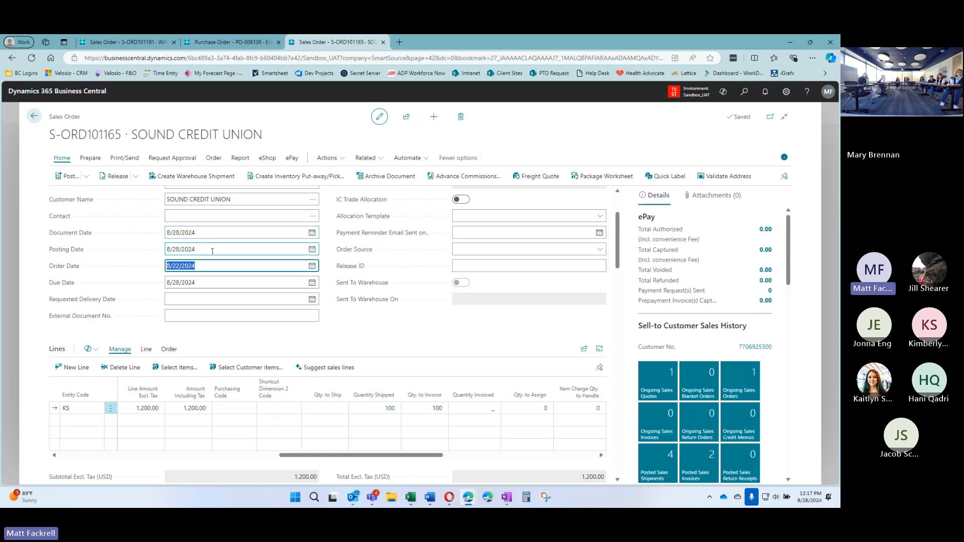
left_click(211, 286)
left_click(328, 284)
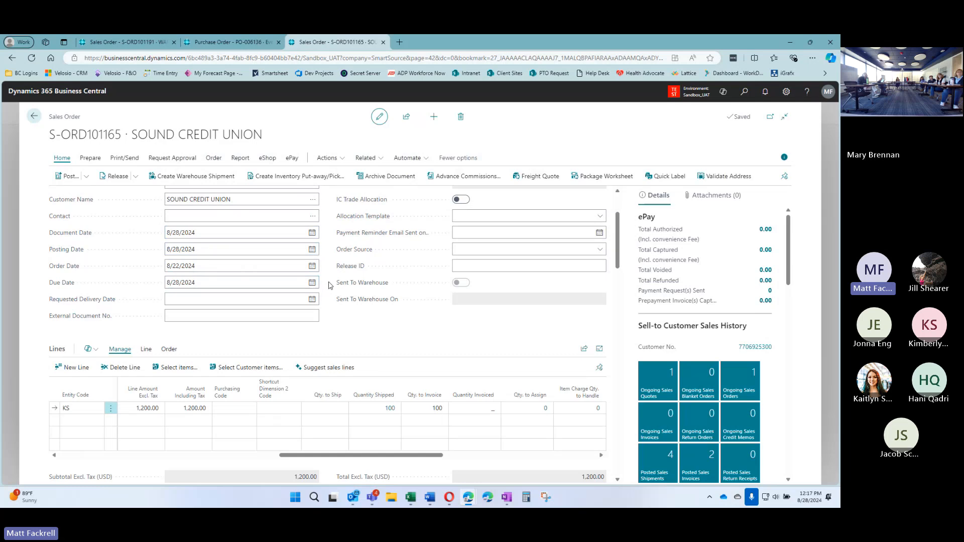
scroll(329, 292, "down", 1)
scroll(330, 295, "down", 5)
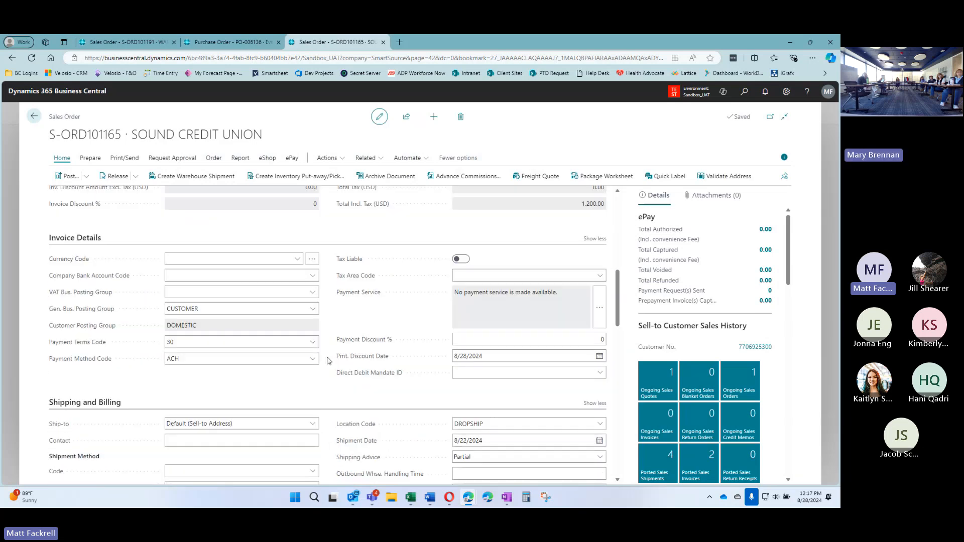
Try choosing 30 DAYS payment terms, then refresh the order after the released-status error
left_click(293, 344)
left_click(313, 342)
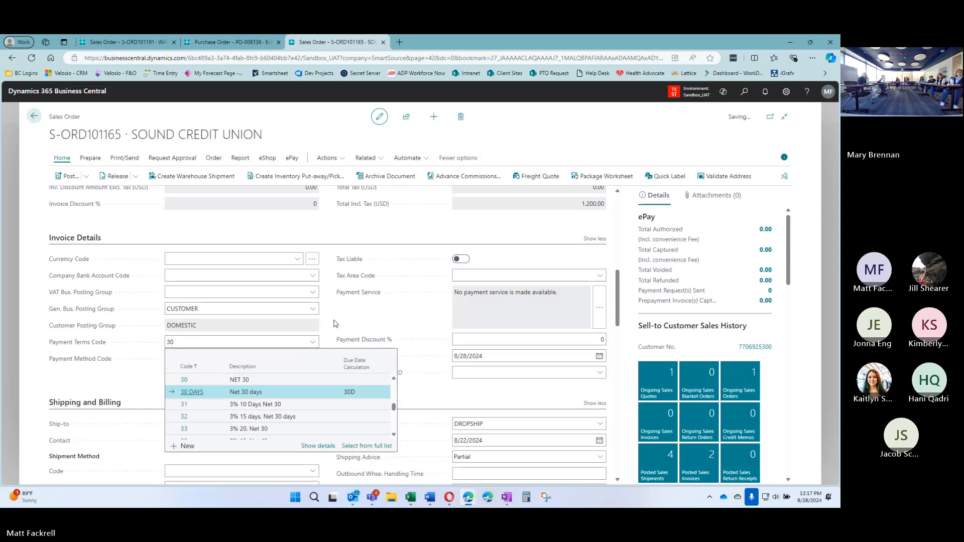
left_click(199, 394)
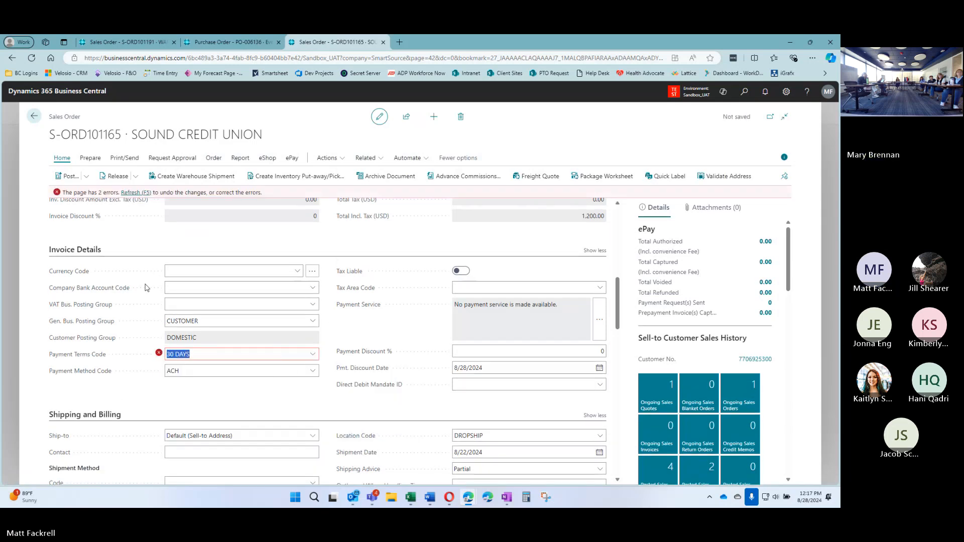
mouse_move(159, 354)
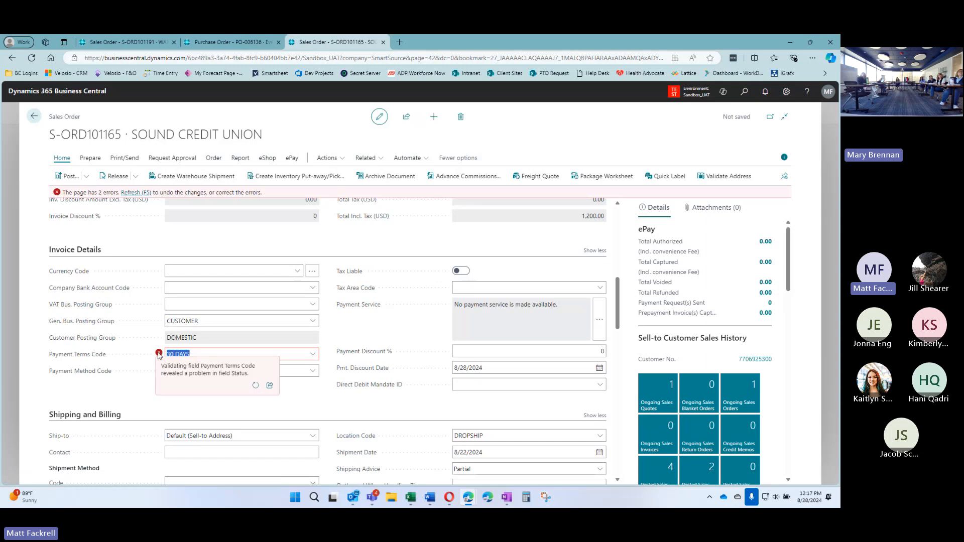
left_click(141, 194)
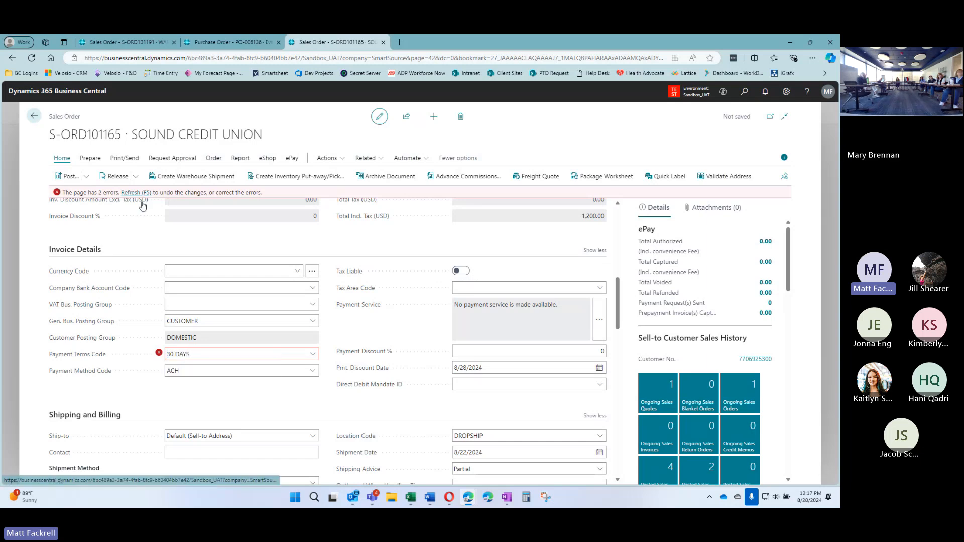
Reopen the order and set Payment Terms Code to 30 DAYS, moving the due date to 9/27/2024
scroll(329, 252, "up", 5)
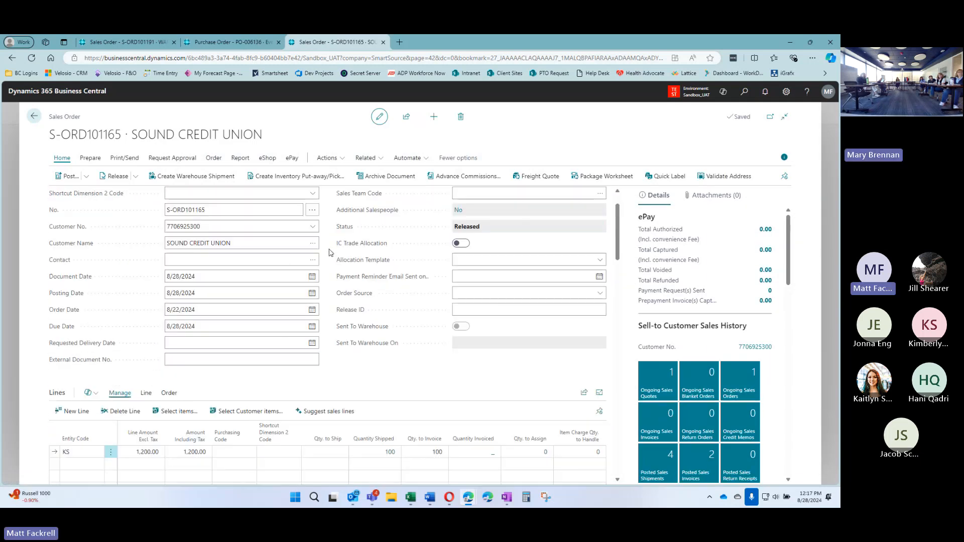
left_click(137, 178)
left_click(116, 210)
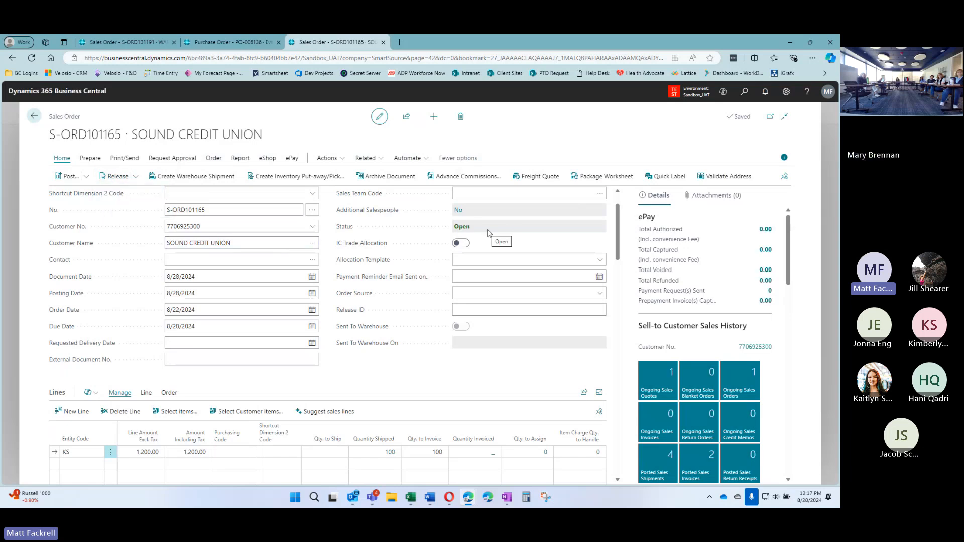
scroll(306, 301, "down", 5)
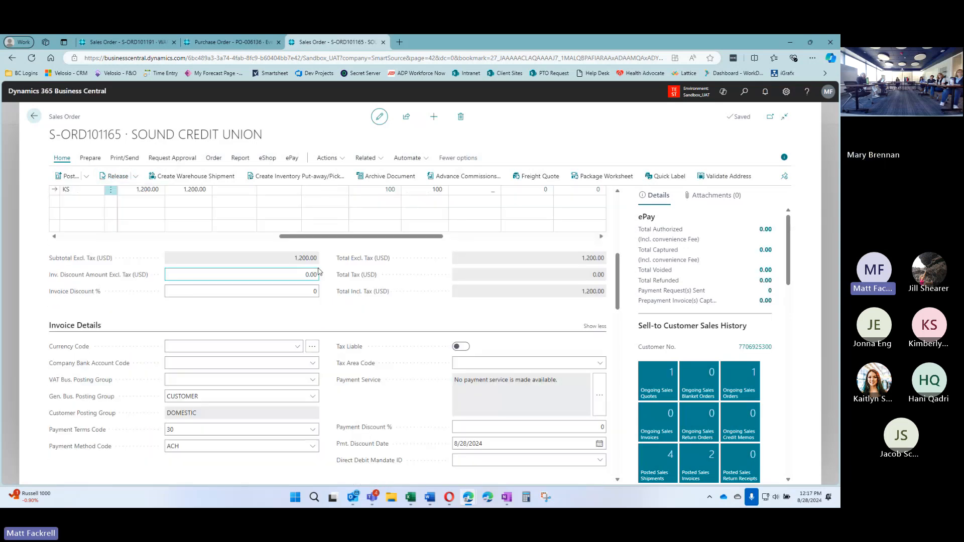
left_click(312, 385)
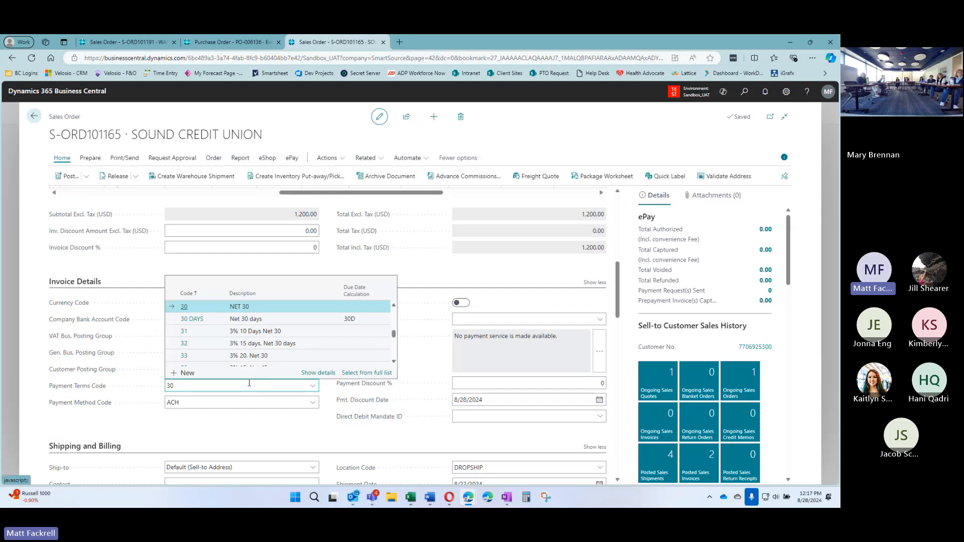
left_click(309, 343)
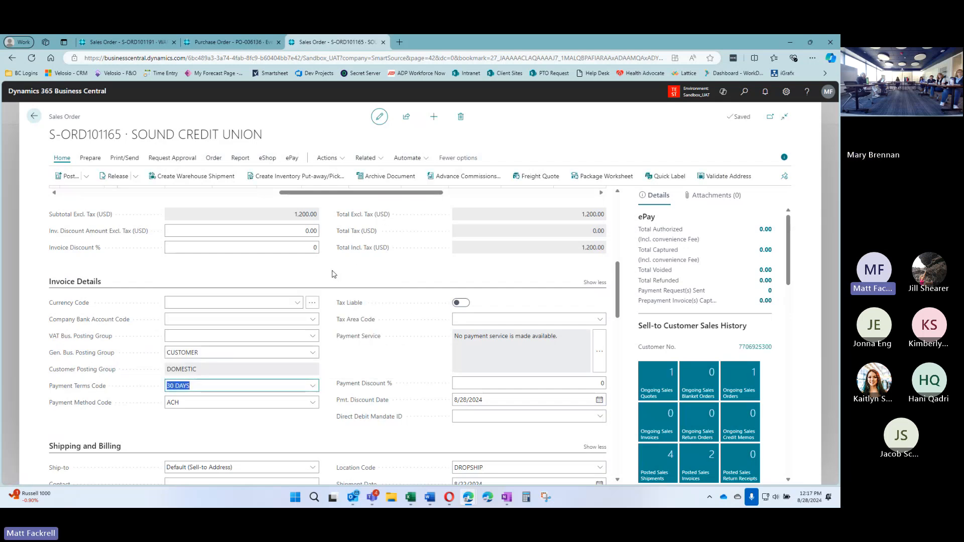
scroll(330, 346, "up", 3)
scroll(330, 342, "up", 3)
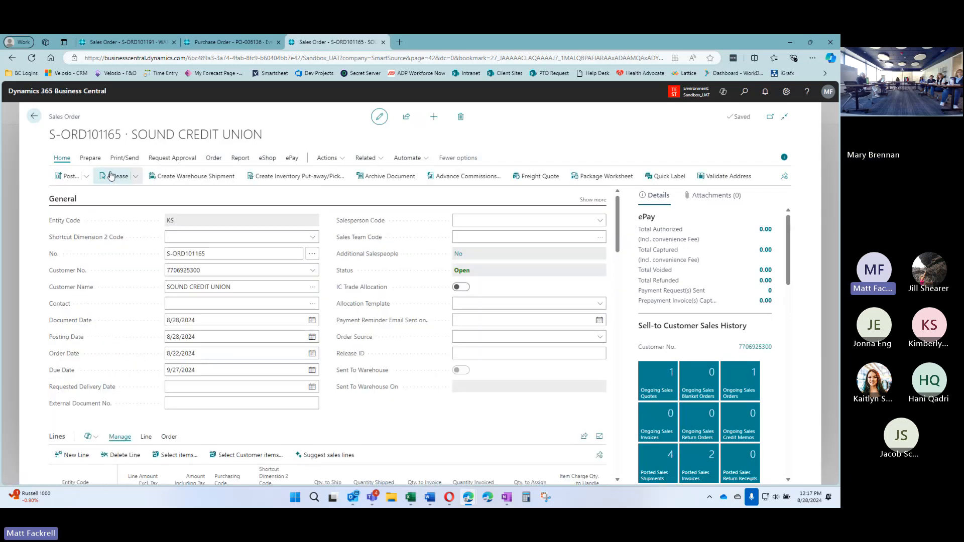
Re-release the order with Ctrl+F9, verify the 9/27/2024 due date, and start typing the customer's PO number as External Document No
key("ctrl+F9")
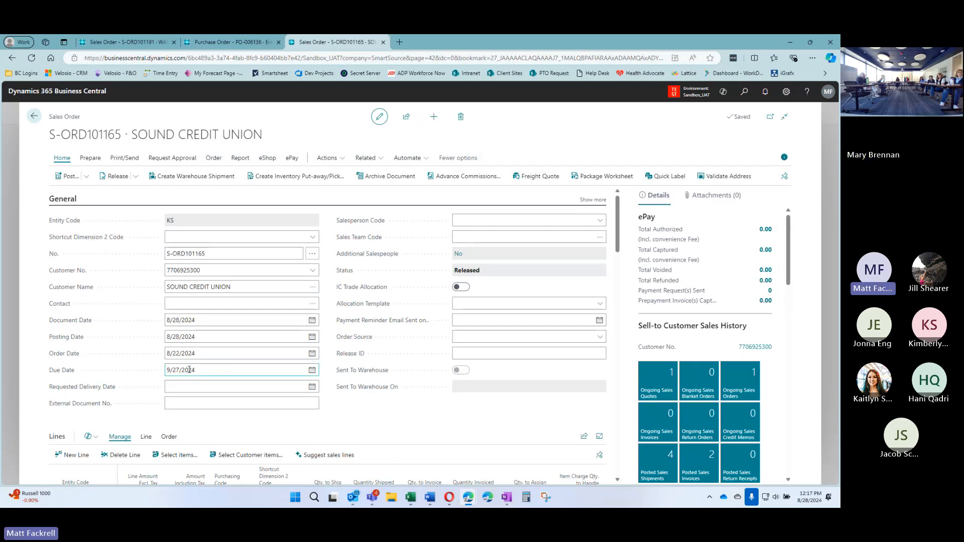
left_click(205, 370)
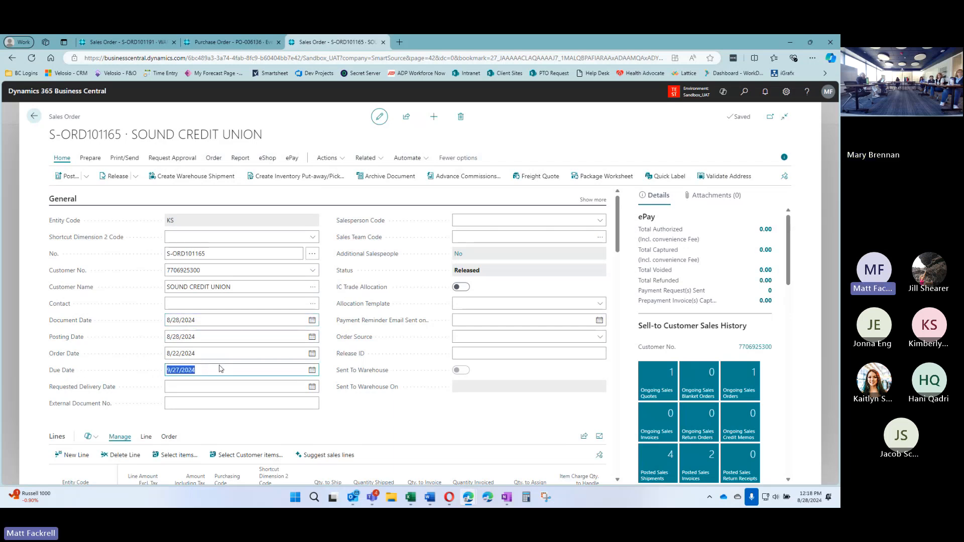
left_click(206, 337)
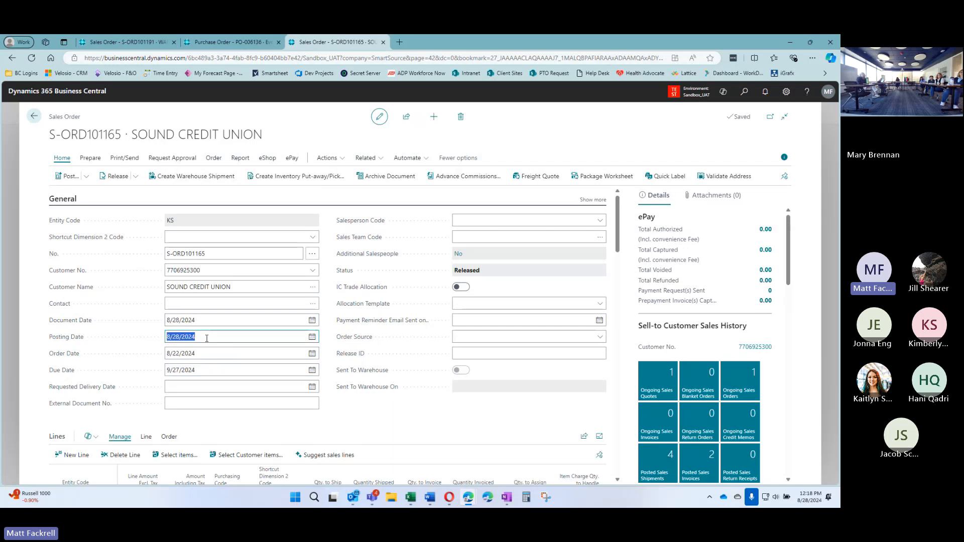
left_click(189, 400)
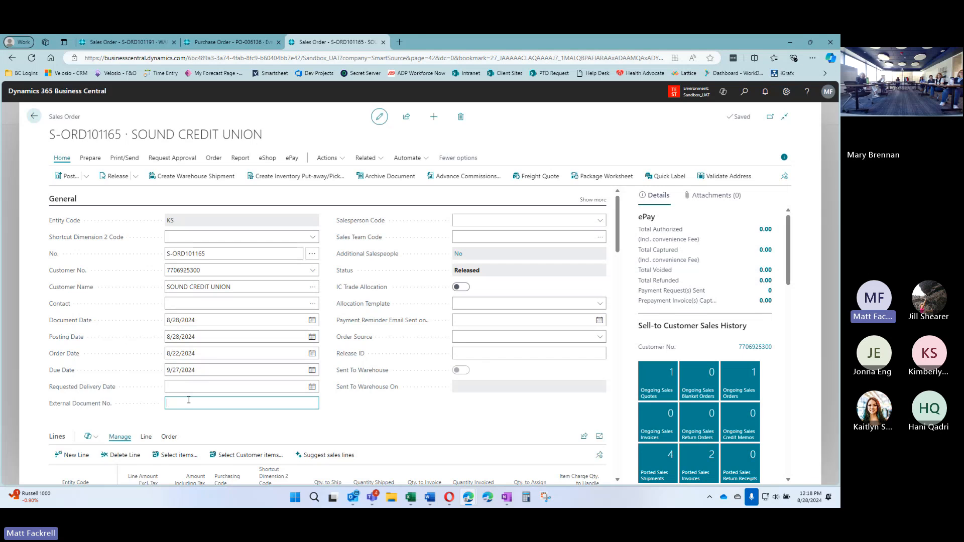
type("CUSTO PO")
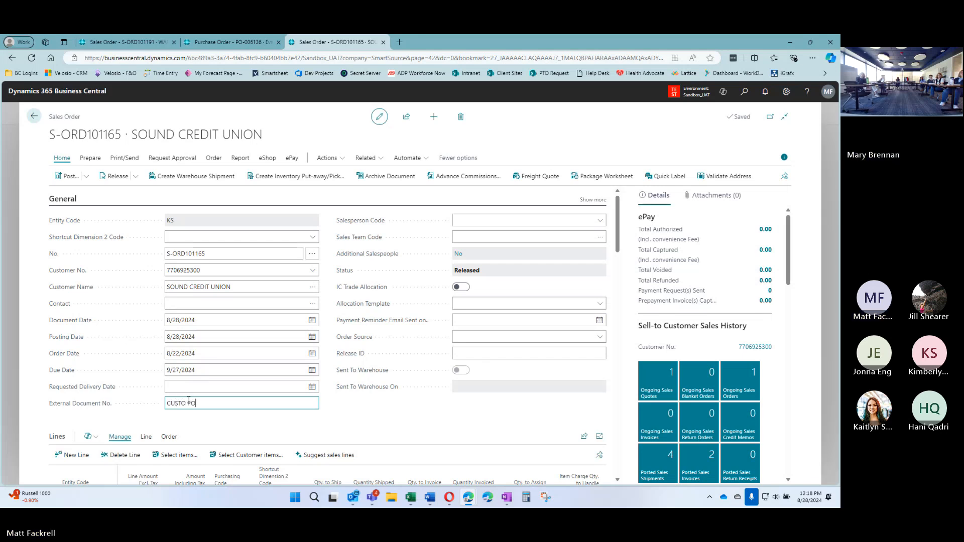
key("BackSpace")
key("BackSpace")
key("BackSpace")
key("BackSpace")
type(" PO 492929")
Commit the customer's PO number in External Document No. and scroll down to the order lines
key("shift+Tab")
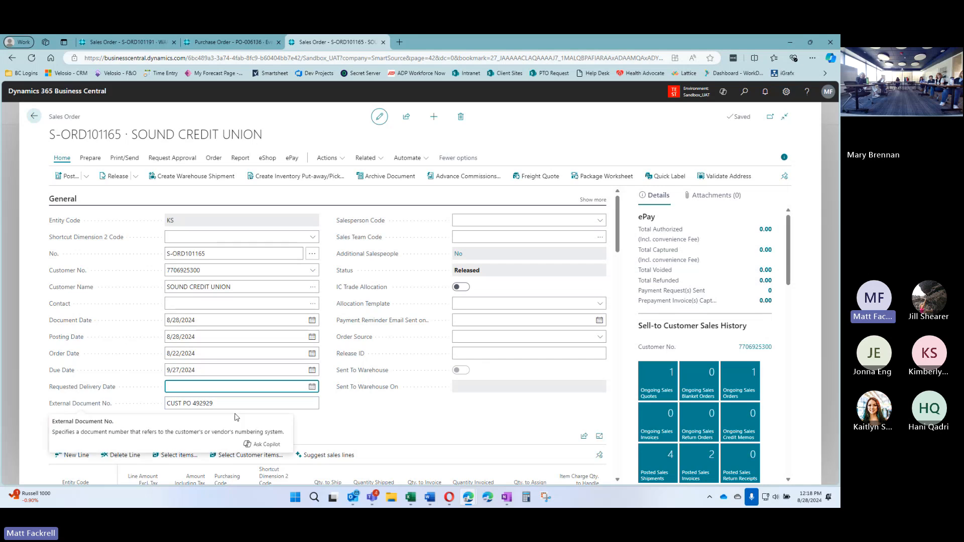
left_click(326, 400)
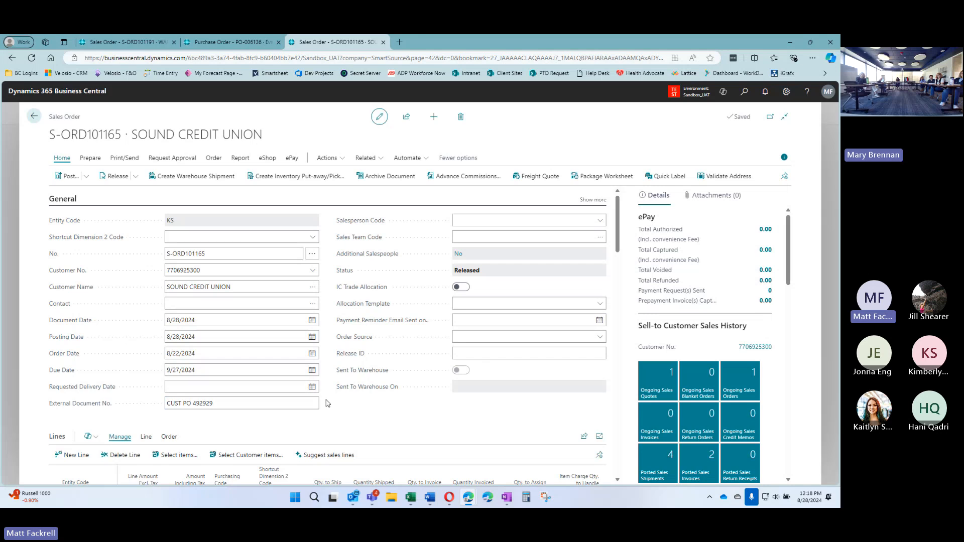
scroll(331, 321, "down", 1)
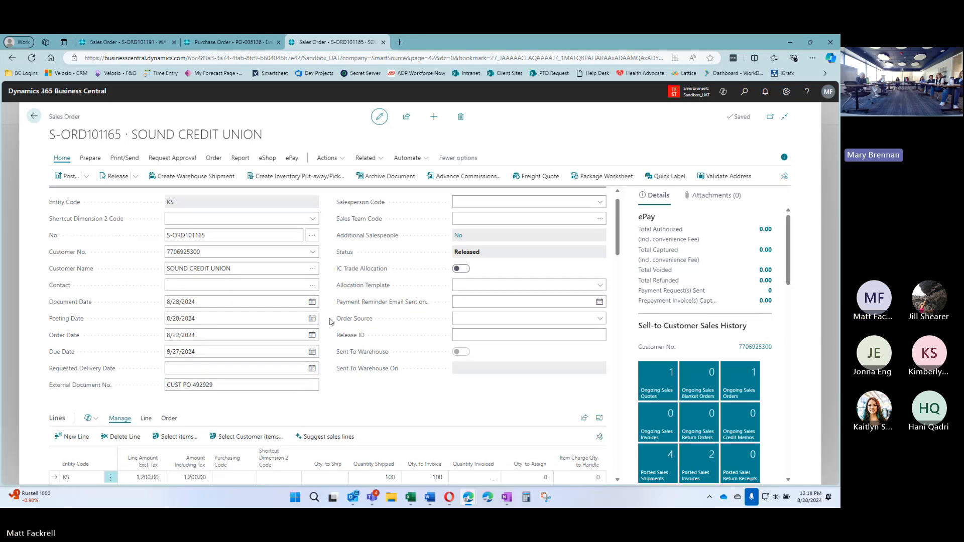
scroll(331, 321, "down", 1)
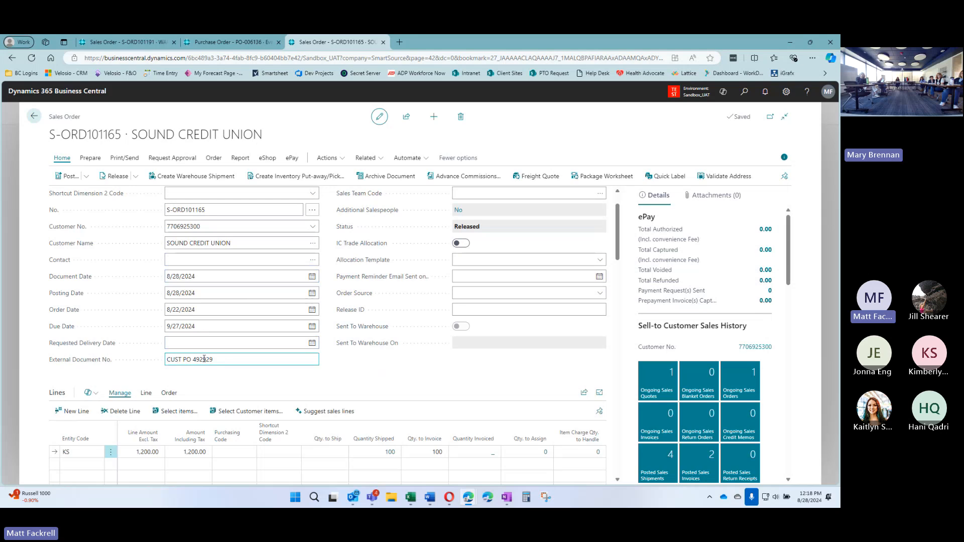
scroll(332, 359, "down", 3)
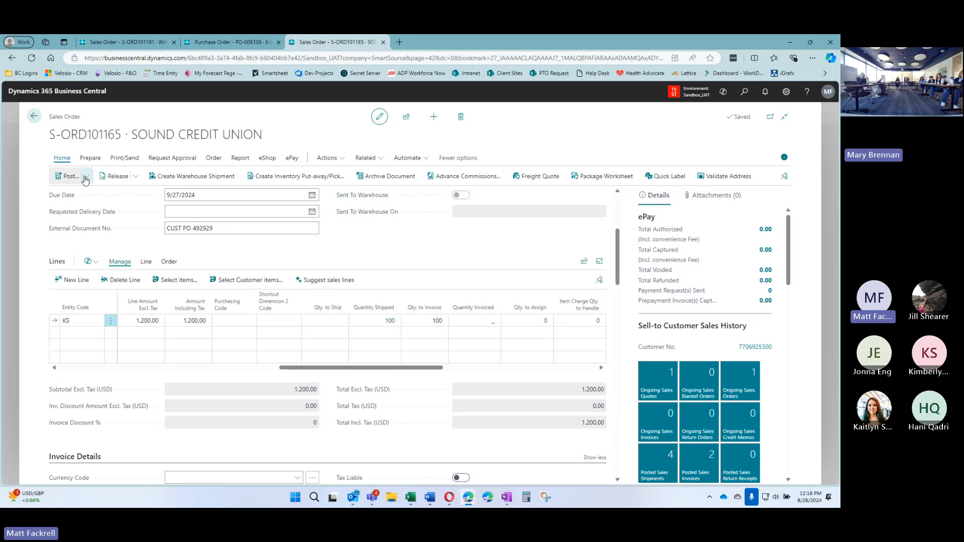
Post the order with the Invoice-only option and open the new posted sales invoice
left_click(67, 178)
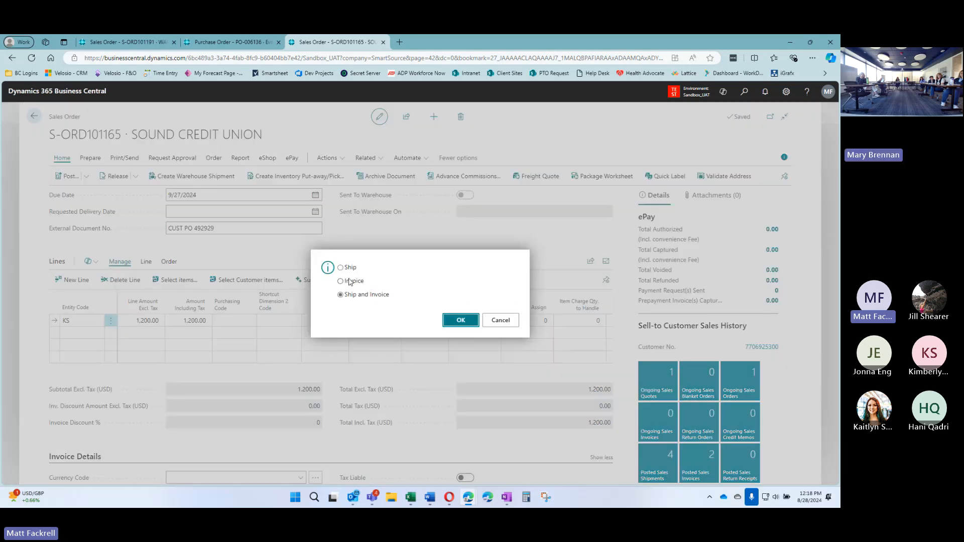
left_click(350, 281)
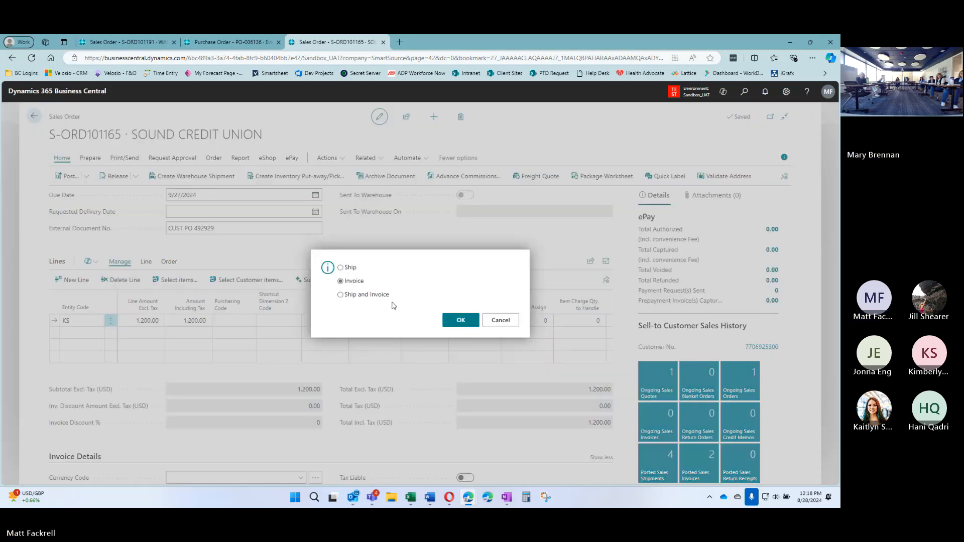
left_click(464, 321)
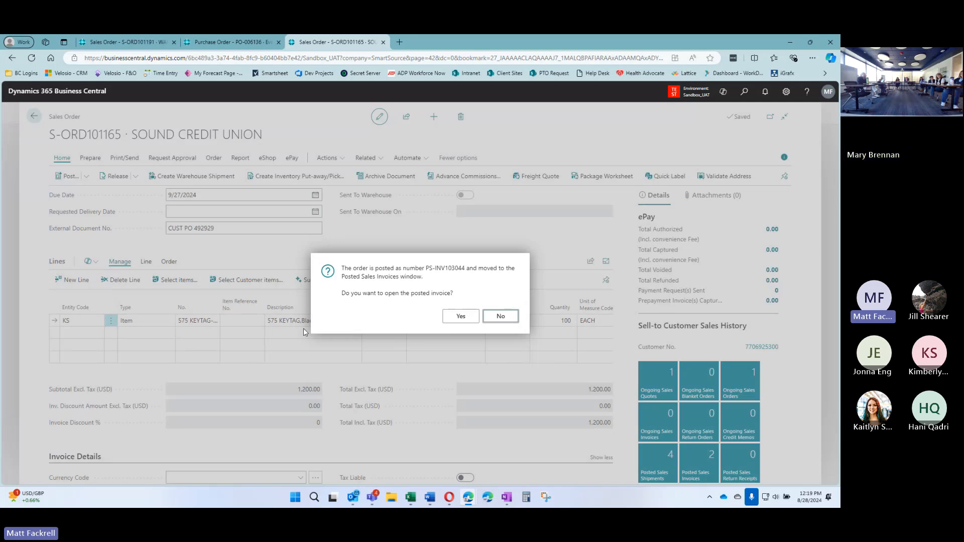
left_click(460, 316)
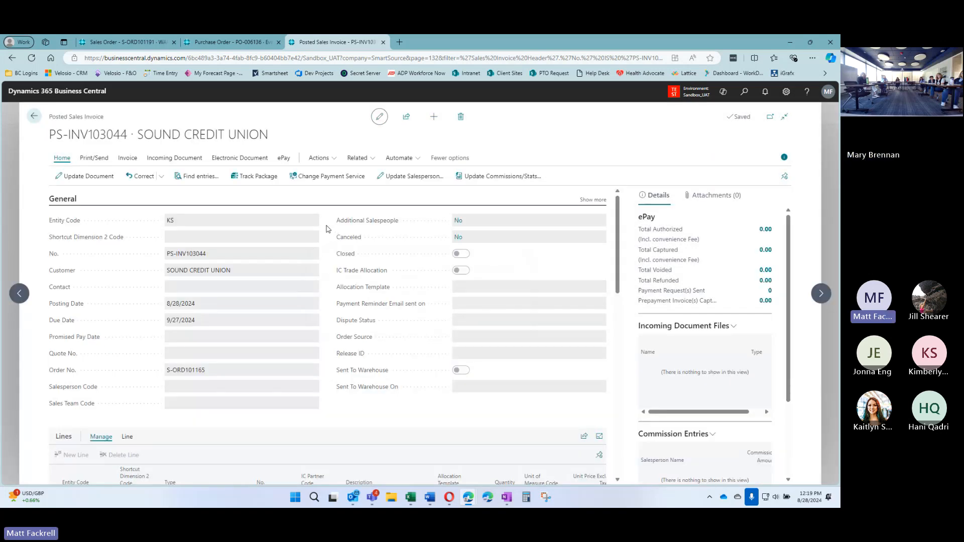
scroll(328, 235, "down", 3)
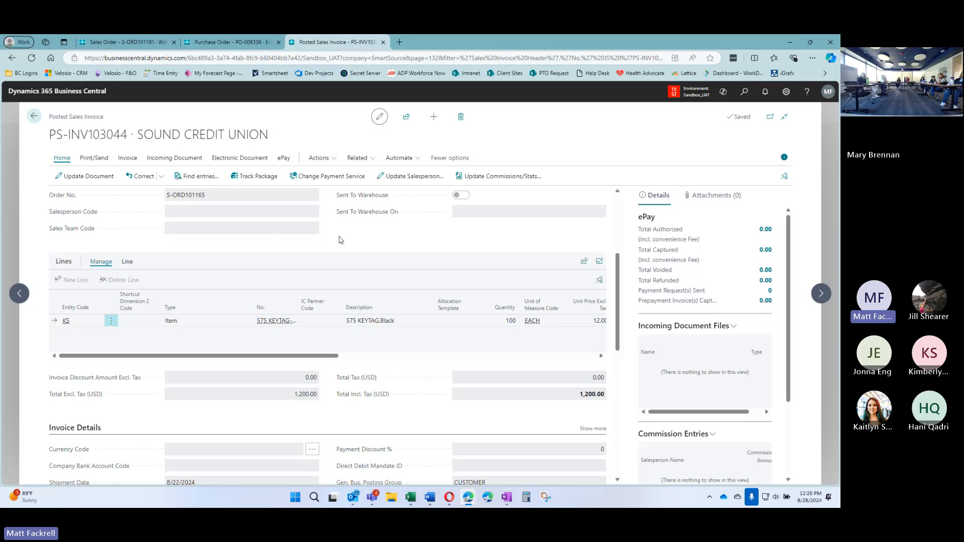
scroll(341, 241, "up", 3)
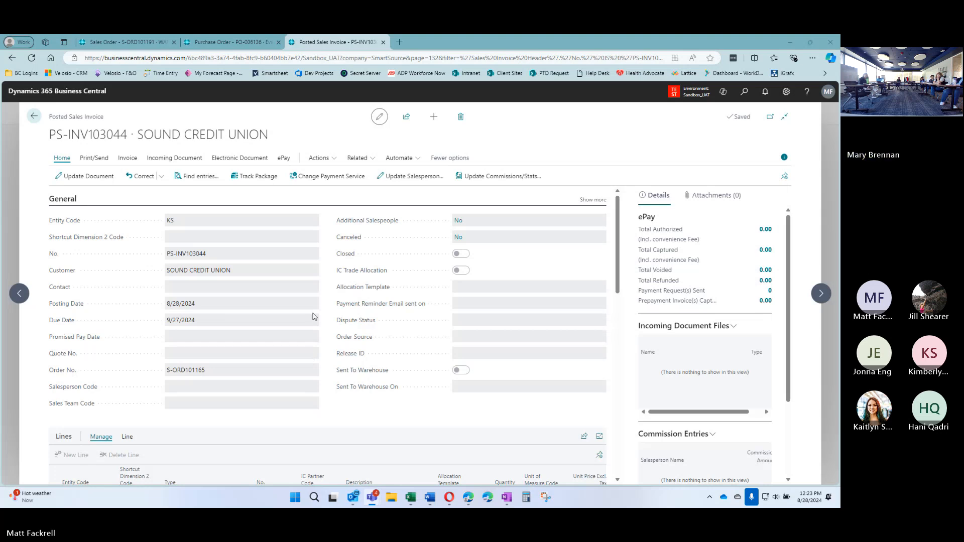
Back on Sales Orders, clear the customer search filter and briefly glance at the purchase order tab
left_click(33, 116)
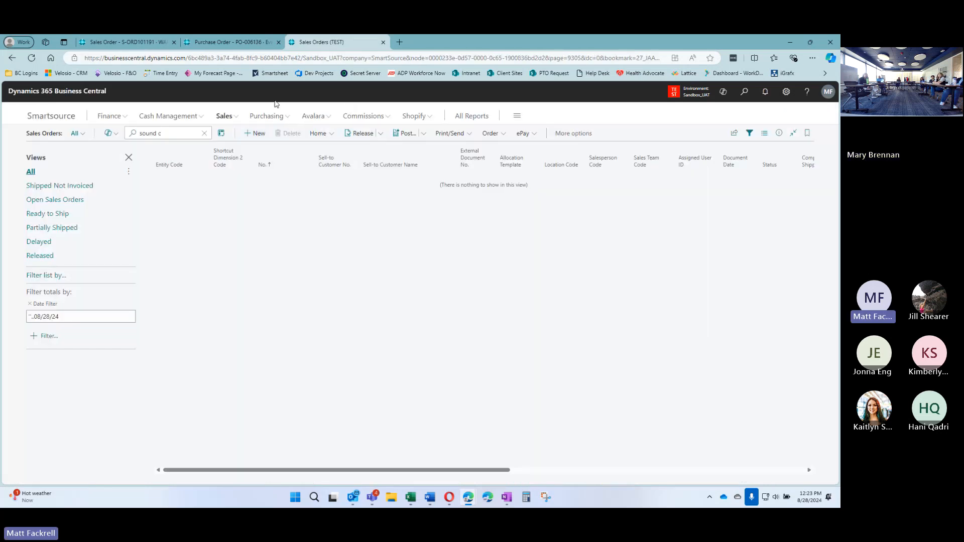
left_click(204, 133)
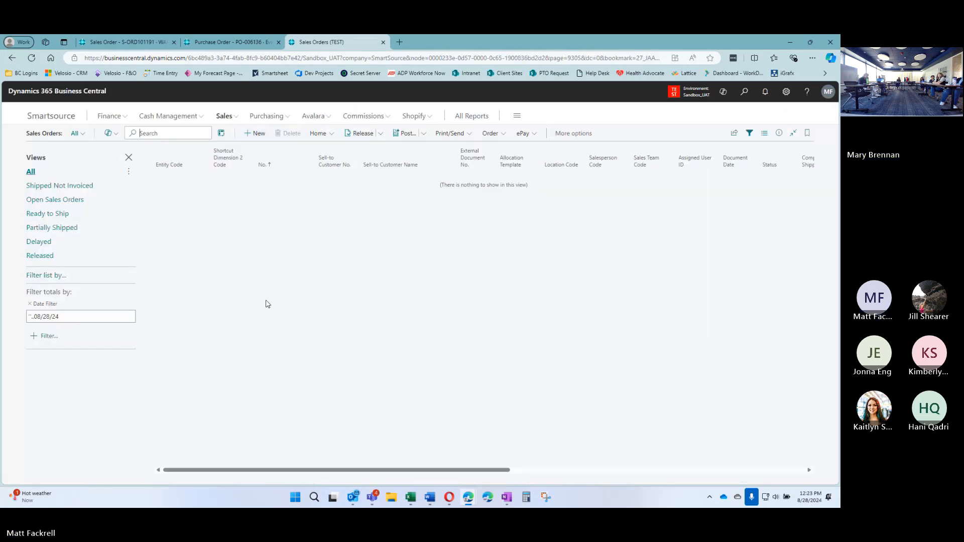
left_click(230, 45)
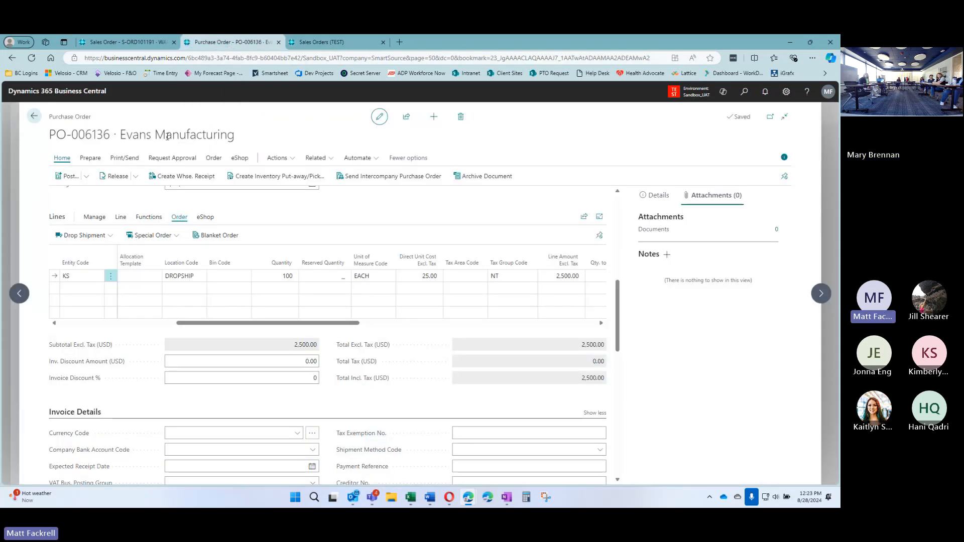
left_click(324, 42)
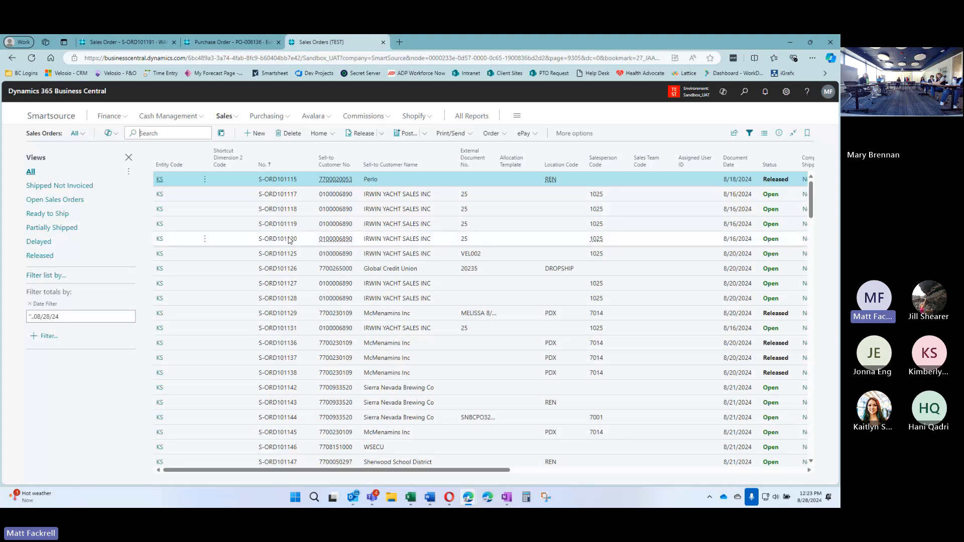
Open the Global Credit Union drop-shipment order and inspect its line Qty. to Ship and Qty. to Invoice
left_click(394, 280)
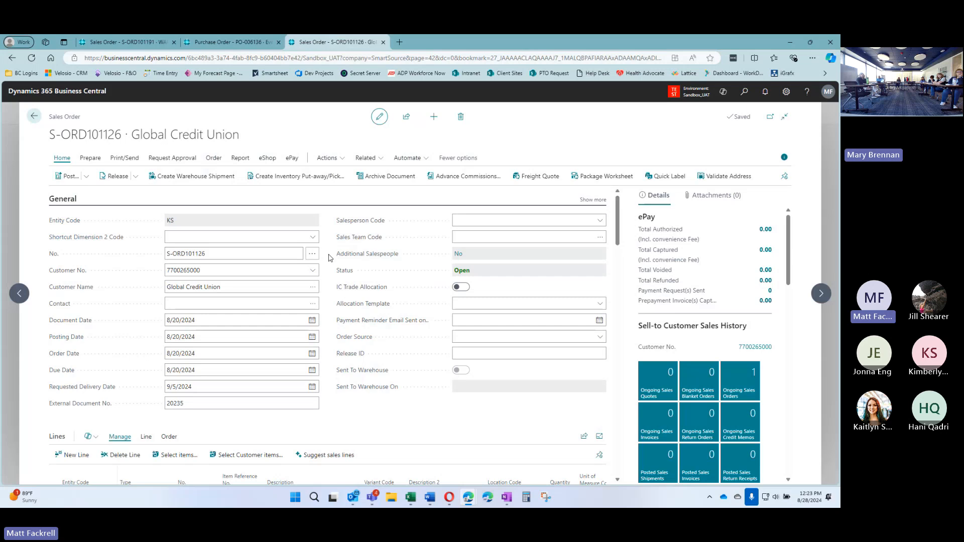
scroll(327, 261, "down", 3)
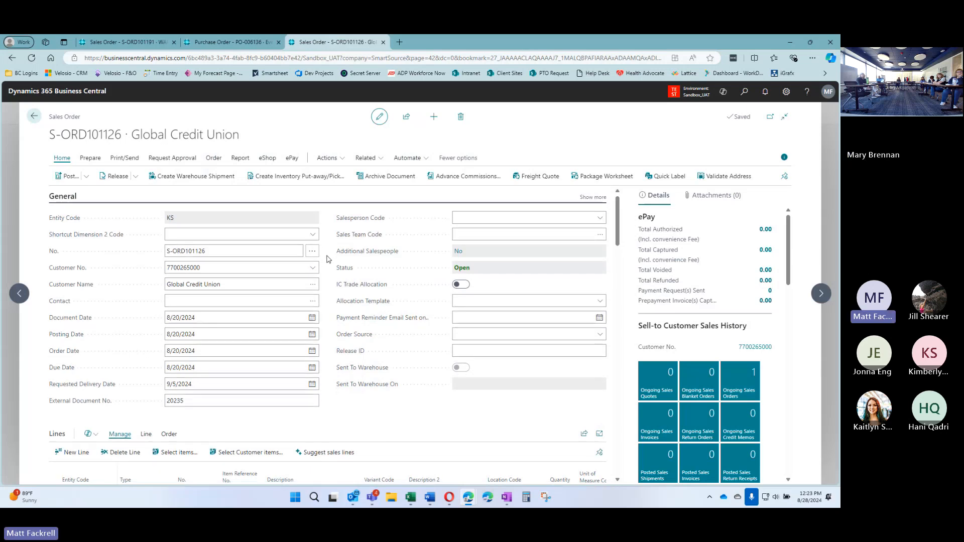
scroll(331, 275, "down", 1)
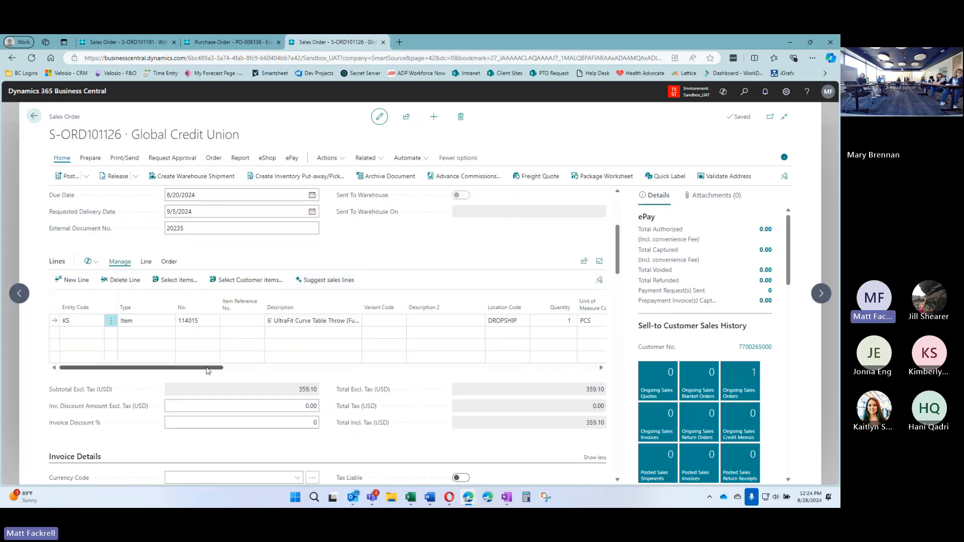
left_click_drag(206, 368, 228, 367)
left_click(380, 367)
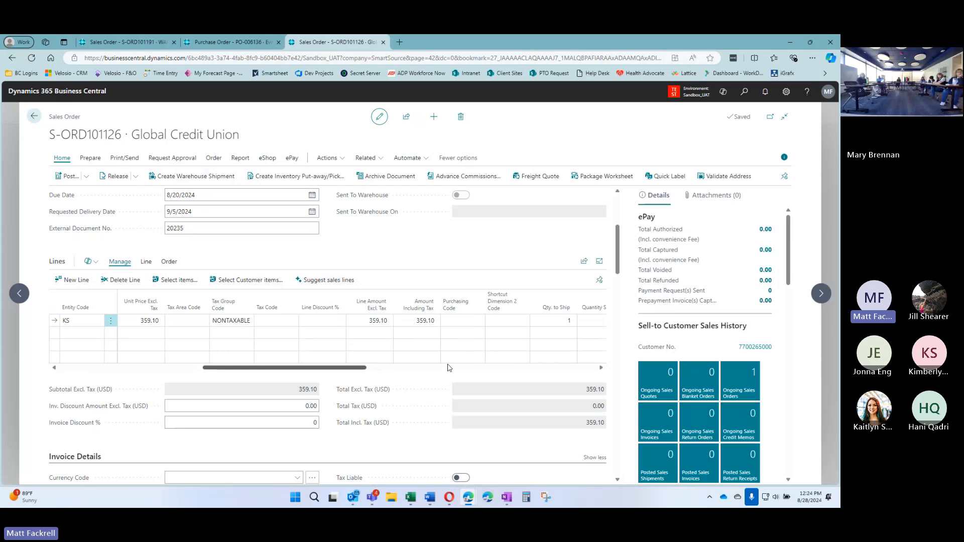
left_click(381, 367)
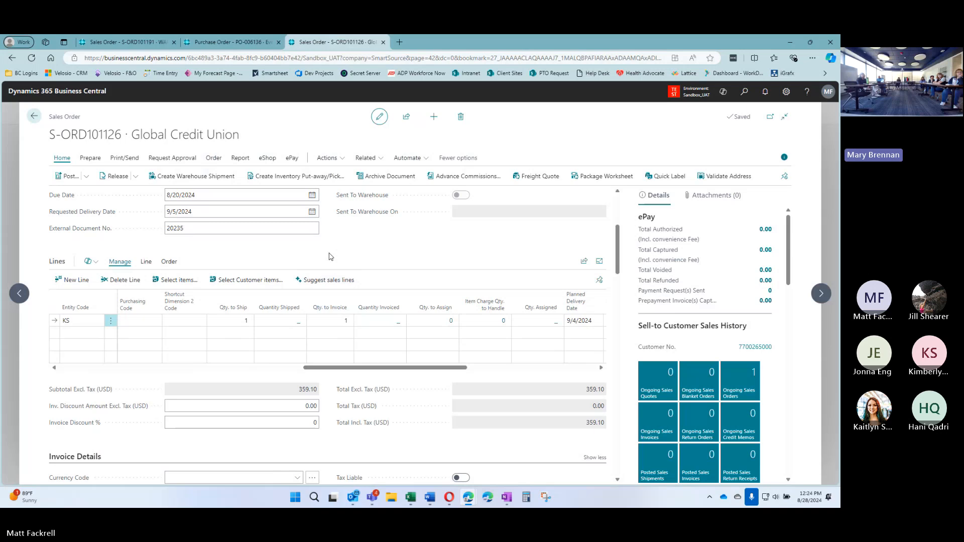
left_click(34, 116)
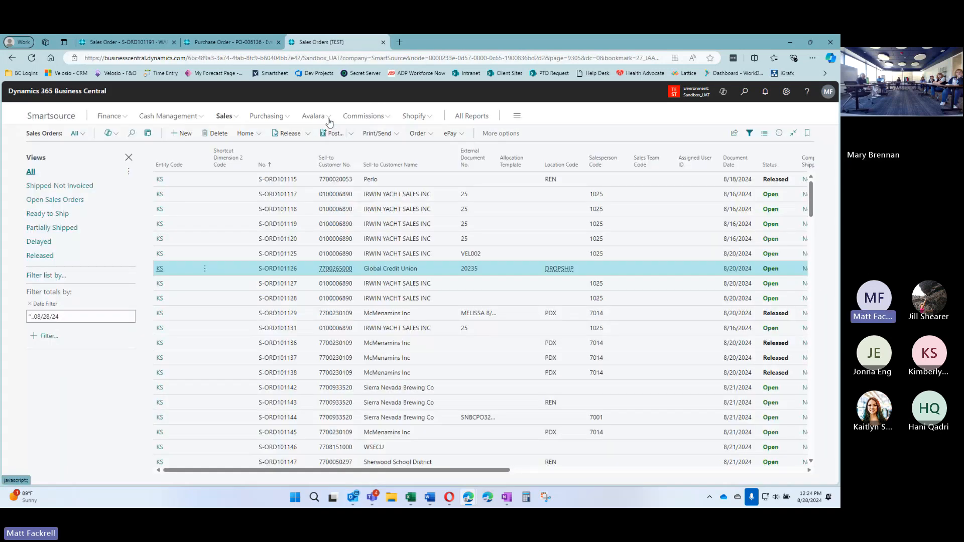
left_click(46, 134)
left_click(224, 116)
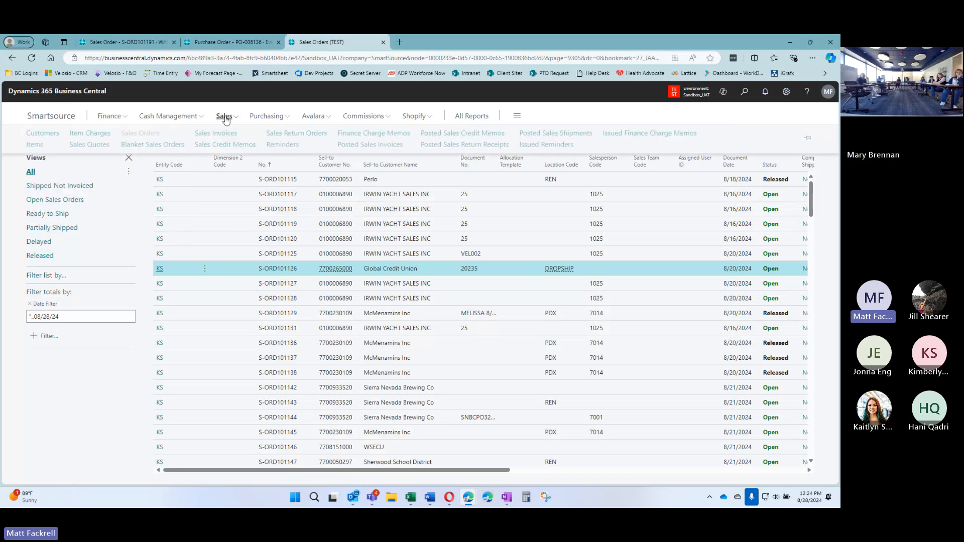
left_click(65, 119)
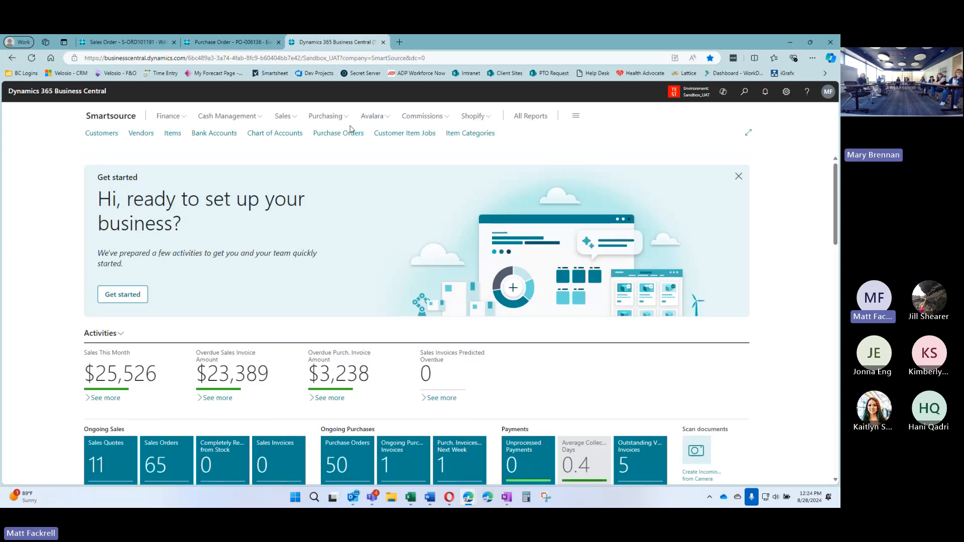
left_click(295, 117)
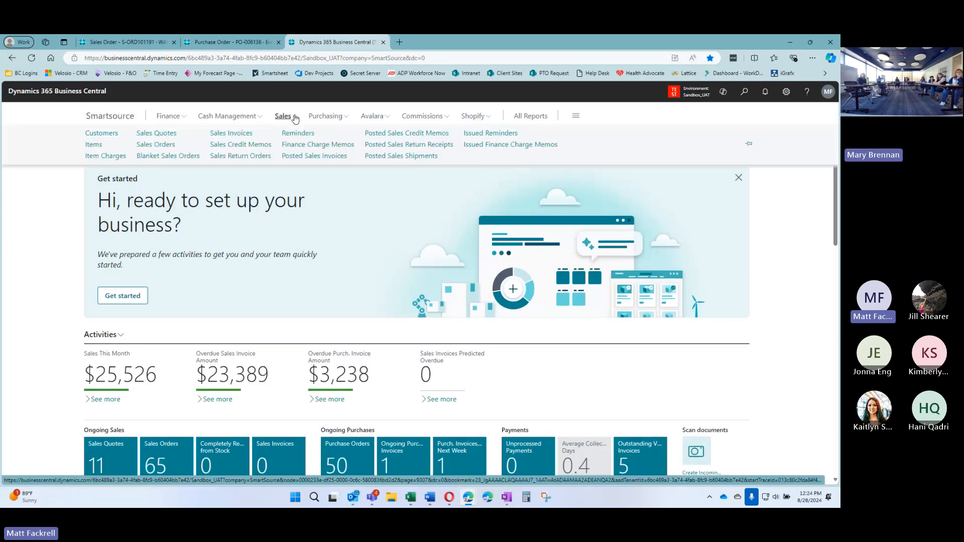
left_click(153, 145)
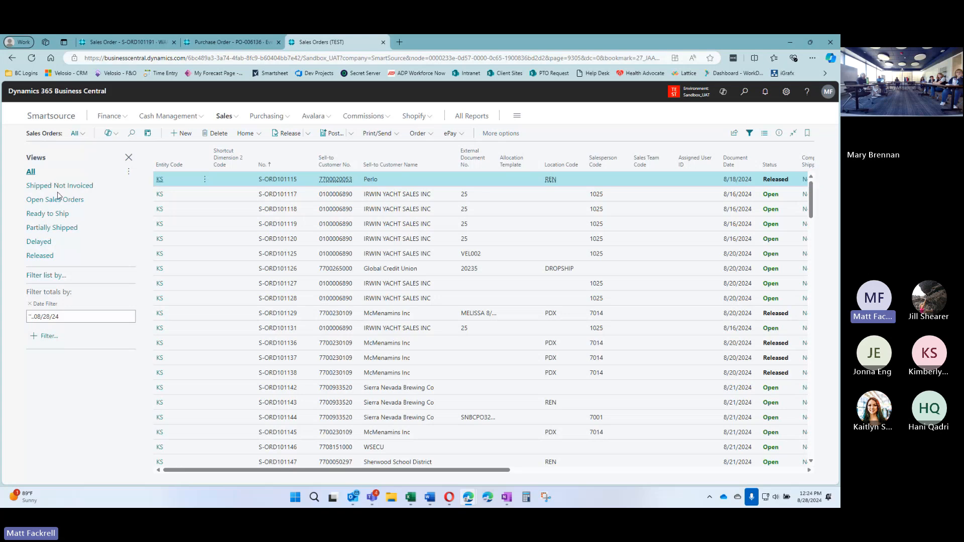
Apply the Shipped Not Invoiced view, find no orders, and switch to the Smartsheet UAT Task List
left_click(50, 186)
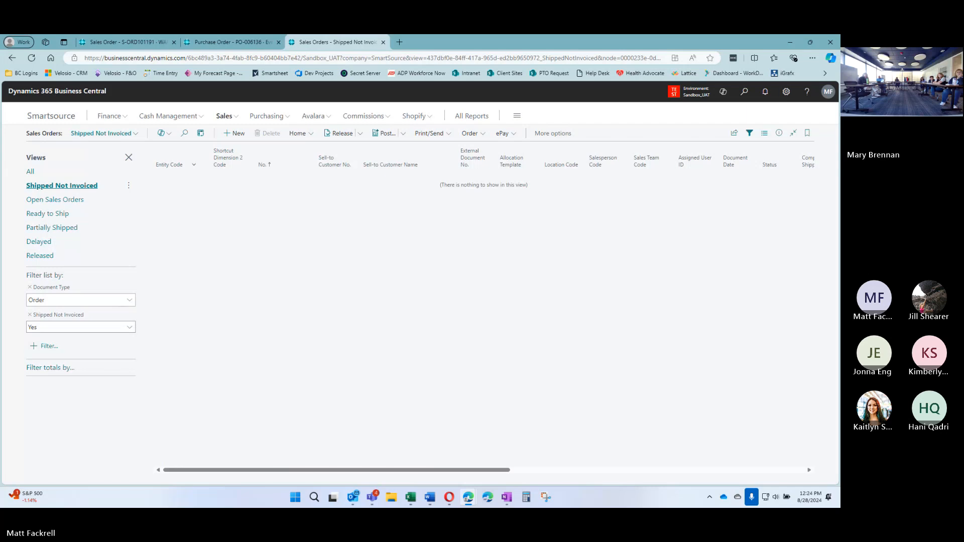
key("alt+Tab")
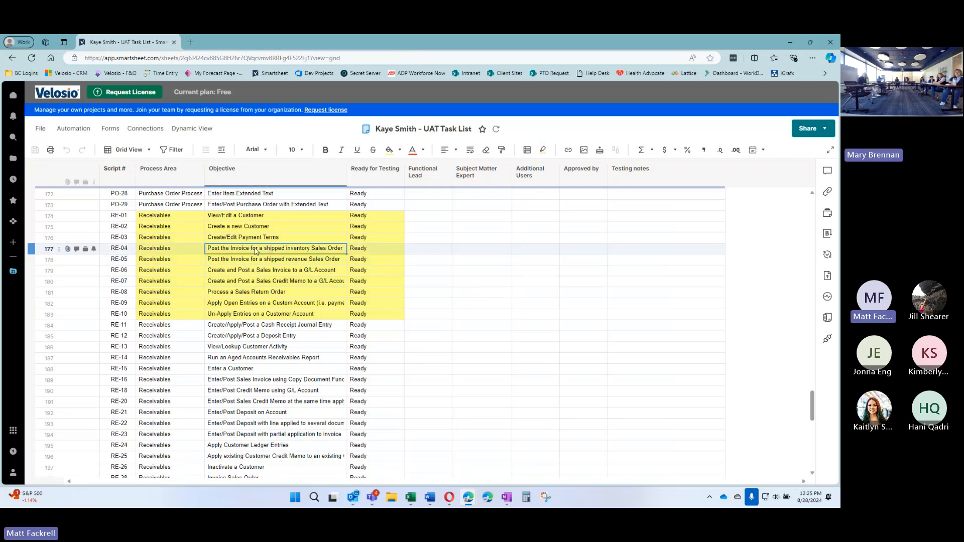
left_click_drag(257, 251, 259, 263)
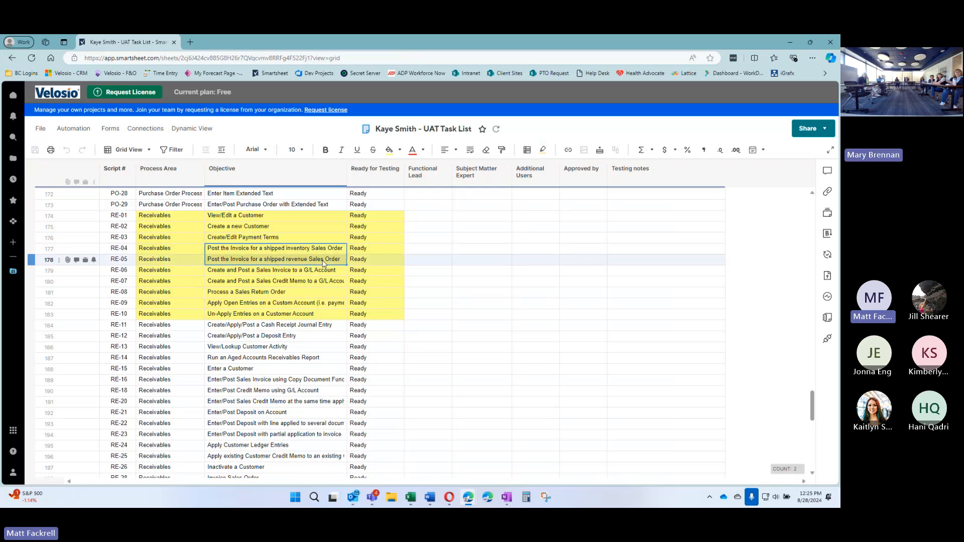
left_click(307, 271)
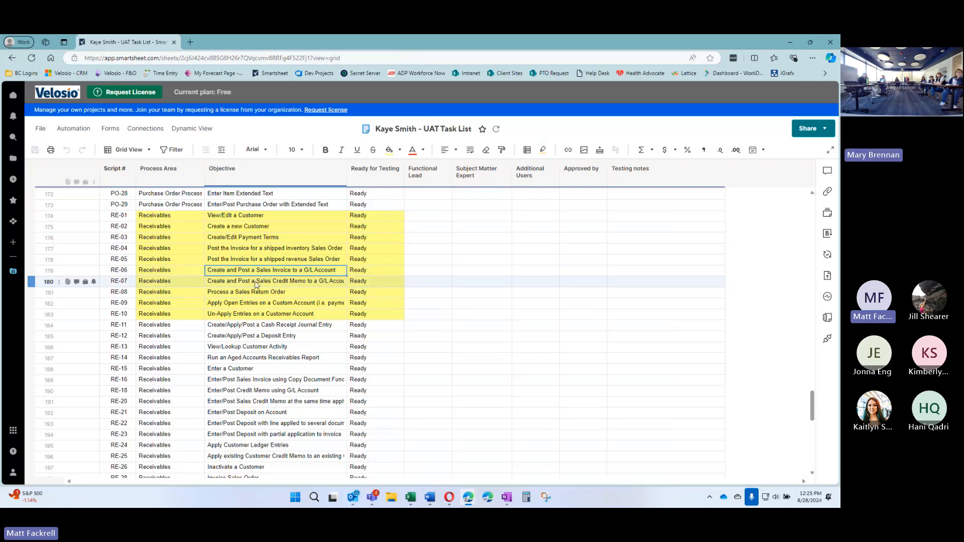
left_click(310, 282)
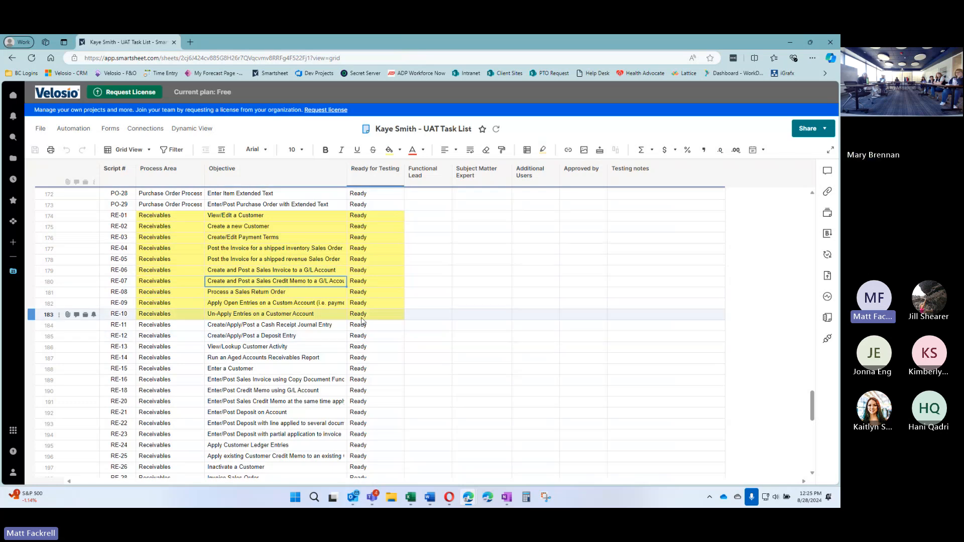
left_click(289, 297)
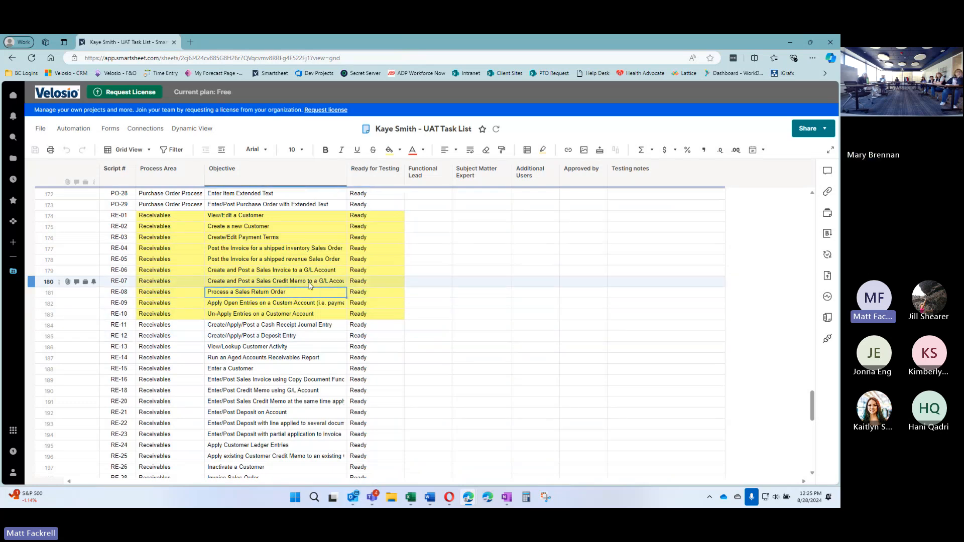
left_click_drag(310, 283, 340, 296)
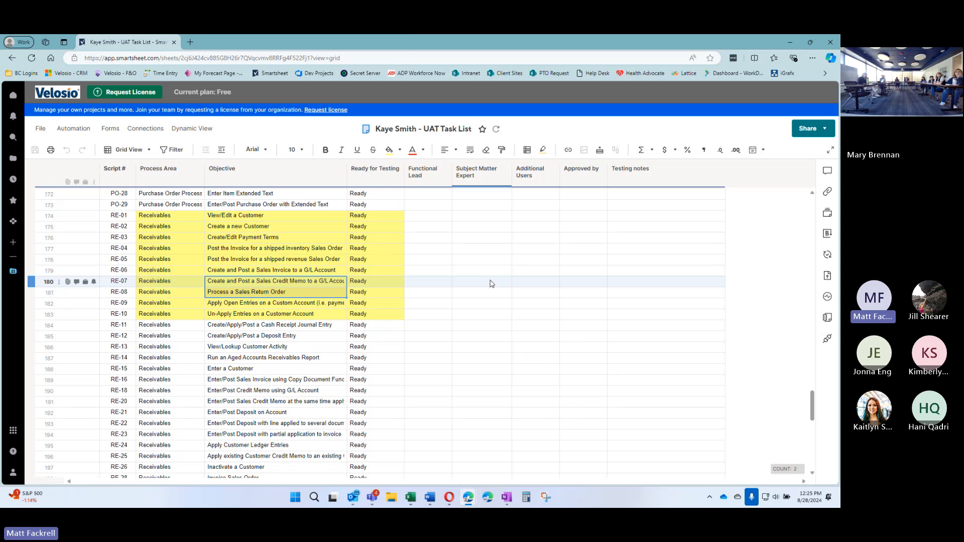